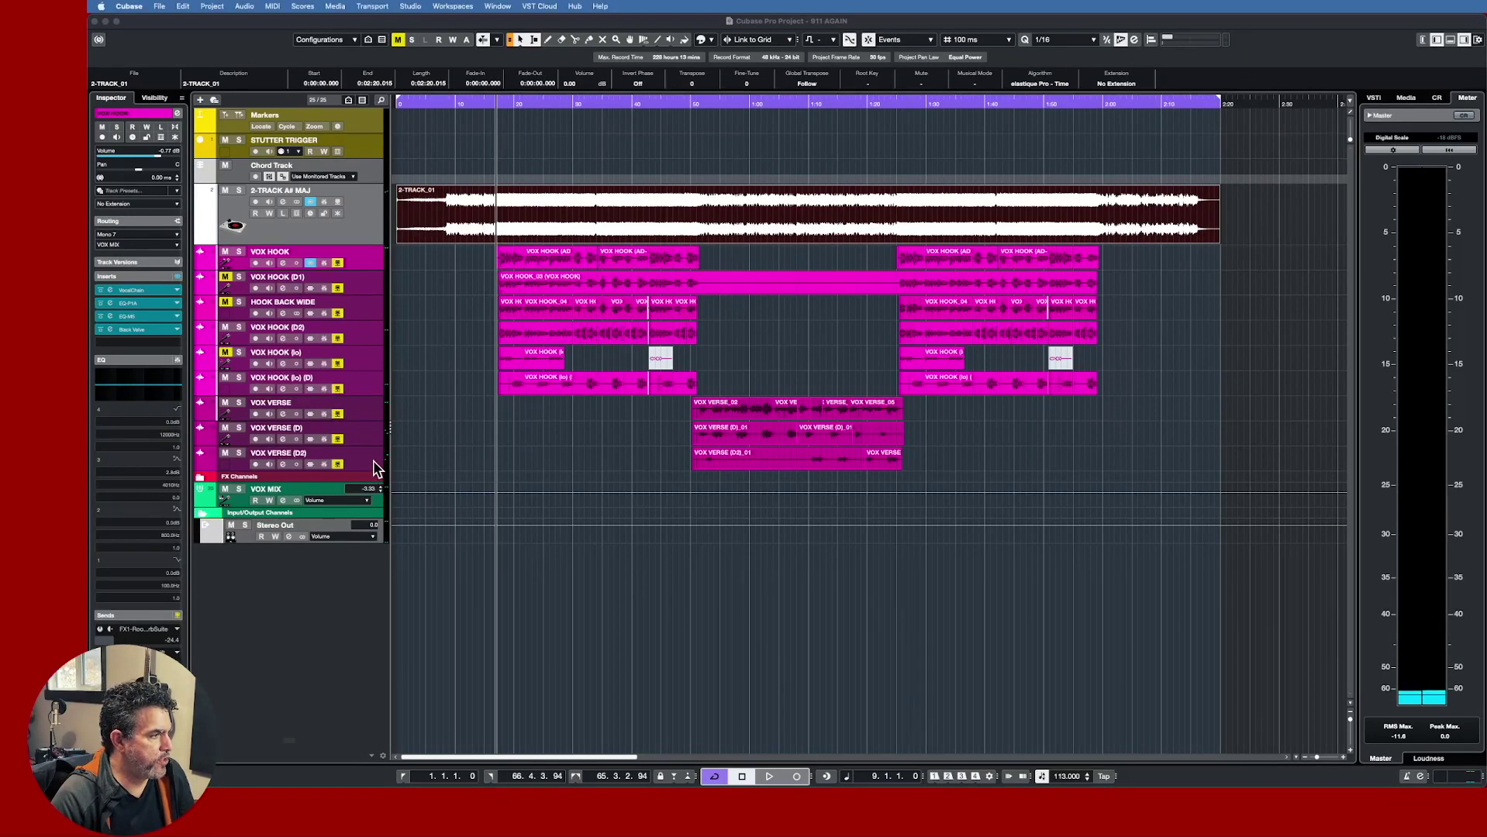
Open the MixConsole from VOX VERSE (D2) and add Pre, EQ, Strip and Cue Sends sections to every channel.
click(374, 467)
key(shift+h)
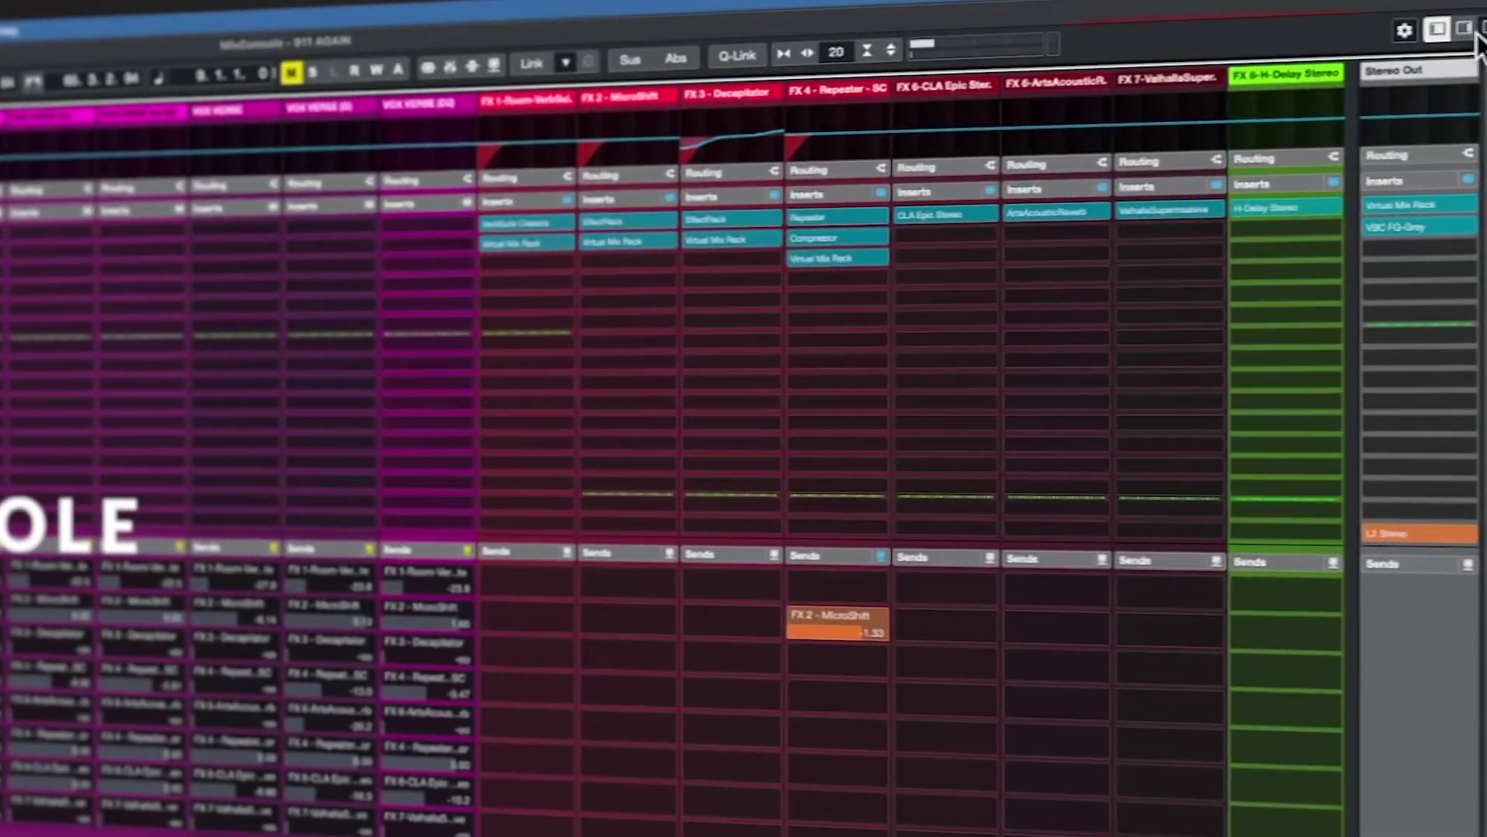
click(1435, 38)
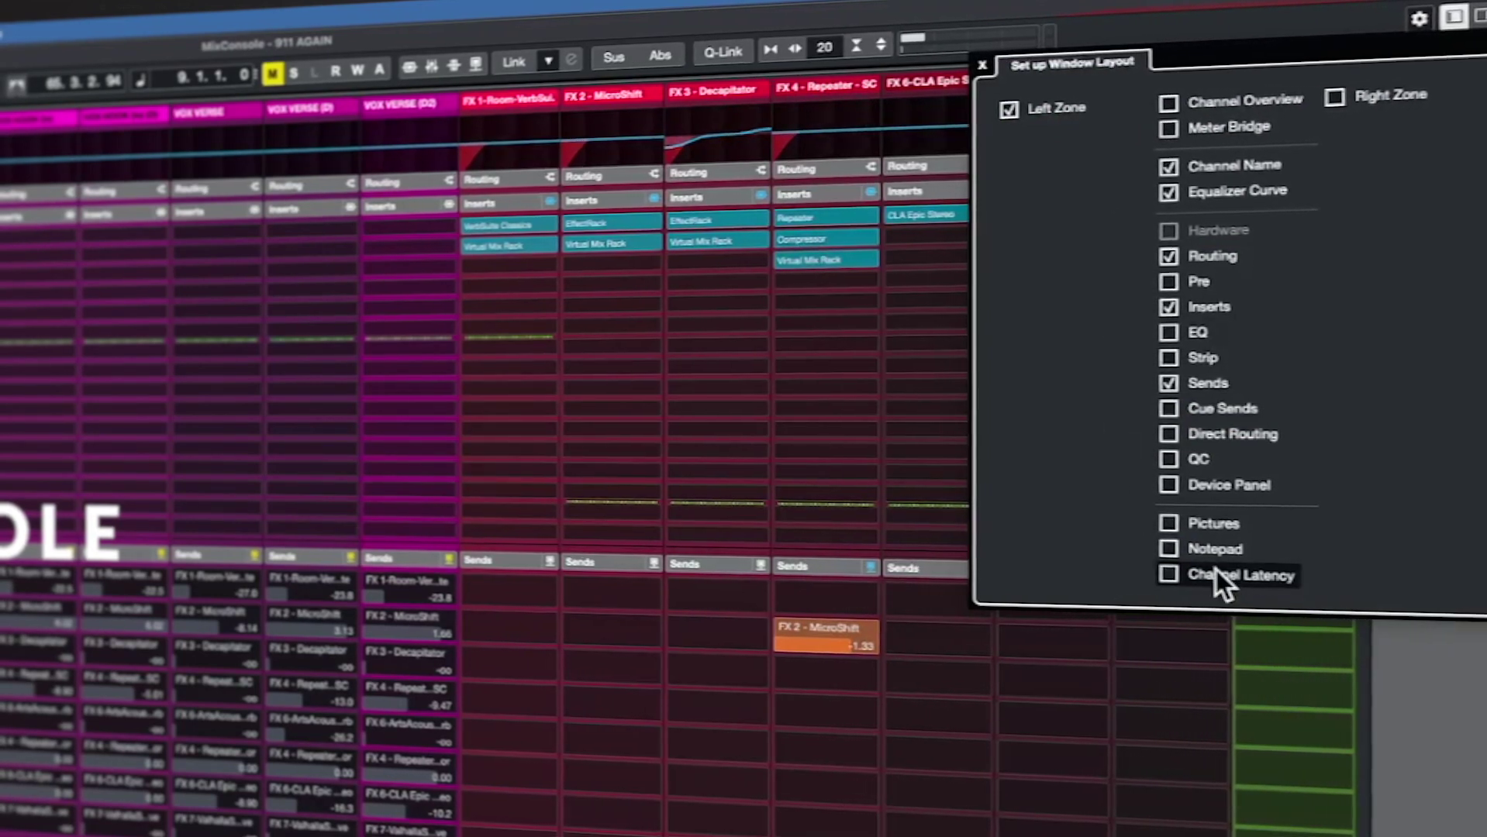
click(1174, 282)
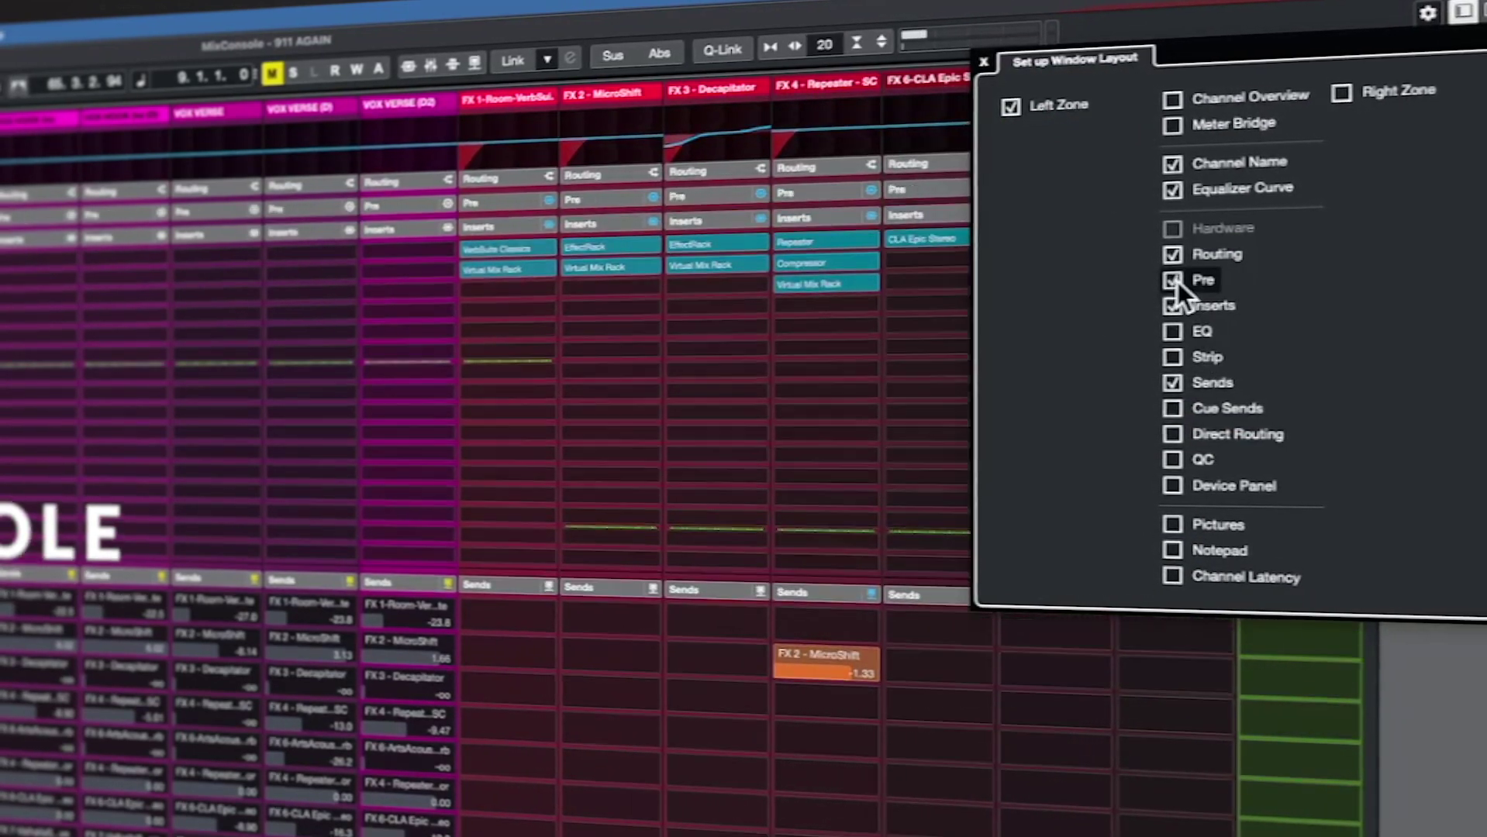
click(1174, 331)
click(1178, 351)
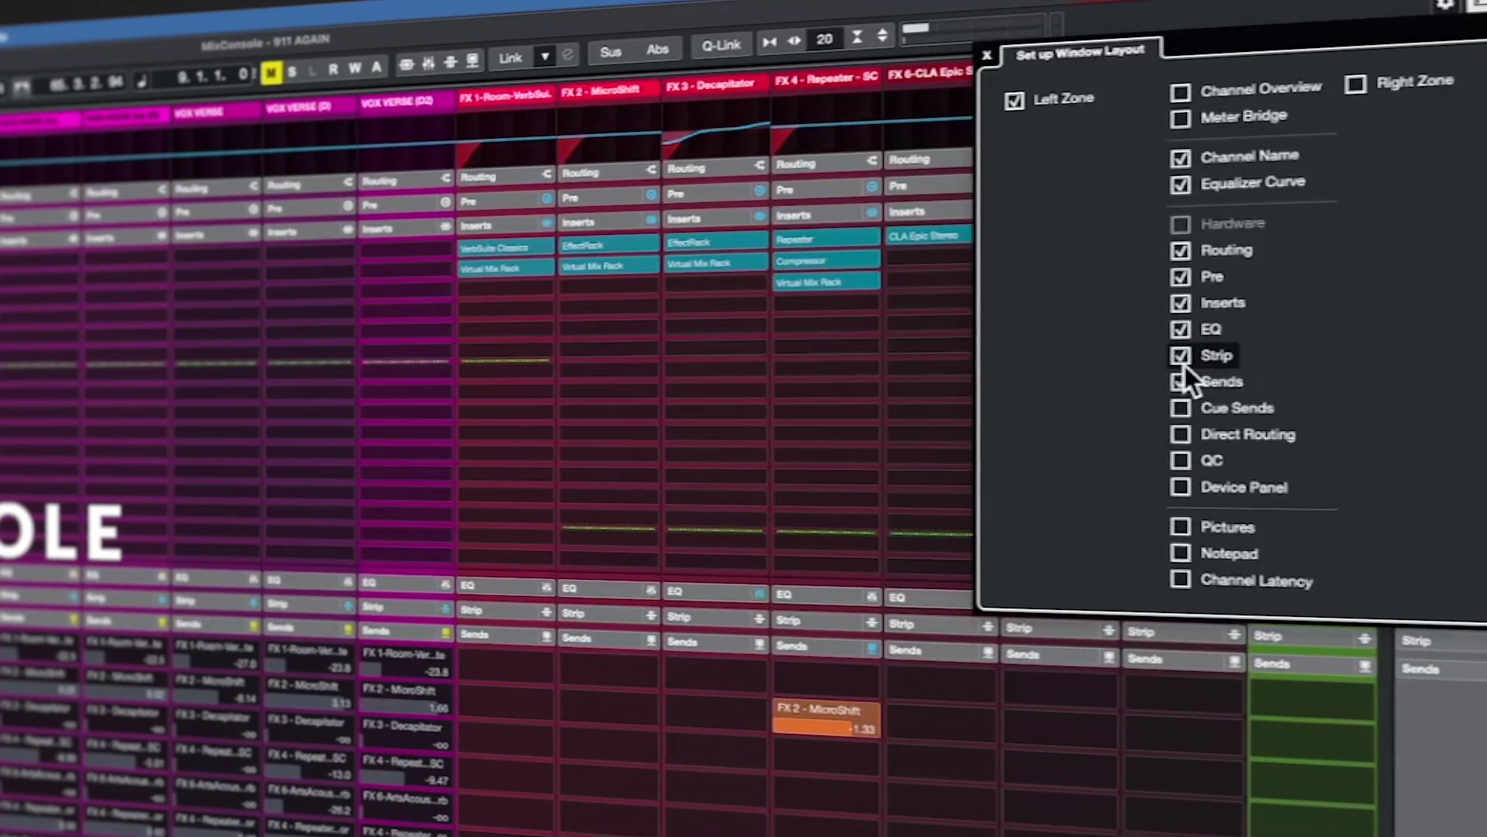
click(1187, 399)
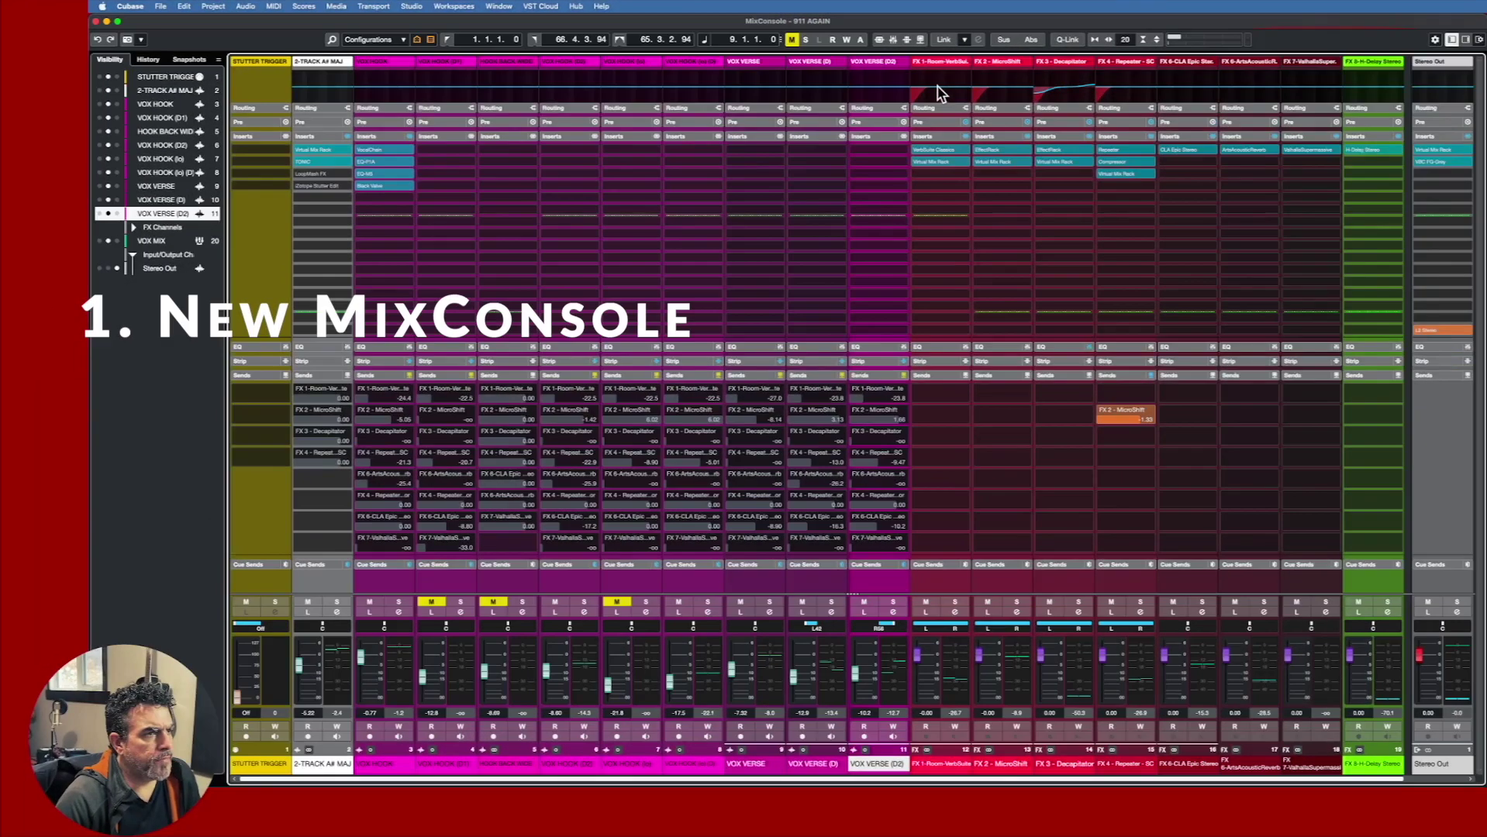
Boost FX 1's low EQ band to 9.1 dB at 157.4 Hz and expand the channels' EQ sections.
click(938, 93)
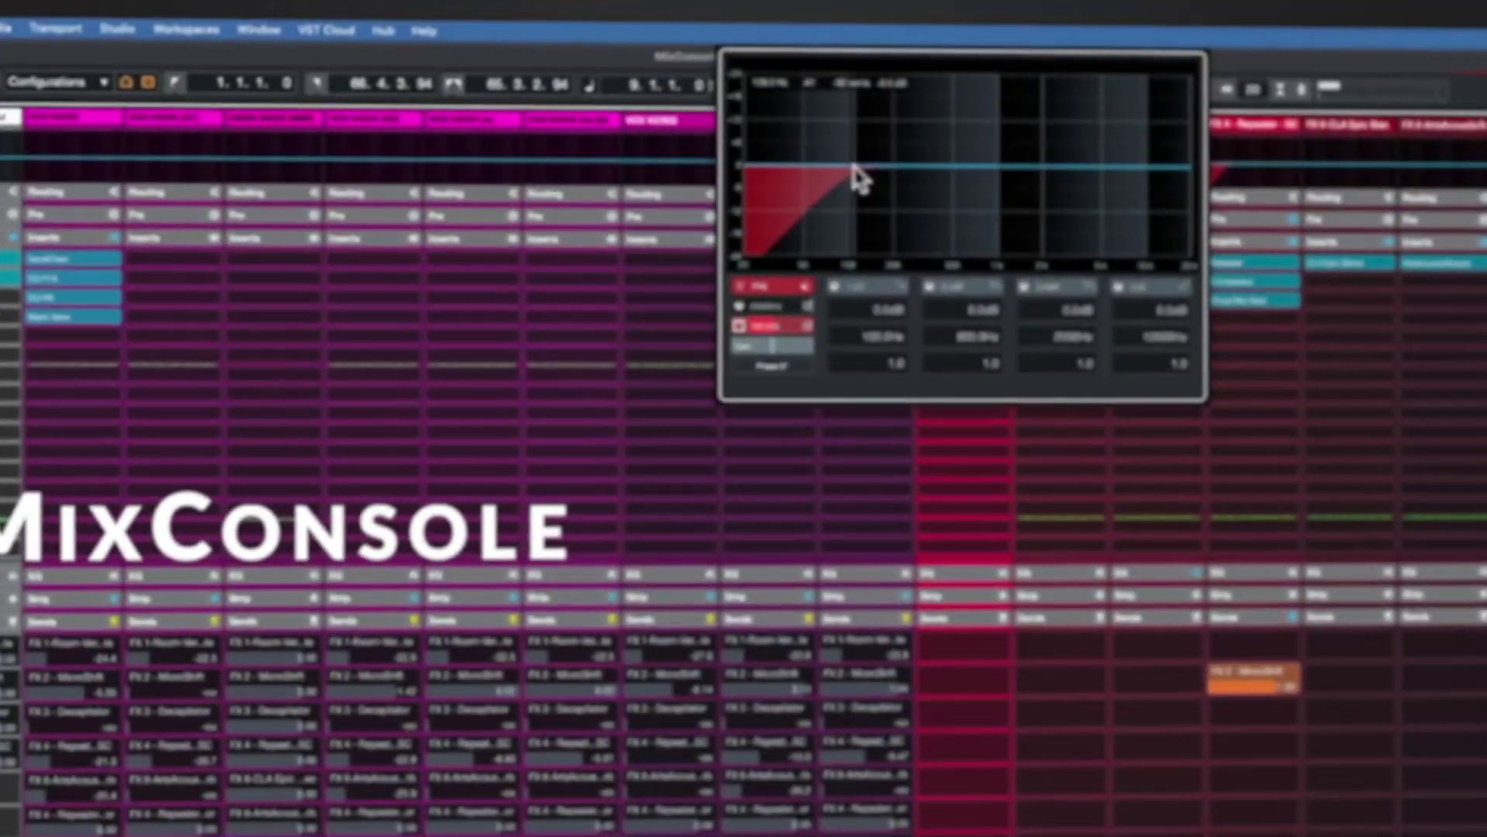
drag(869, 89, 886, 69)
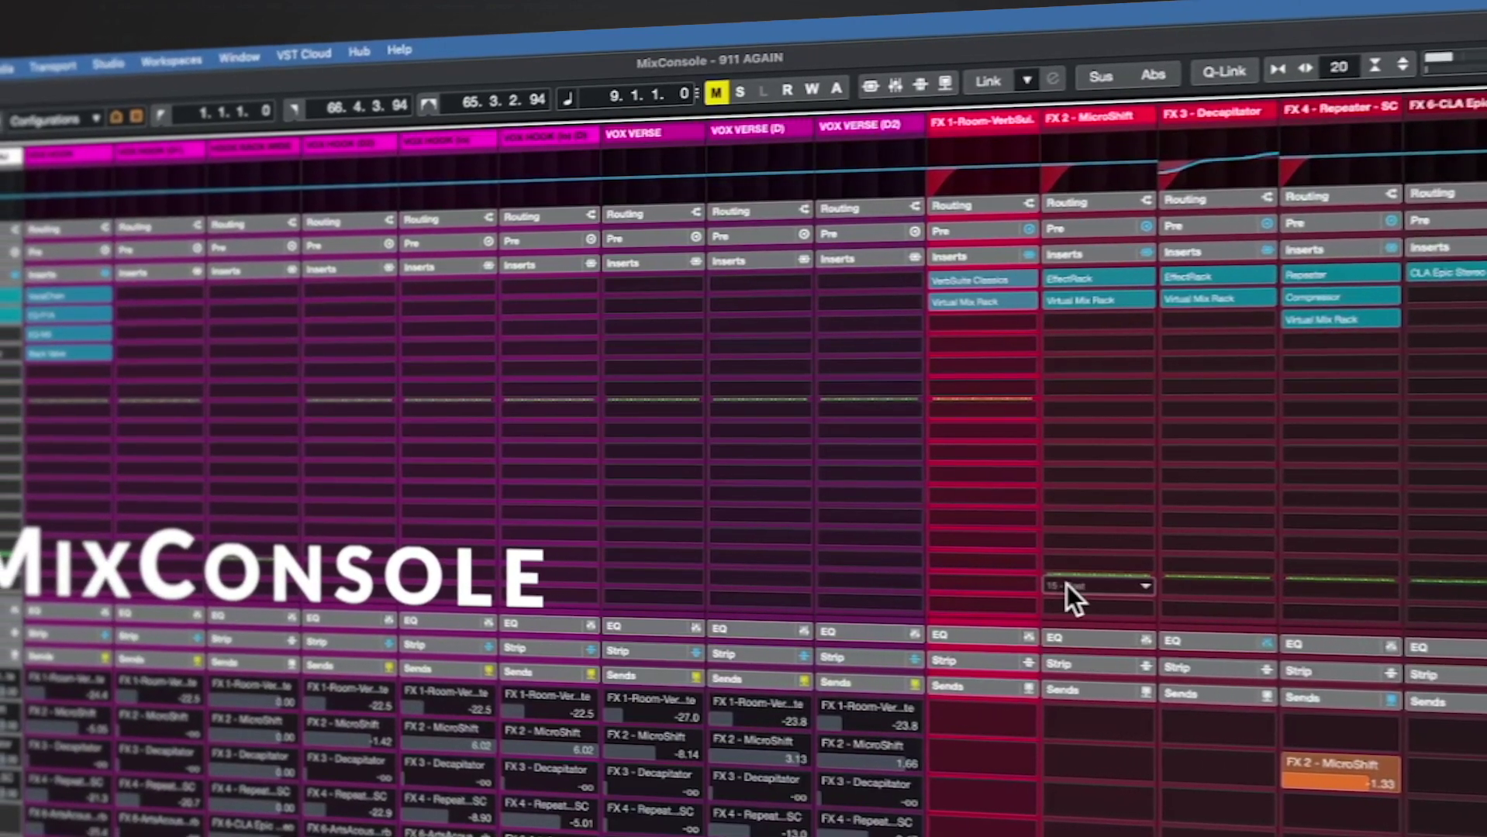
click(954, 230)
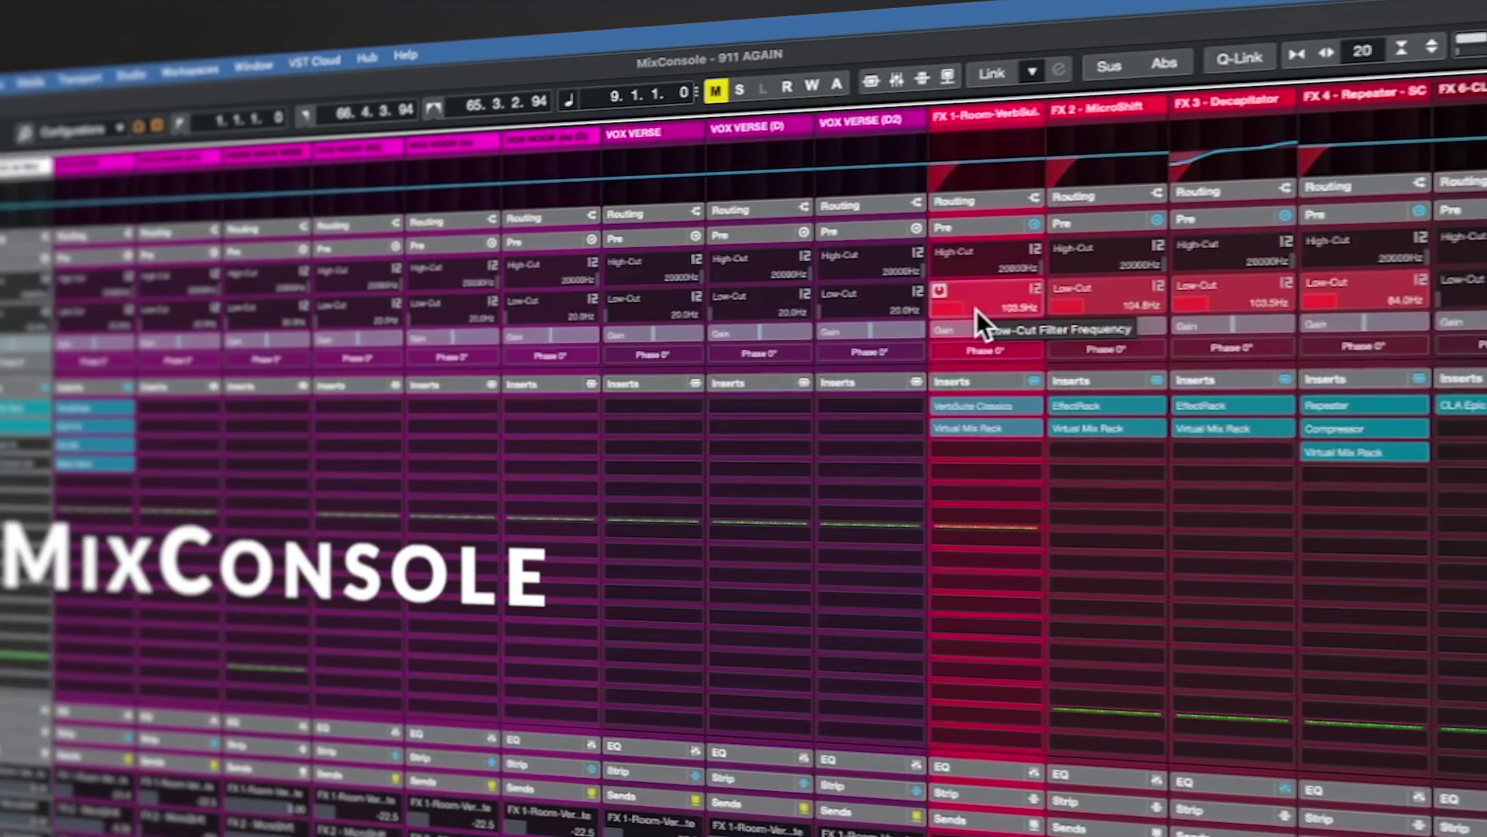
click(987, 226)
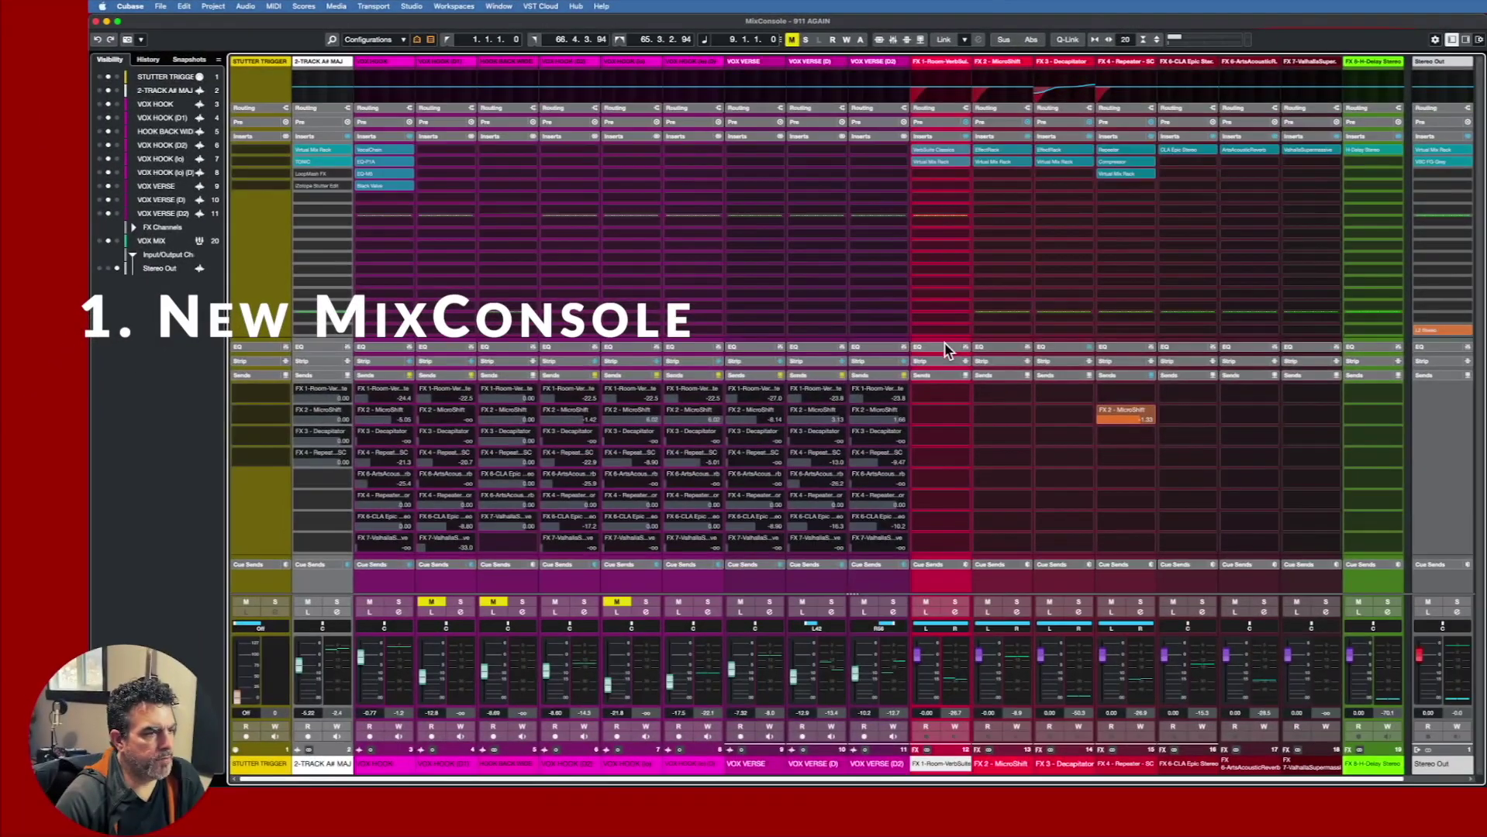
click(945, 345)
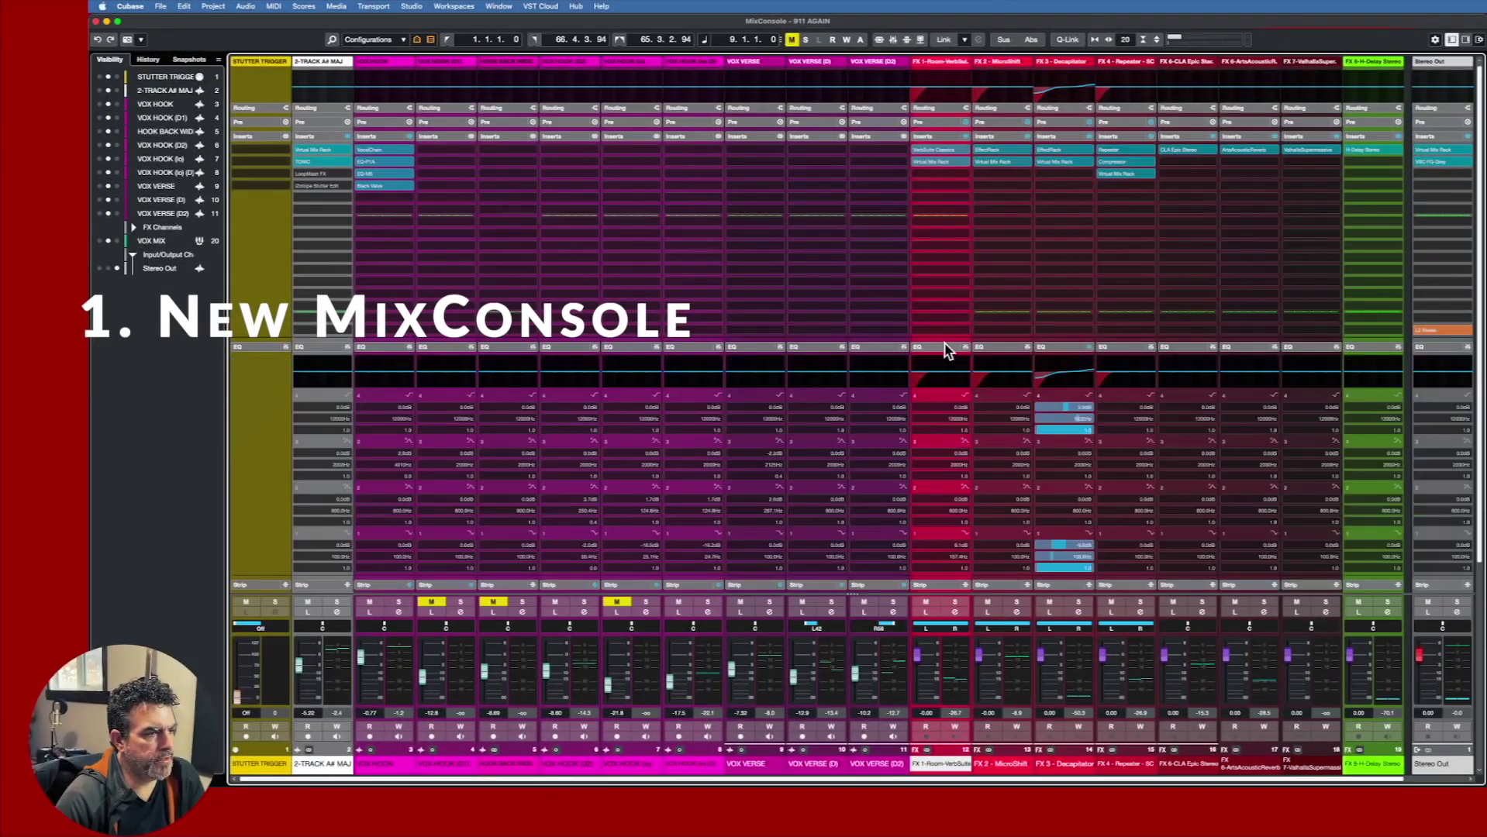
click(945, 372)
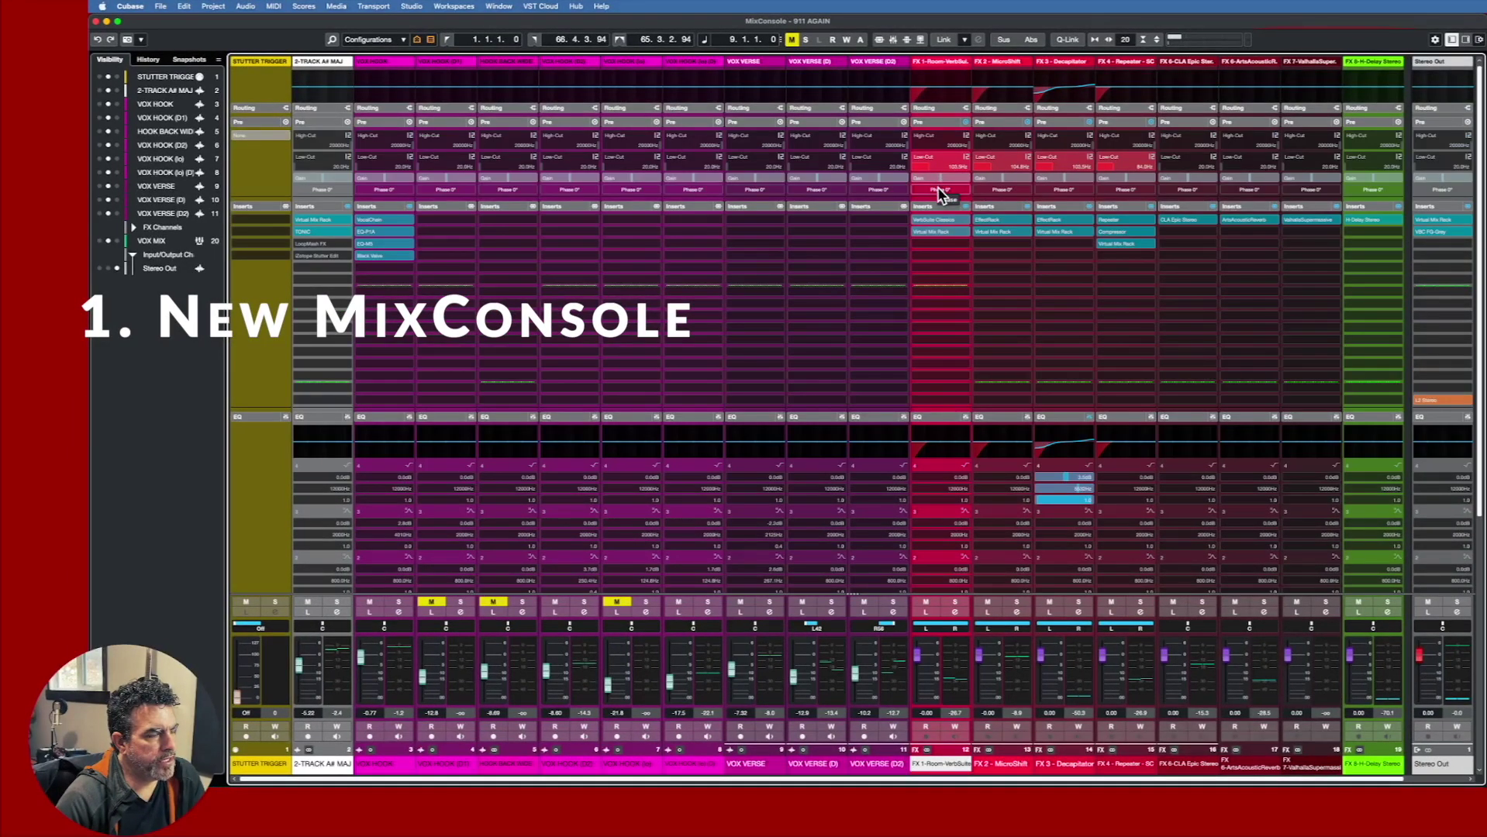
click(938, 125)
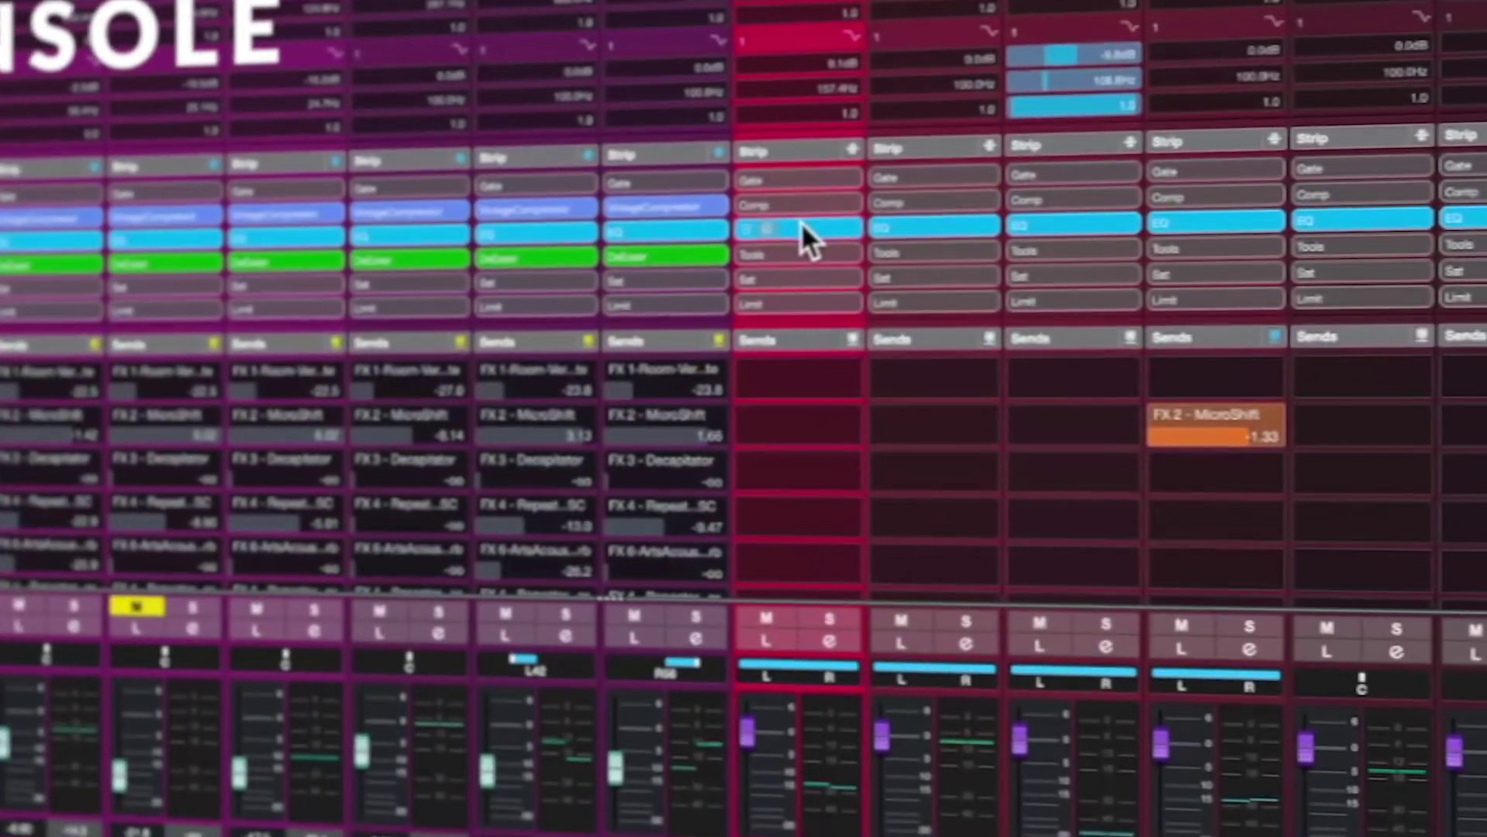
Inspect the Strip EQ popups, enable FX 1's strip compressor, and enlarge the fader section.
click(942, 407)
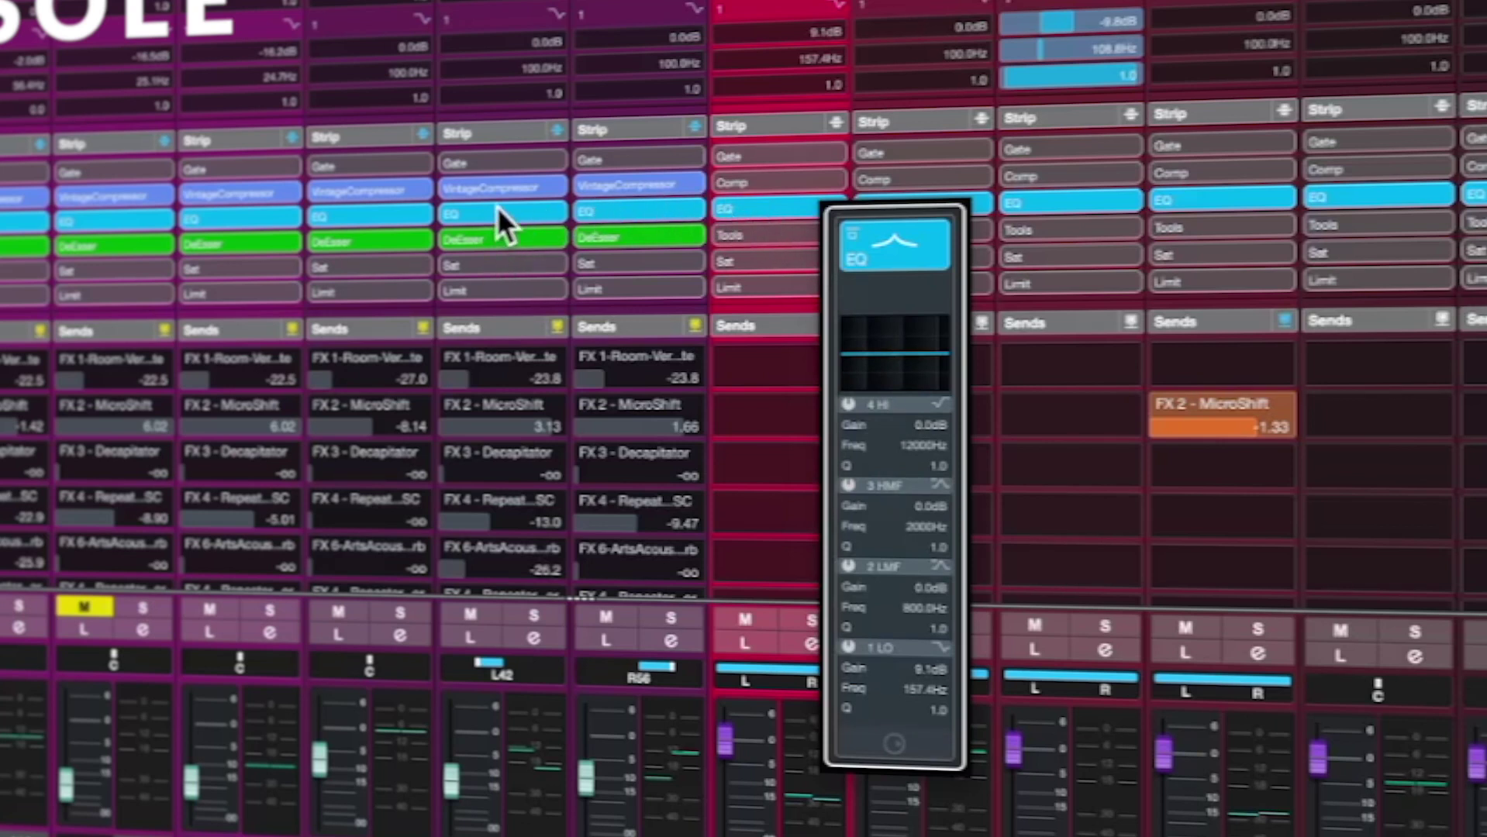
click(770, 206)
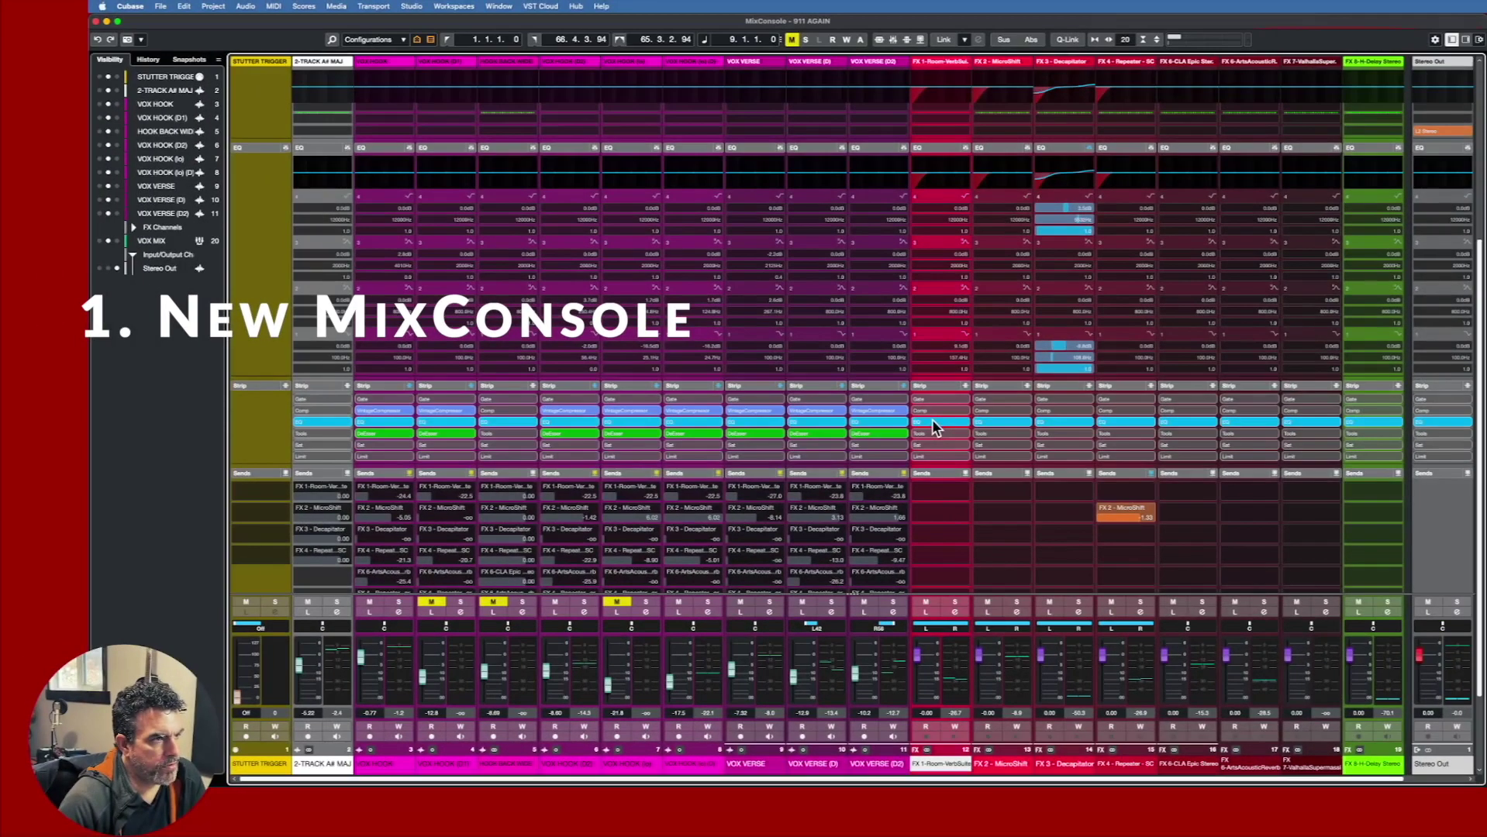
click(932, 420)
click(936, 412)
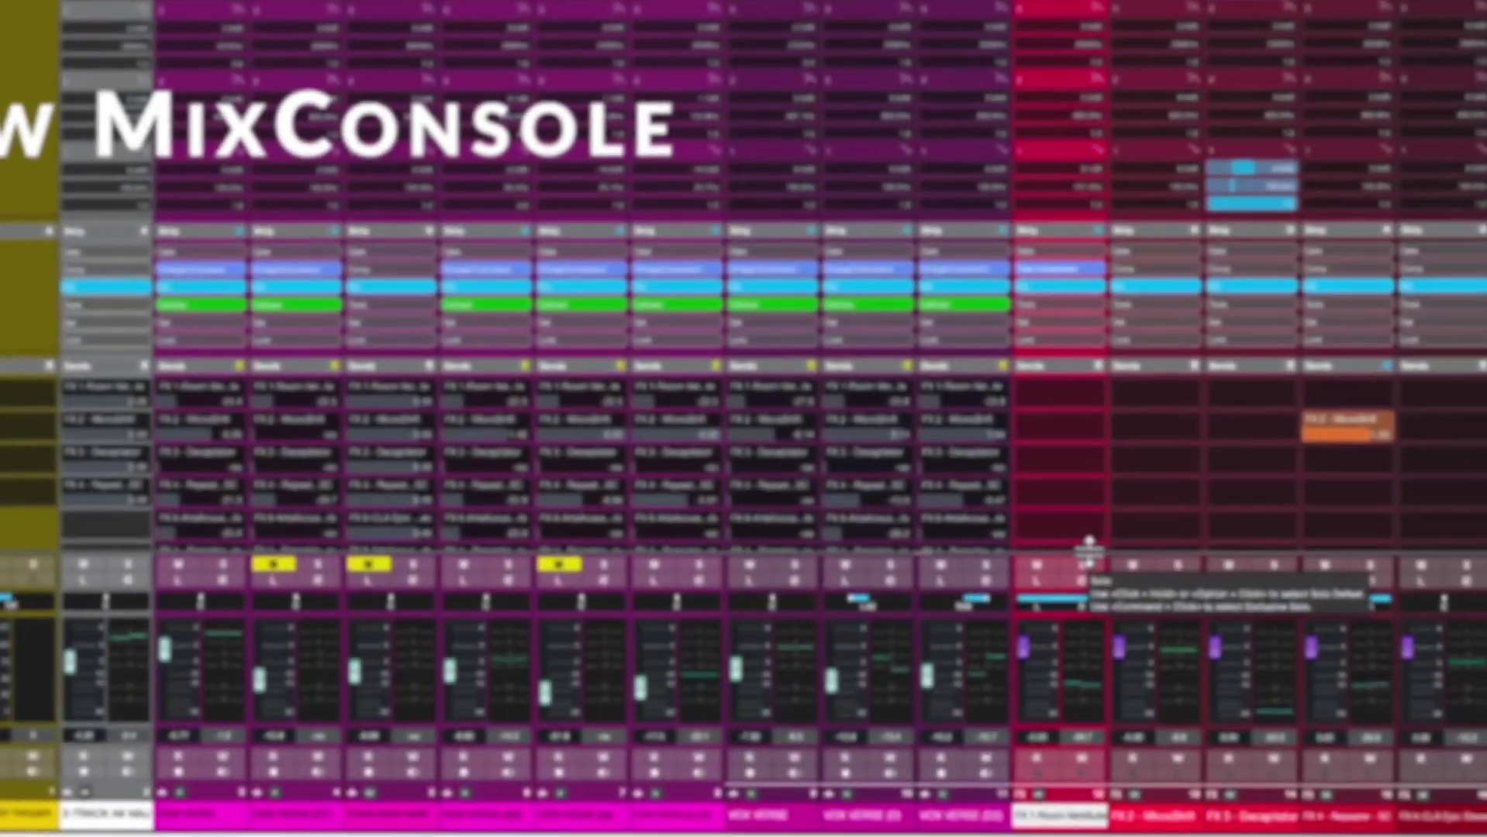
drag(962, 596, 964, 468)
drag(1132, 323, 1132, 286)
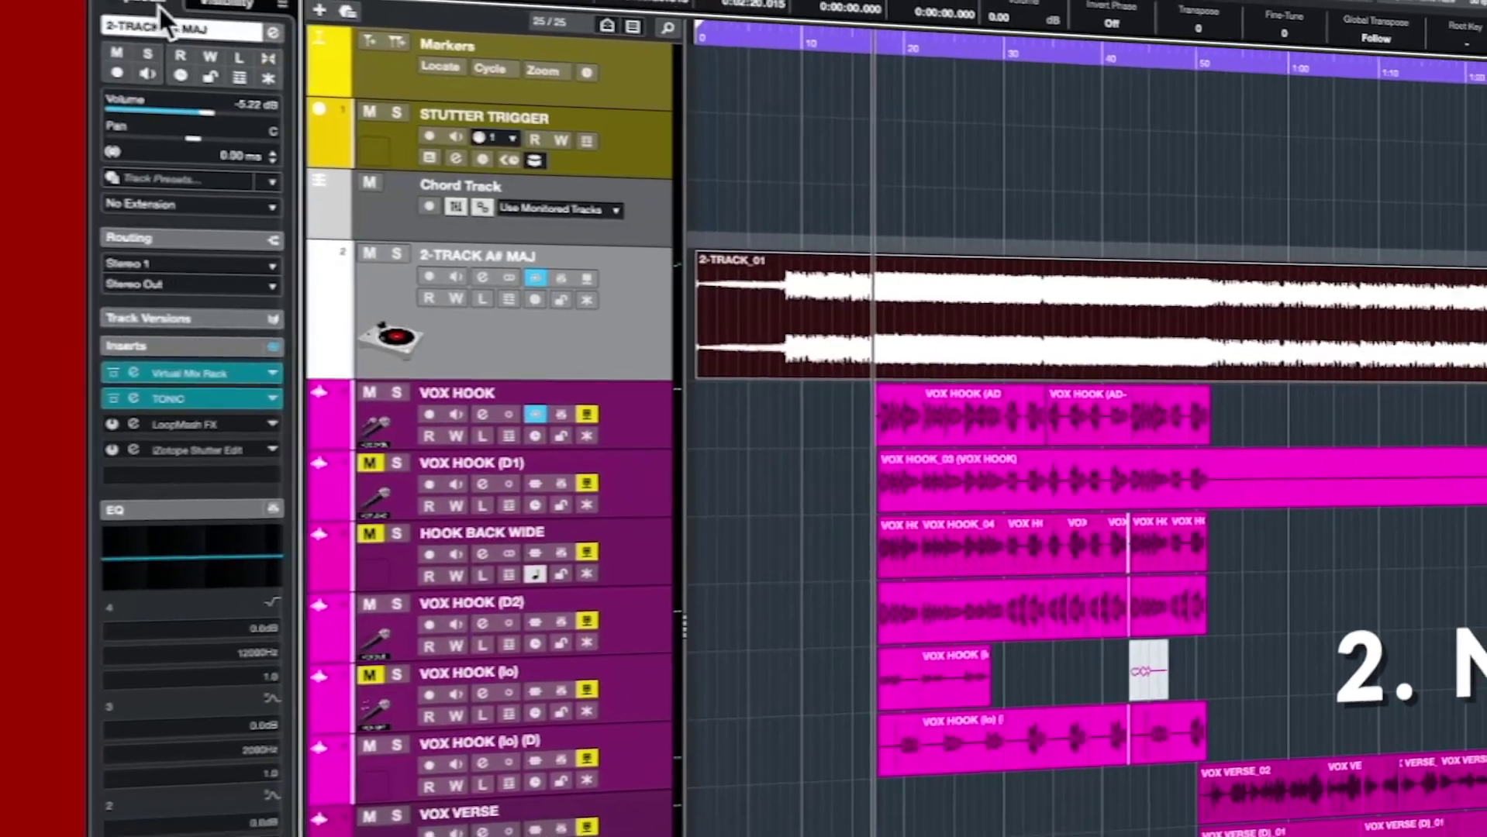
Show the Channel zone for the VOX HOOK track and enlarge its sends list.
click(542, 403)
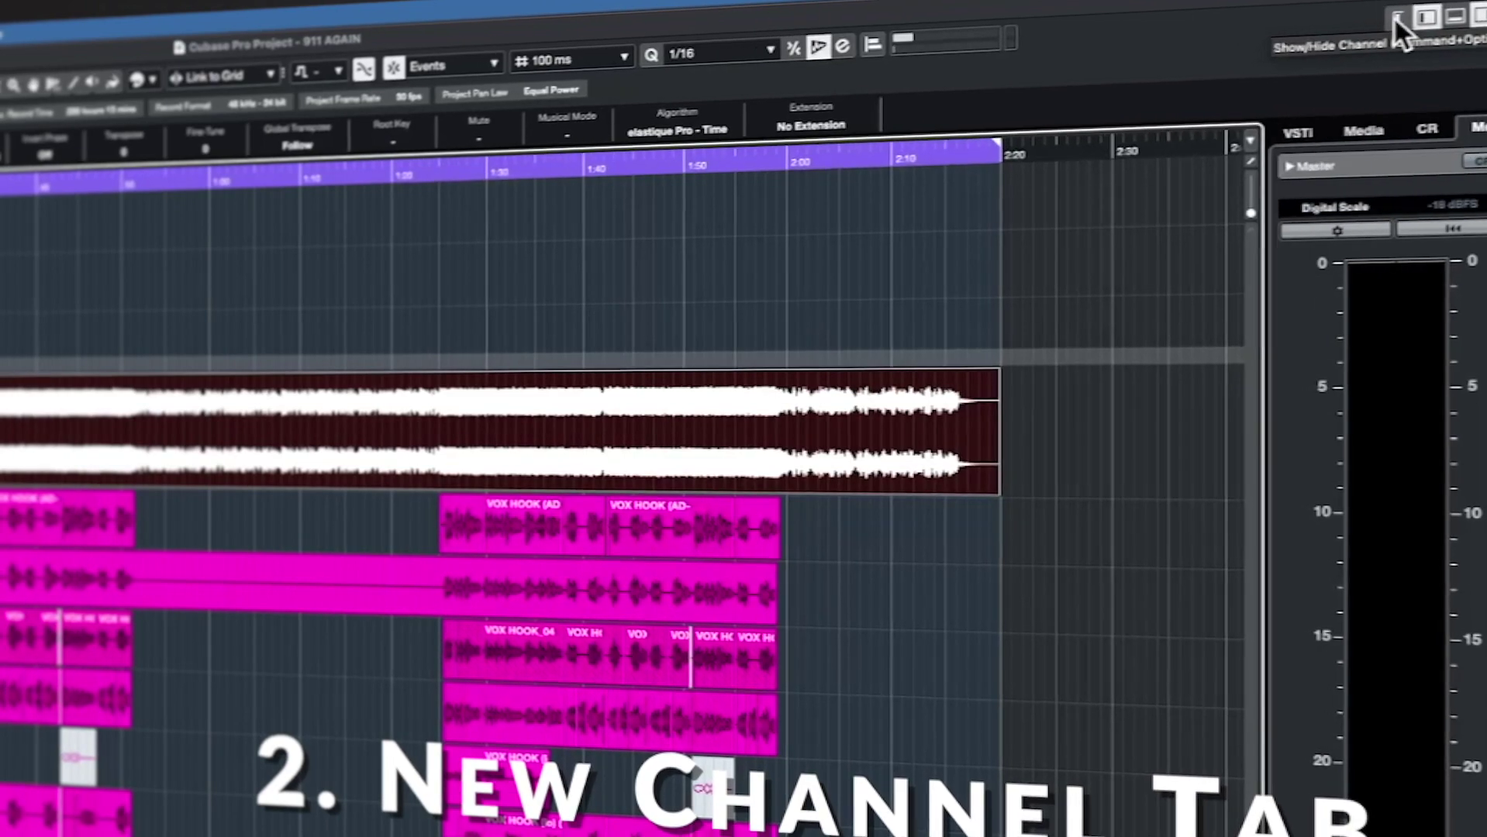
click(1427, 2)
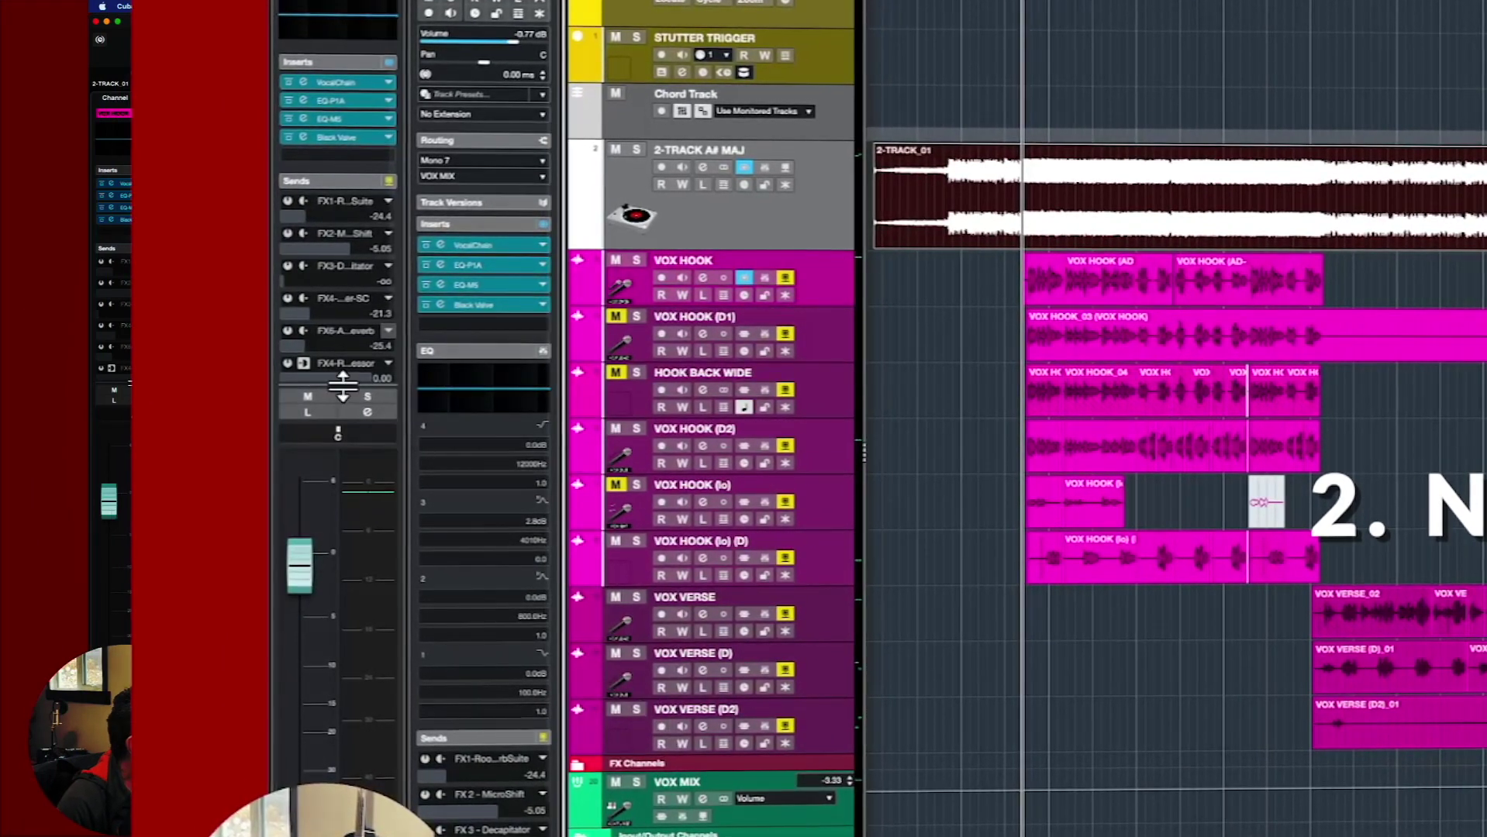
drag(338, 385, 358, 459)
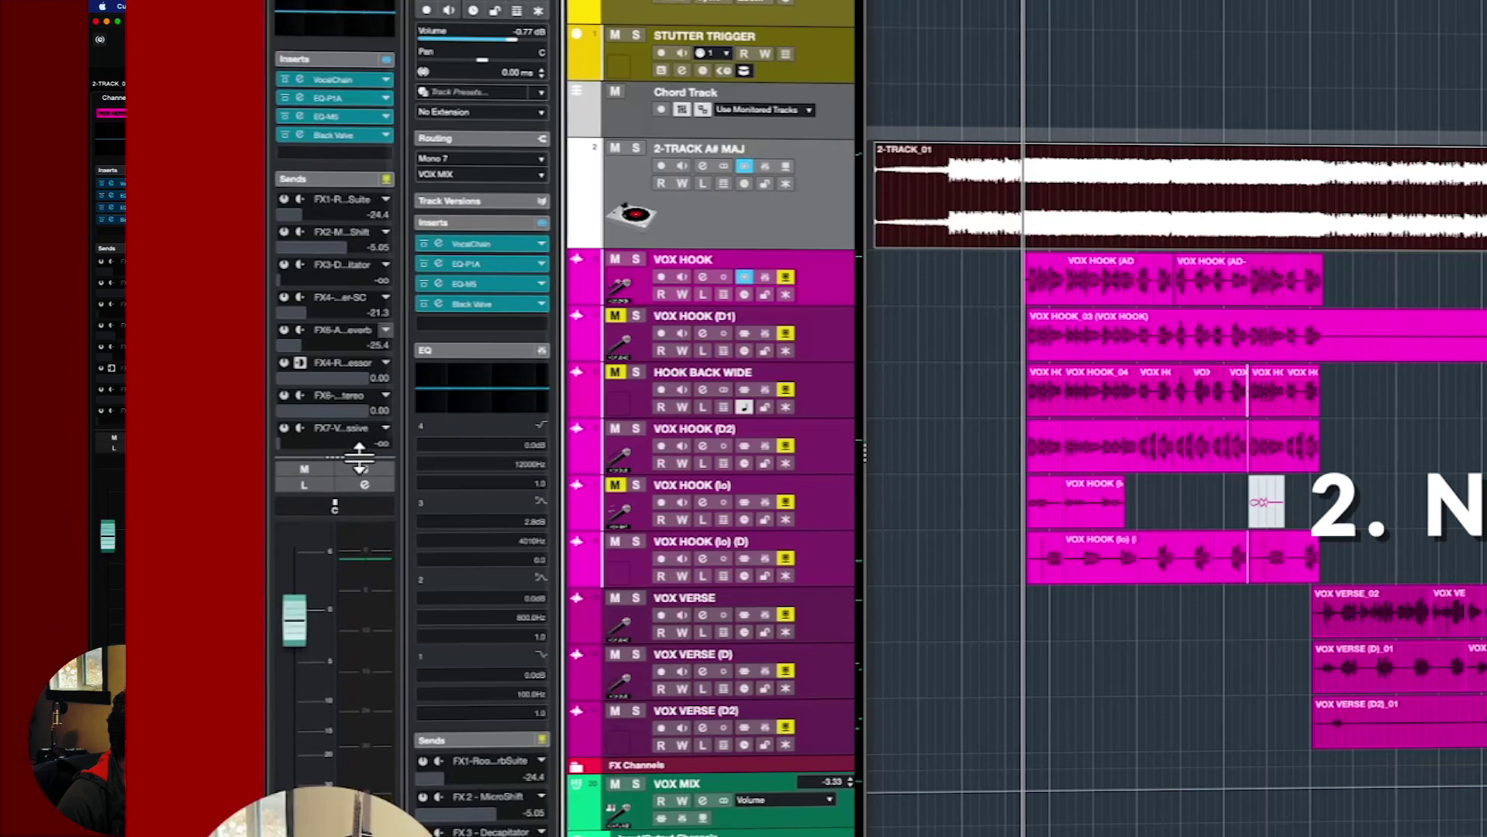
Add EQ, Strip and Cue Sends sections to the Channel zone.
right_click(395, 281)
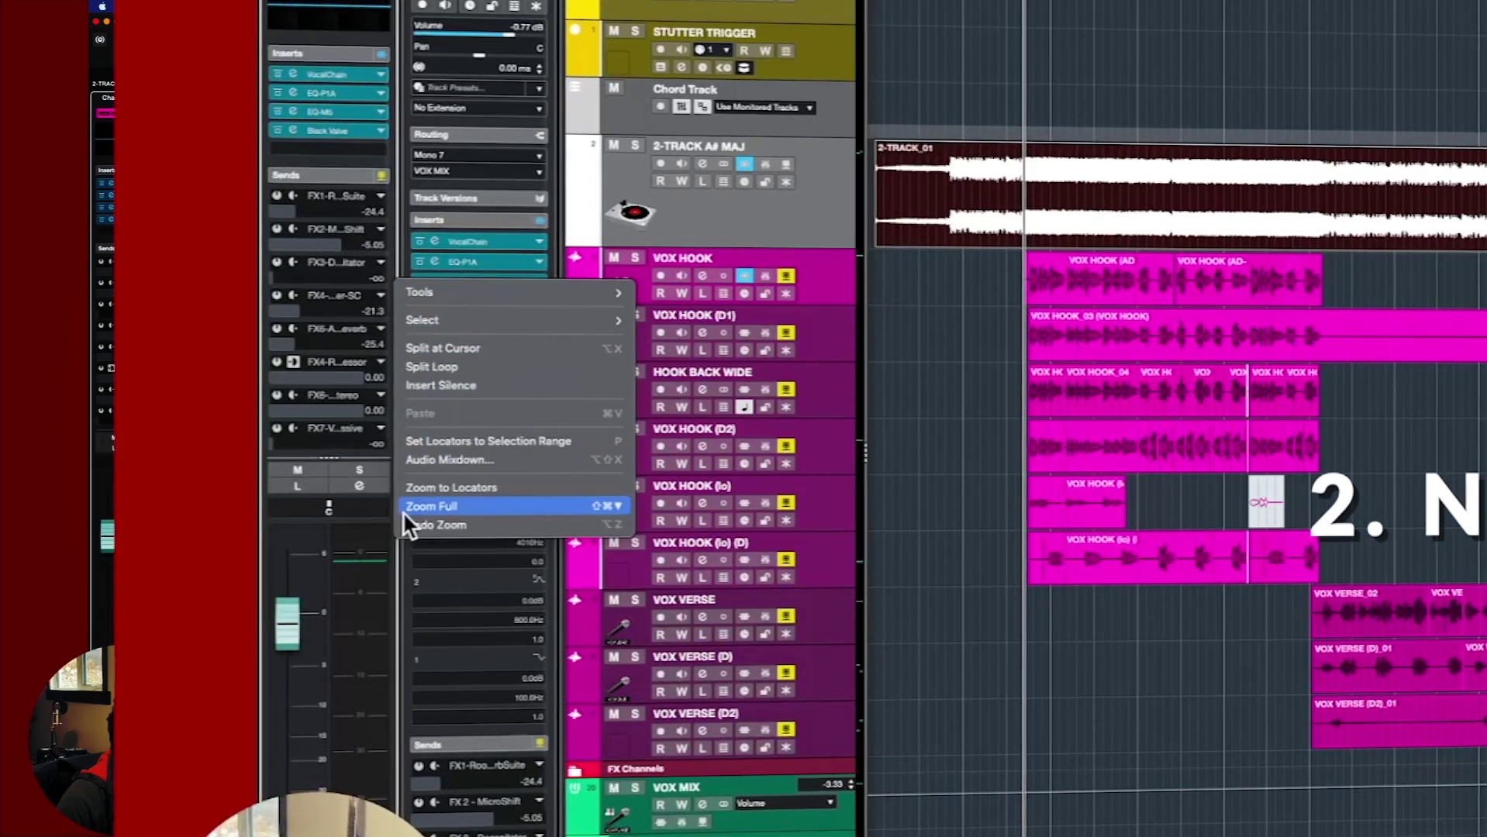
right_click(332, 494)
click(333, 502)
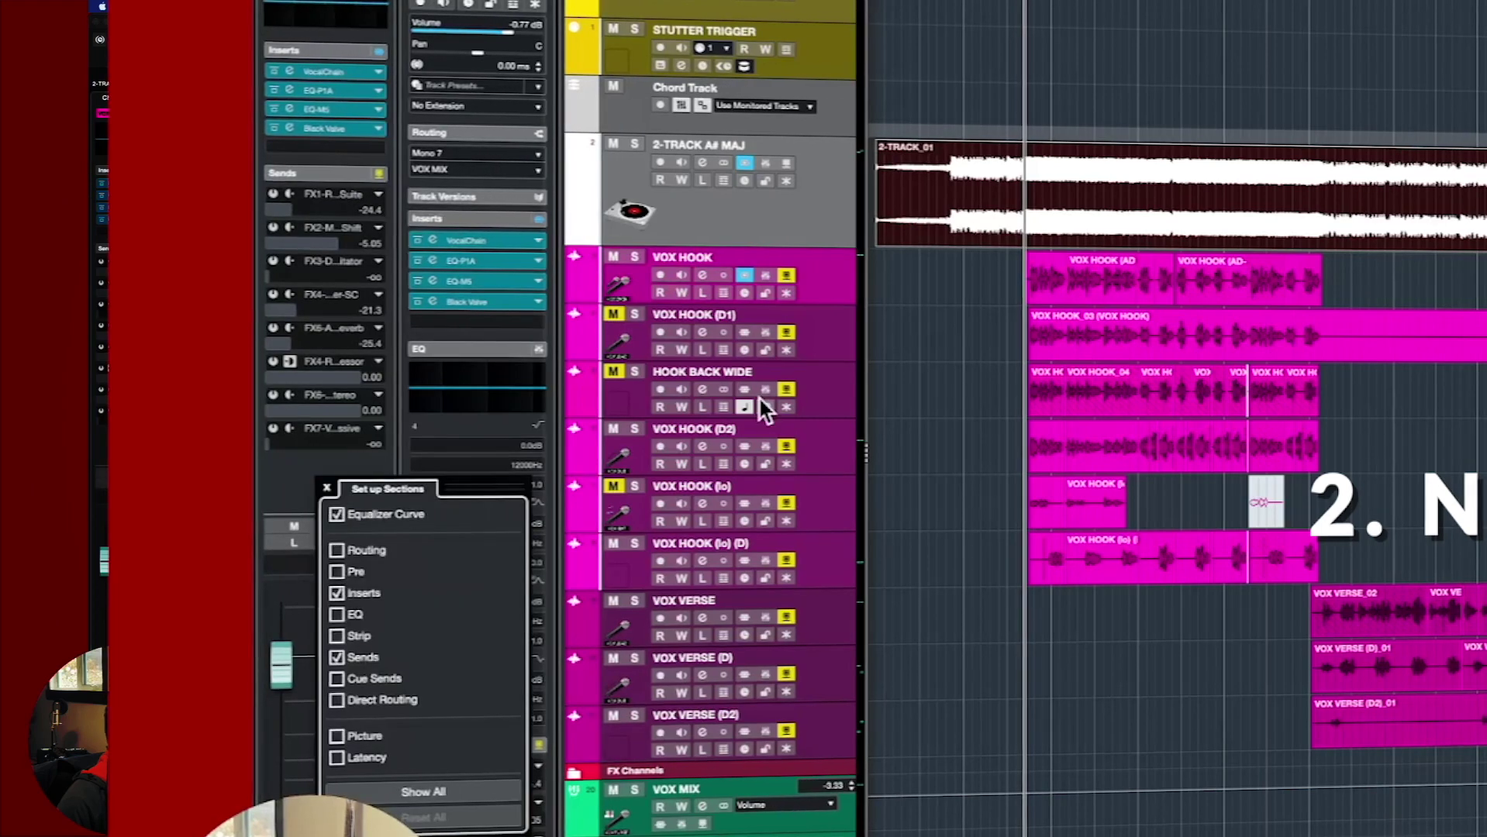
click(335, 614)
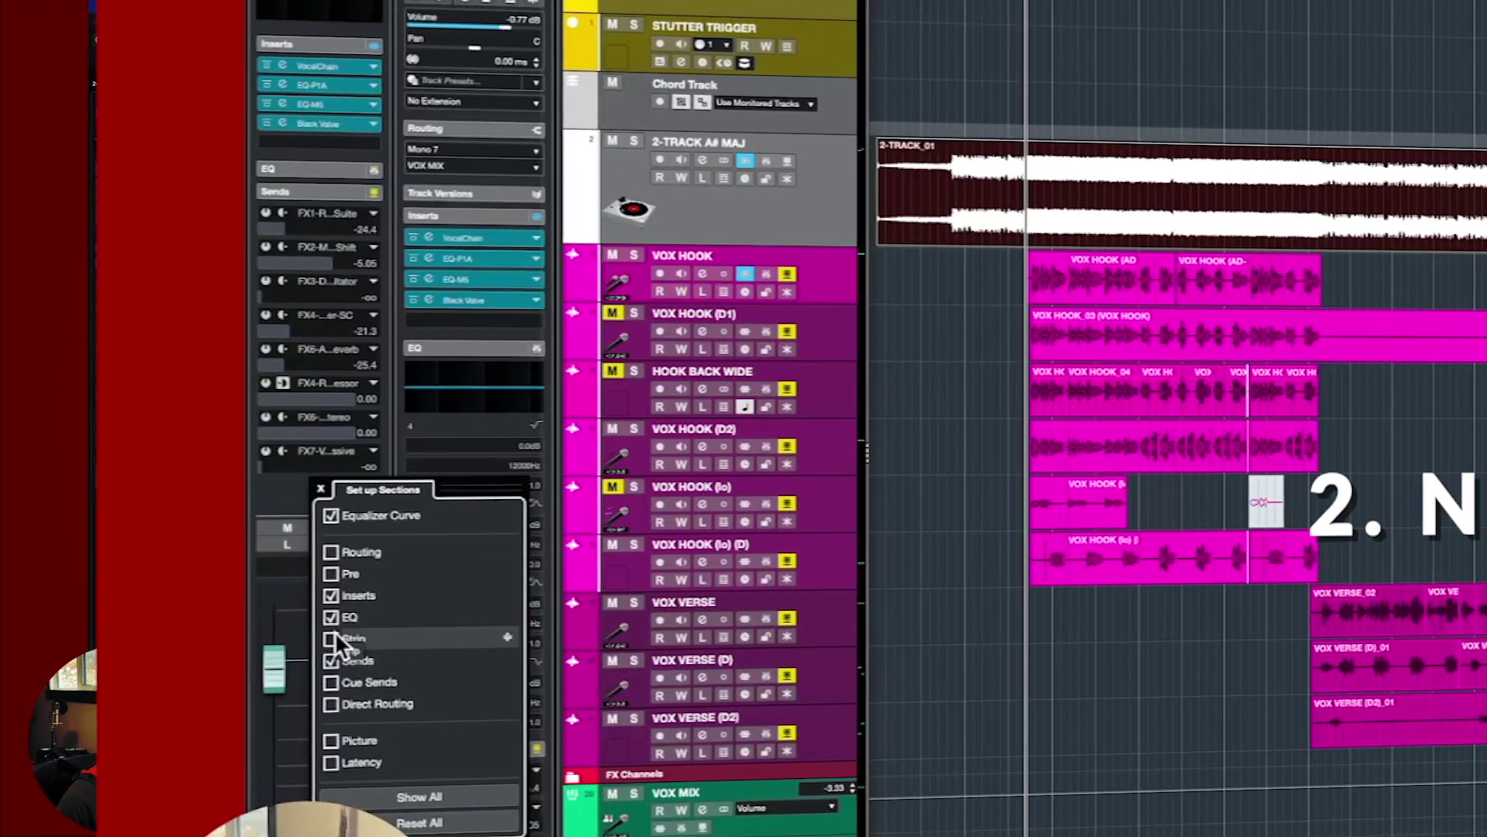
click(333, 639)
click(334, 681)
click(317, 490)
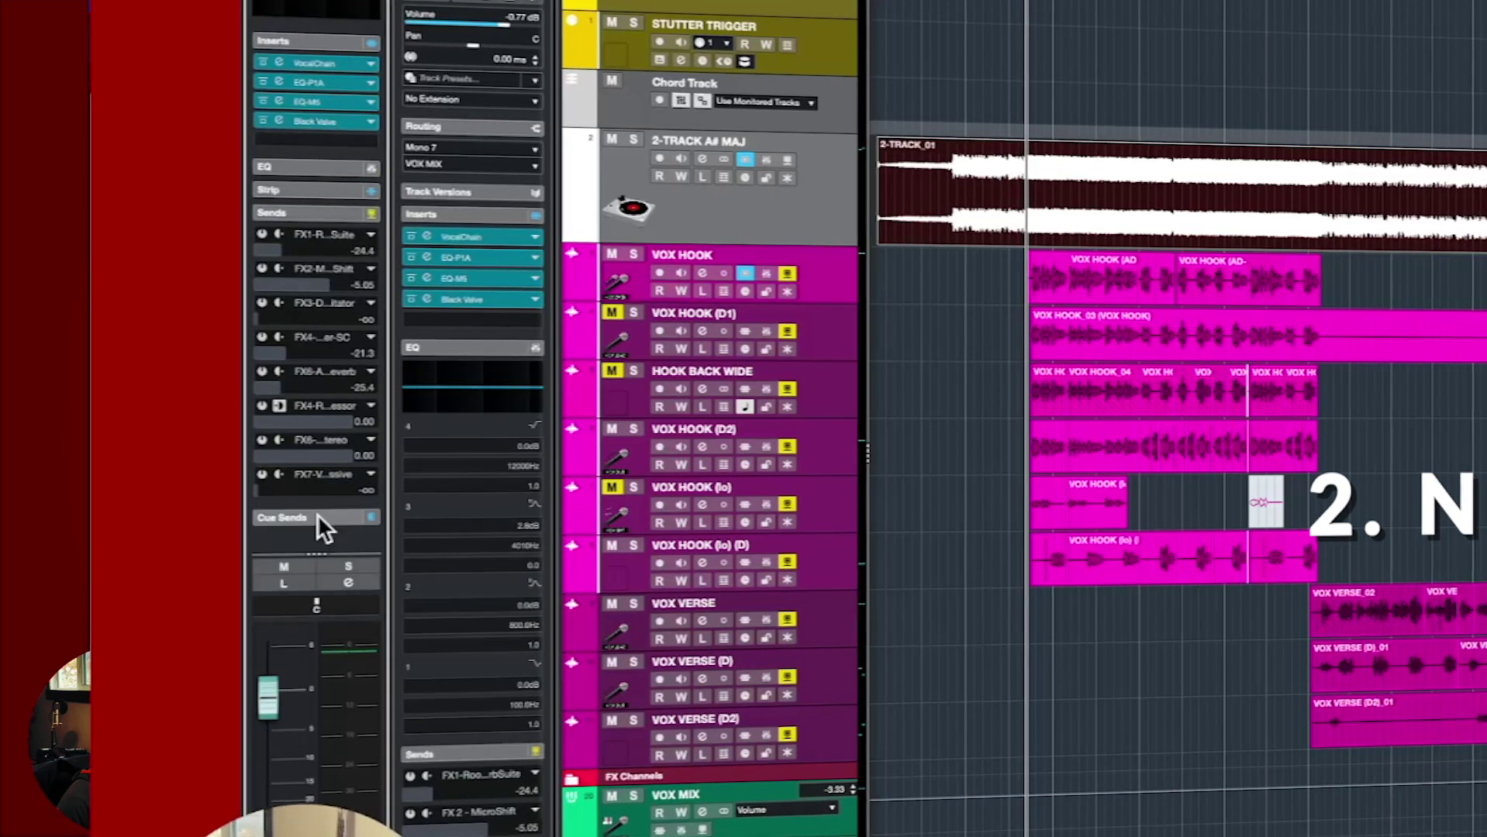
Lower the Channel zone's Cue 1 send to about -14.7.
scroll(316, 513, down, 3)
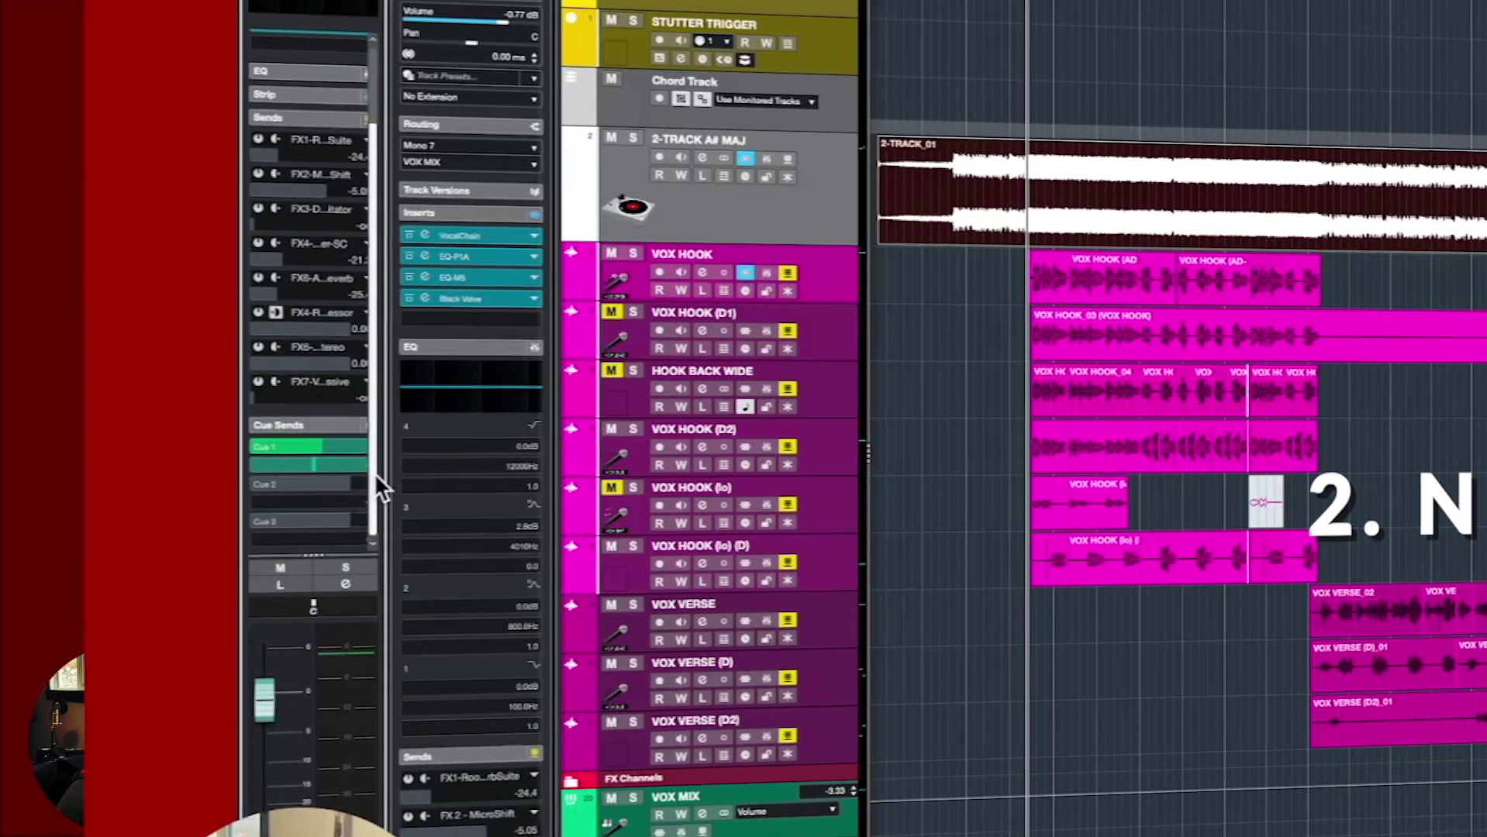
mouse_move(320, 445)
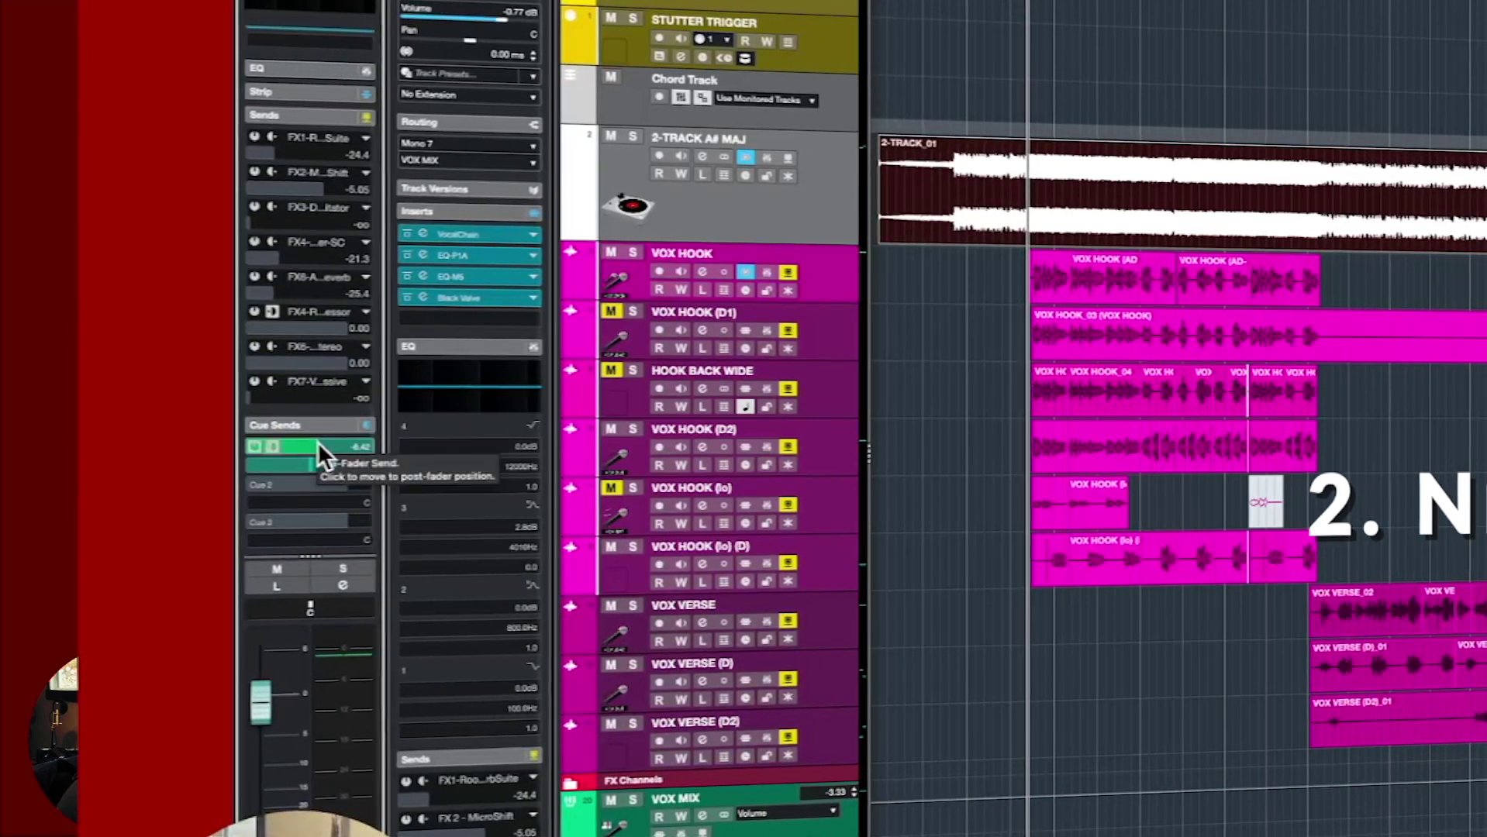
scroll(317, 441, up, 1)
scroll(316, 441, down, 3)
scroll(312, 443, down, 5)
scroll(309, 443, down, 3)
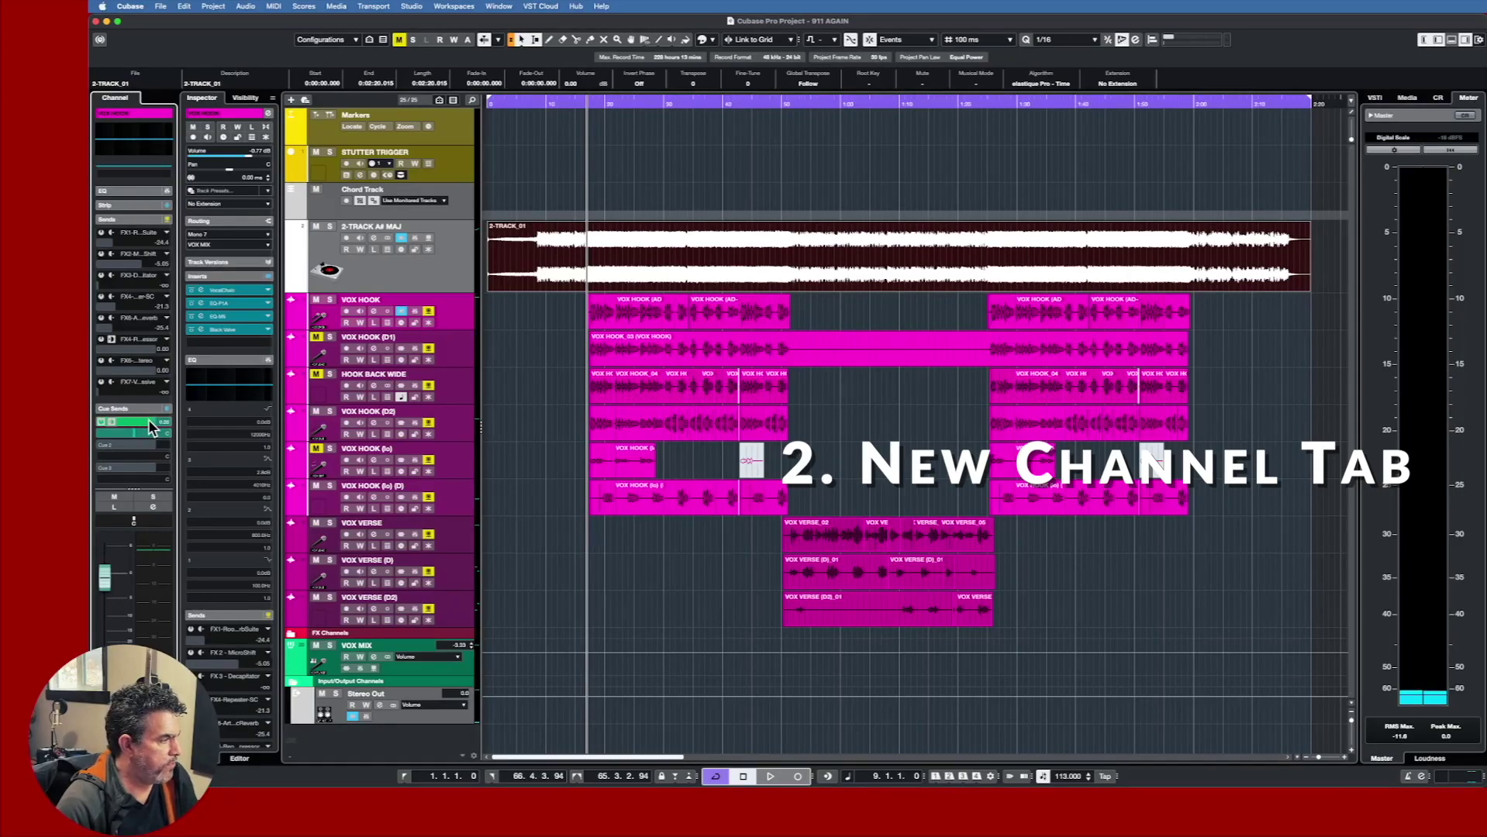
Collapse Cue Sends and check the VerbSuite Classics reverb on the FX1 send.
click(136, 410)
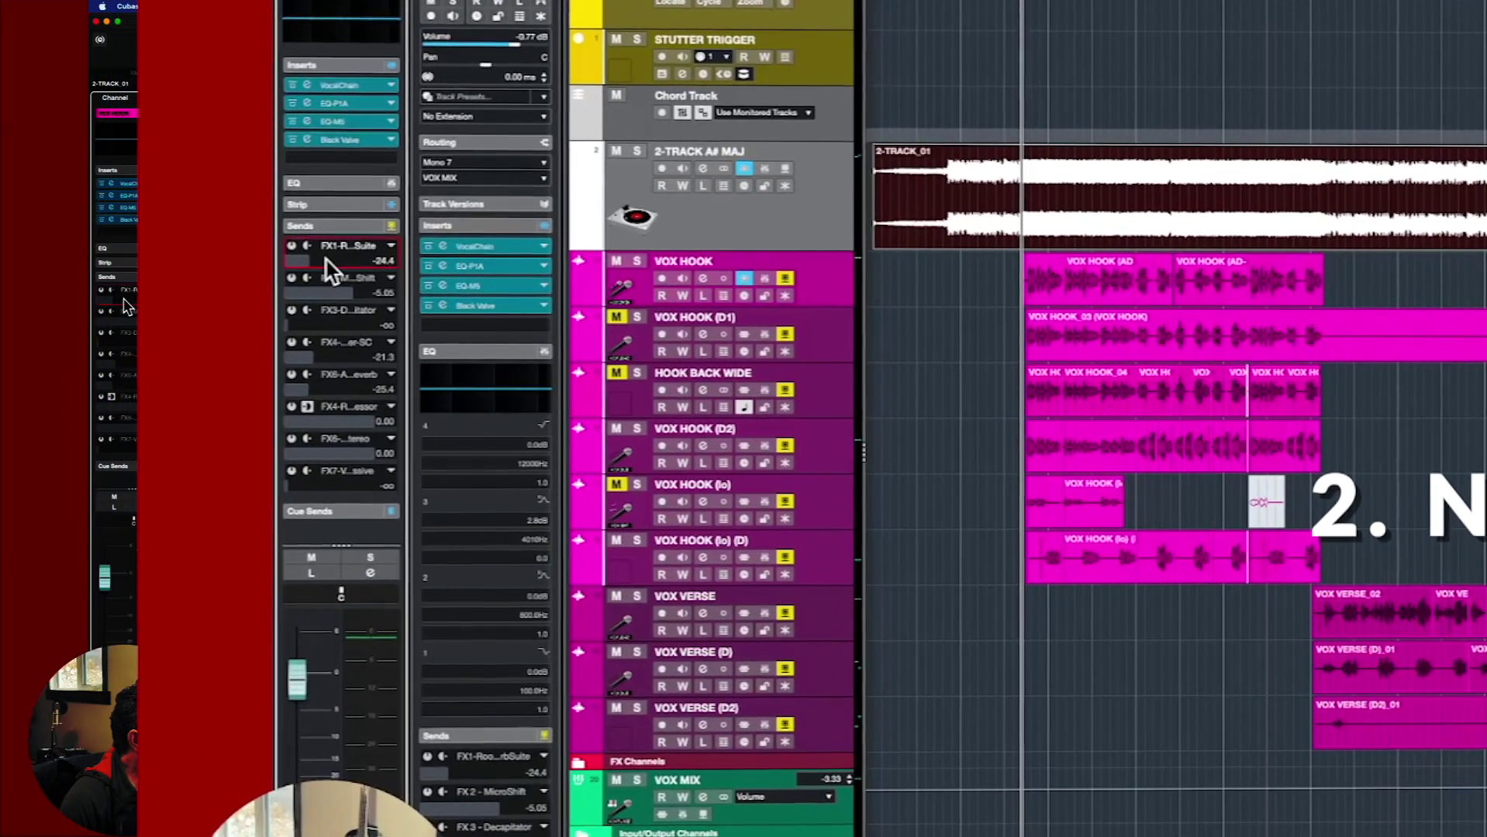
click(327, 260)
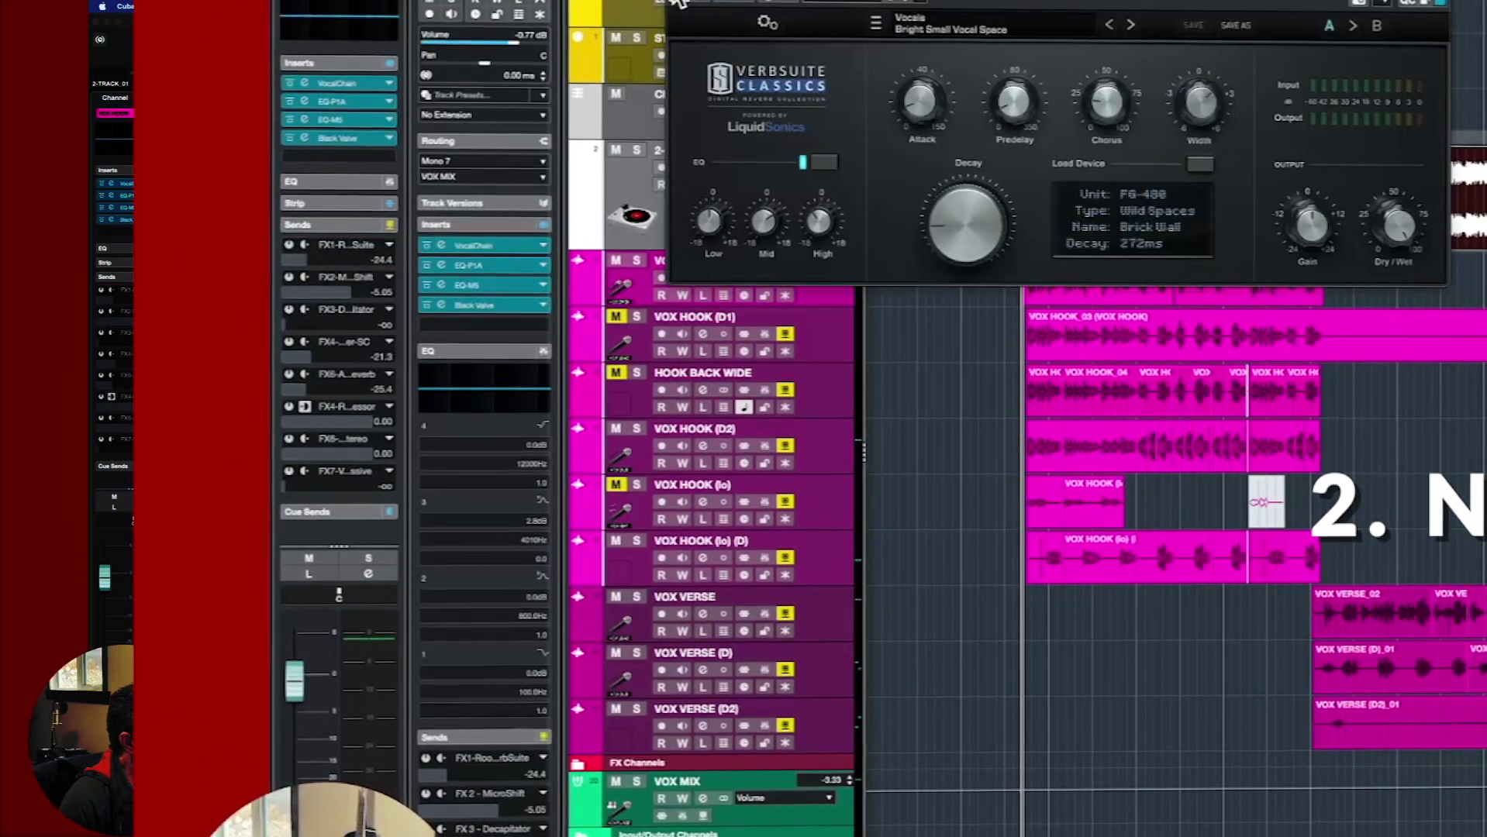
key(Escape)
Expand the strip modules and inspect the vintage compressor and DeEsser panels.
click(336, 203)
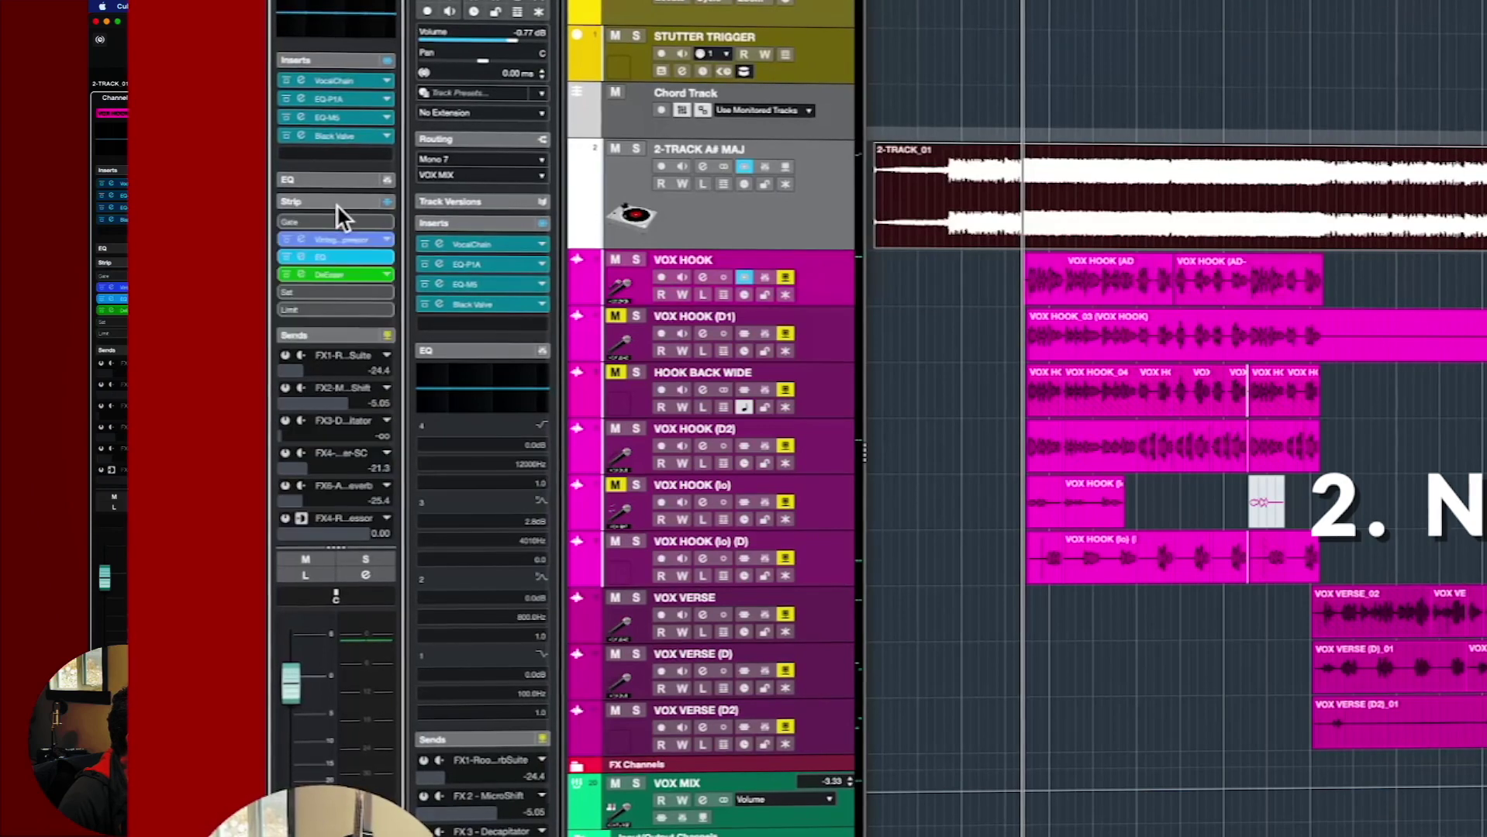
click(303, 238)
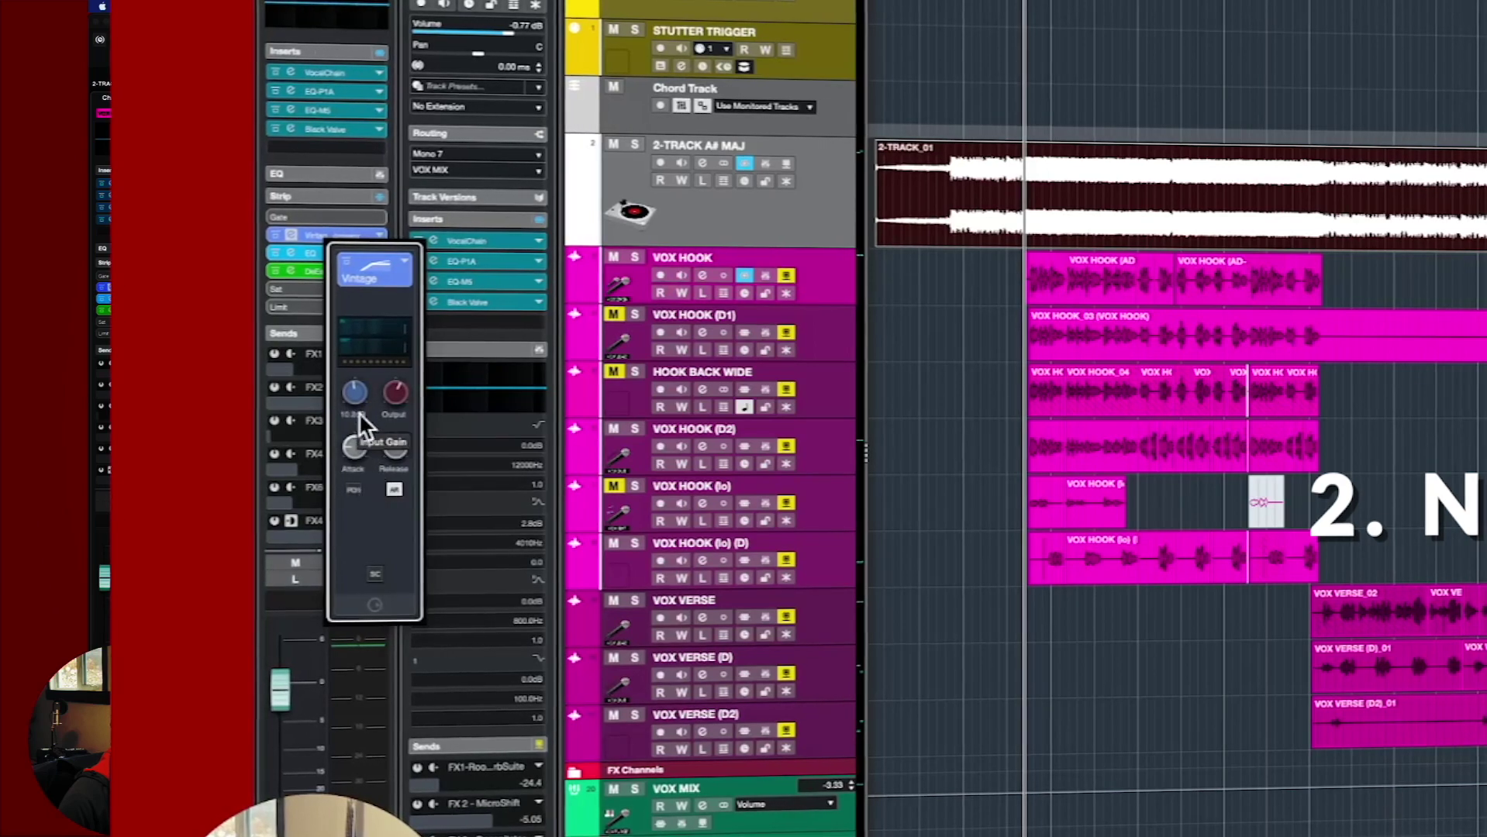
click(314, 233)
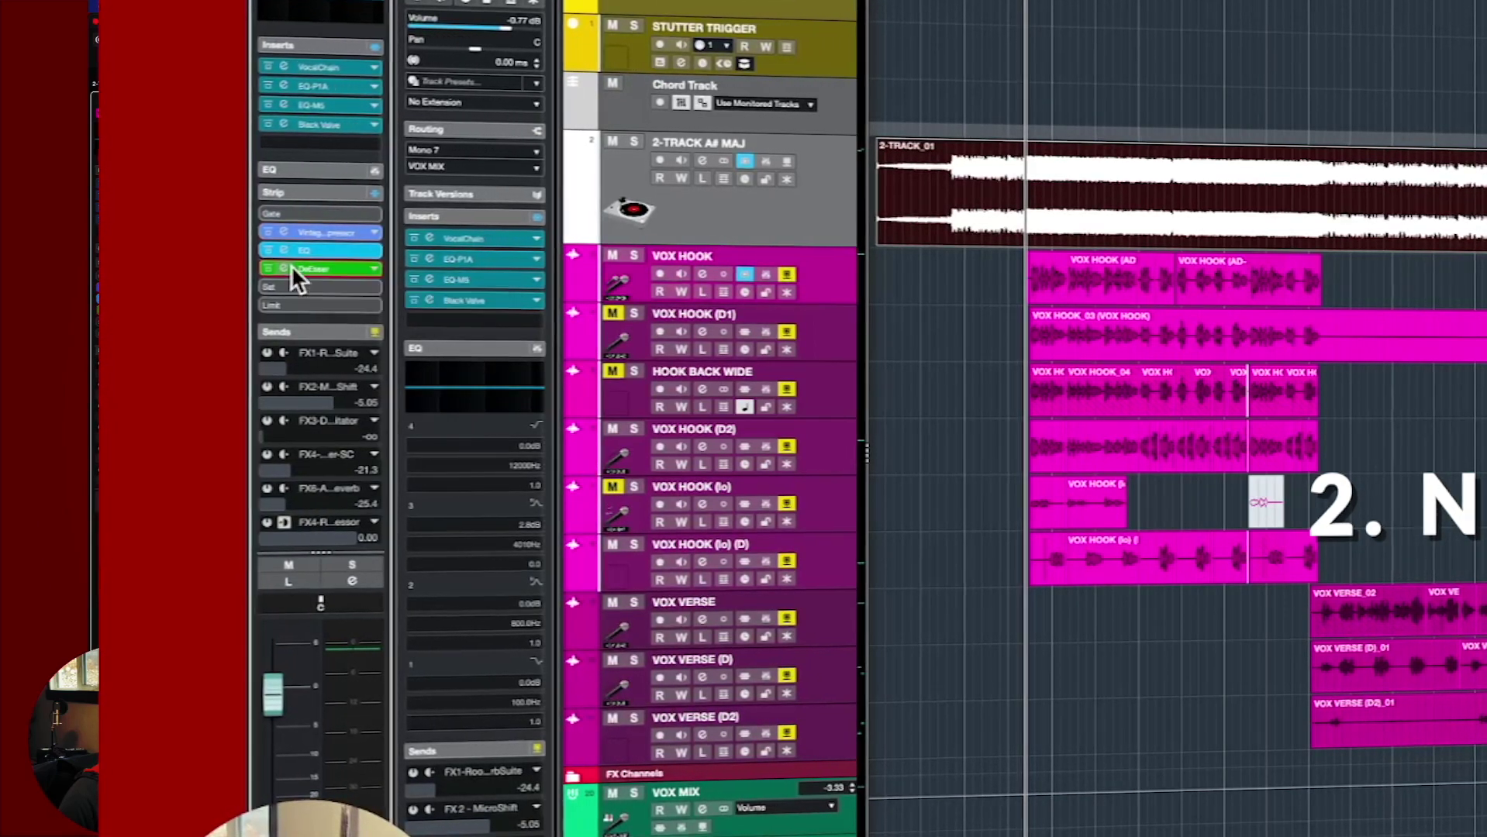
click(298, 267)
click(325, 246)
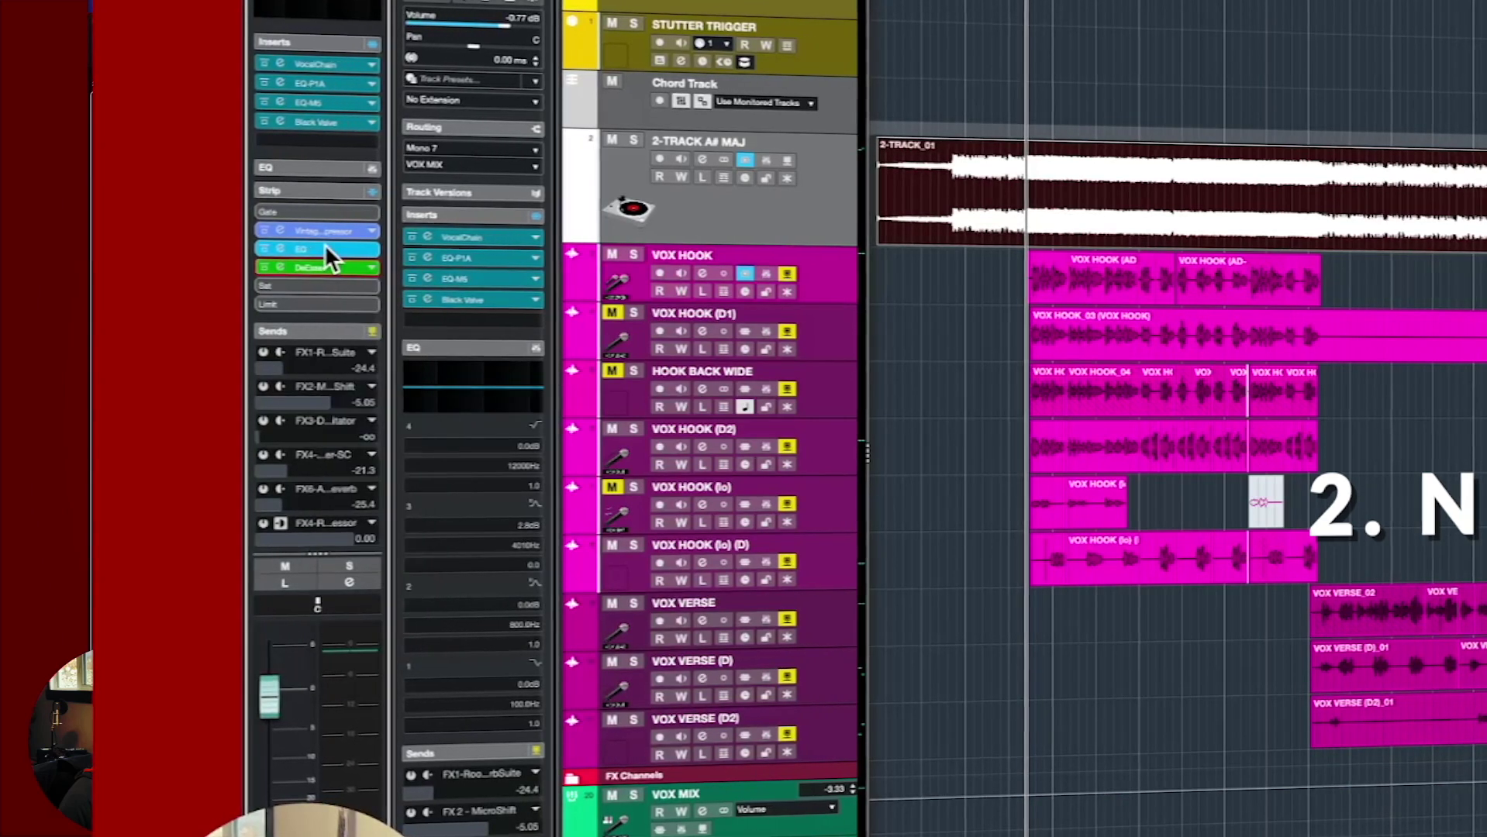
Bypass VOX HOOK's strip modules and review them in the Channel Settings Strip view.
click(371, 190)
click(272, 230)
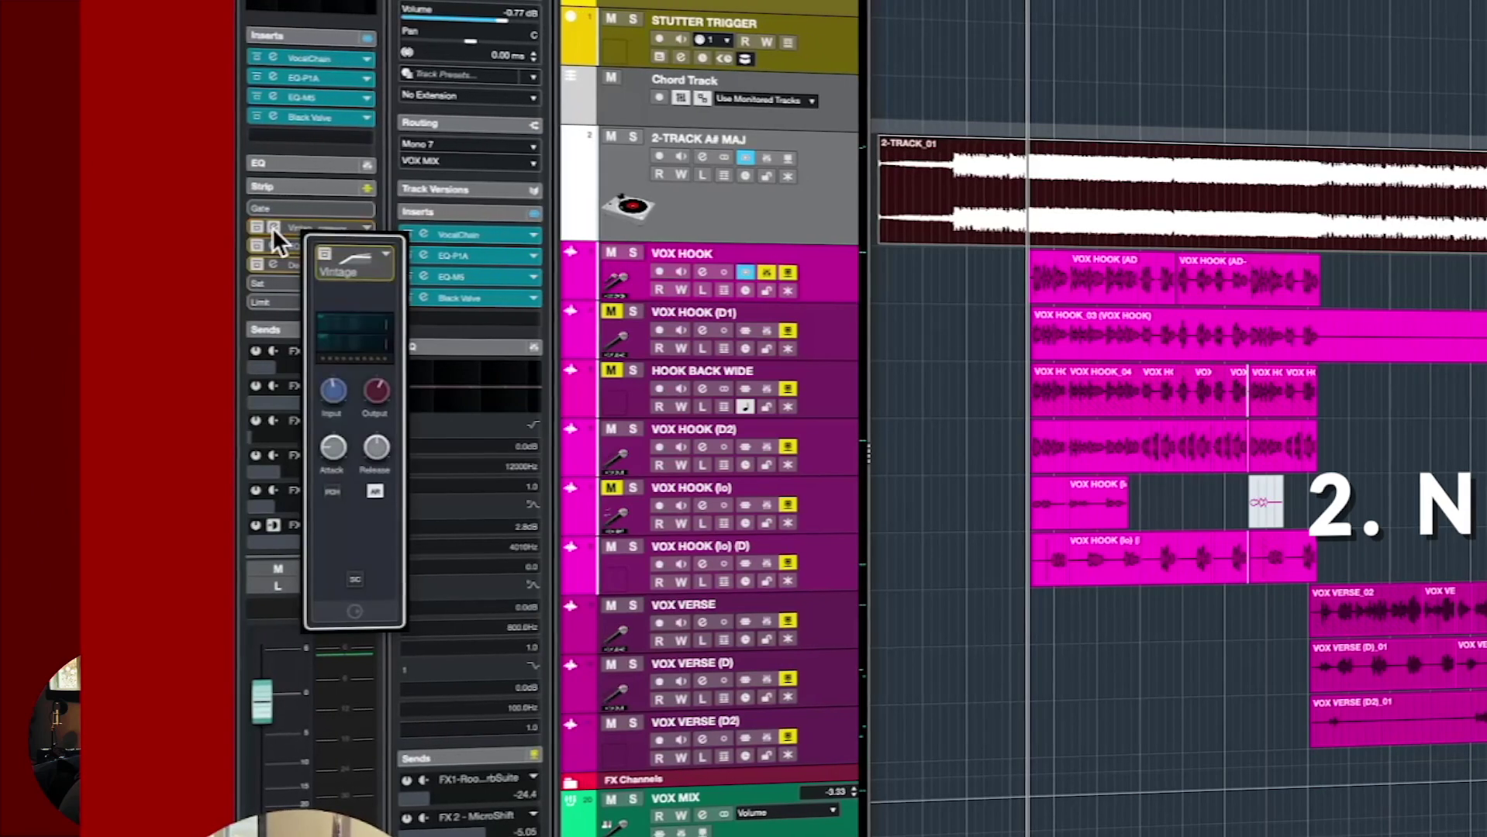
click(317, 222)
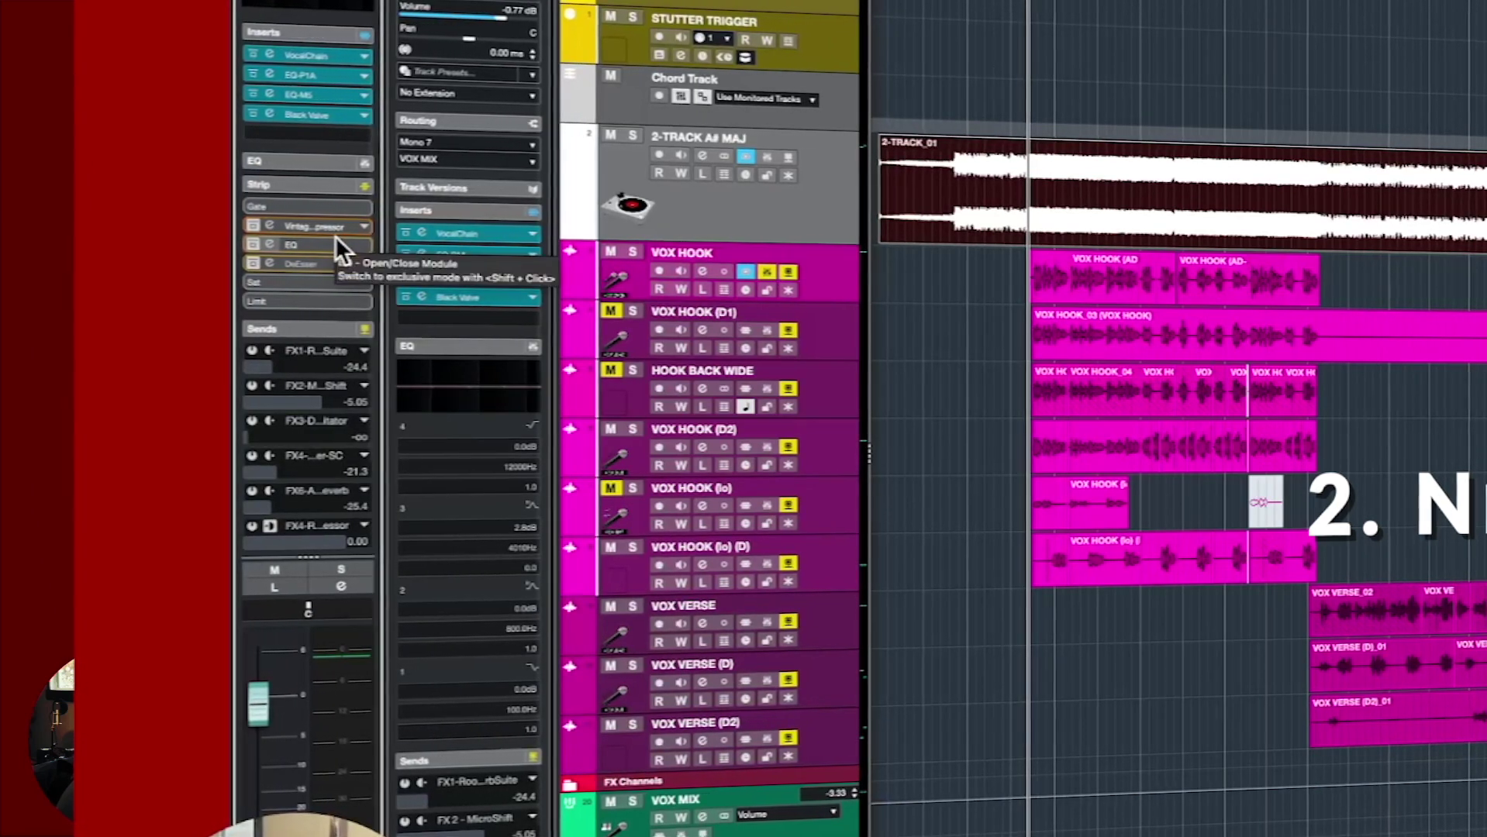
click(335, 242)
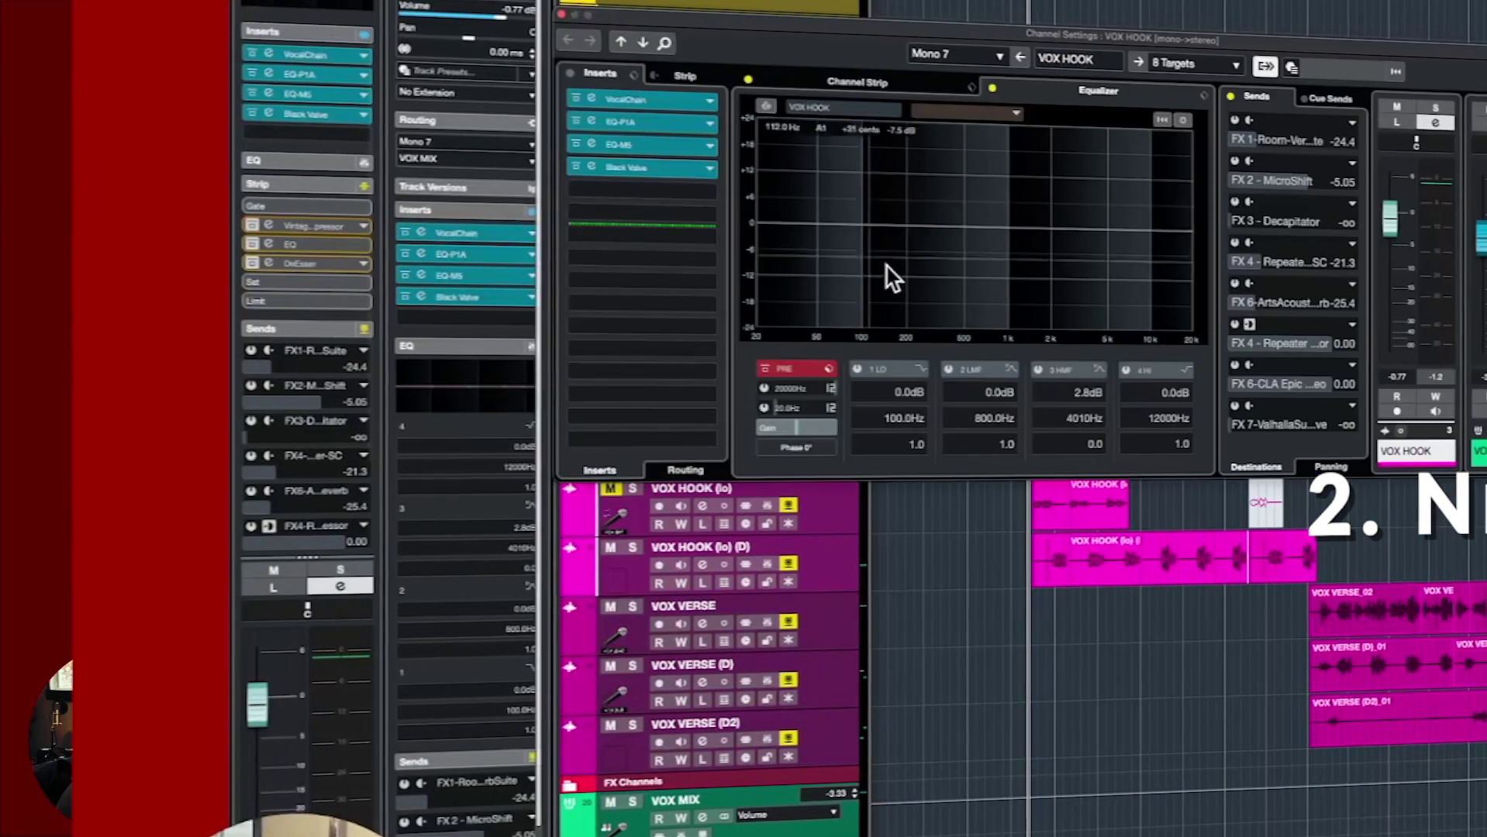
click(684, 75)
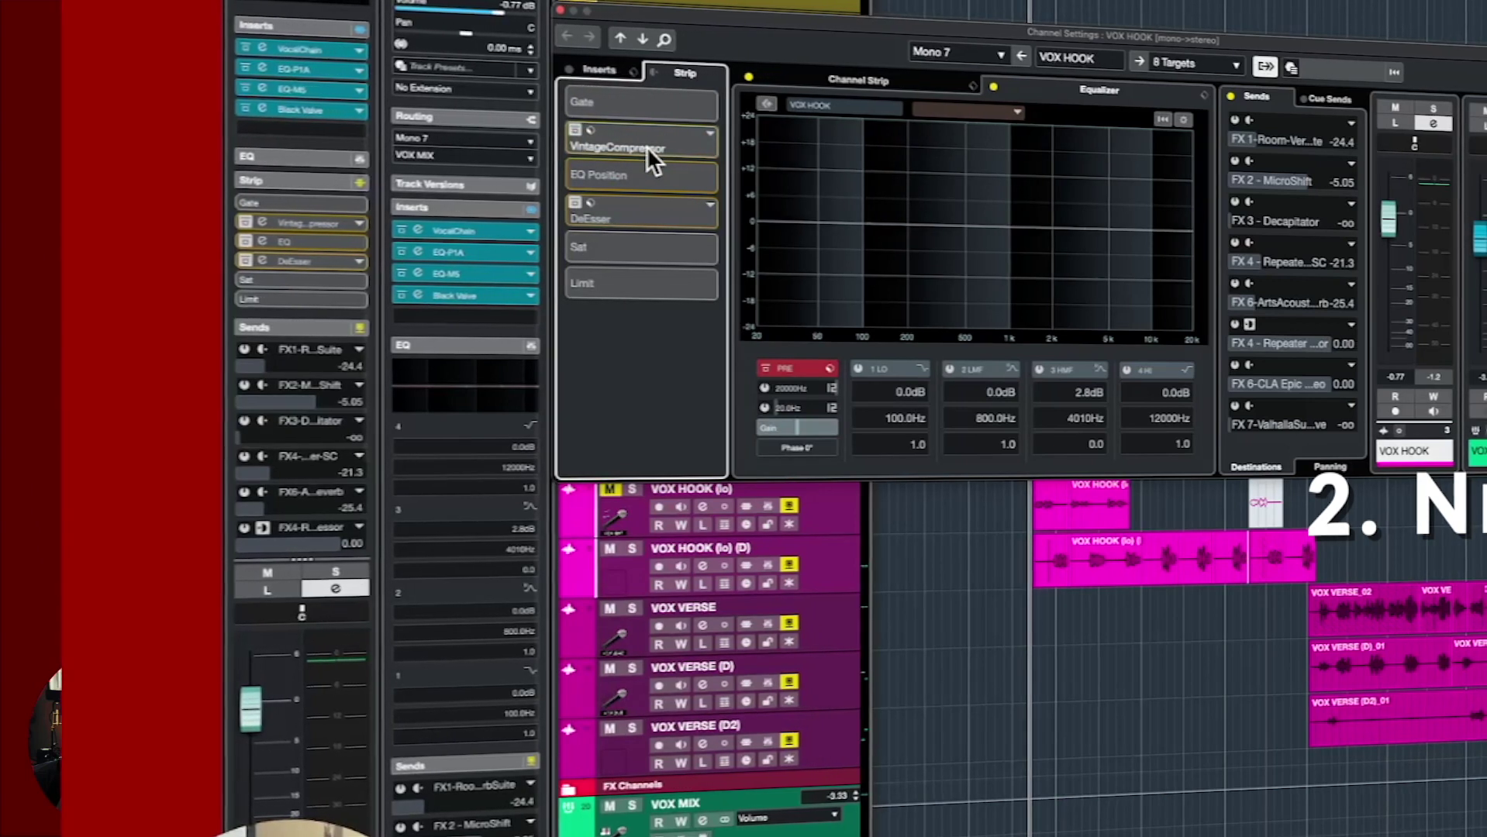
key(e)
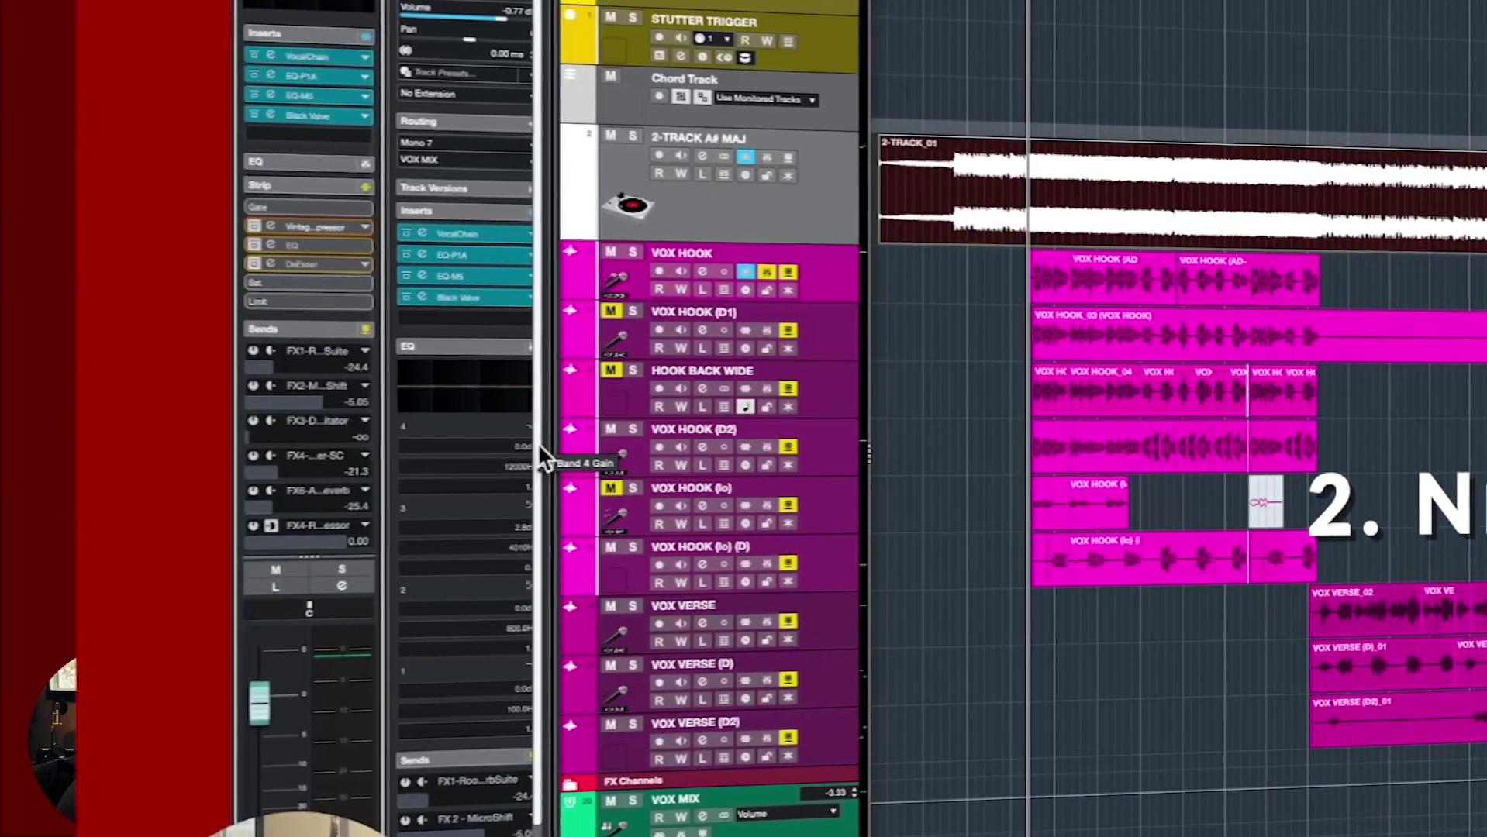
Stop playback and set the playback position to bar 9.
scroll(536, 443, down, 5)
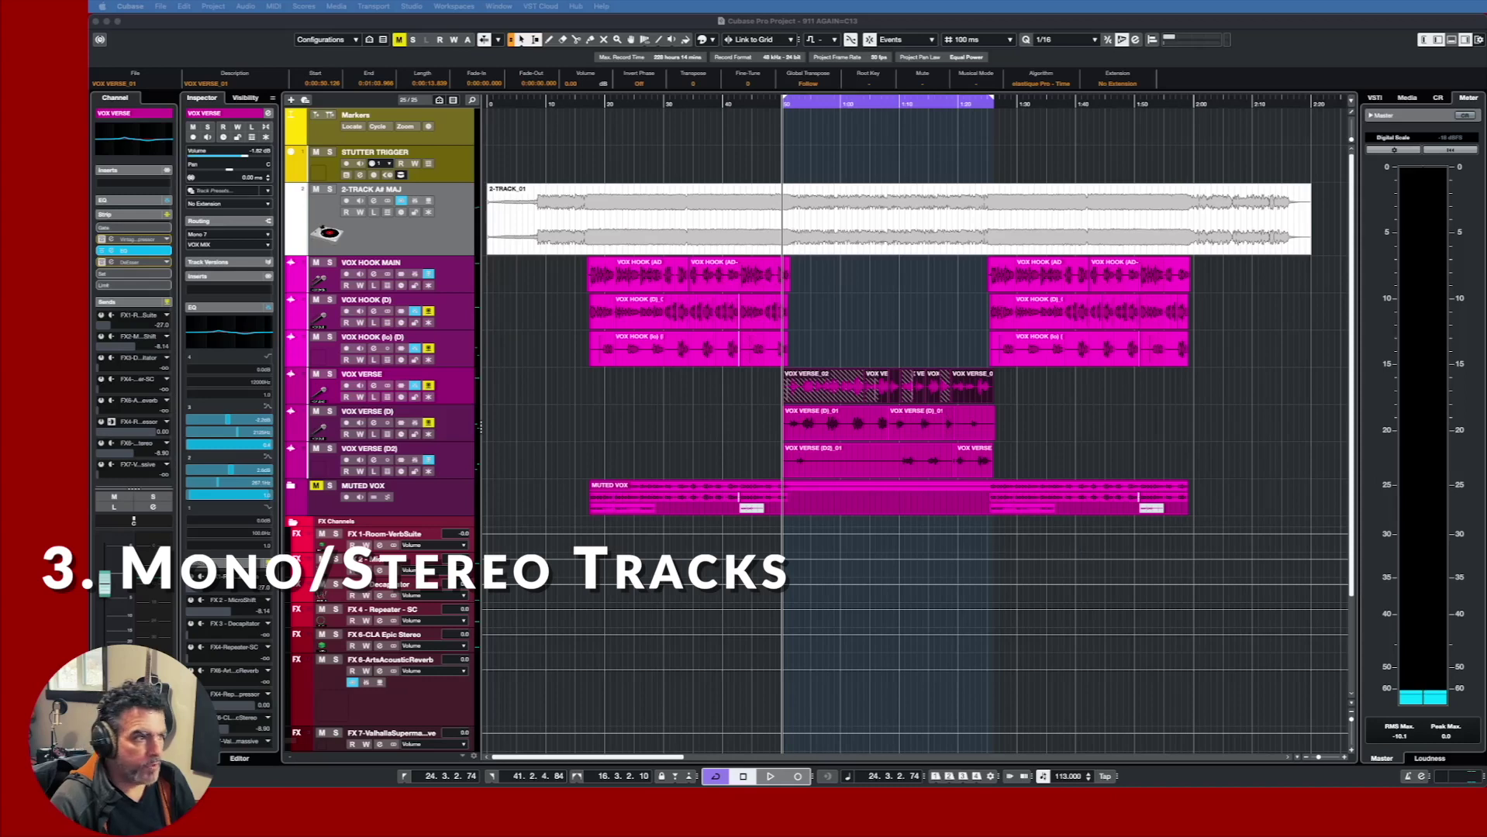
click(747, 101)
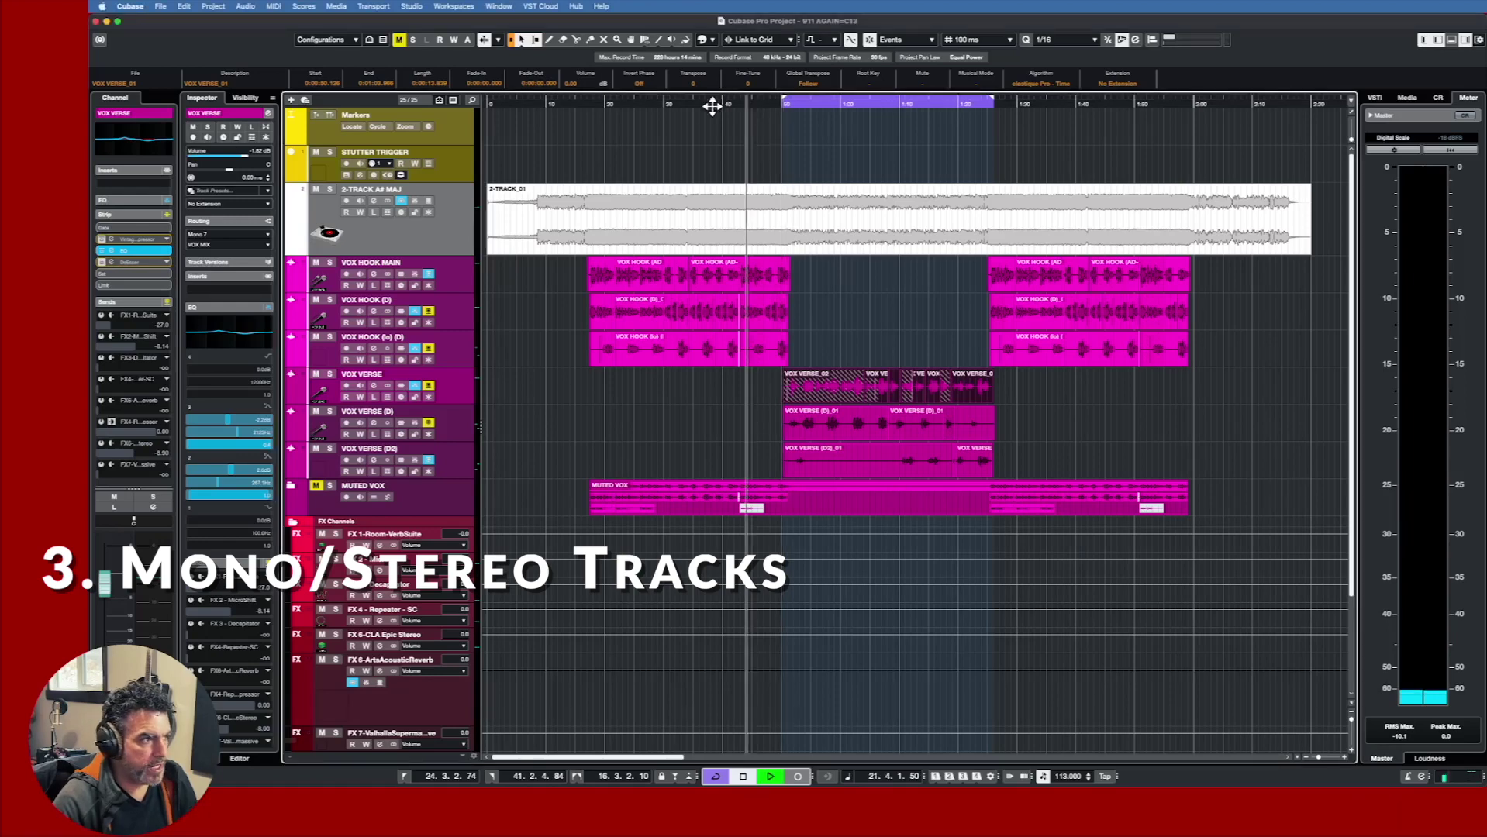
key(space)
click(597, 103)
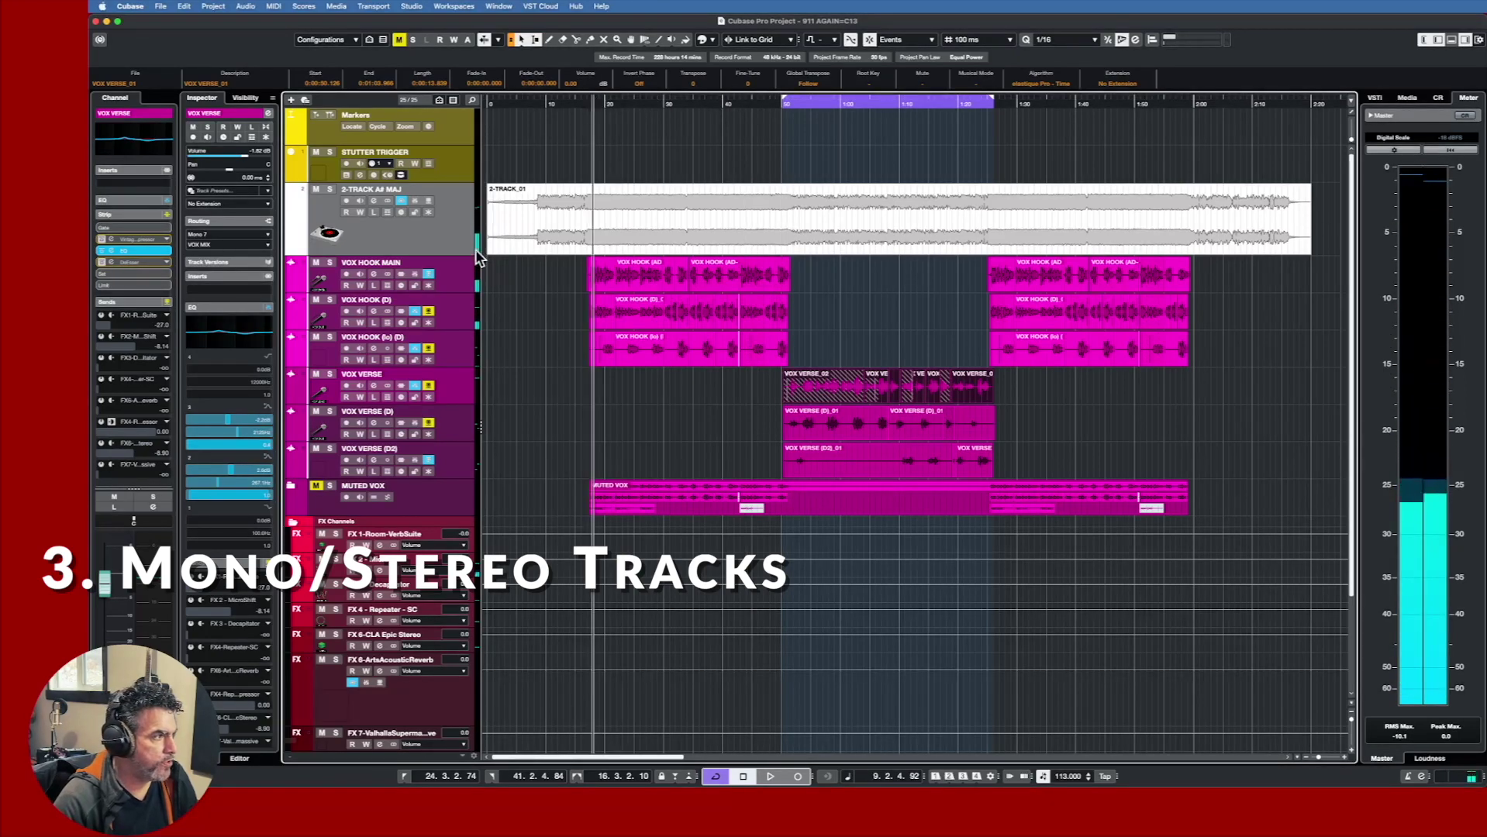
Solo VOX HOOK (lo) (D), zoom in, and toggle its channel between mono and stereo.
click(464, 277)
click(330, 337)
key(e)
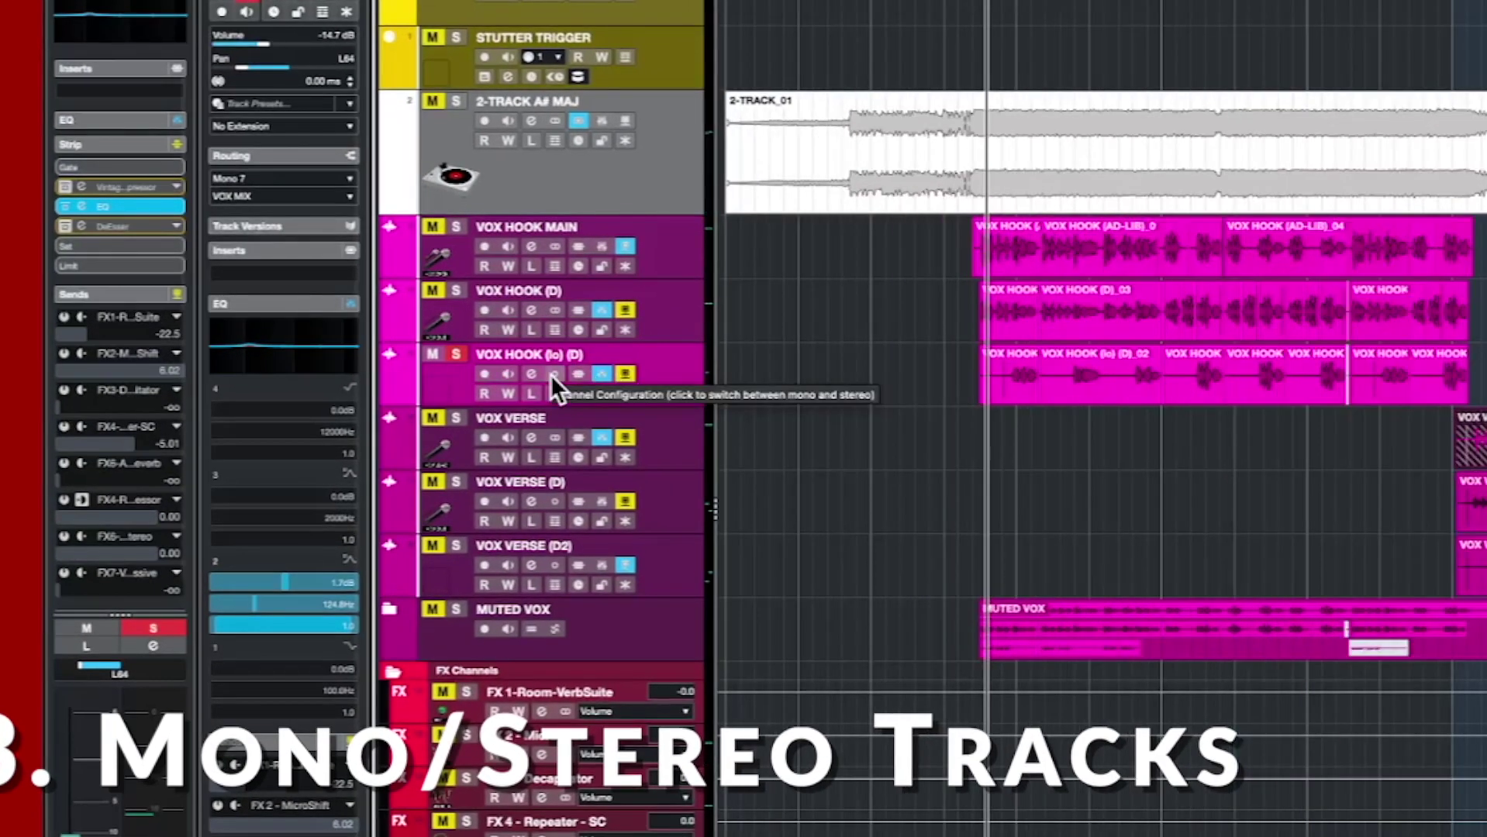
click(551, 374)
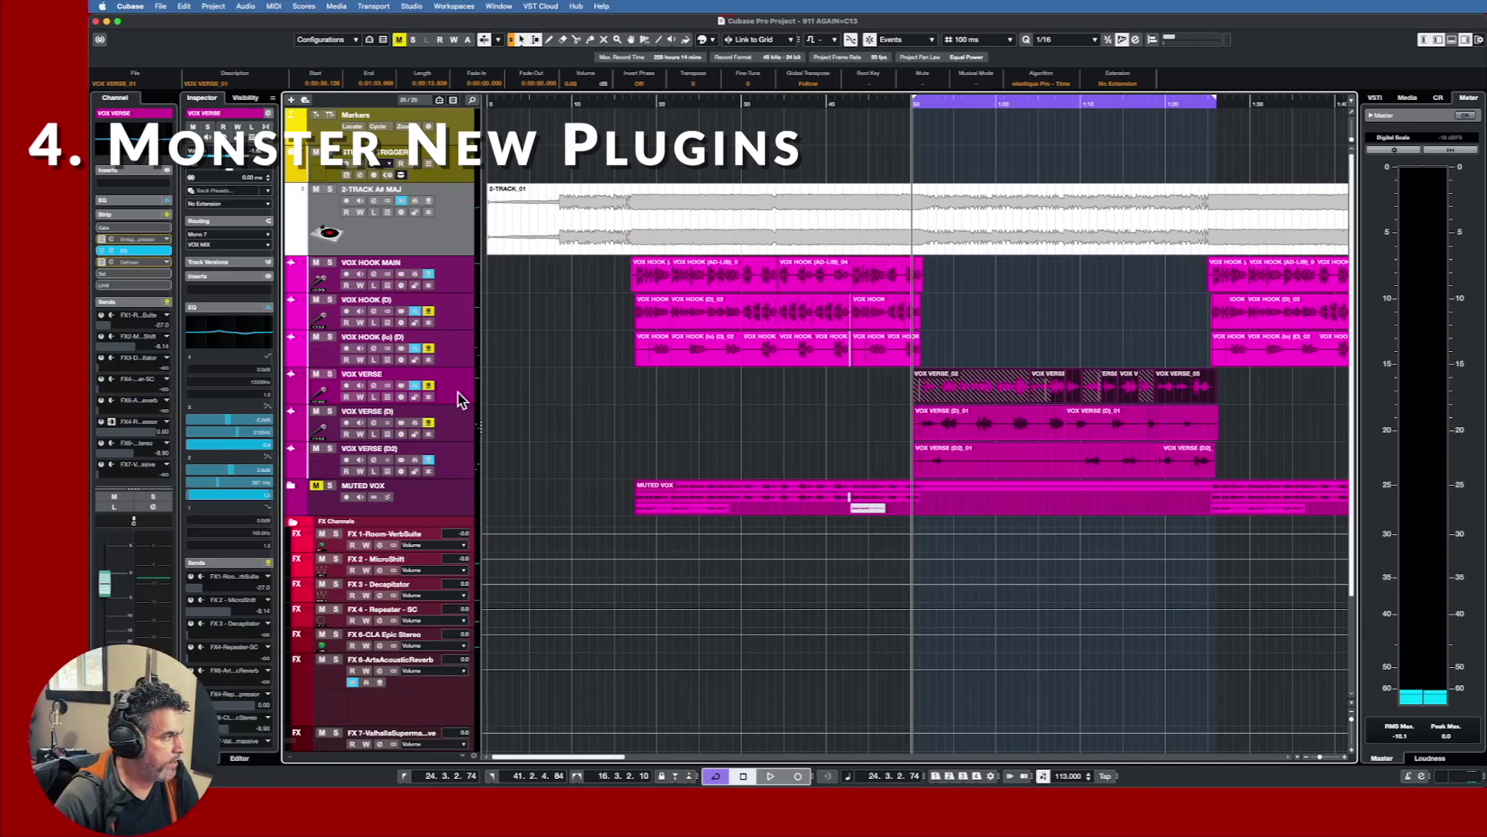
Load VocalChain into VOX VERSE's first insert slot and position its window over the track list.
click(269, 293)
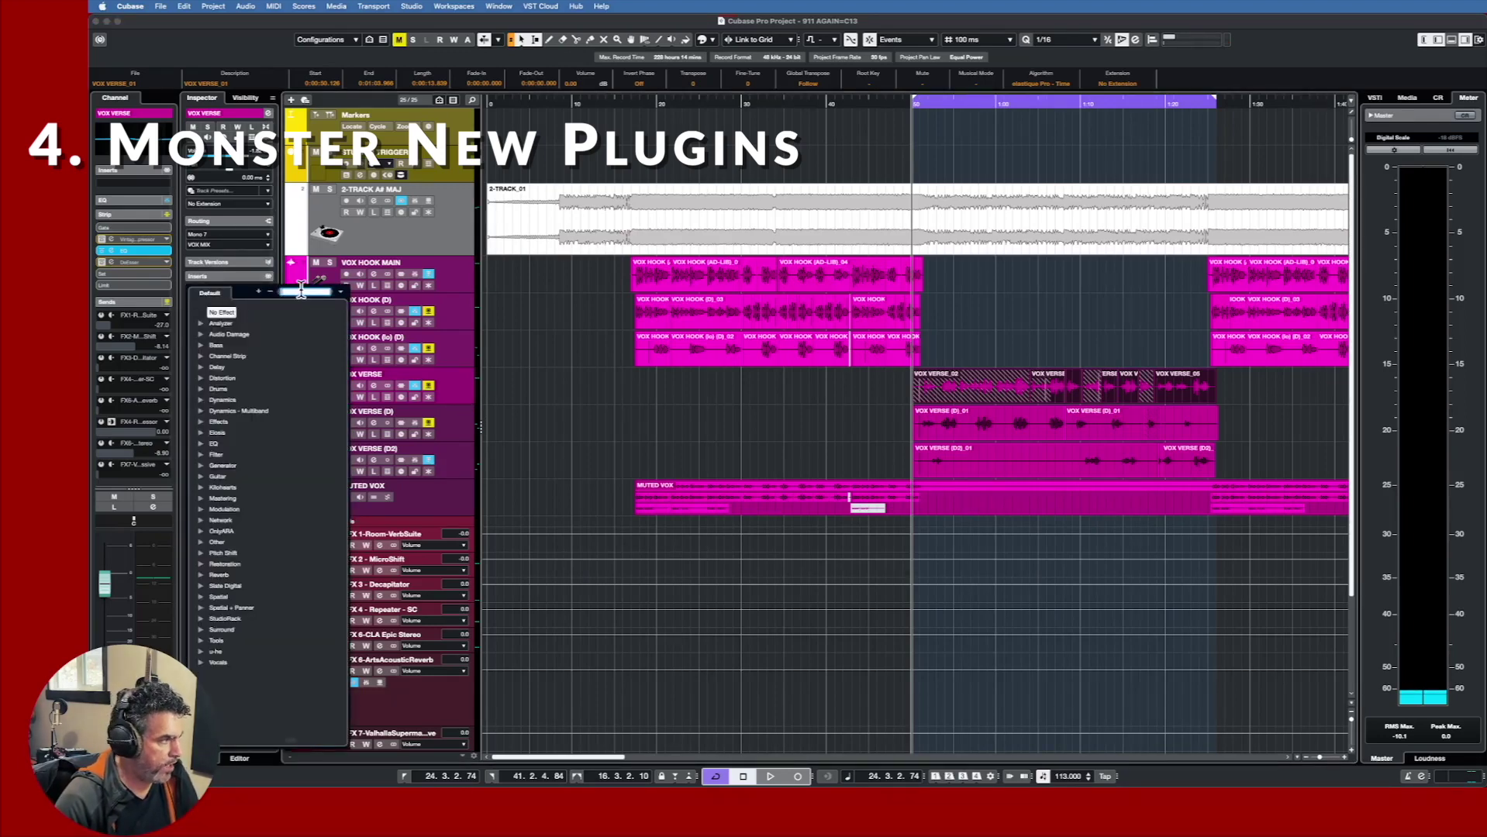
key(Escape)
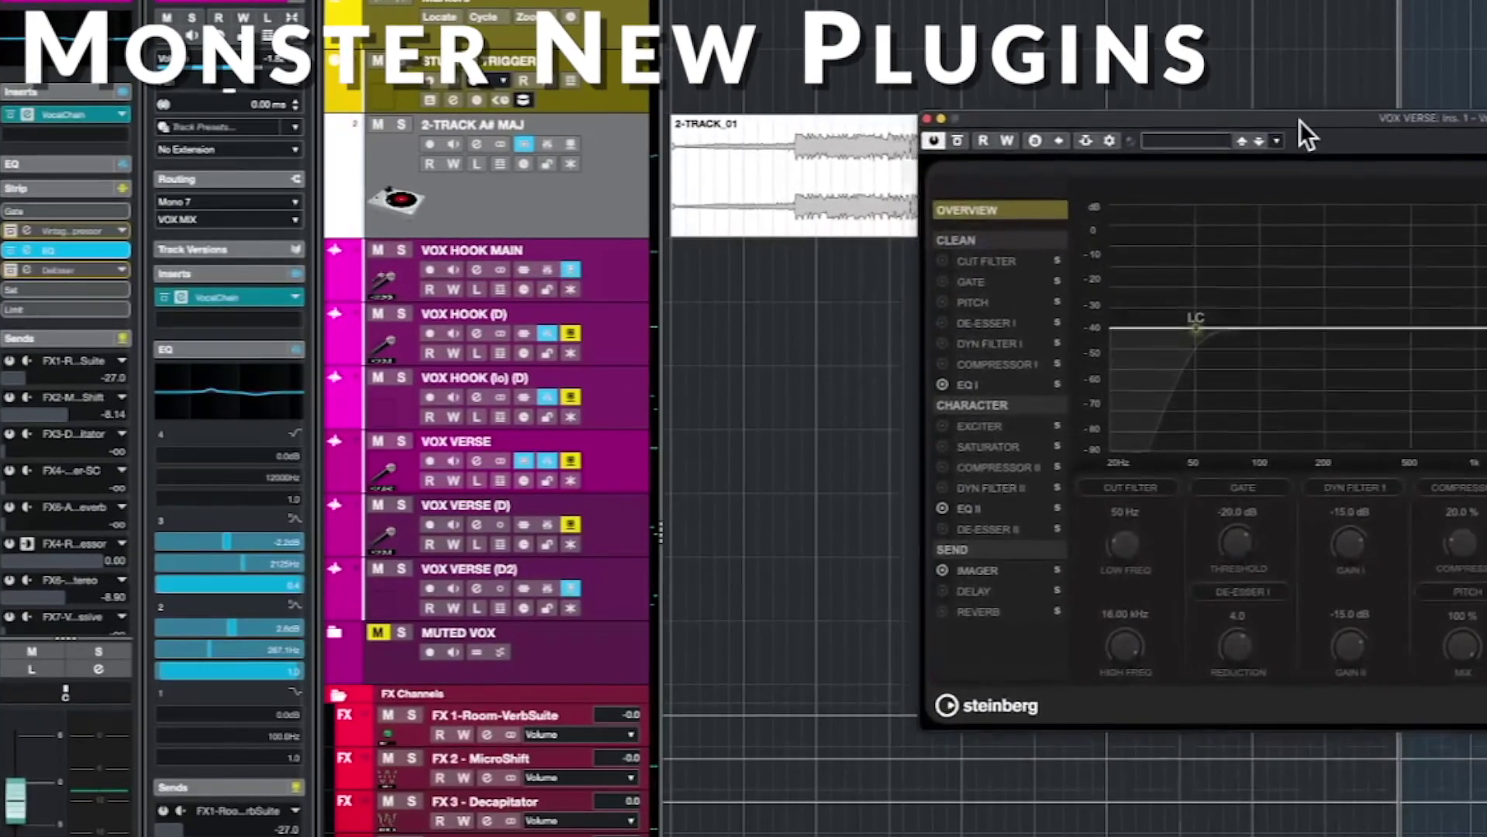
drag(1299, 119, 583, 0)
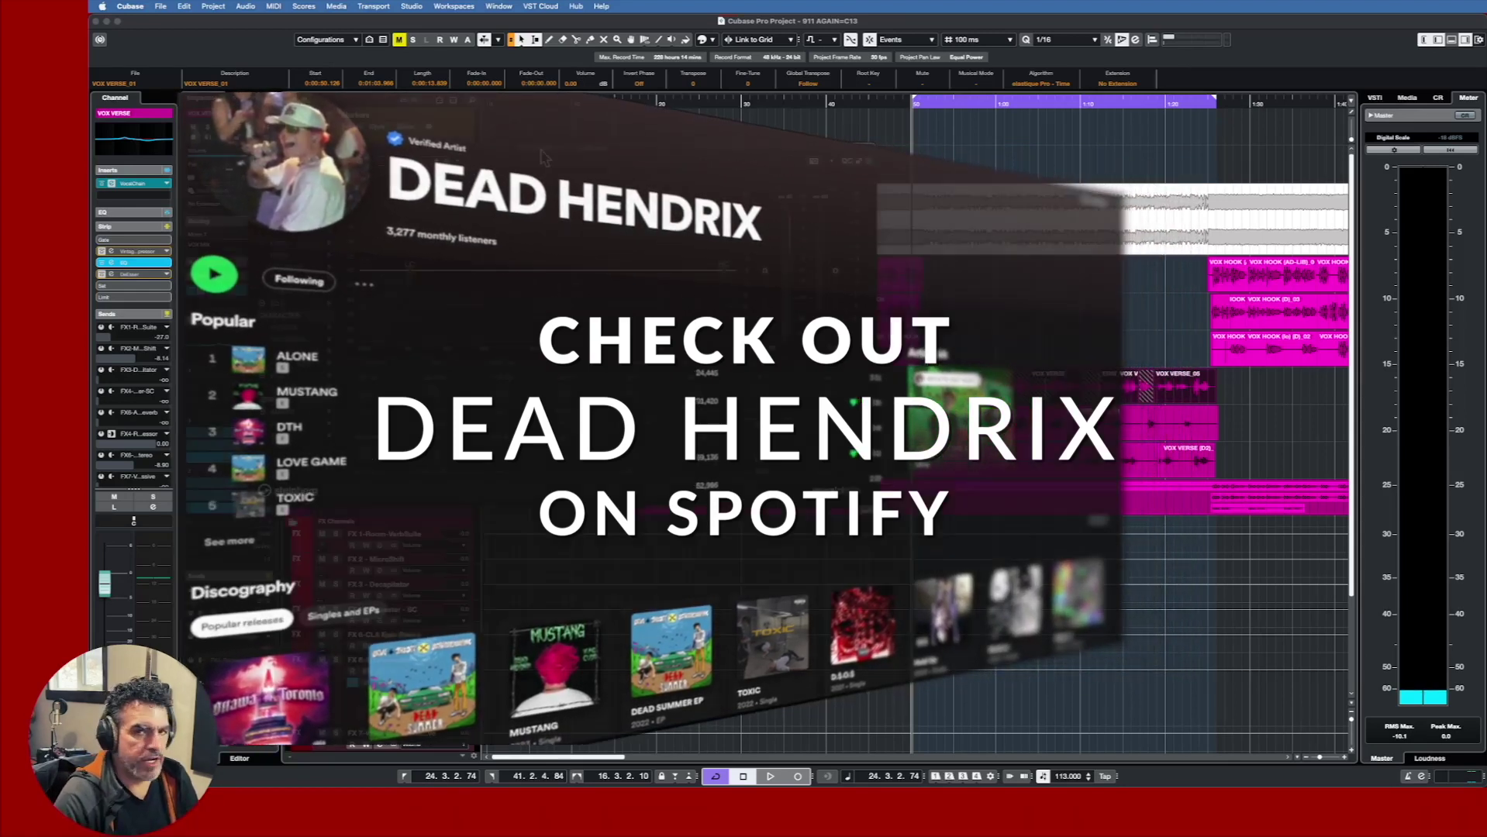
drag(547, 154, 650, 176)
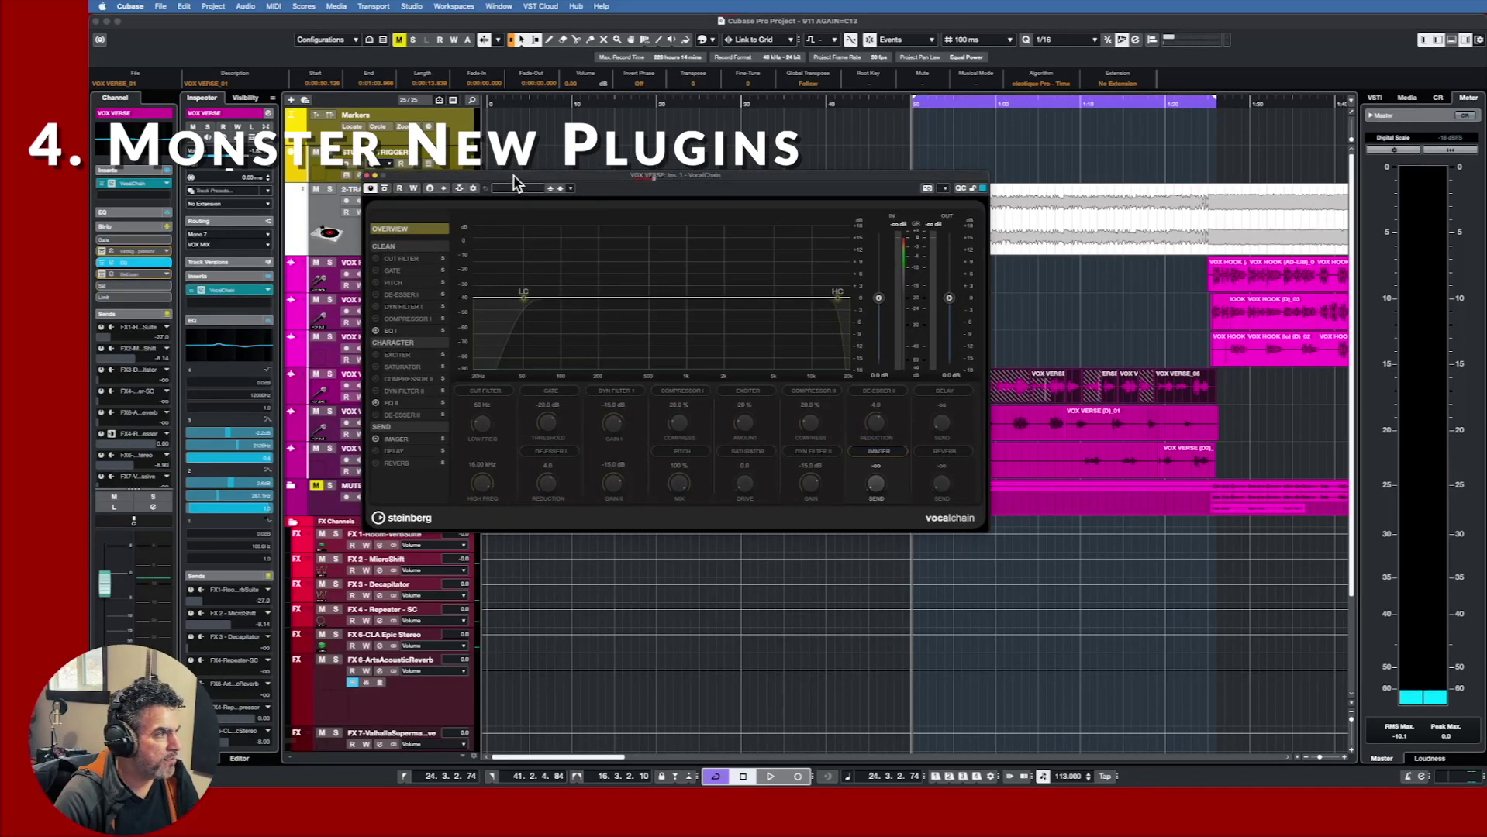
Start playback, turn on VocalChain's CUT FILTER and raise its low cut.
drag(514, 176, 614, 171)
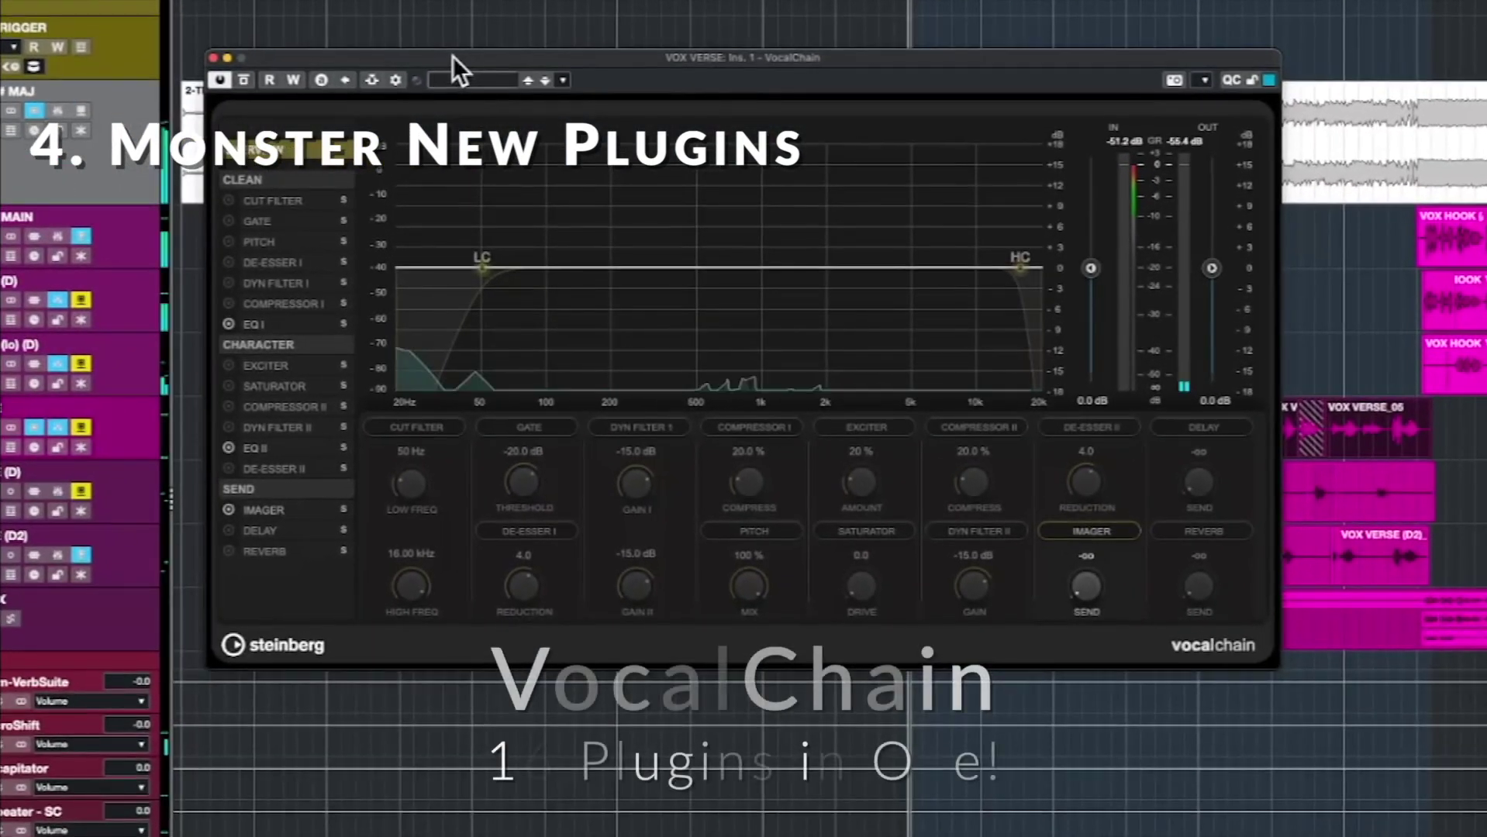
click(133, 431)
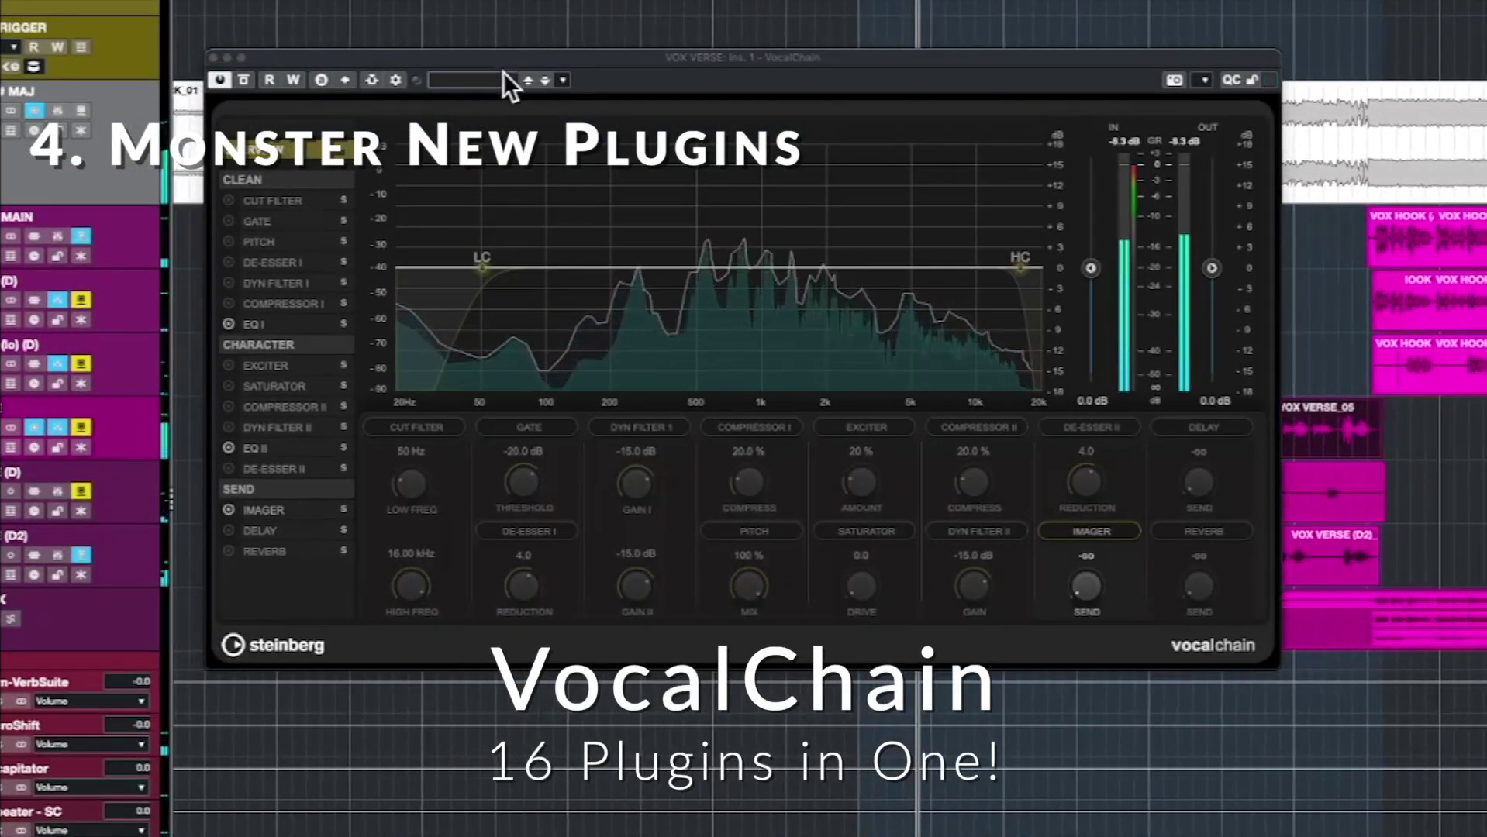
drag(506, 59, 469, 61)
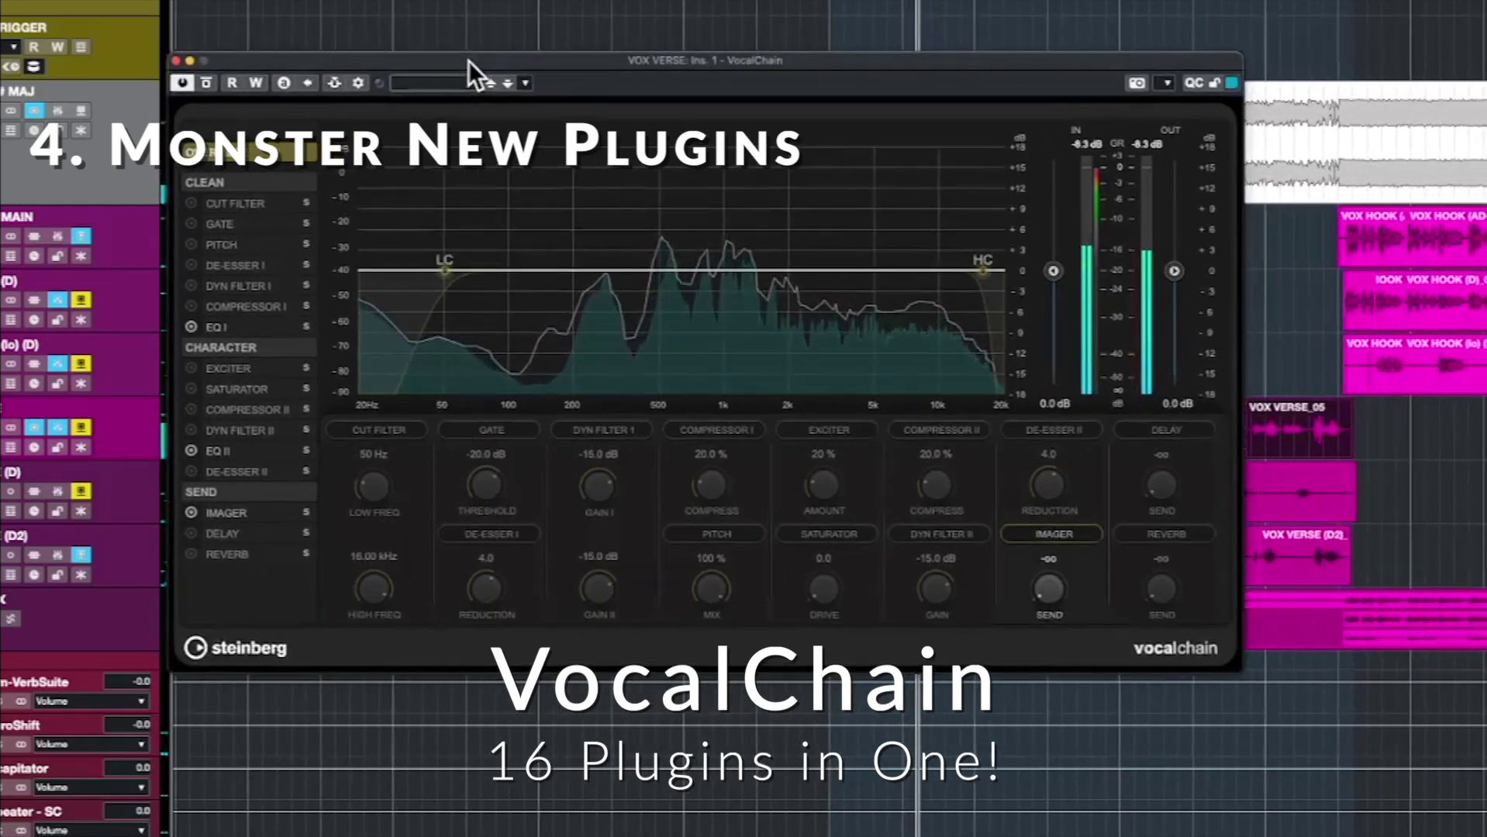
click(240, 203)
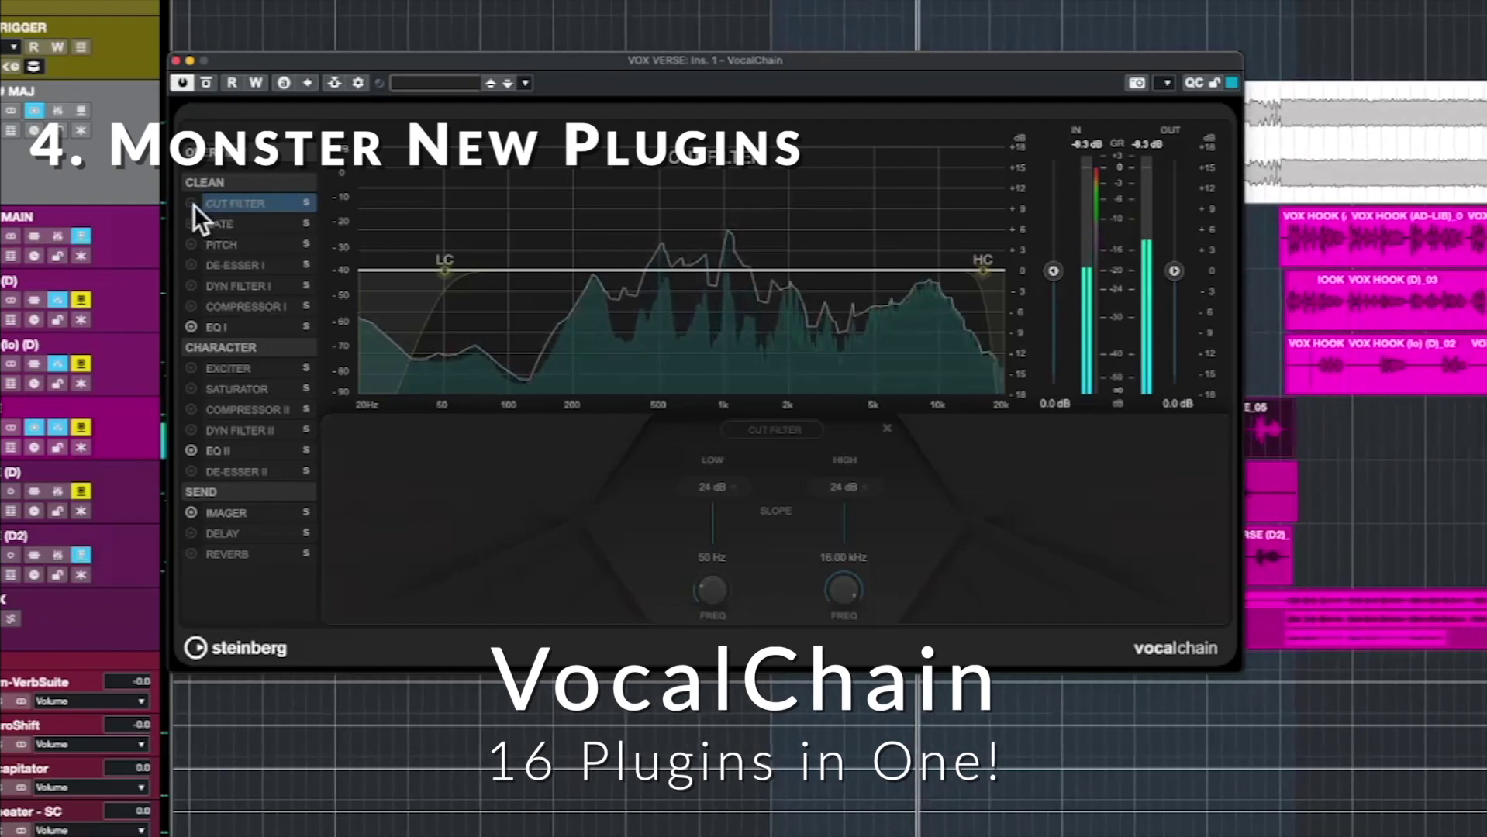
click(192, 203)
drag(439, 267, 479, 267)
Turn on the GATE module and lower its threshold to about -38 dB.
click(254, 224)
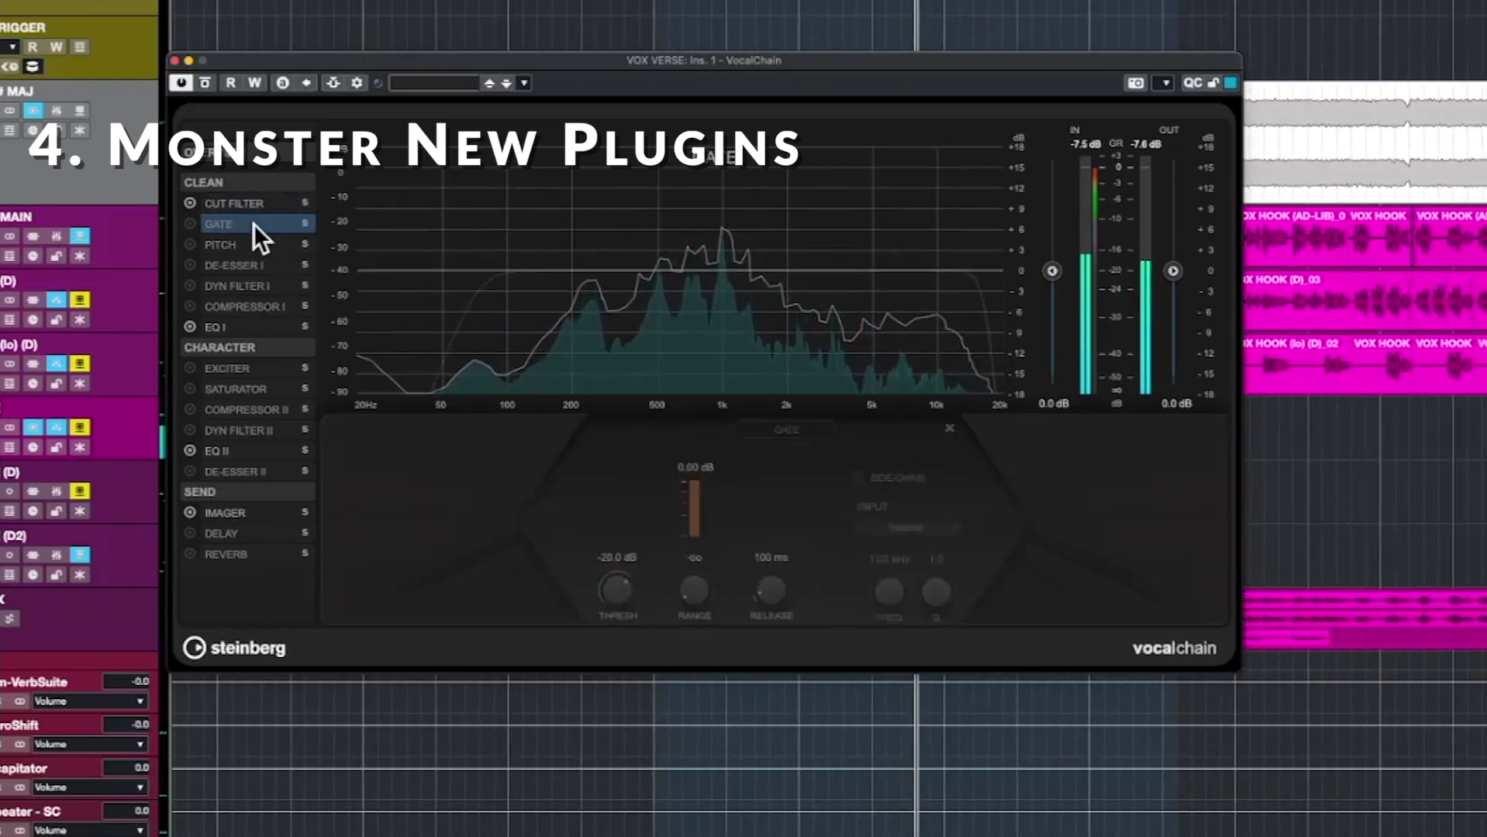
click(189, 225)
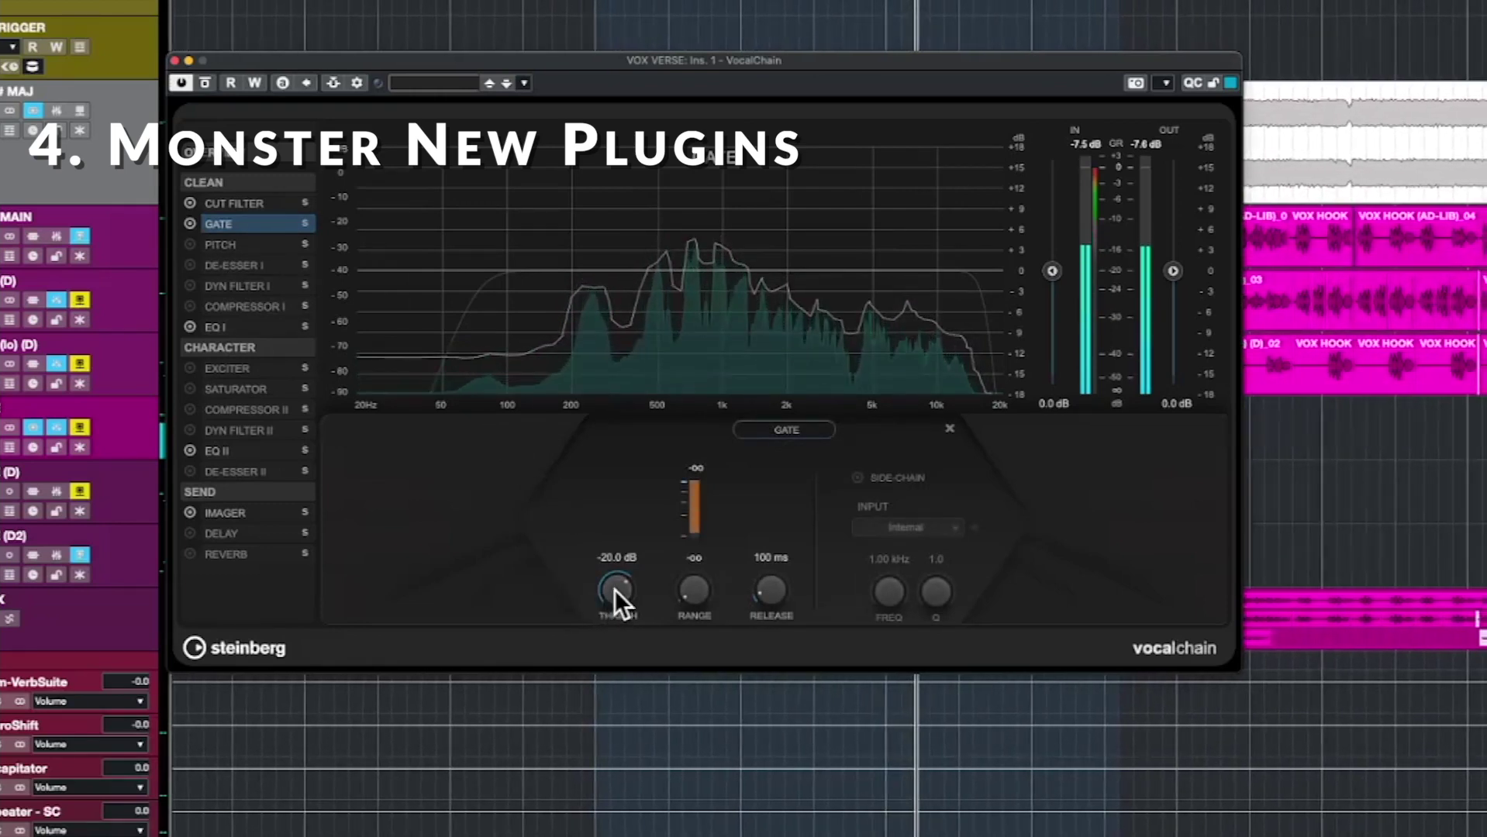
drag(615, 589, 618, 649)
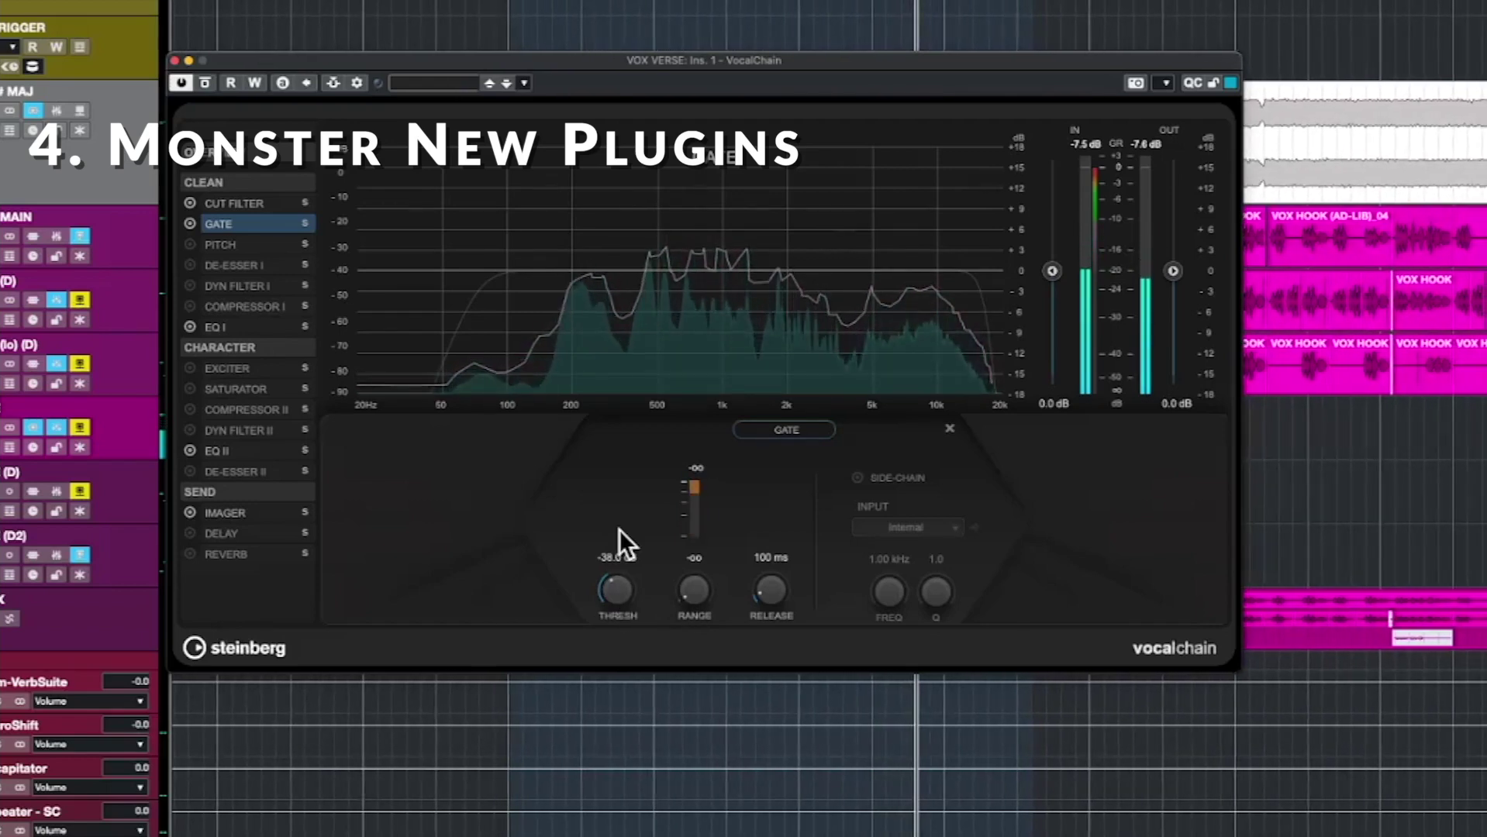
Turn on the PITCH module with formant shift at -22 % and mix at 19 %.
click(221, 245)
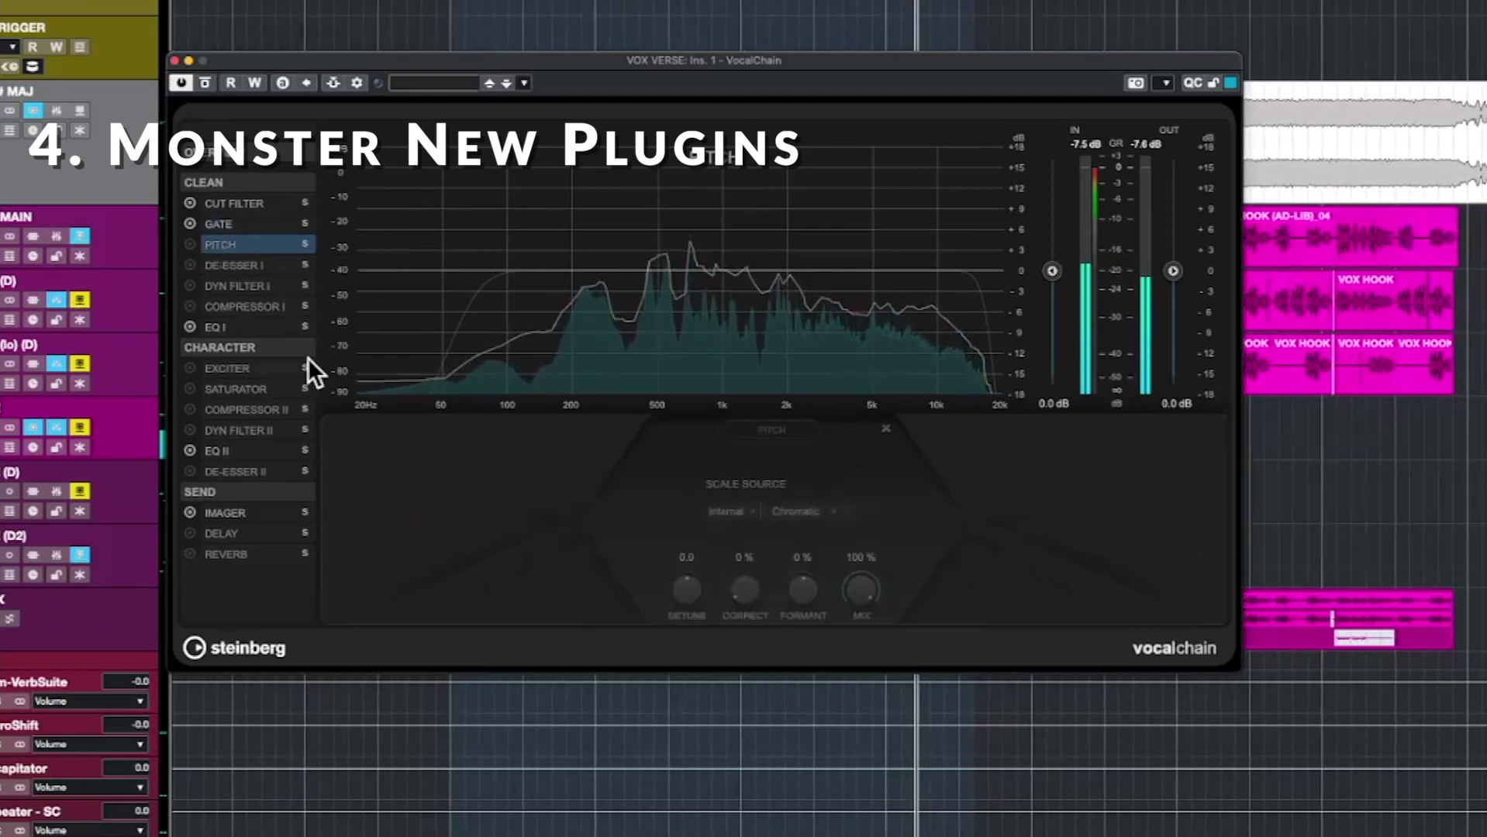
click(190, 245)
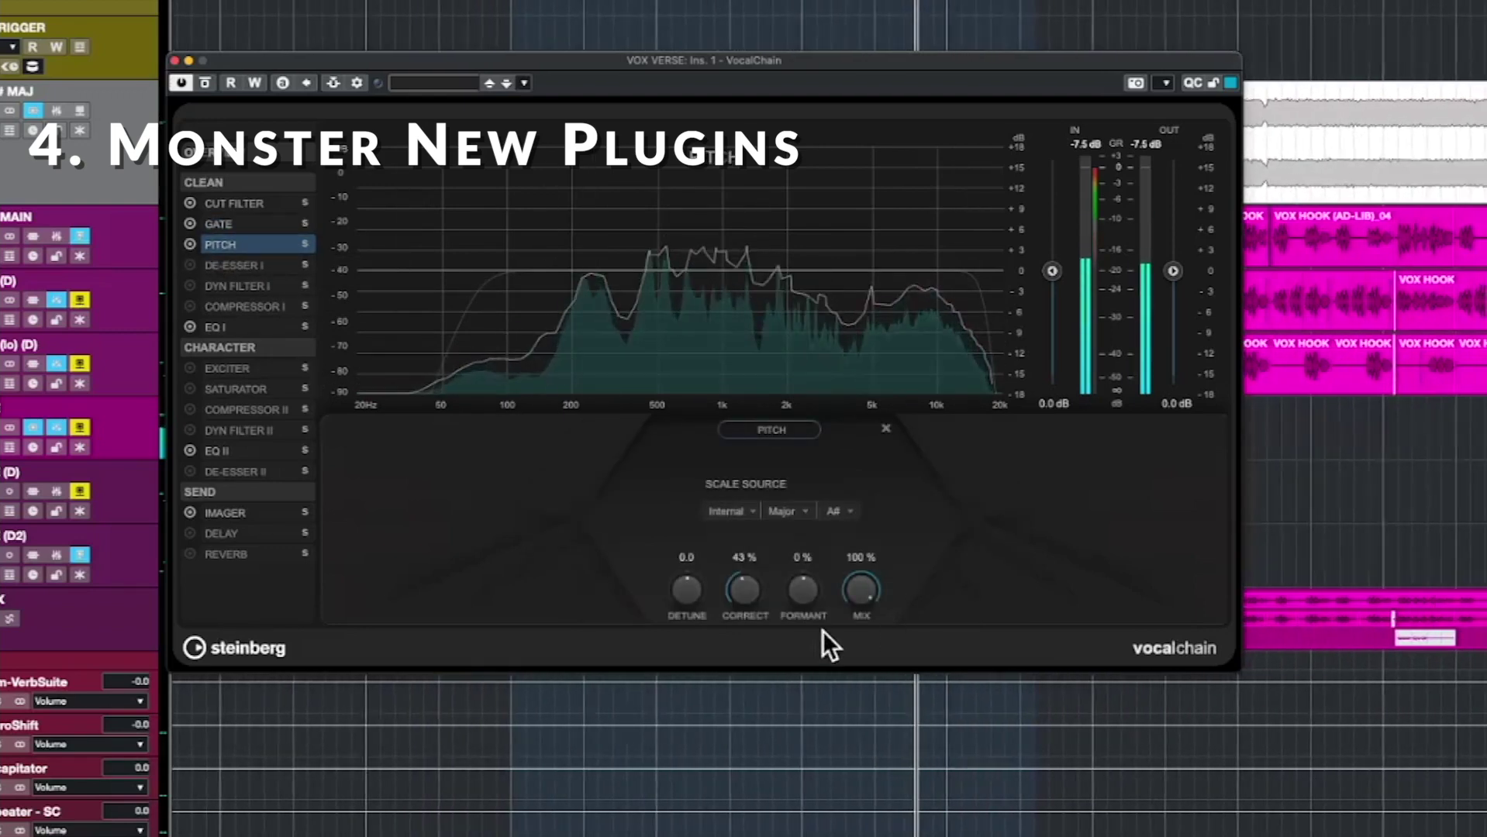
drag(806, 589, 813, 710)
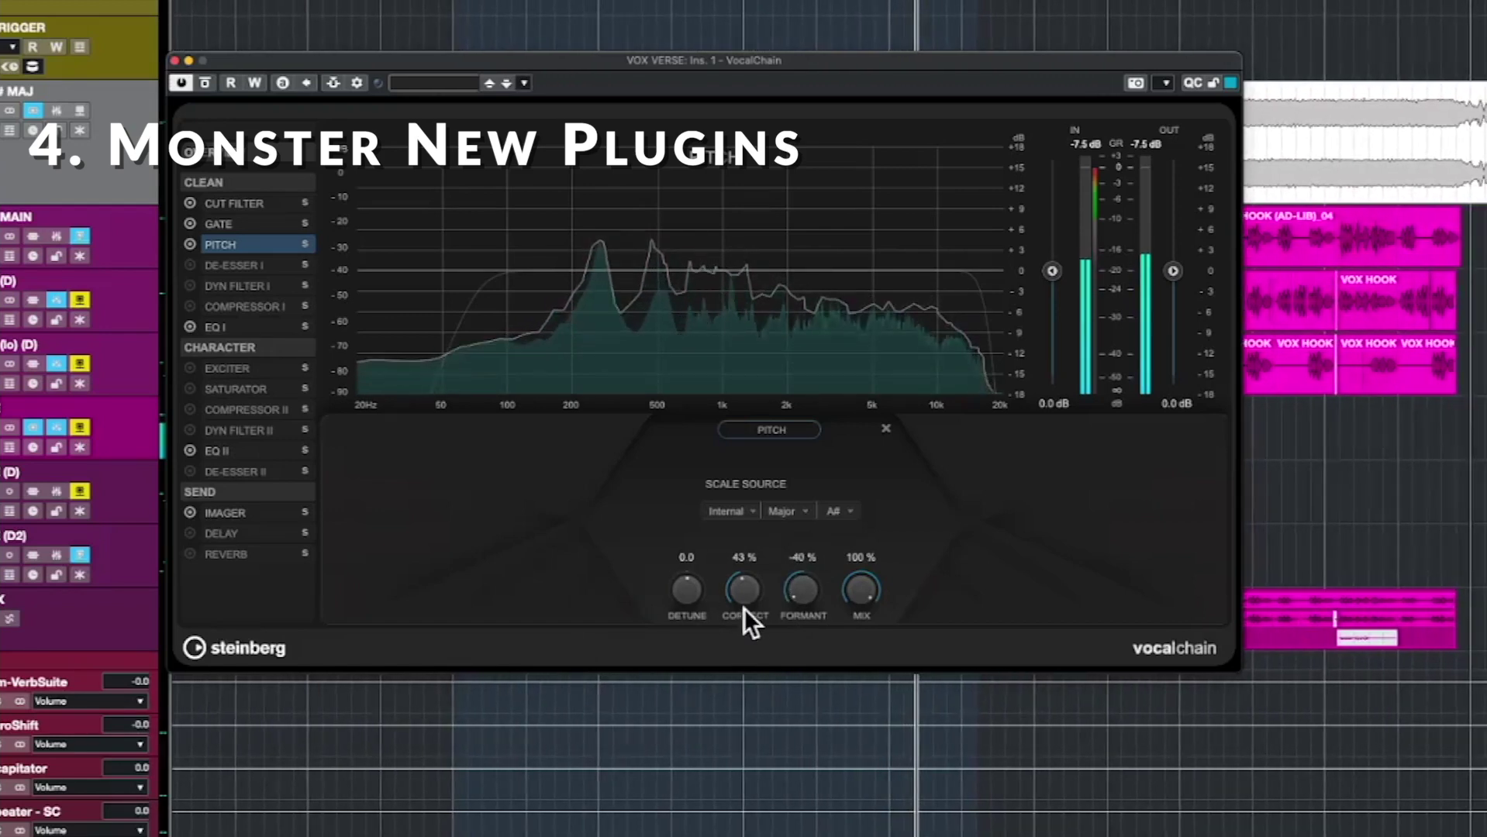
drag(796, 593, 781, 536)
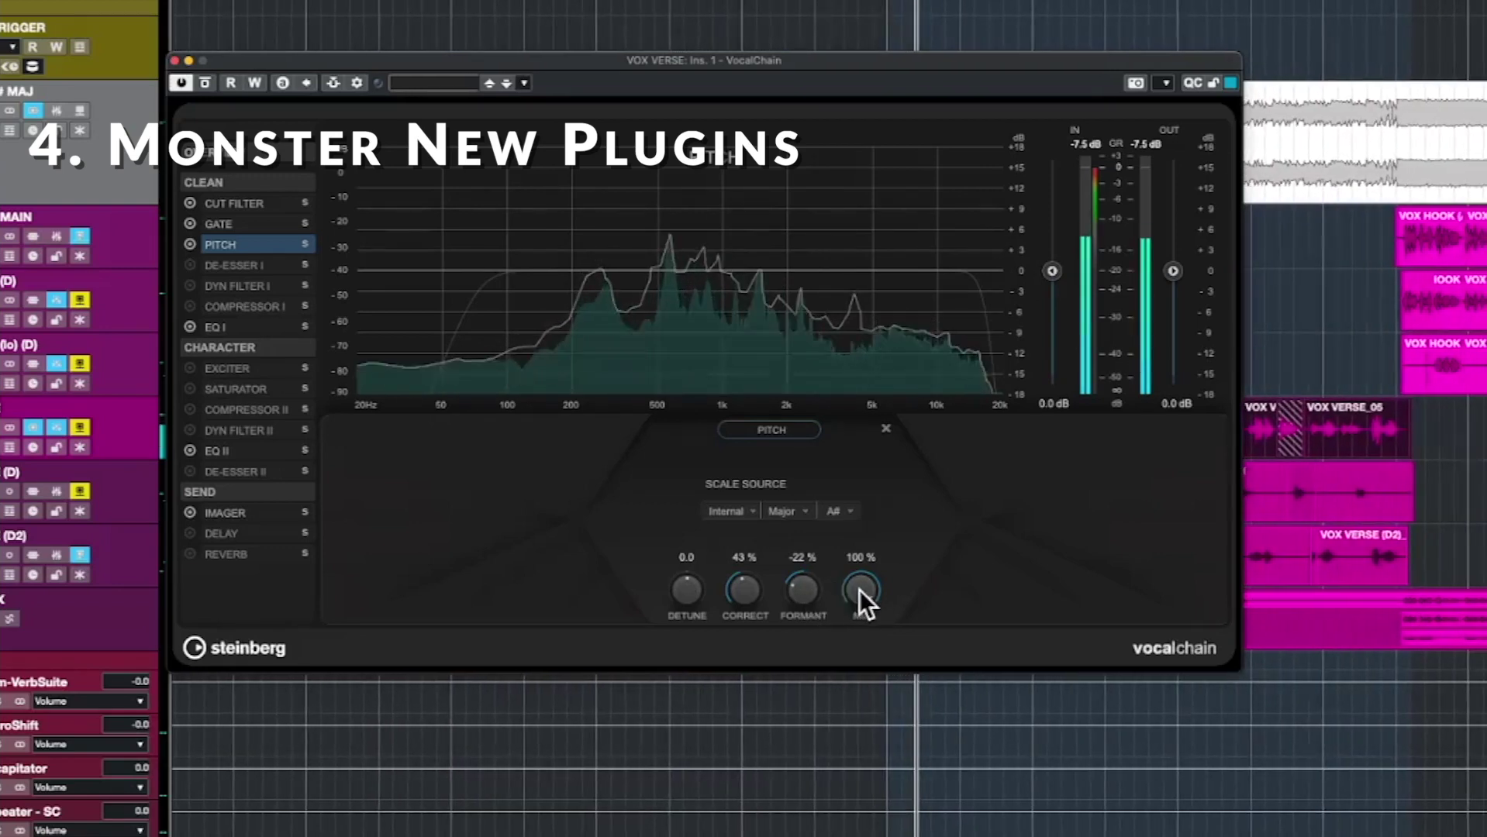
drag(858, 590, 877, 770)
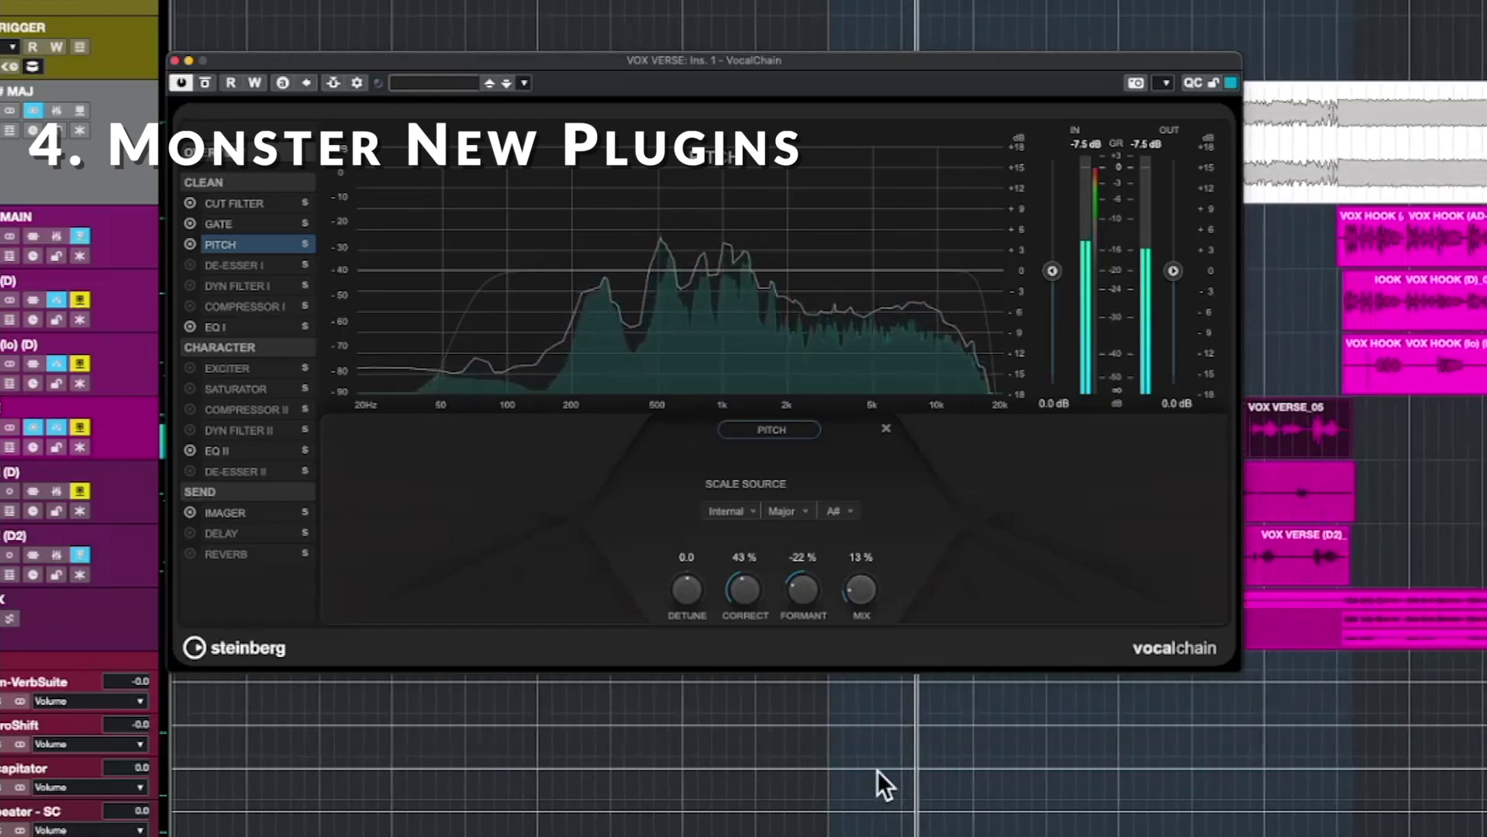
Enable De-Esser I with Listen on, widen its band and set reduction to 3.3.
click(195, 266)
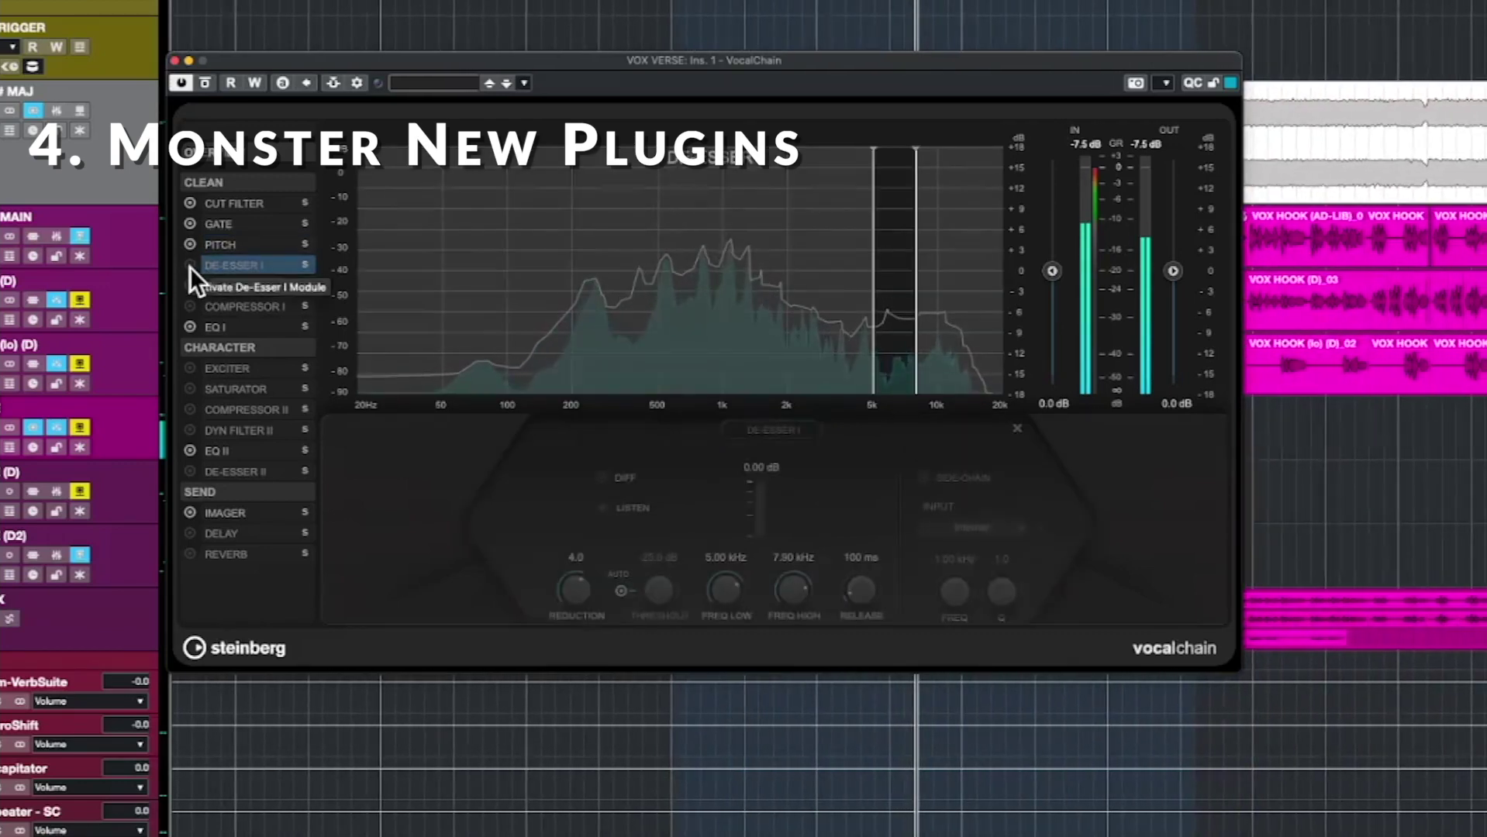
click(190, 266)
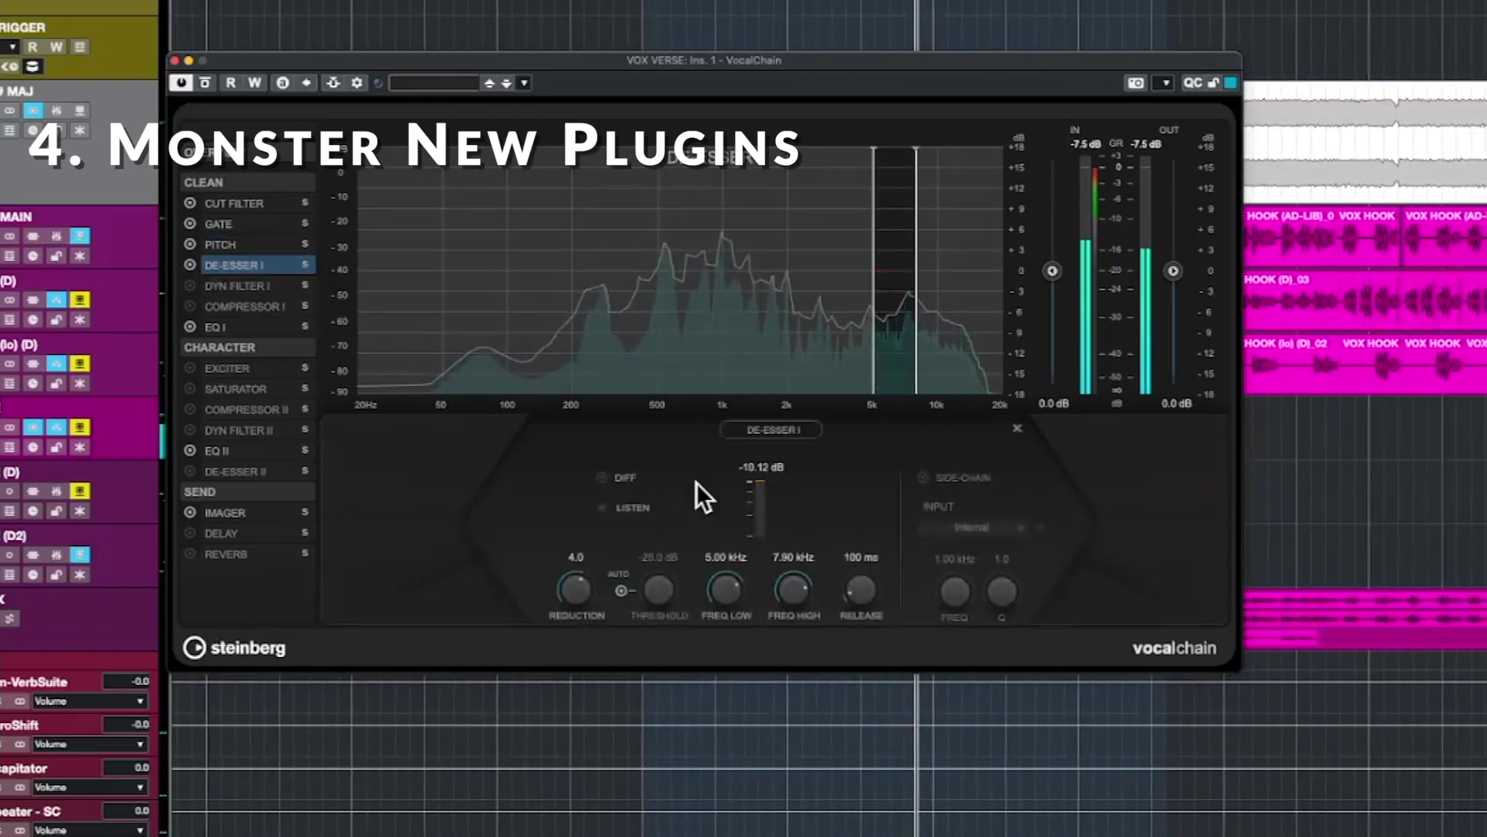
click(604, 508)
drag(895, 361, 915, 341)
drag(595, 593, 584, 605)
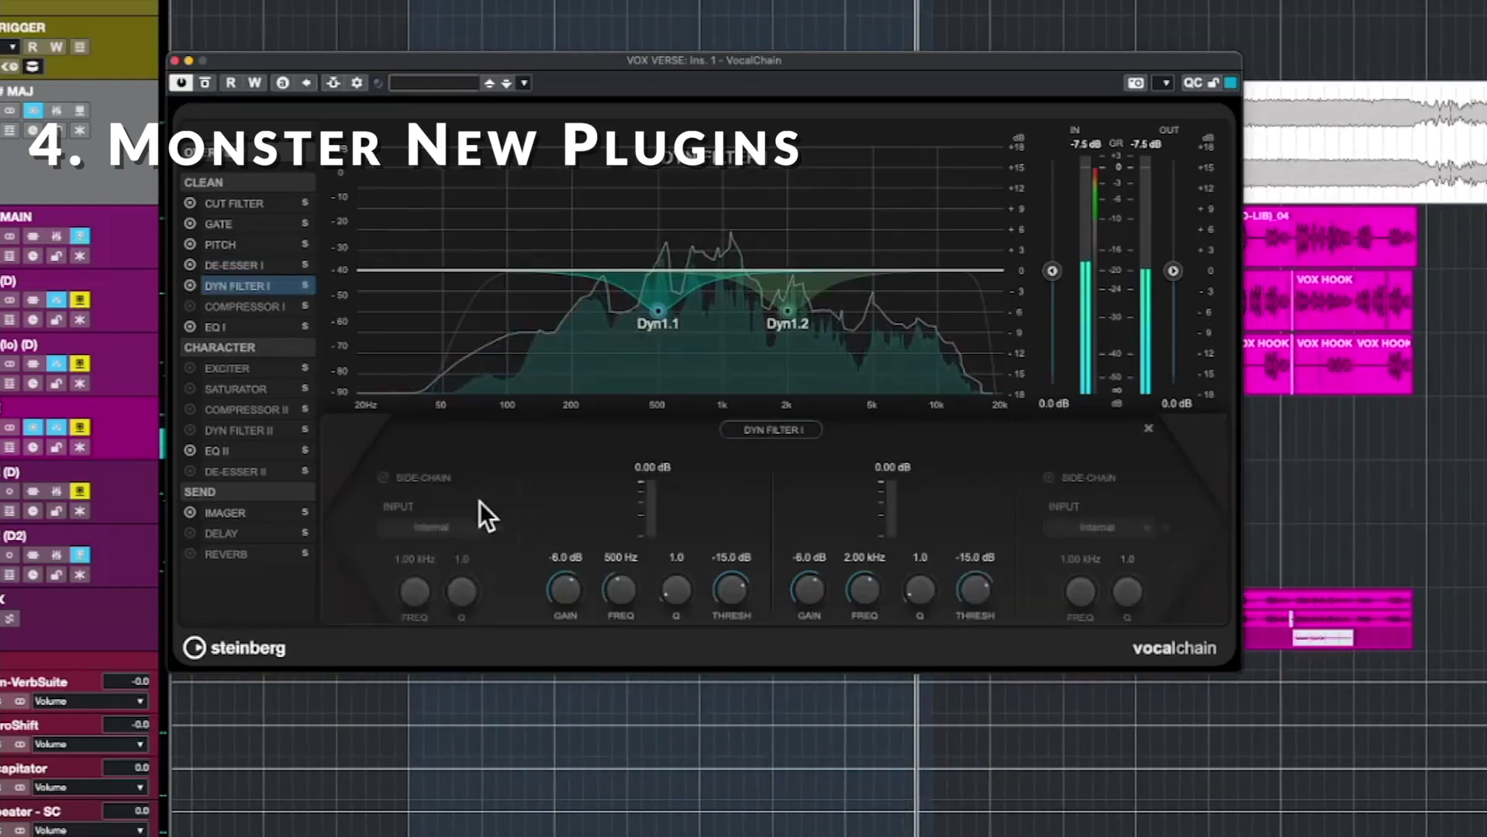
Deepen the Dyn Filter I cuts to -12.4 dB at 706 Hz and -8.2 dB at 2.05 kHz.
mouse_move(653, 307)
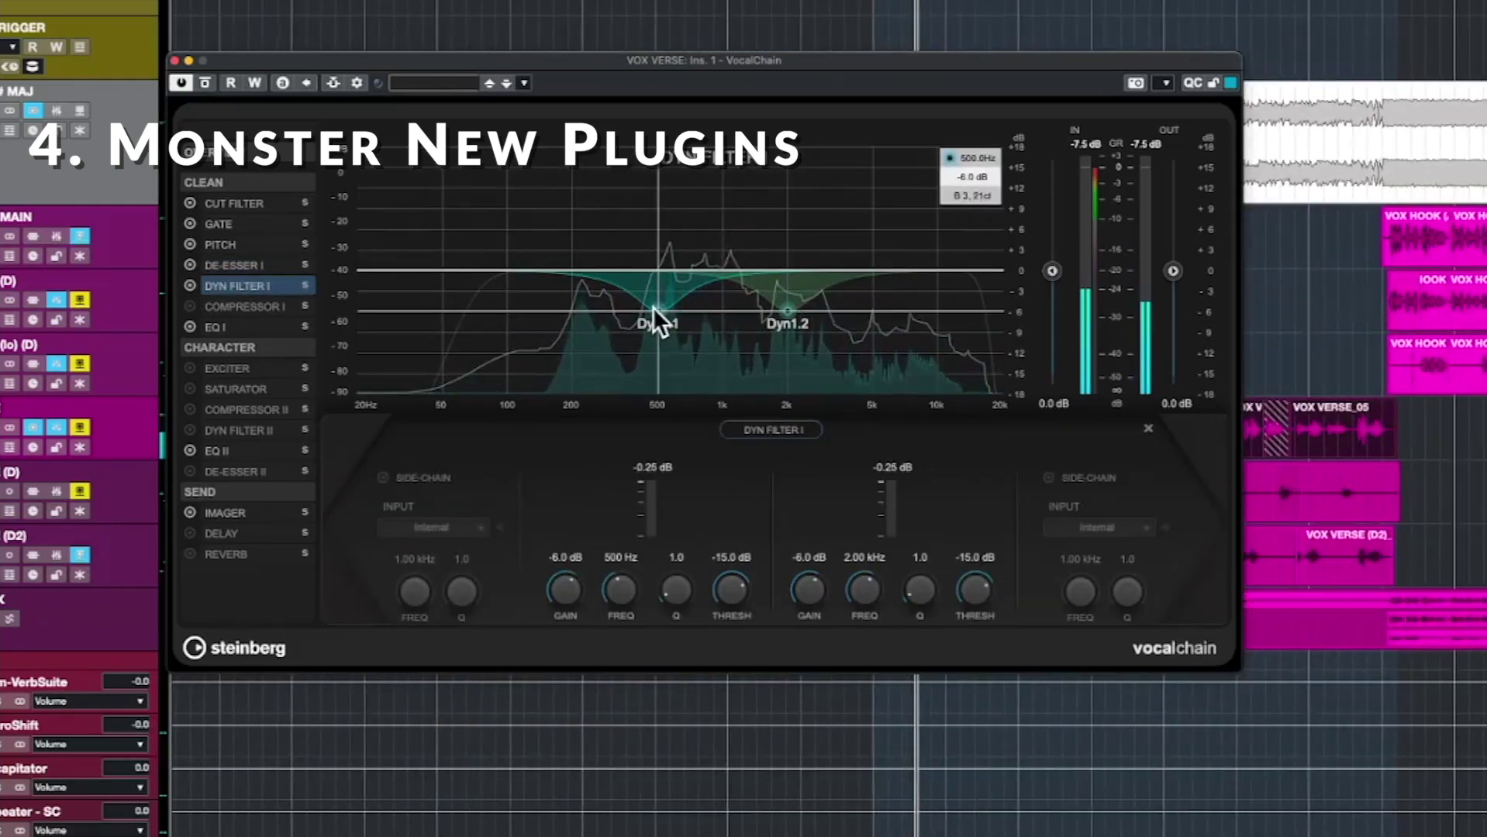
drag(653, 307, 680, 346)
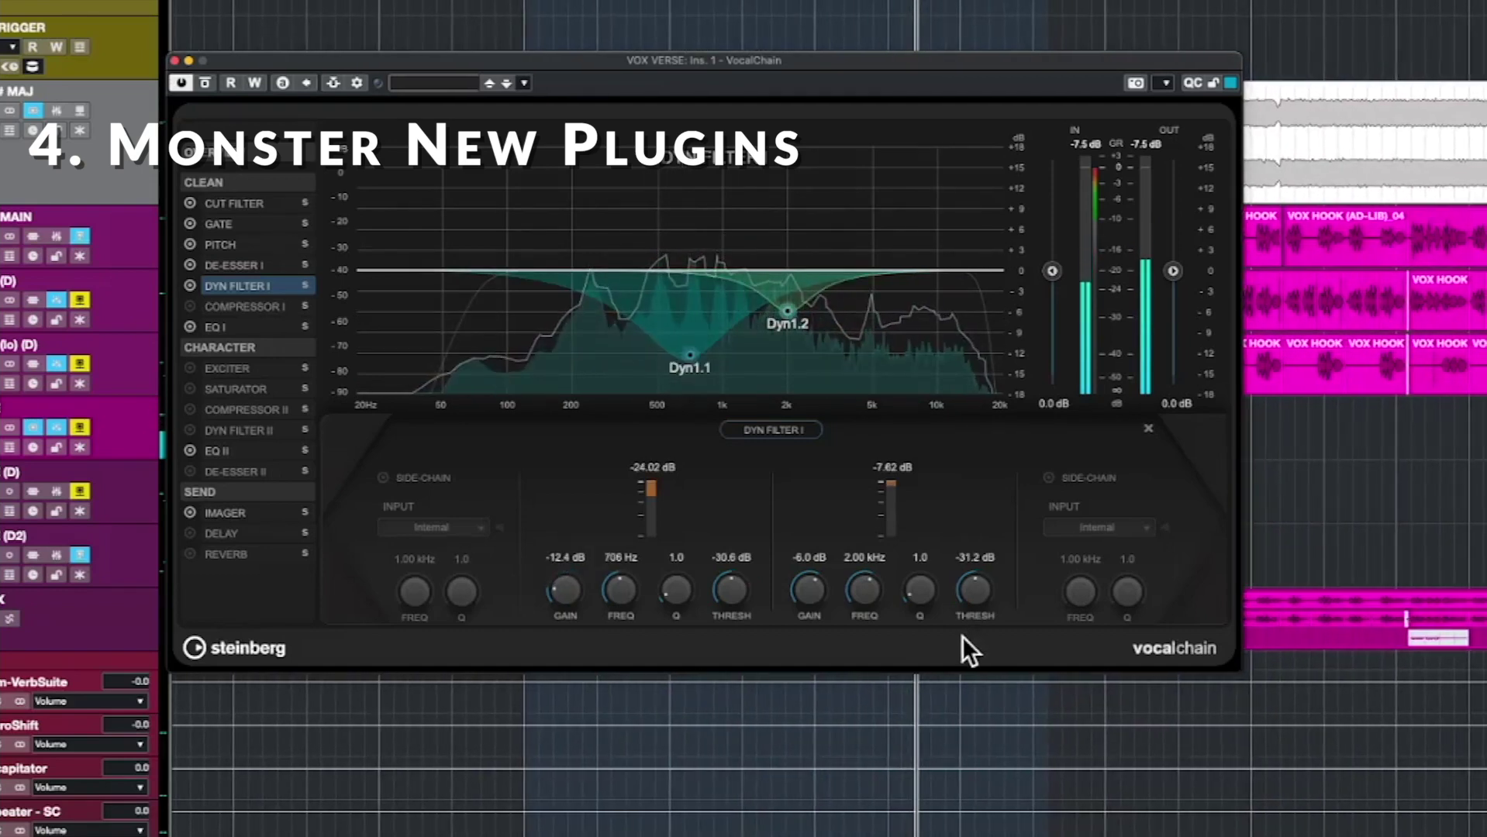
mouse_move(784, 307)
mouse_move(784, 307)
mouse_down()
mouse_move(813, 370)
mouse_move(786, 378)
mouse_move(790, 325)
mouse_up()
Switch on Compressor I, try Extreme then pick Black Valve, with 34.5 % compress and -1.3 dB output.
click(233, 307)
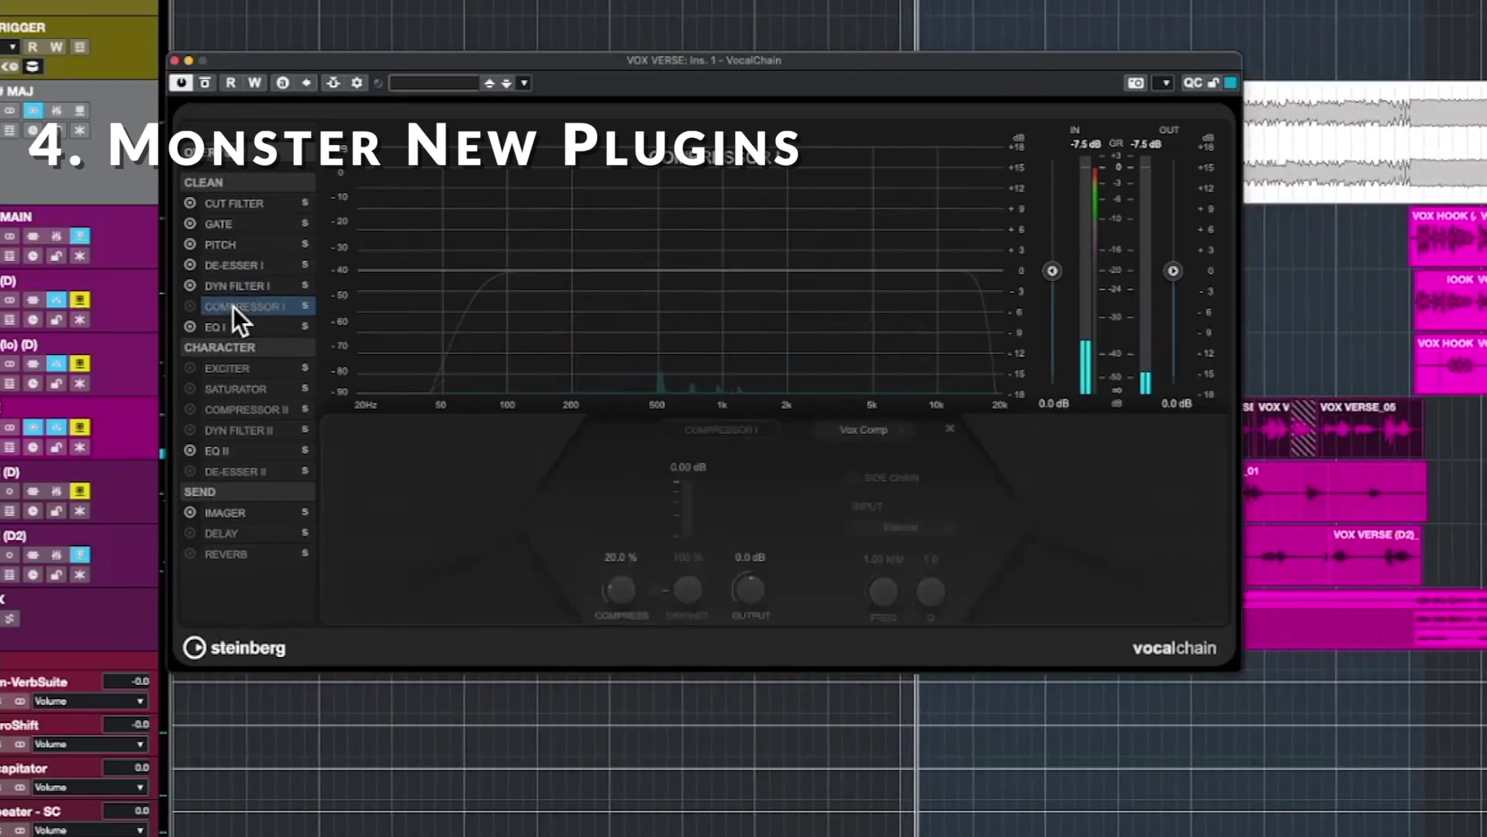
click(191, 307)
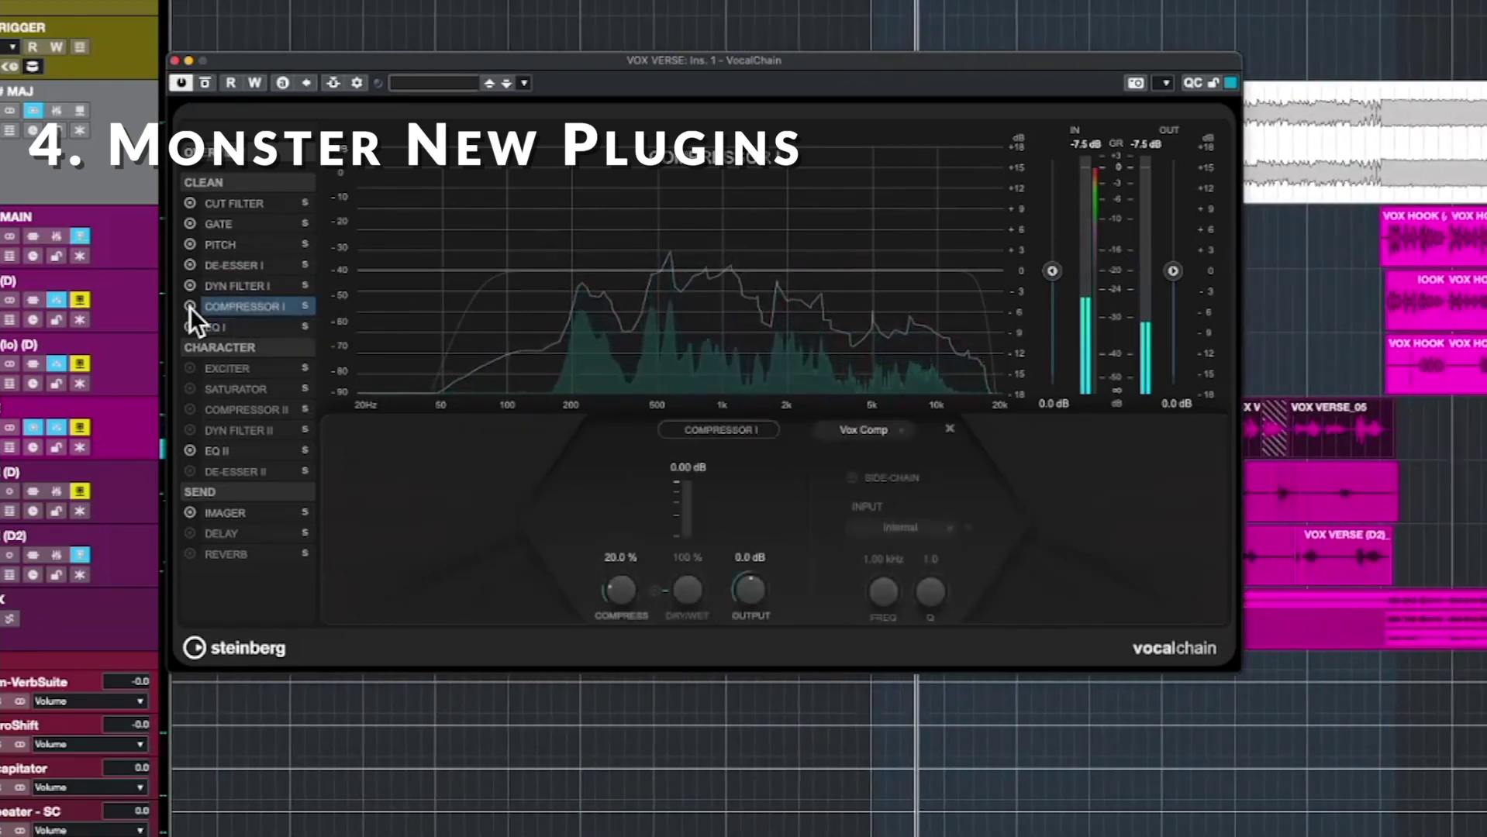
click(900, 428)
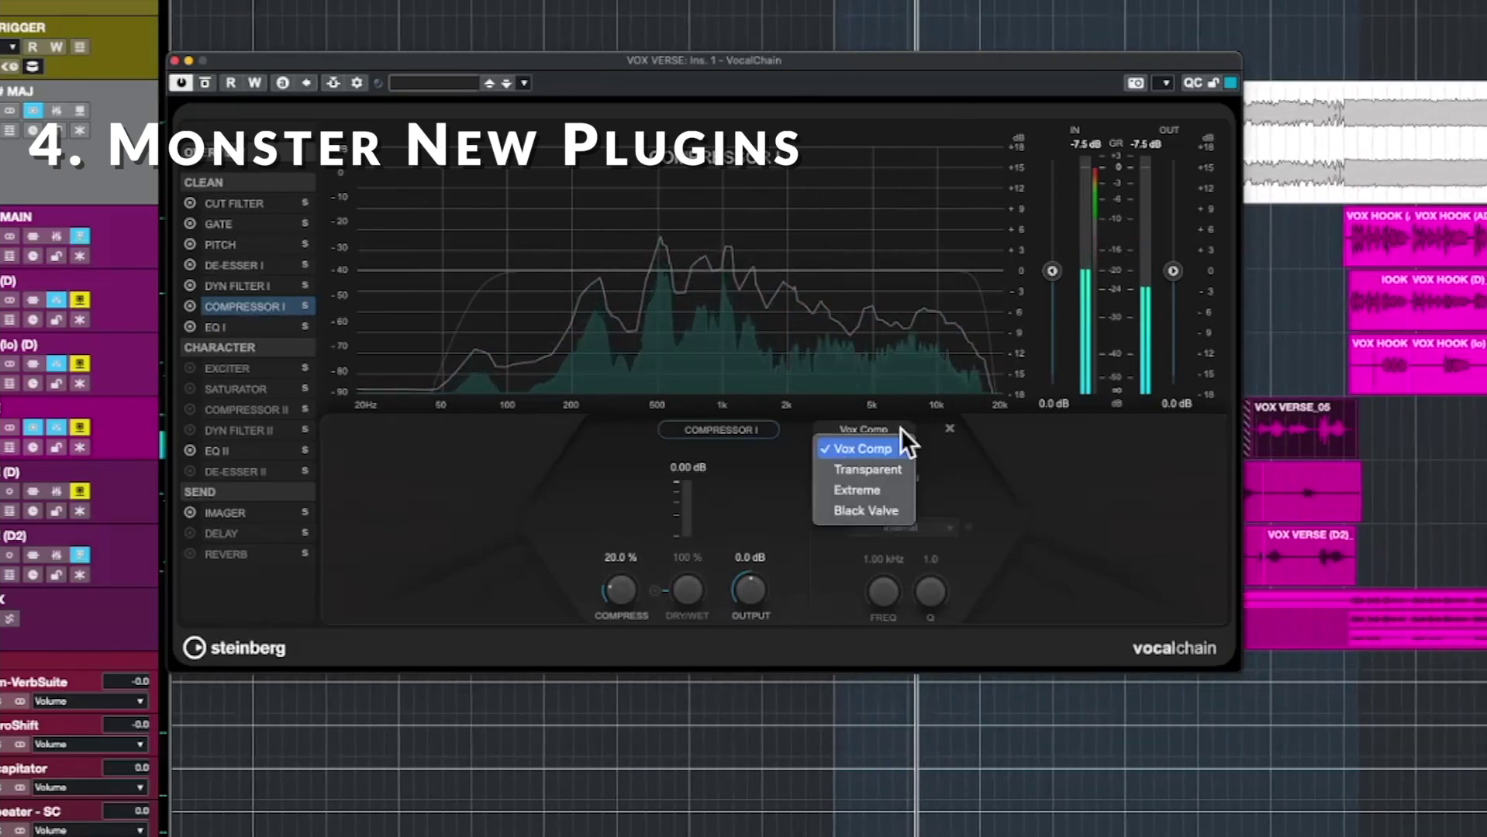
click(878, 488)
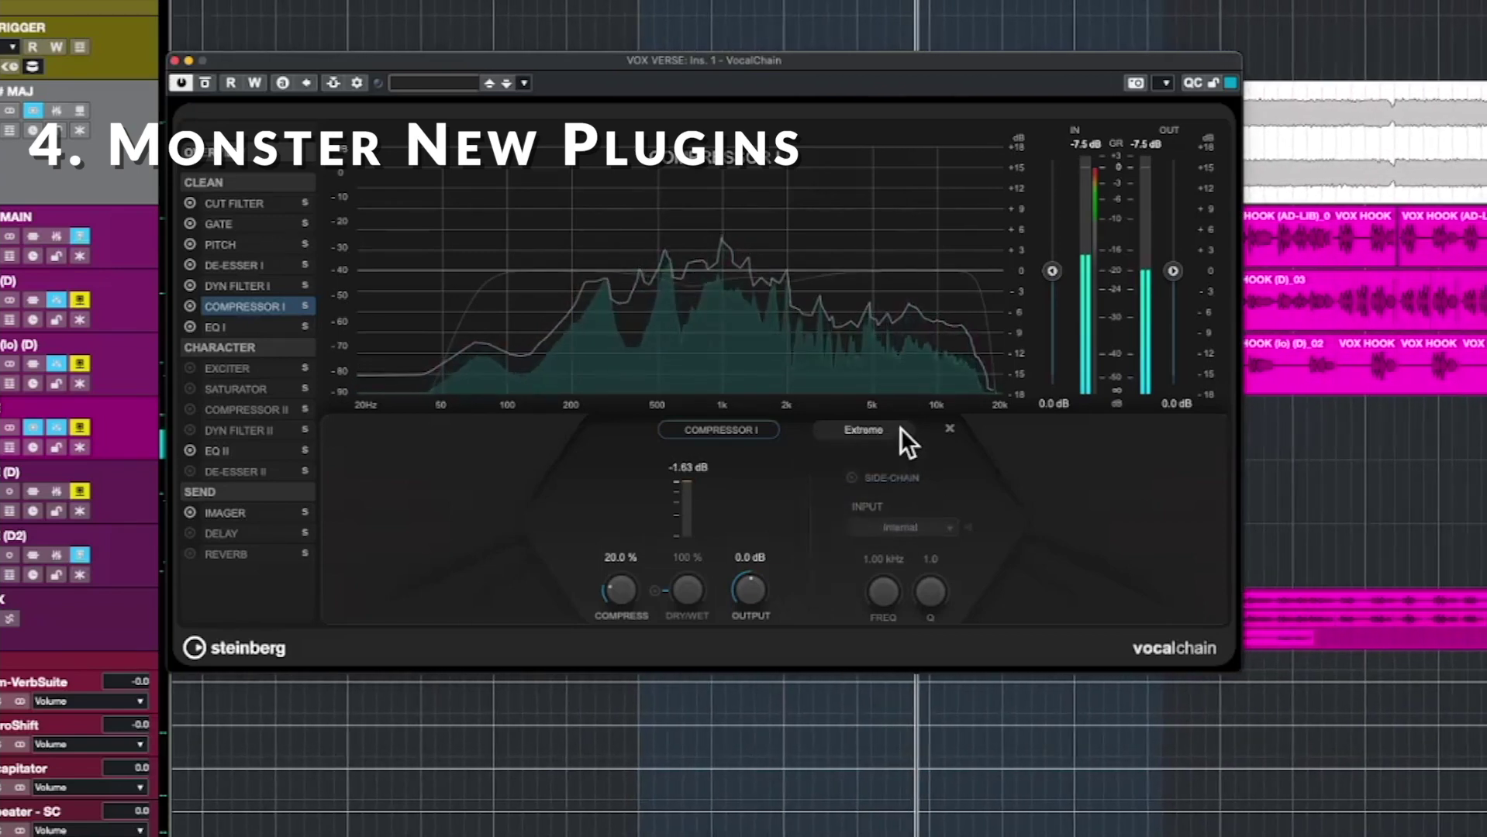
click(899, 430)
click(888, 463)
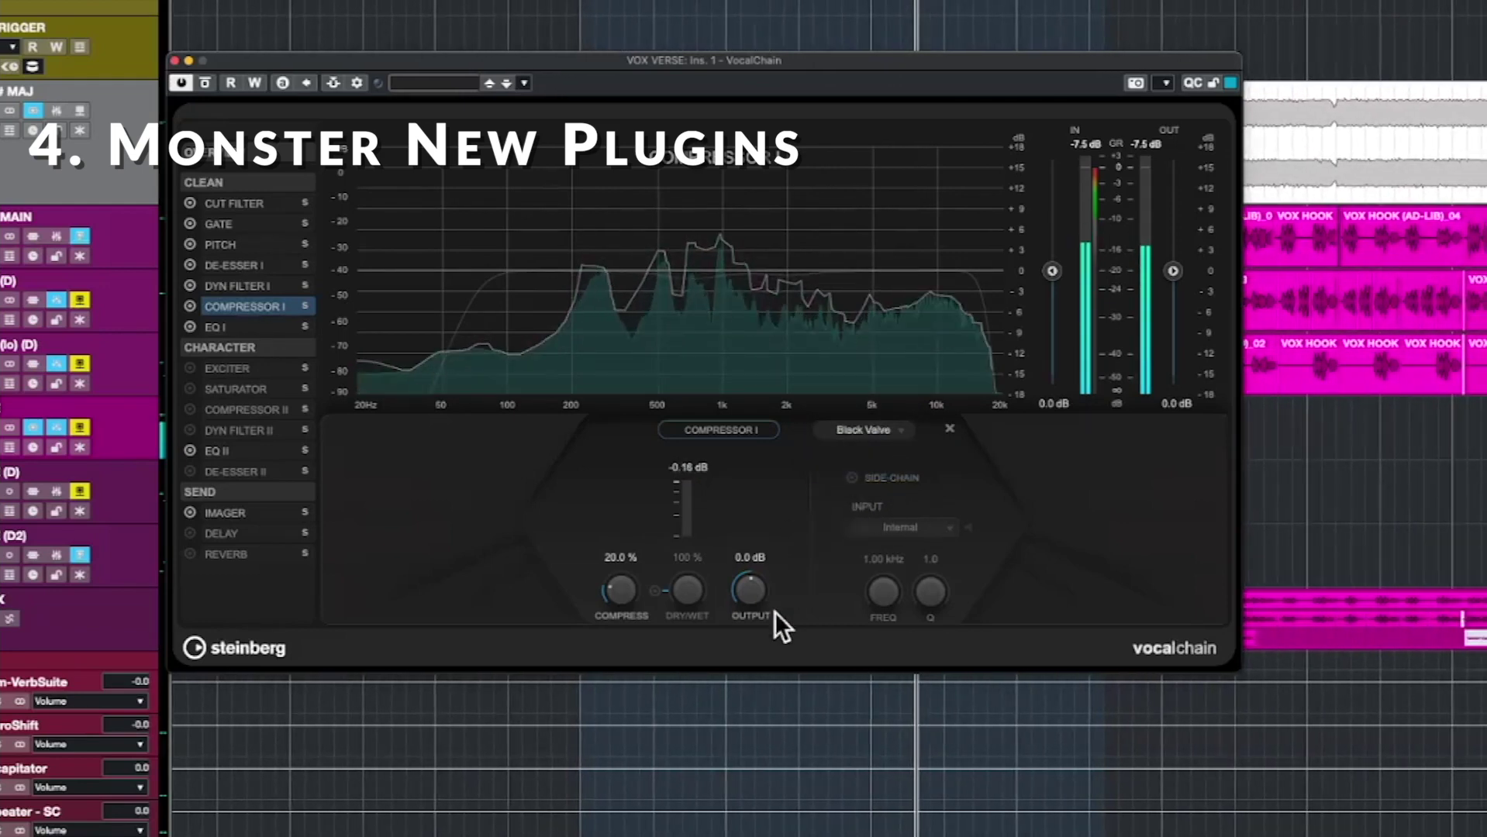
drag(613, 618, 814, 570)
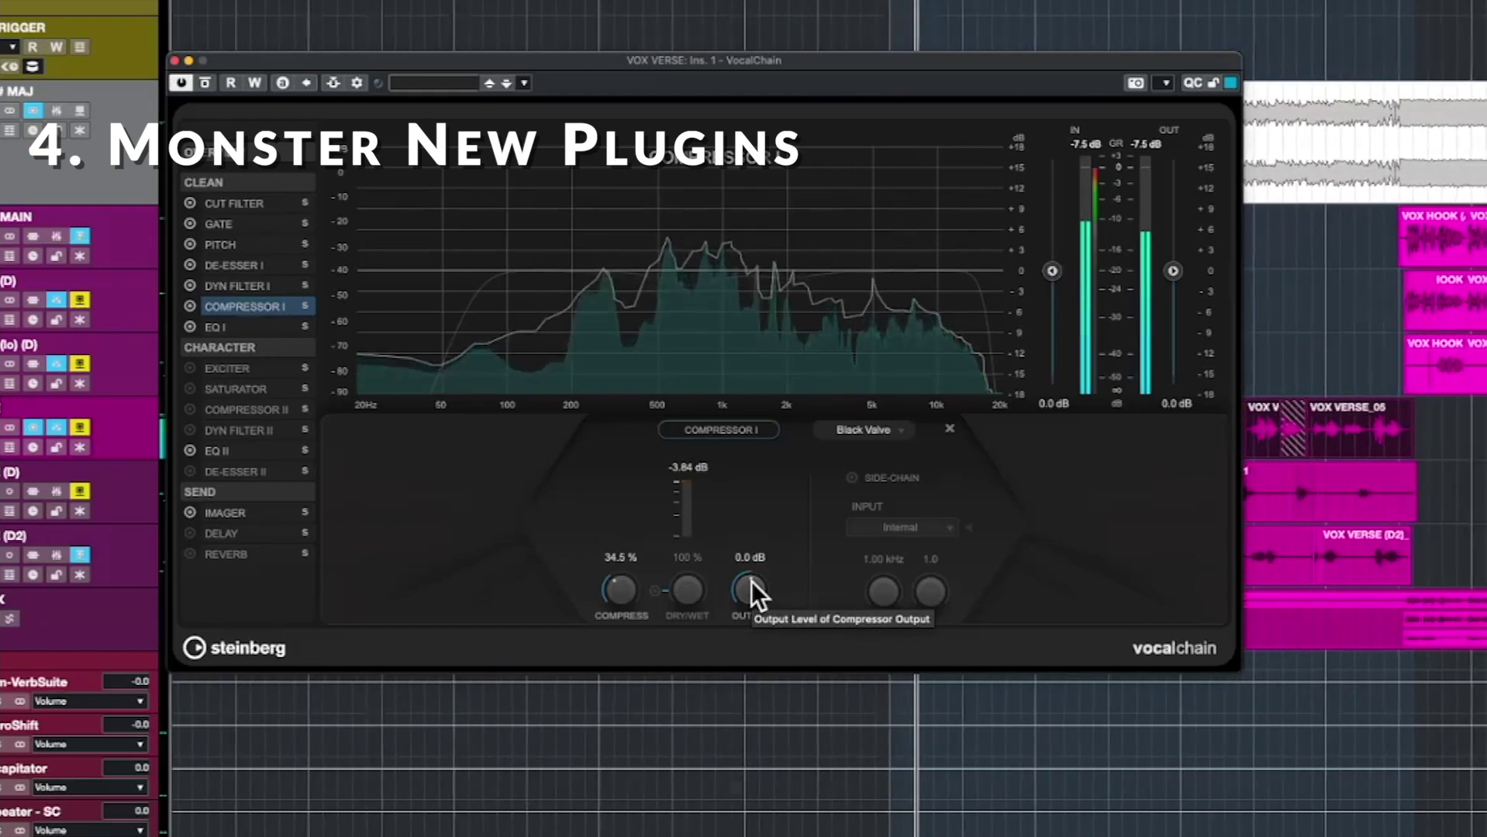
drag(752, 581, 751, 620)
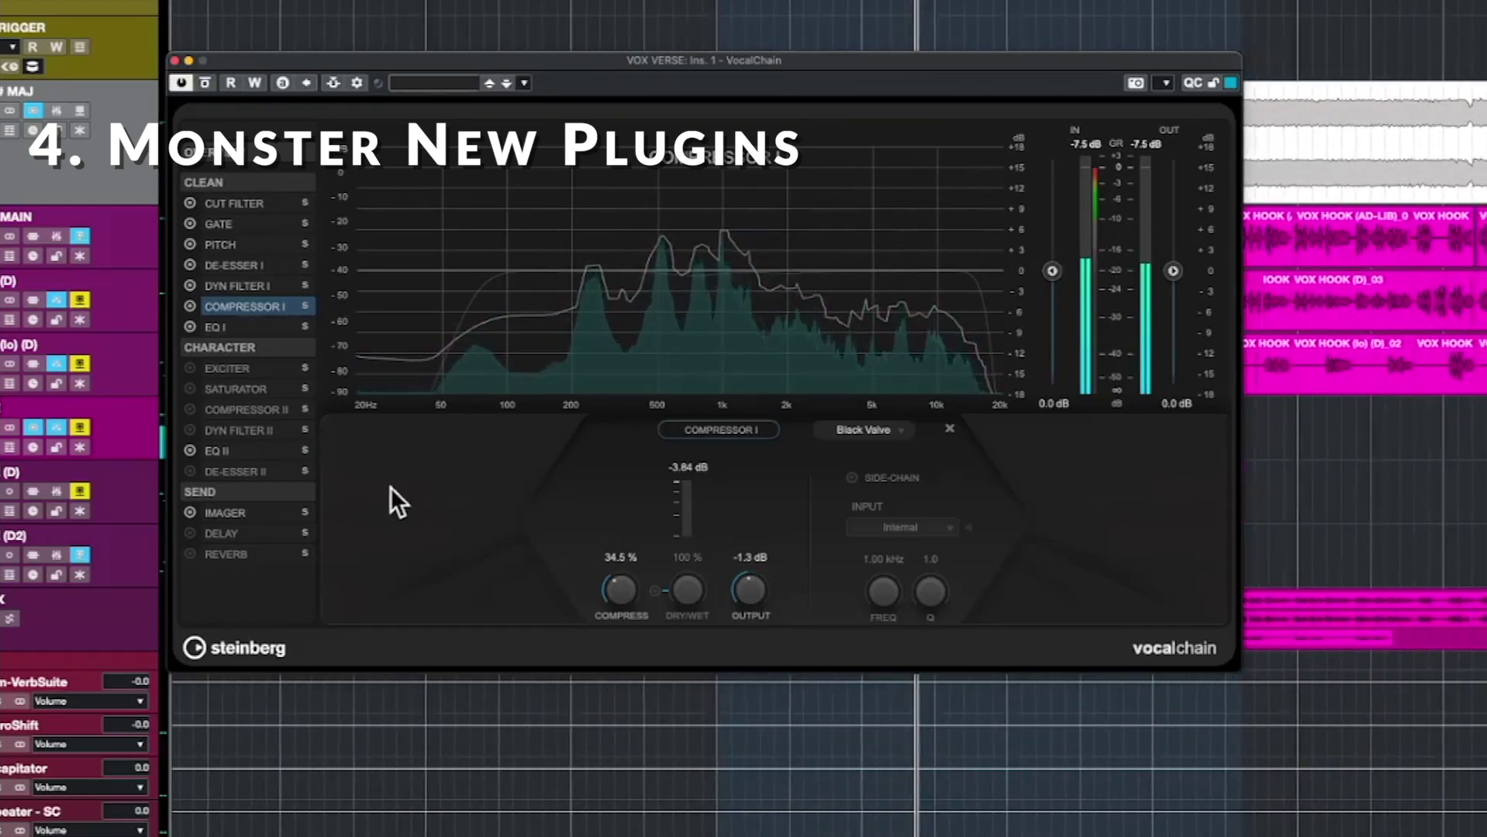
Switch on the Exciter, bypass Pitch, and set exciter clarity to 19% and amount to 23%.
click(229, 368)
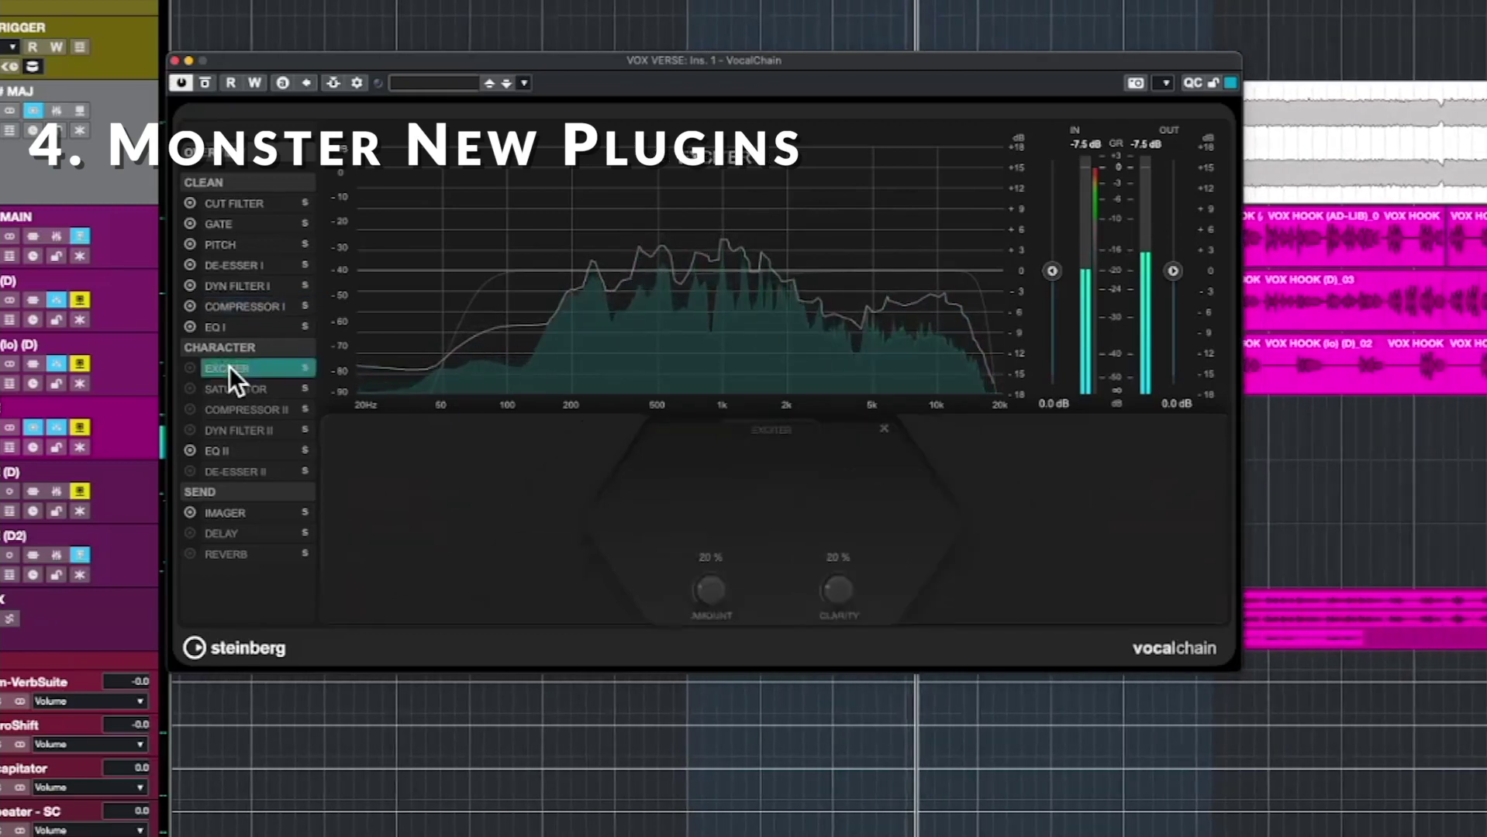
click(186, 366)
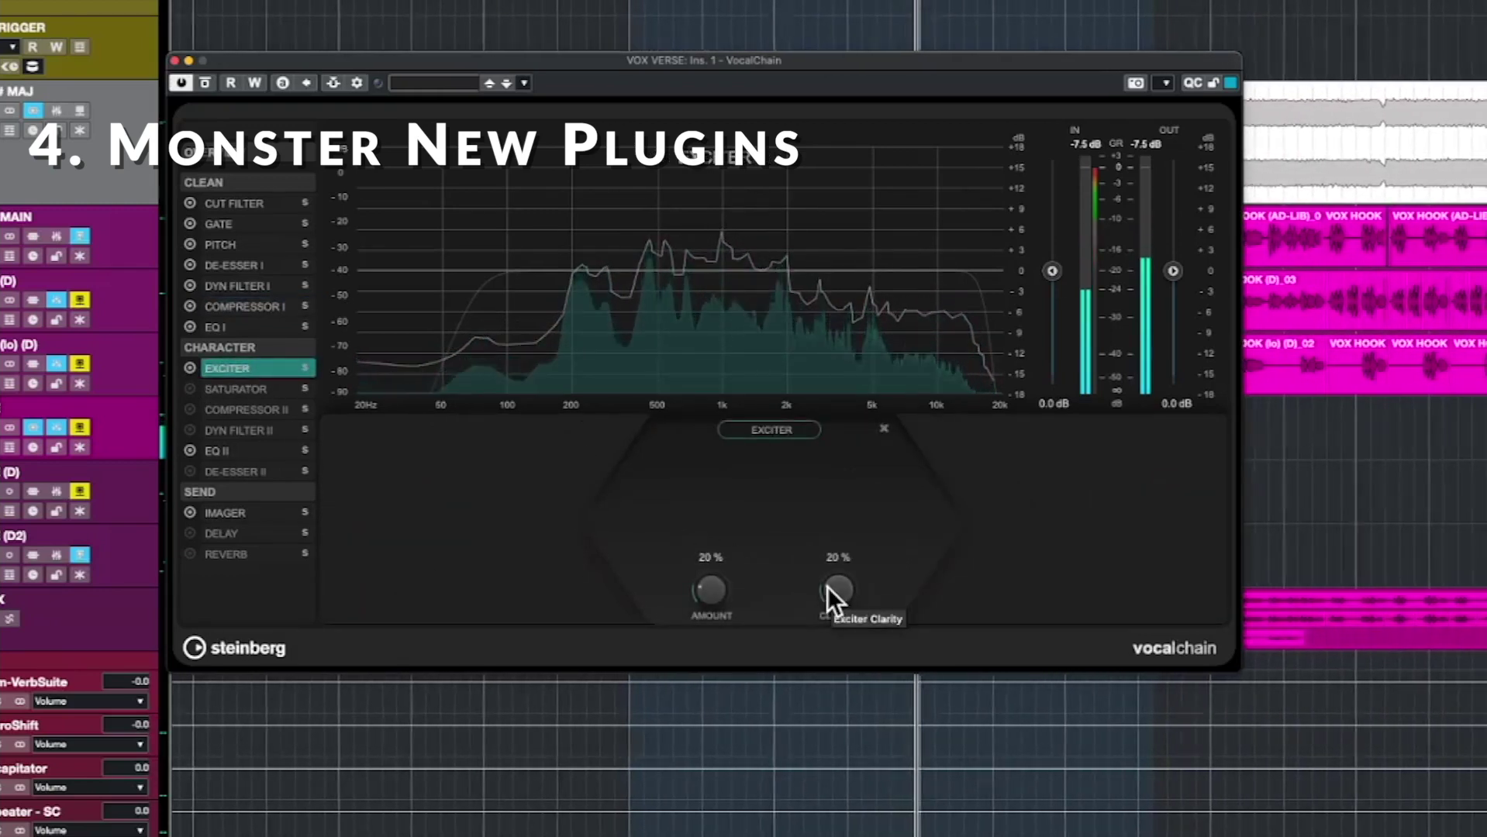
mouse_move(827, 587)
mouse_down()
mouse_move(826, 439)
mouse_move(840, 587)
mouse_up()
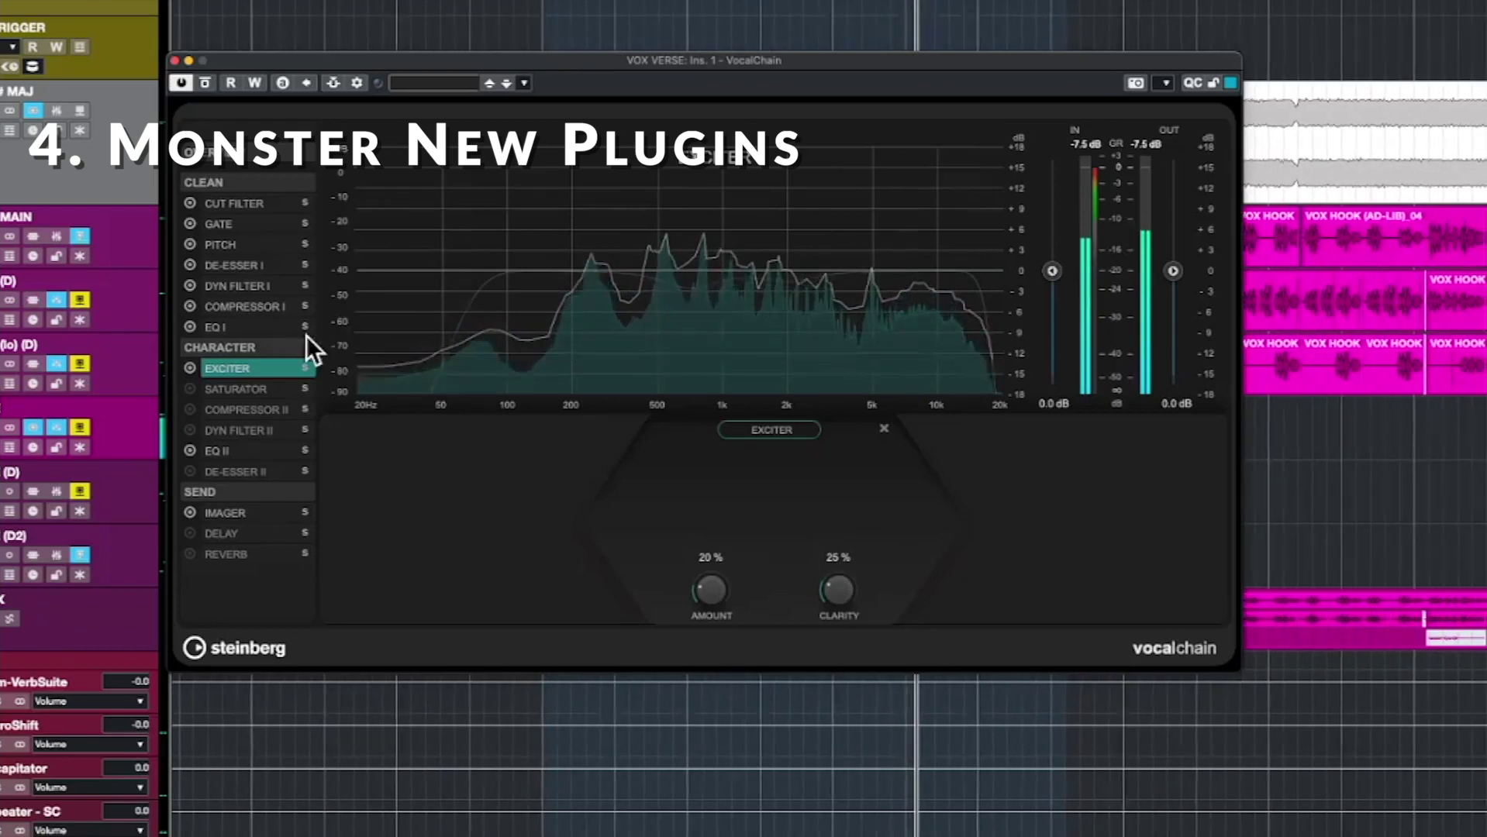
click(190, 245)
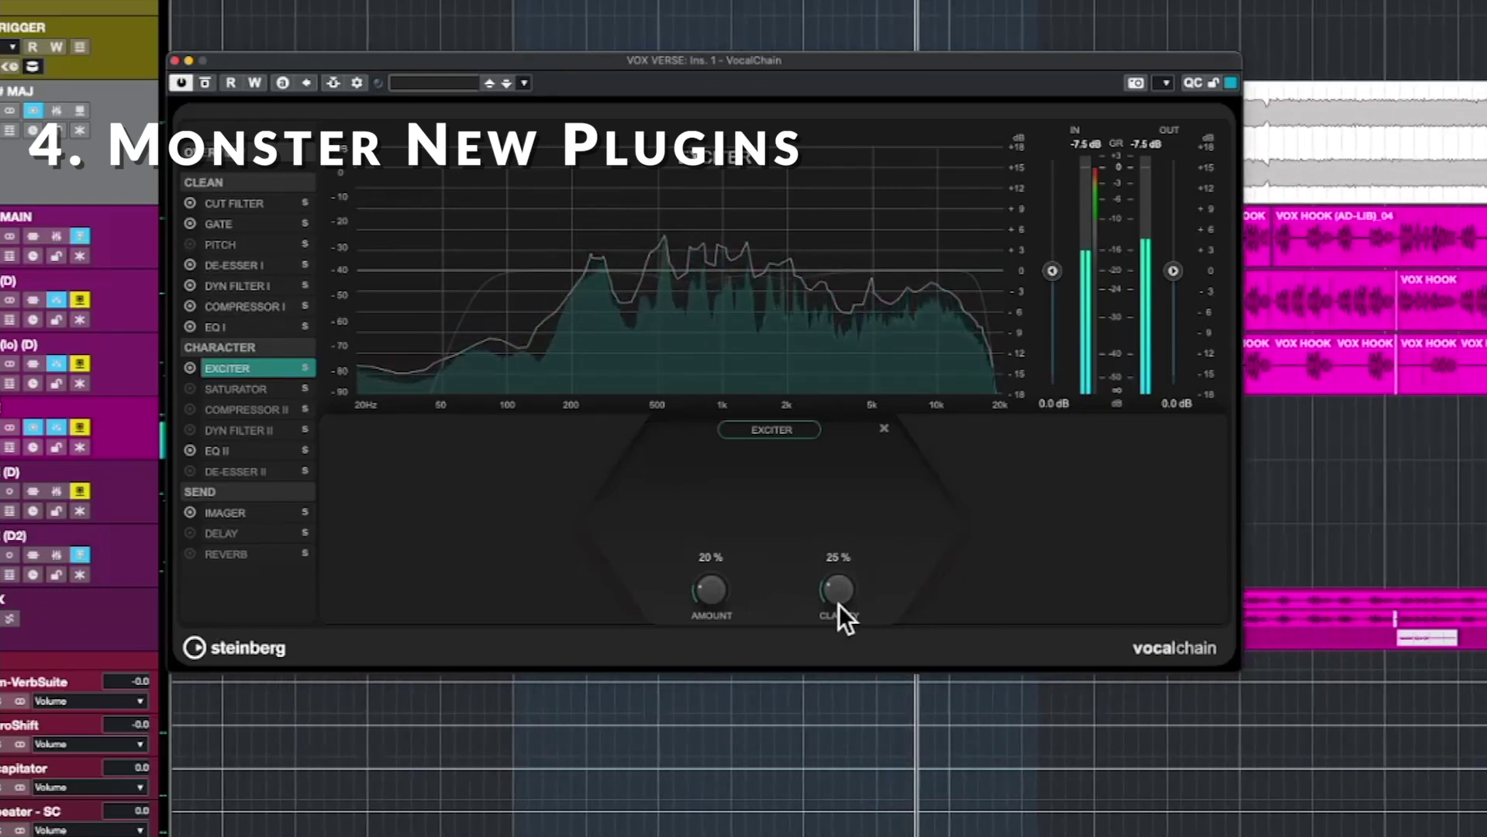
drag(845, 608, 852, 632)
drag(720, 596, 715, 466)
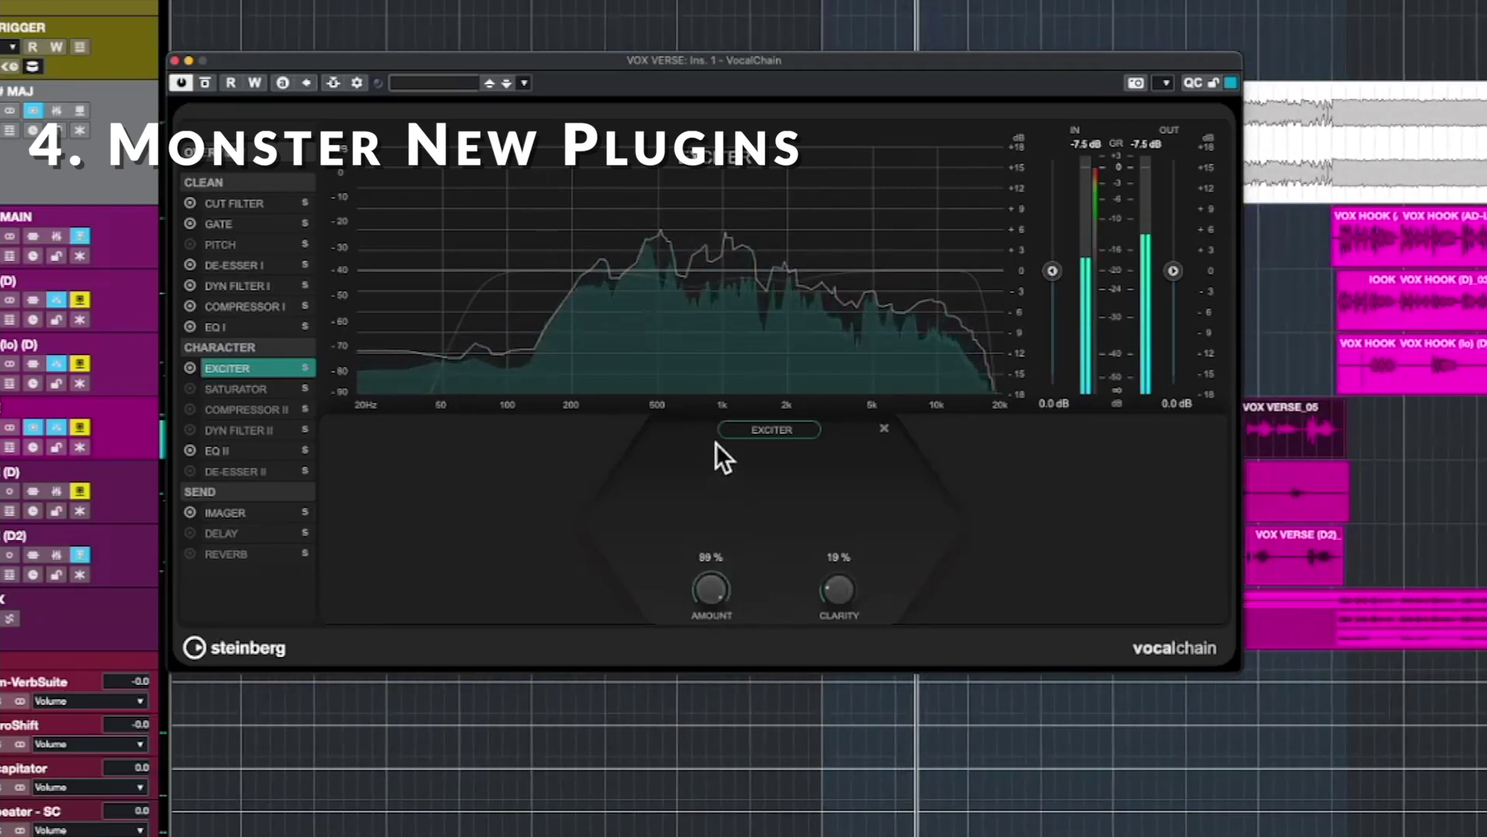
click(189, 368)
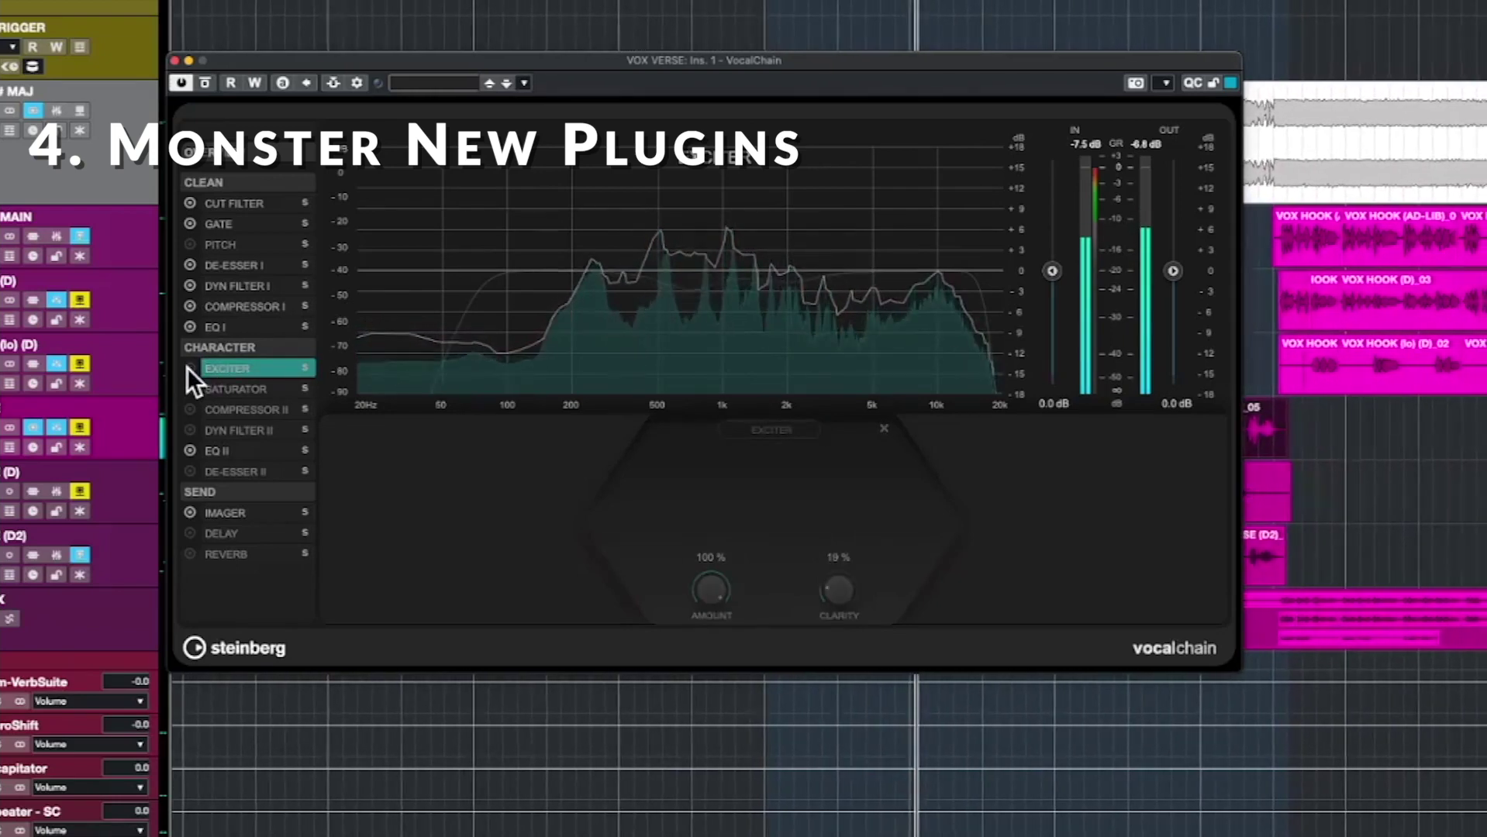
click(189, 368)
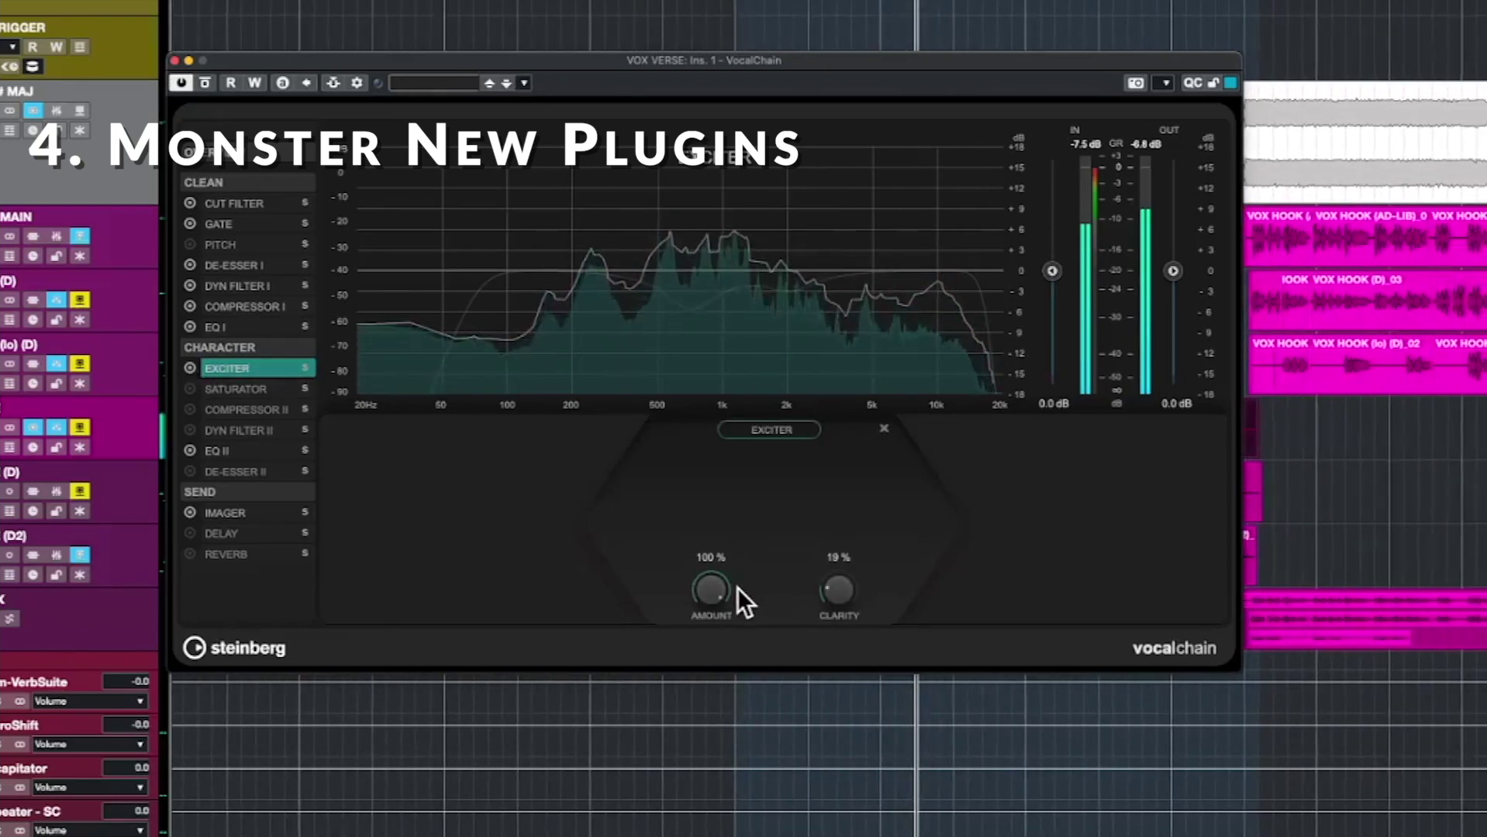
drag(711, 589, 725, 673)
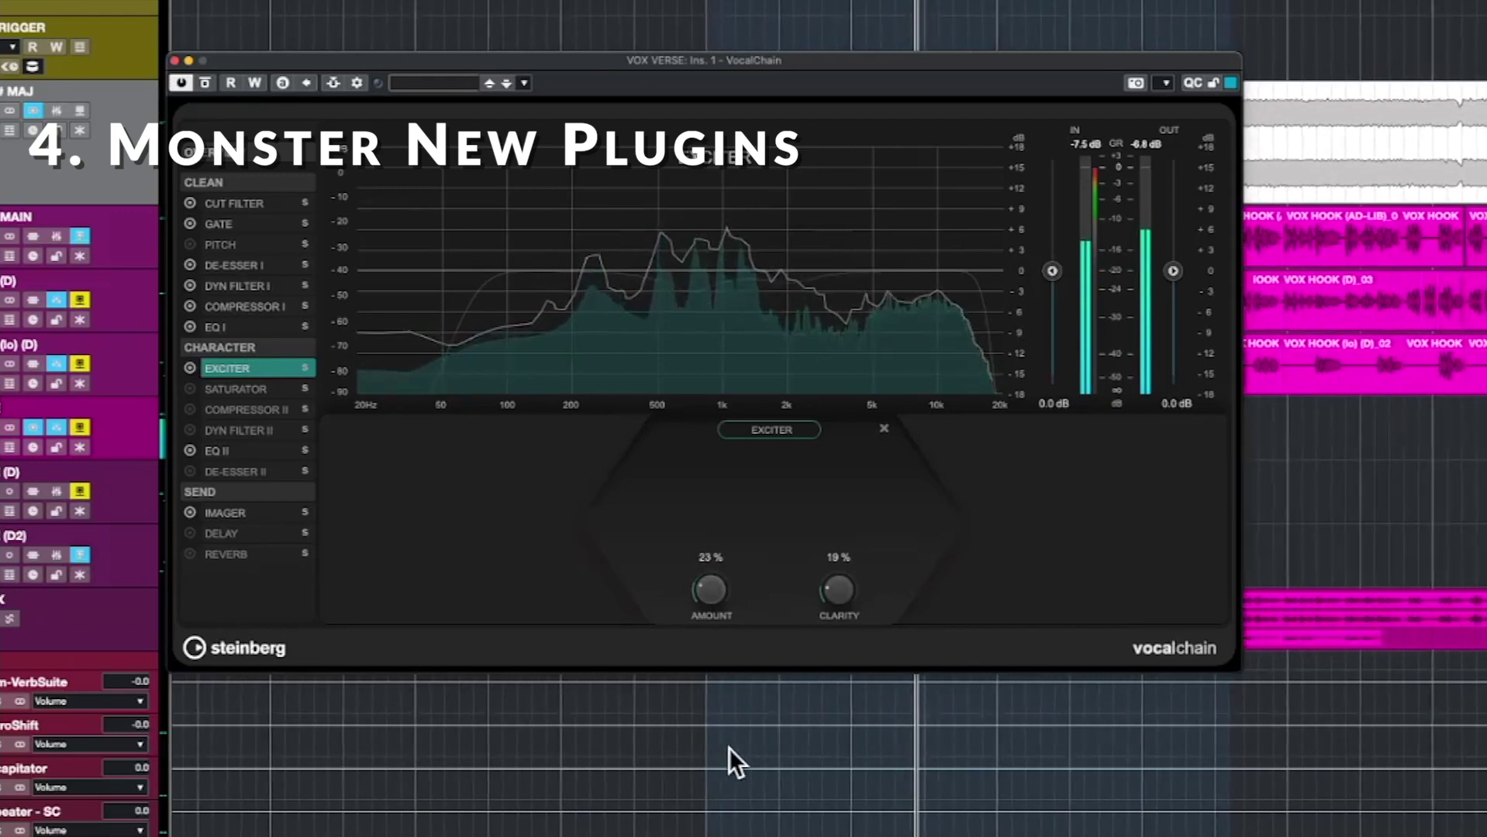
Turn on the Saturator with a 150 Hz–3.50 kHz filter bank and 12.9 drive, then bypass the Exciter.
click(190, 388)
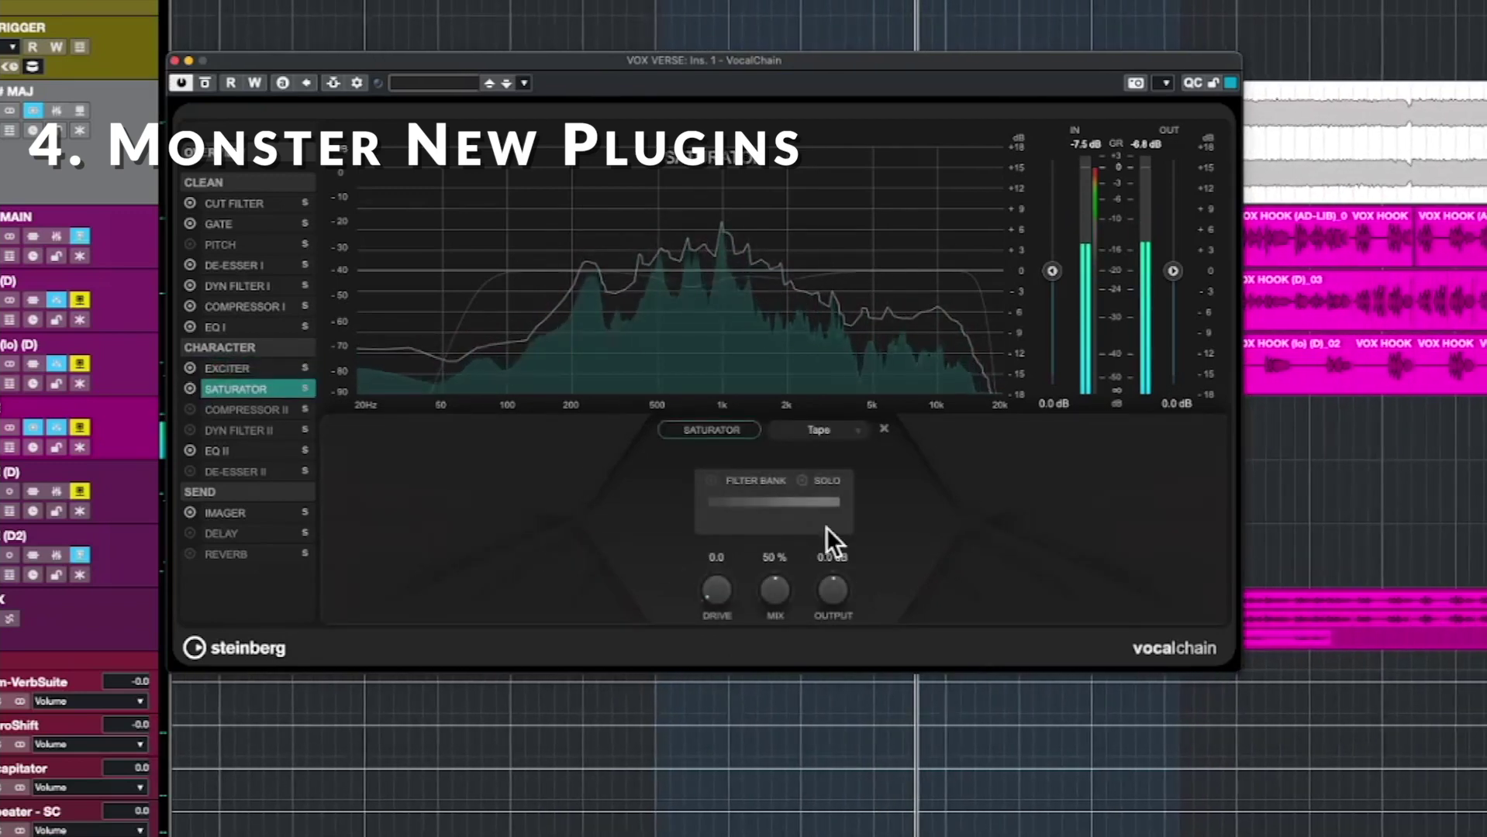
click(710, 481)
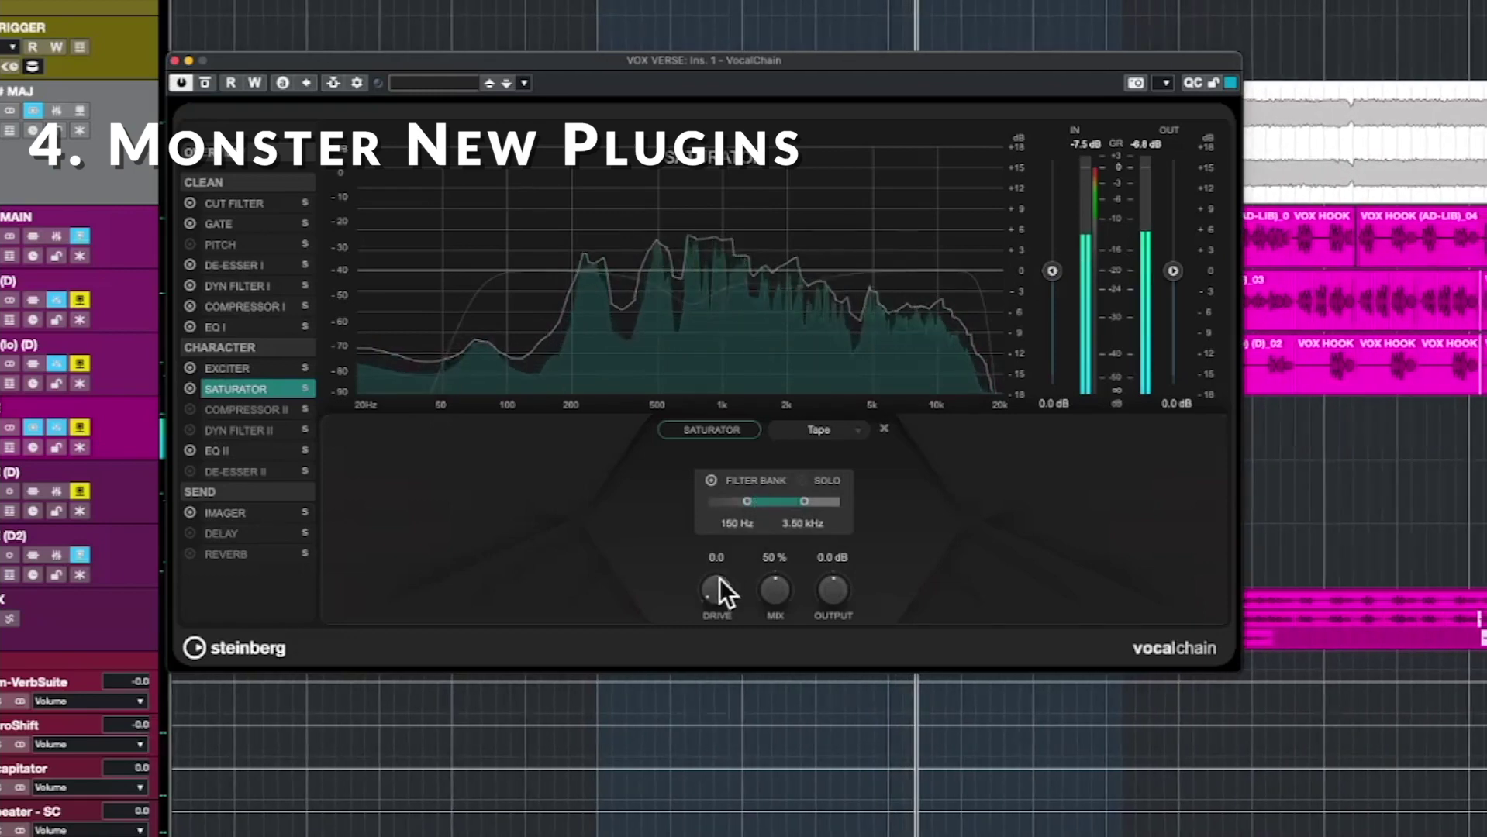
scroll(720, 583, up, 3)
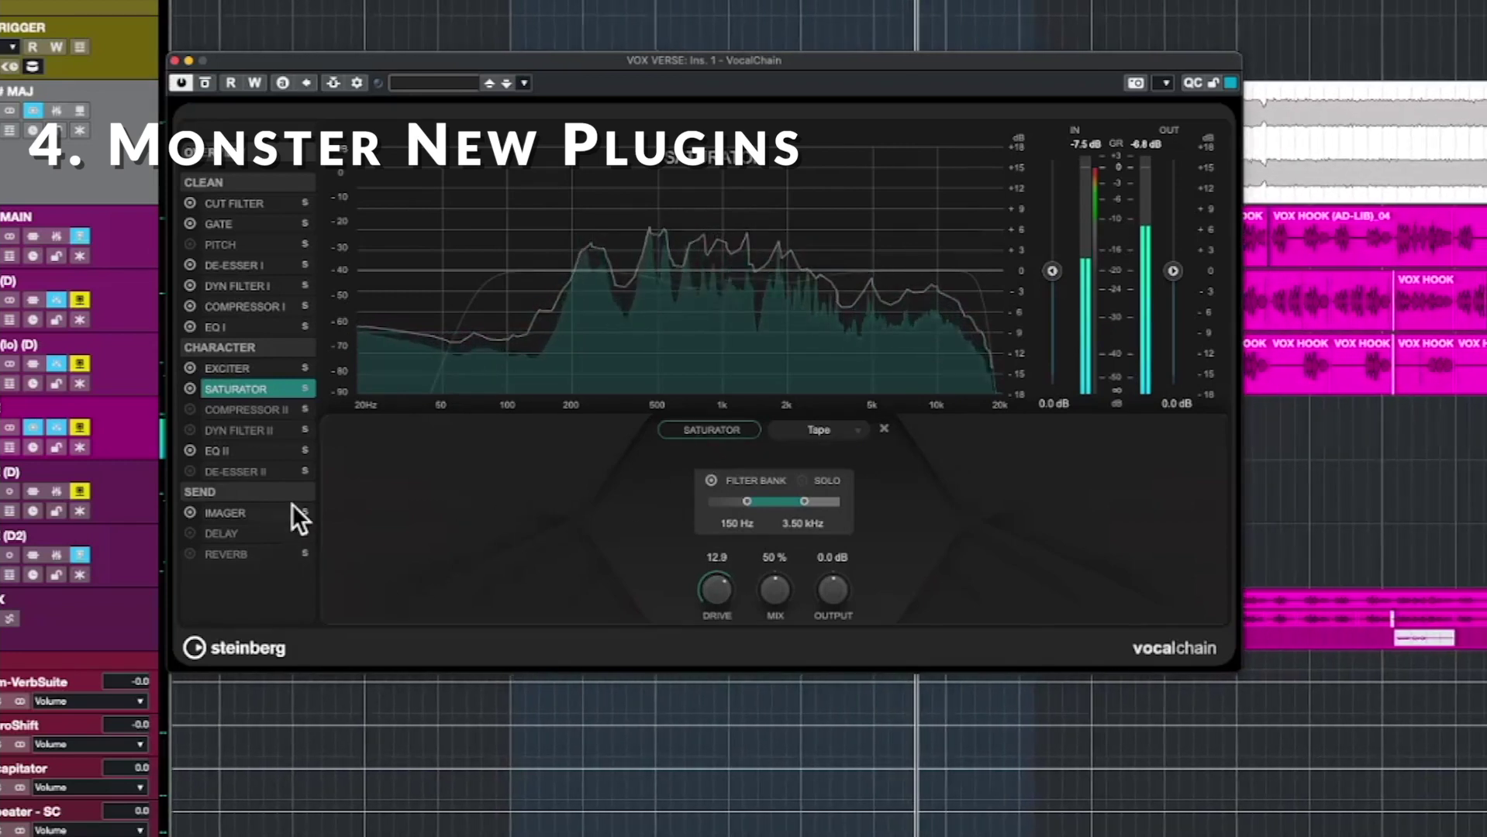
click(188, 366)
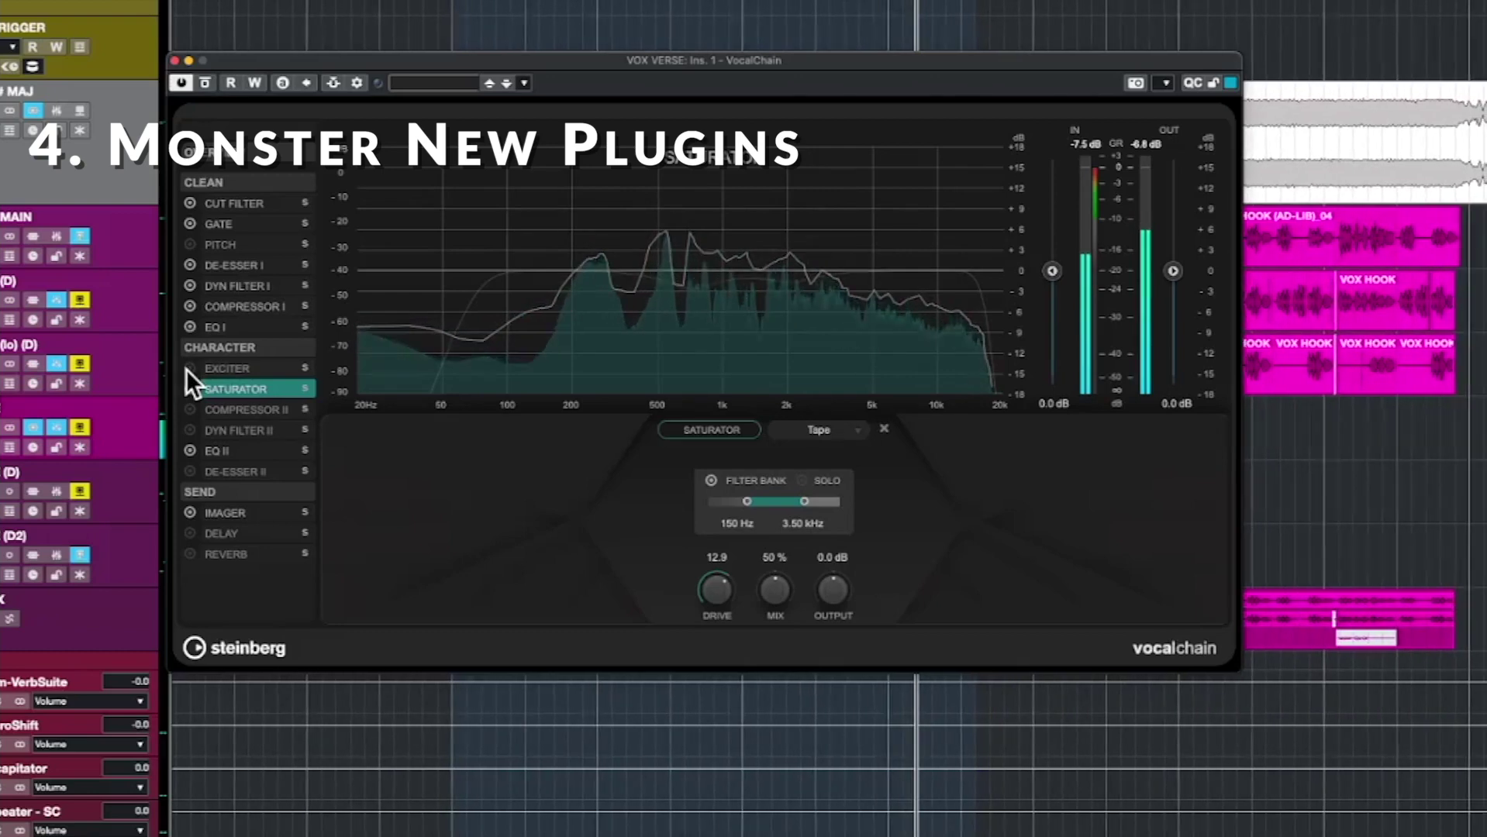
click(211, 411)
Enable Compressor II at about 30% compression and -2.2 dB output, and set the Dyn Filter II band to 150 Hz, -12 dB.
click(188, 409)
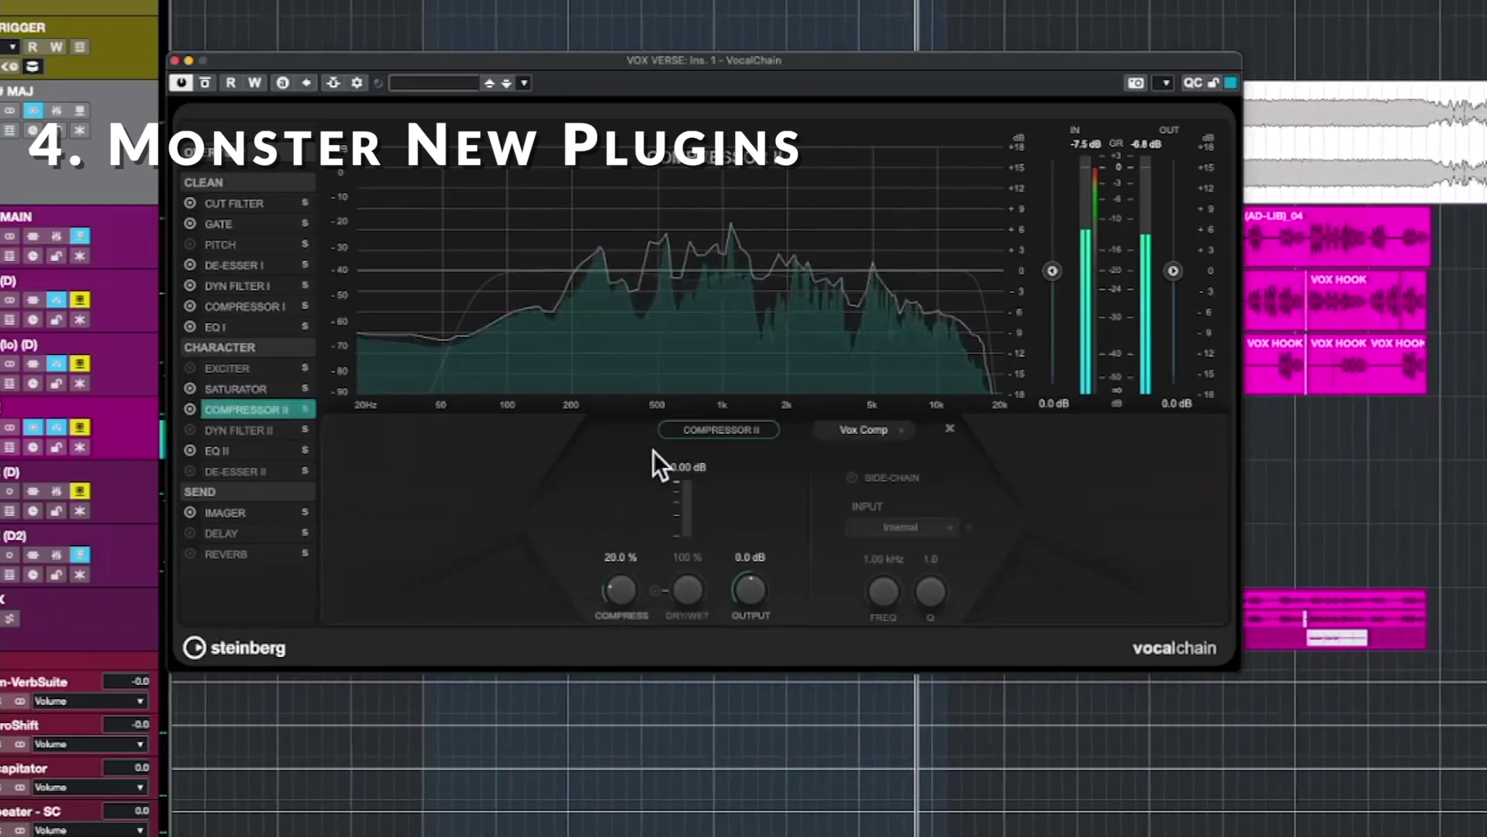
drag(621, 588, 609, 530)
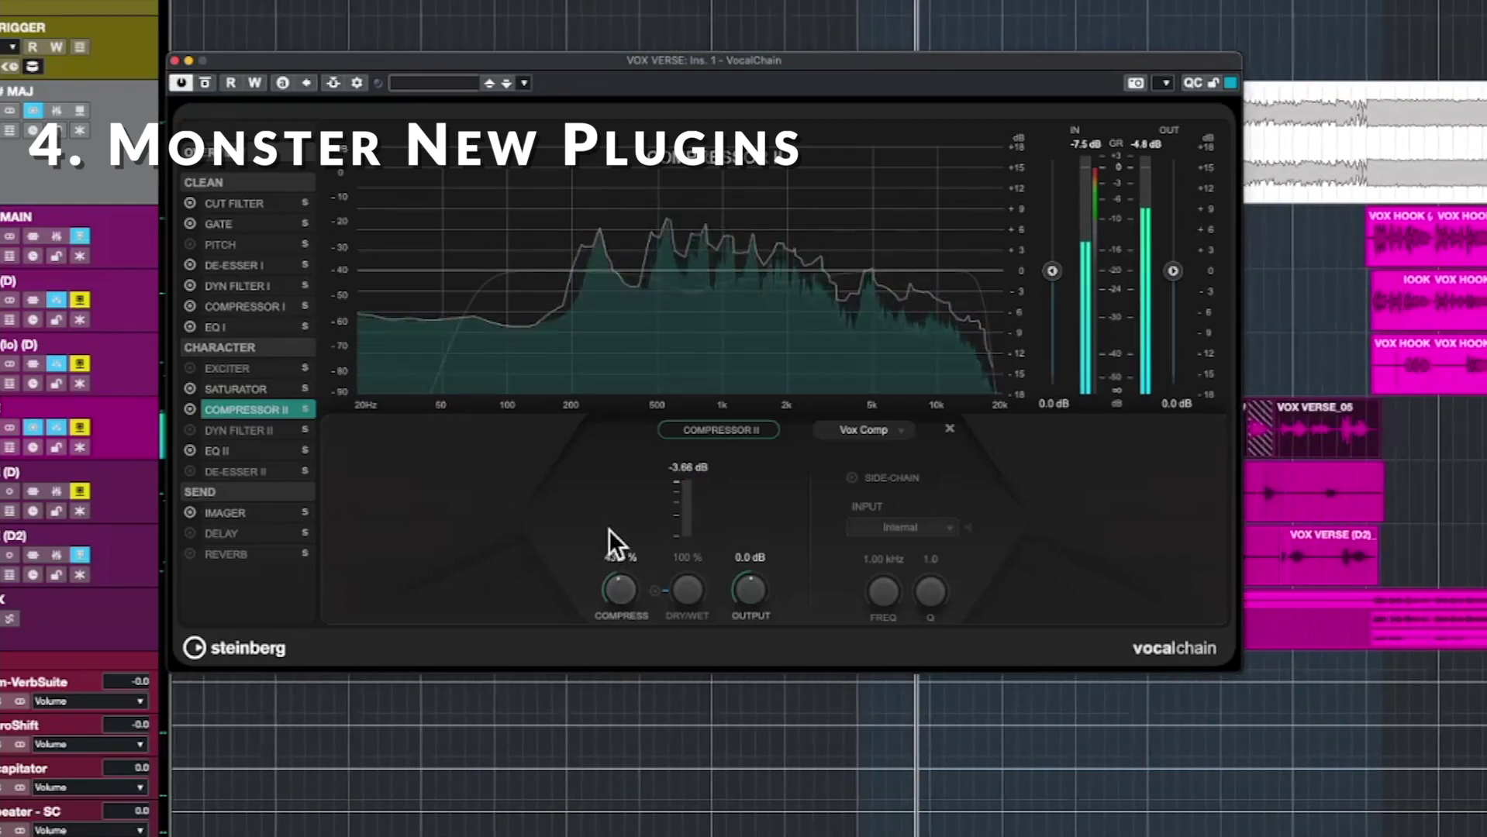
drag(746, 590, 753, 617)
click(194, 430)
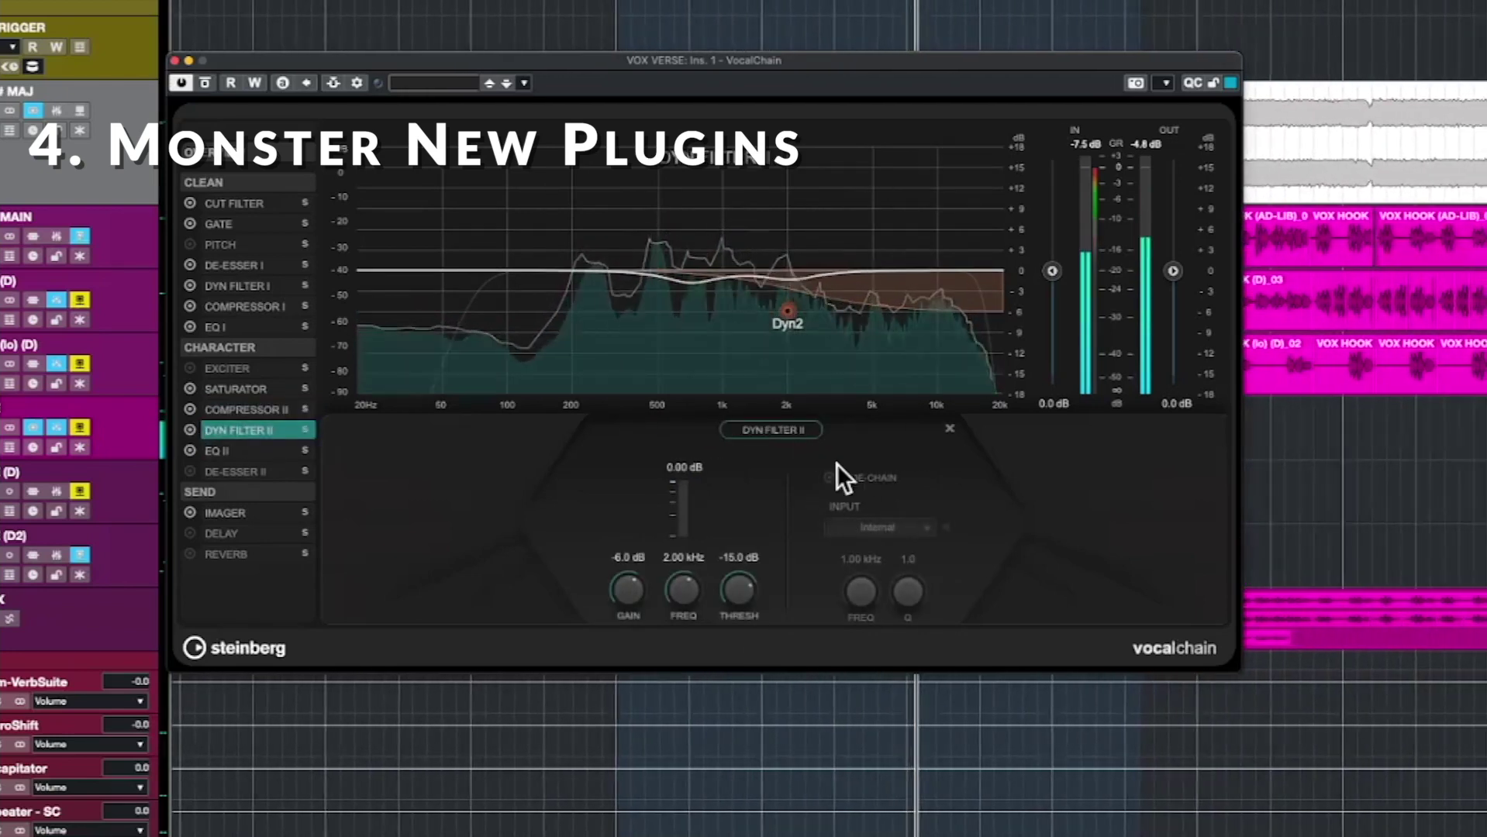
mouse_move(785, 308)
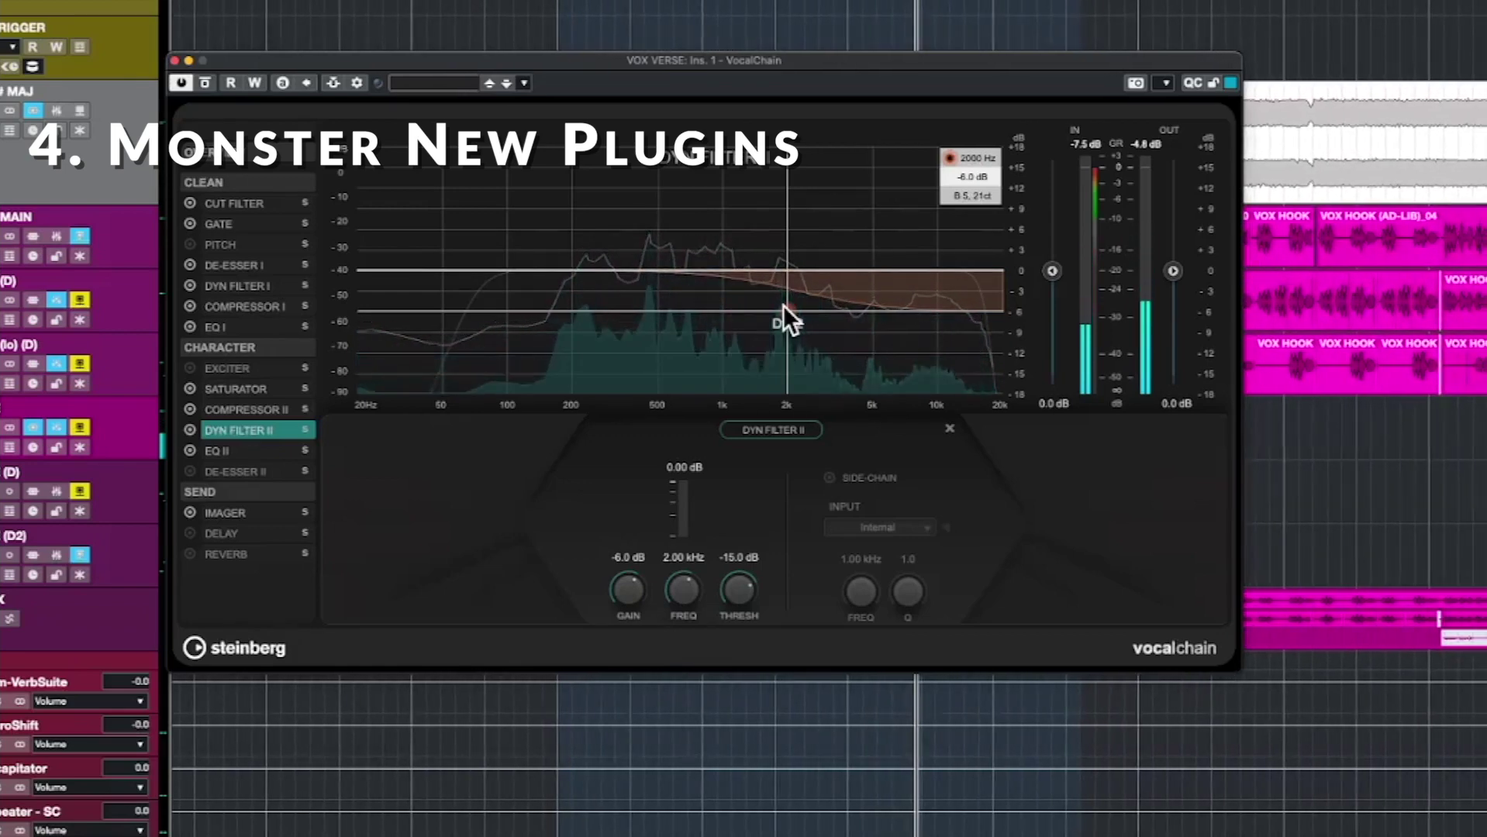
drag(784, 306, 861, 326)
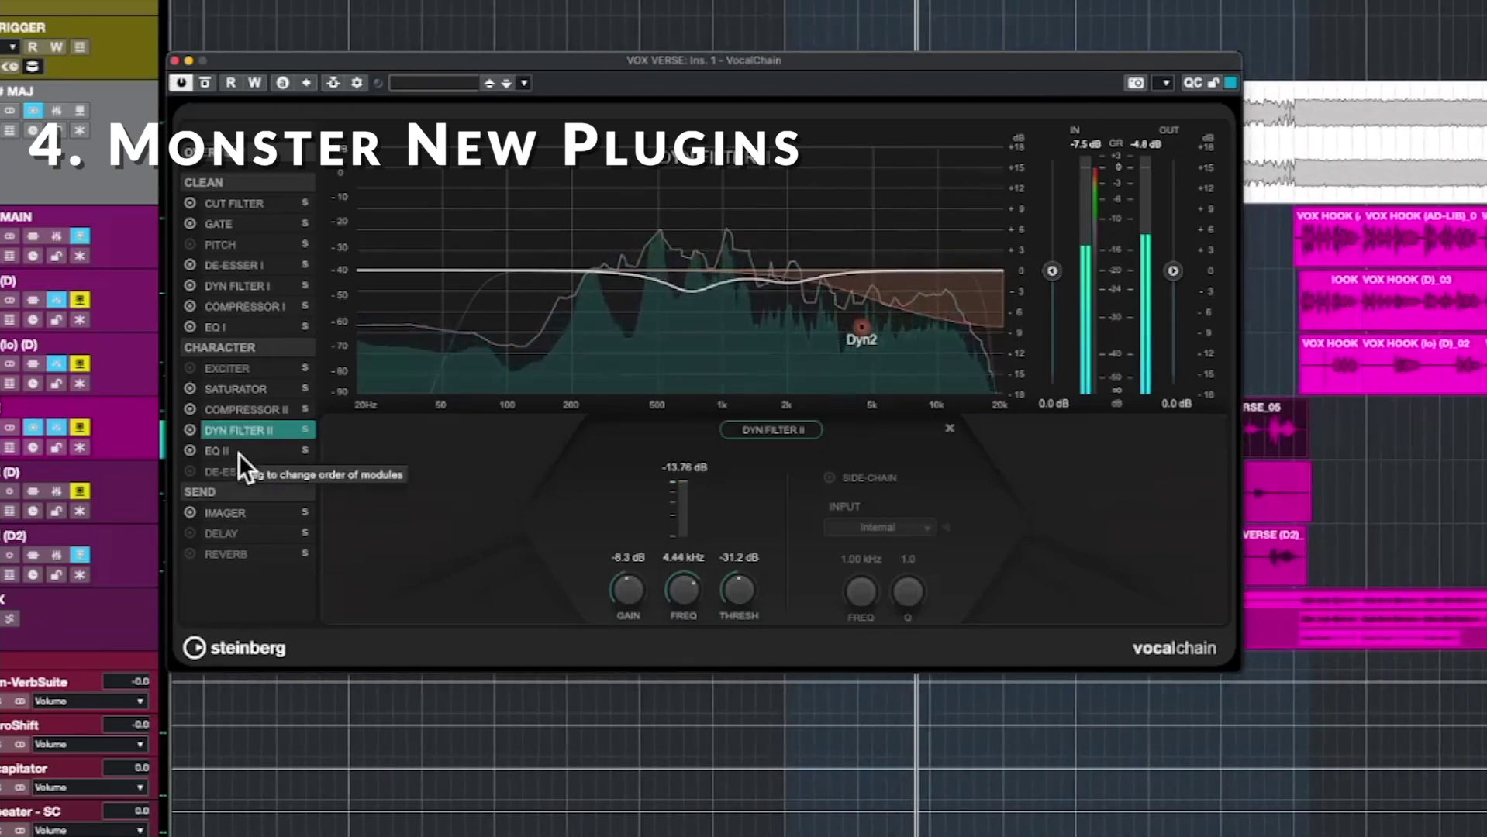
Boost EQ II band 2 by about 6.5 dB at 632 Hz and lower De-Esser II reduction from 4.0 to 2.5.
click(240, 453)
drag(678, 270, 771, 206)
click(246, 470)
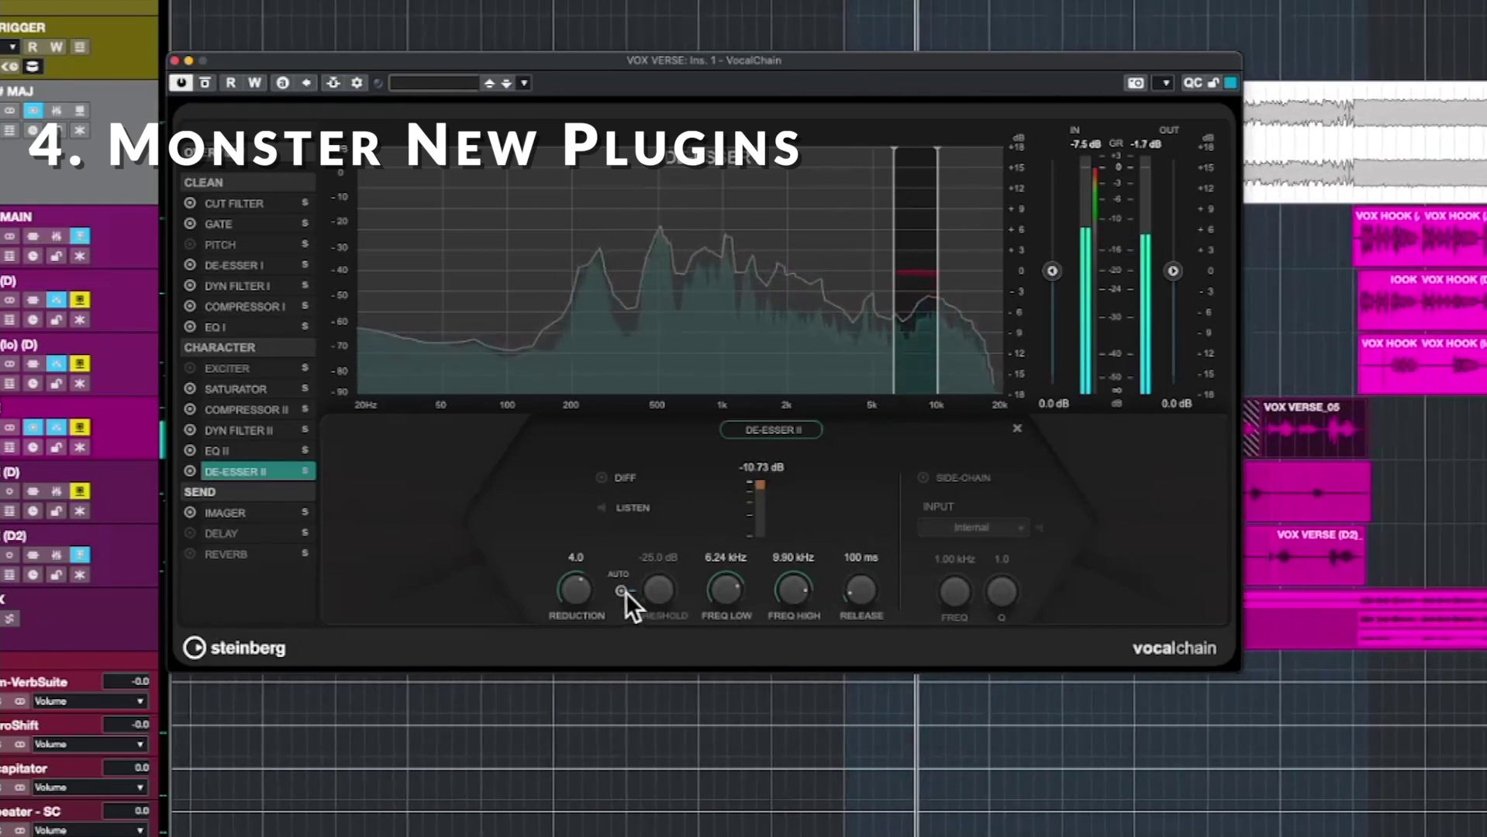
drag(581, 585, 578, 610)
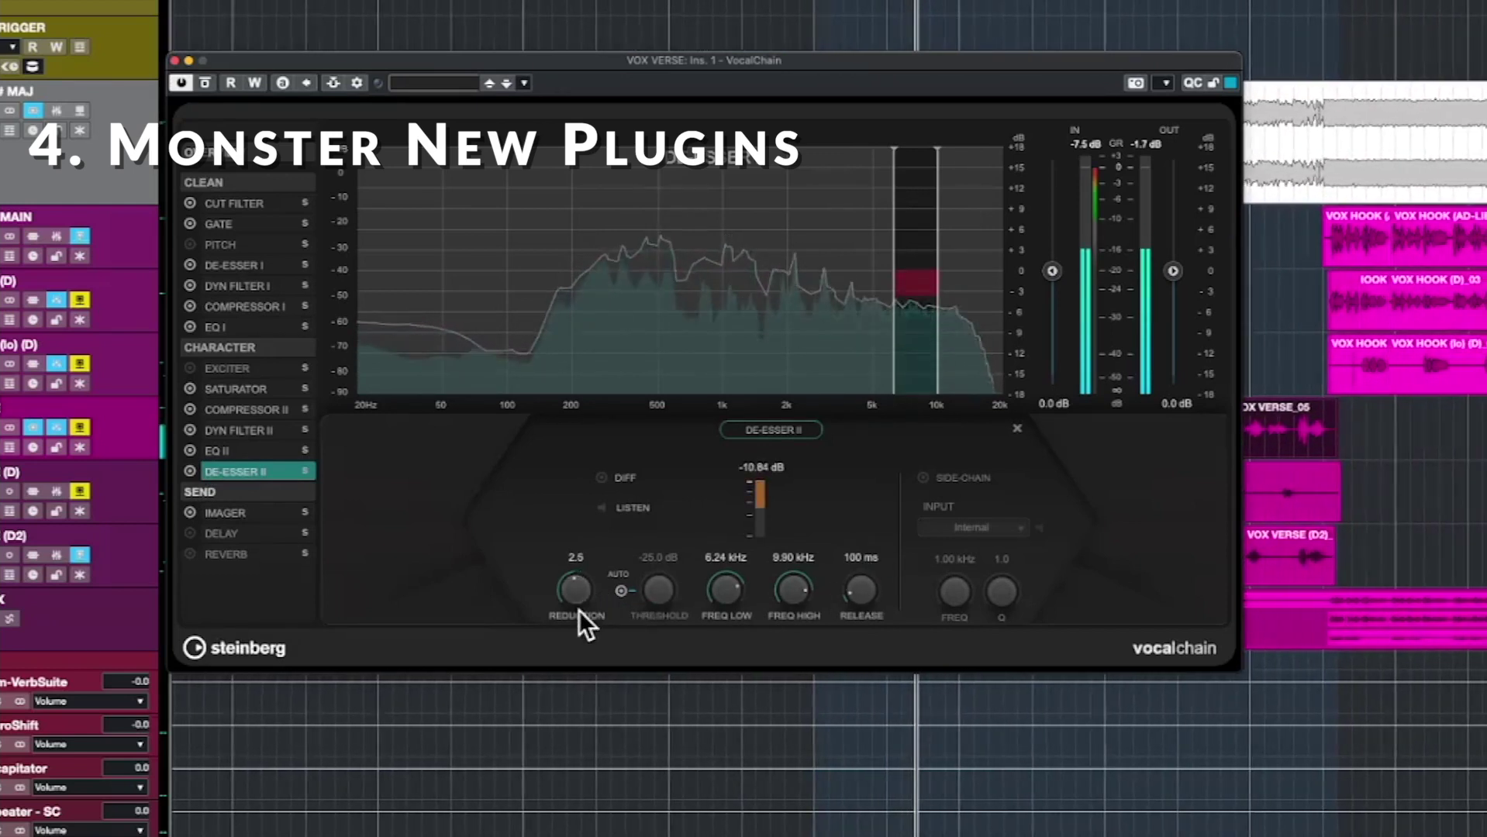
Raise the Imager send from silence, compare it bypassed and active, and settle it at -3.0 dB.
click(263, 515)
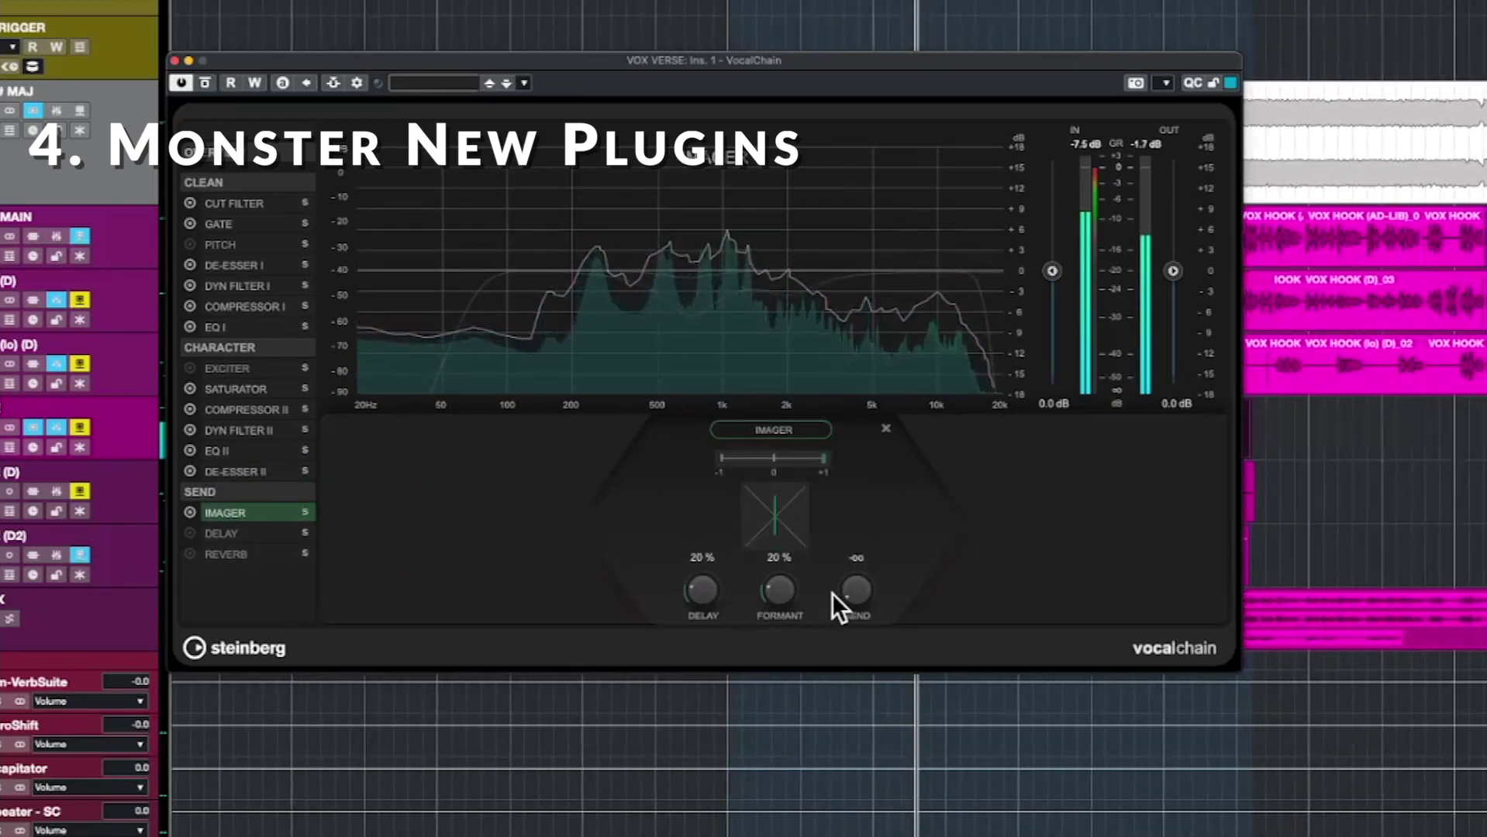
drag(857, 591, 844, 403)
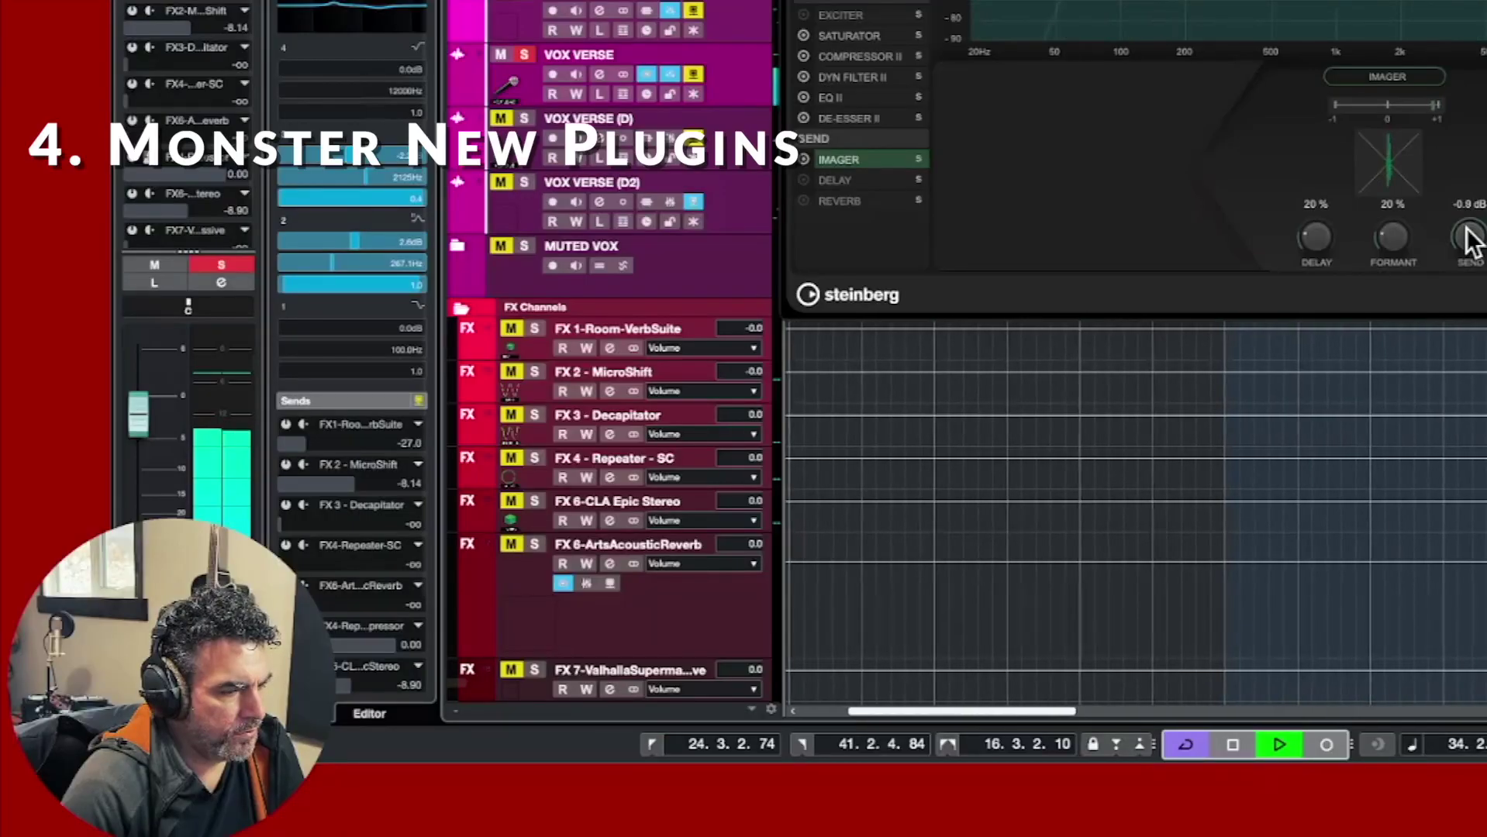
mouse_move(1464, 239)
mouse_down()
mouse_move(1472, 286)
mouse_move(1466, 236)
mouse_up()
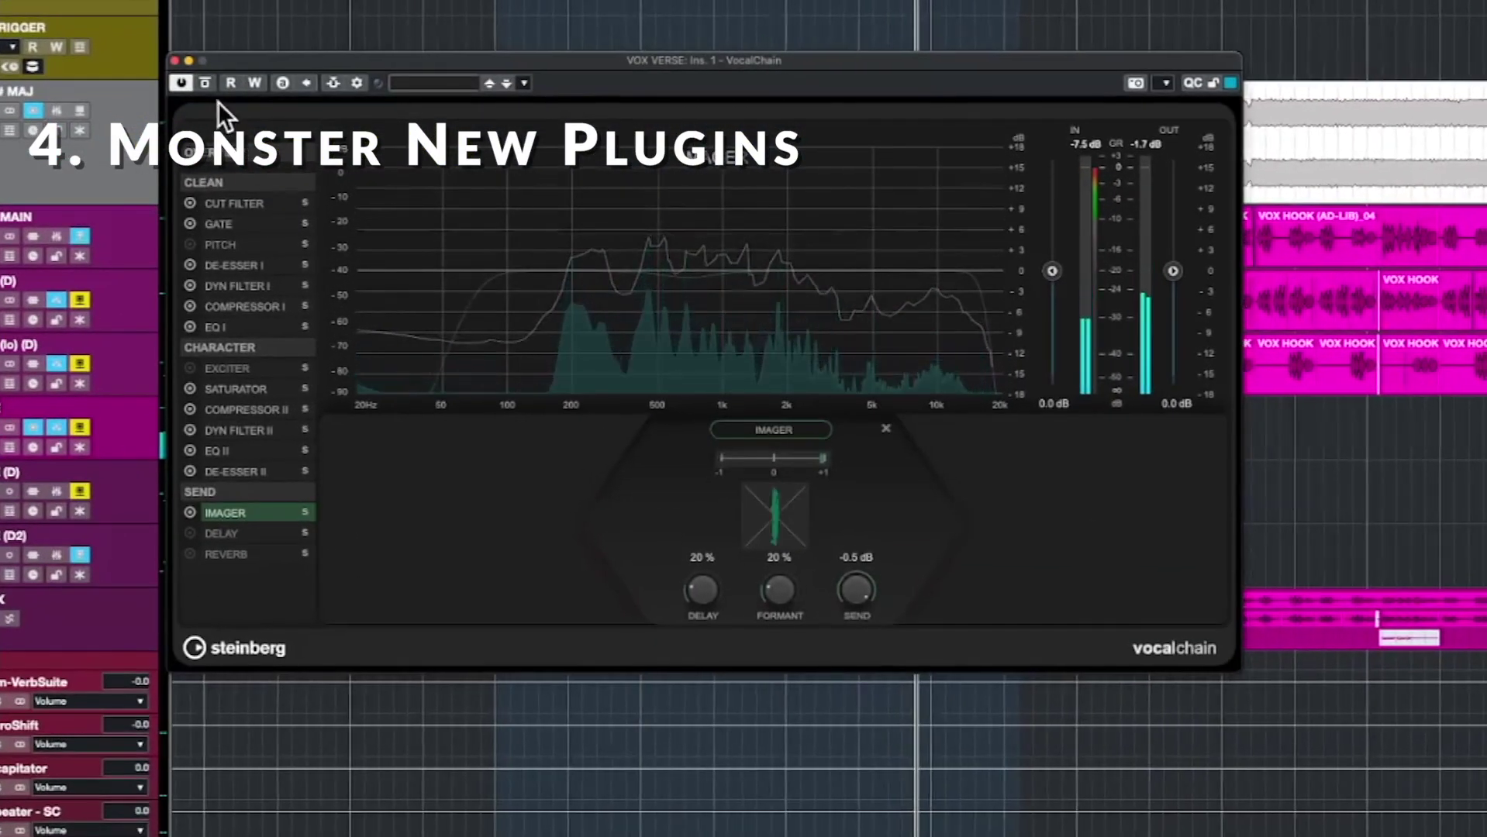
click(189, 512)
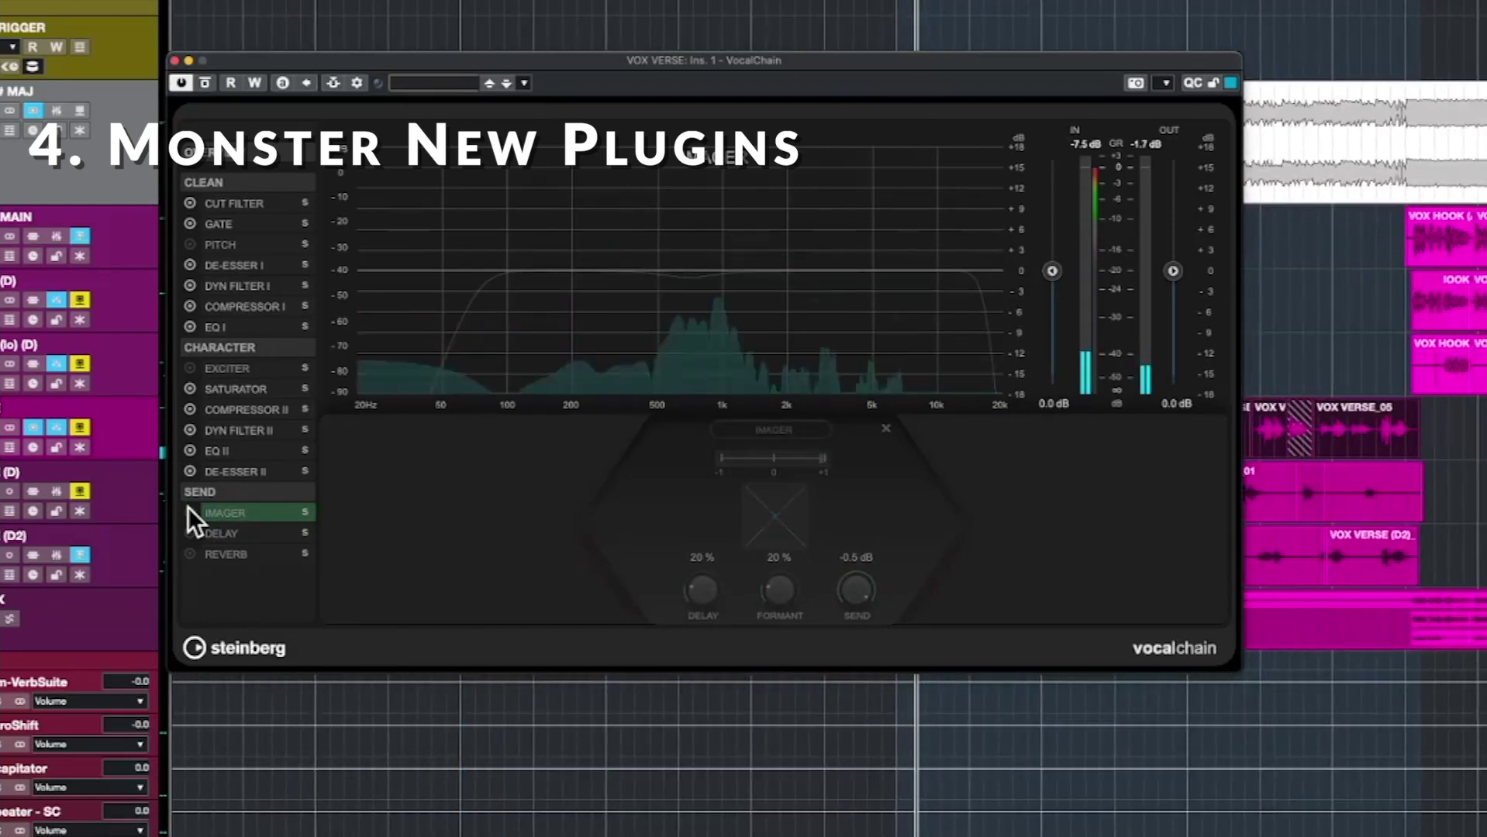
click(188, 509)
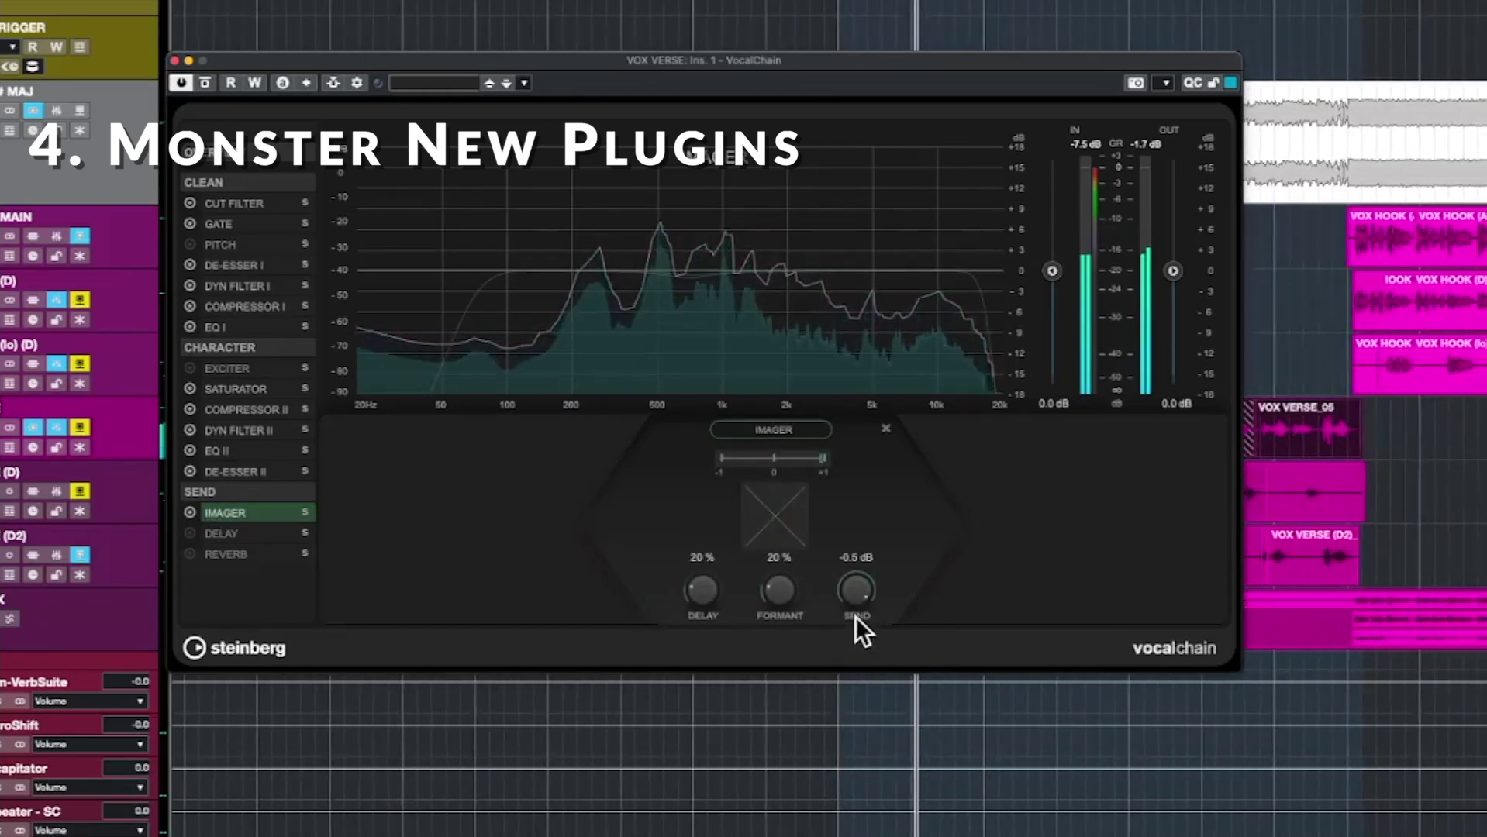
mouse_move(855, 615)
mouse_down()
mouse_move(854, 599)
mouse_move(851, 616)
mouse_up()
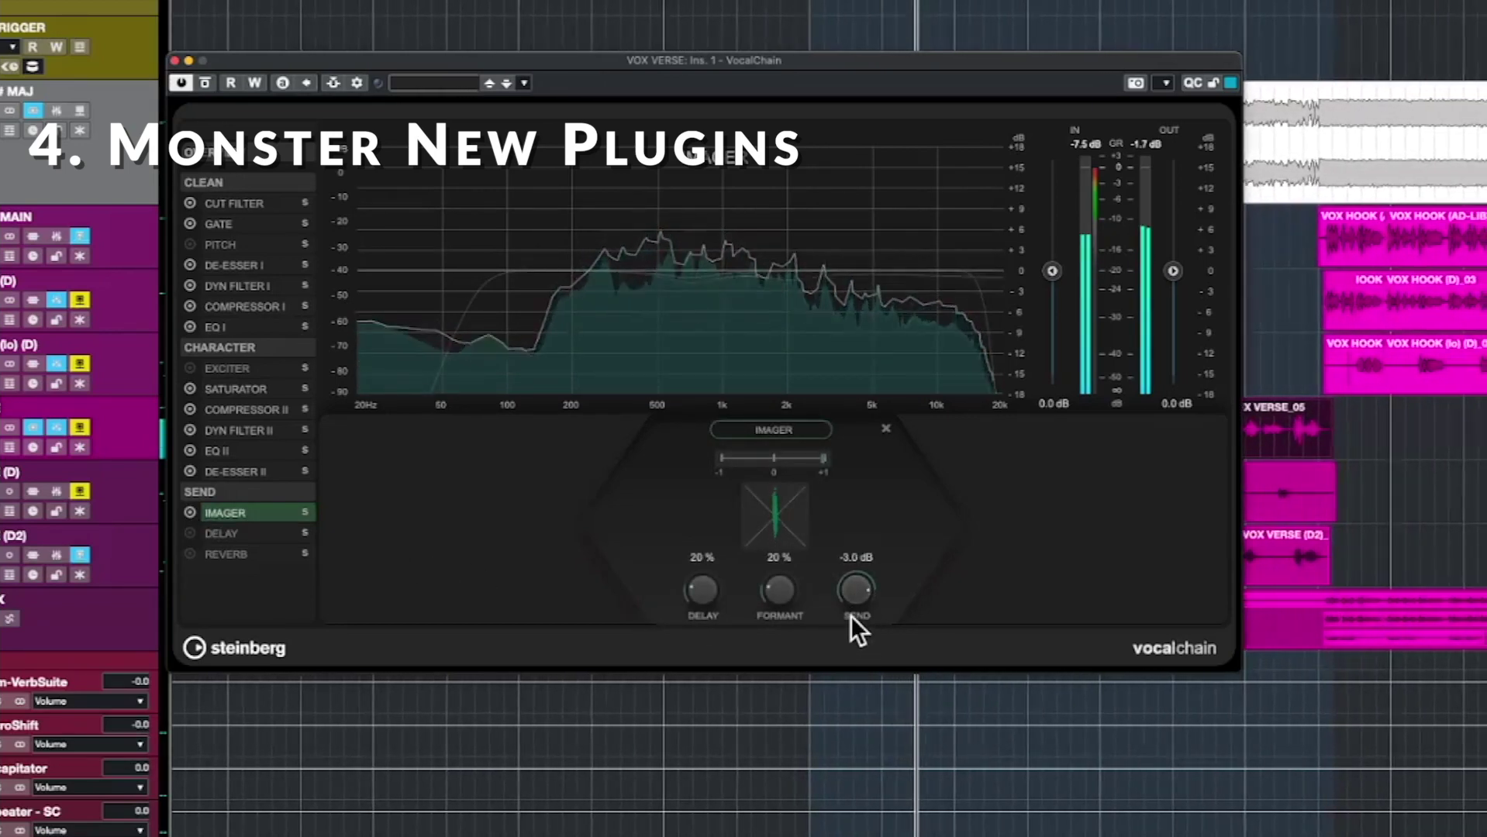
click(244, 534)
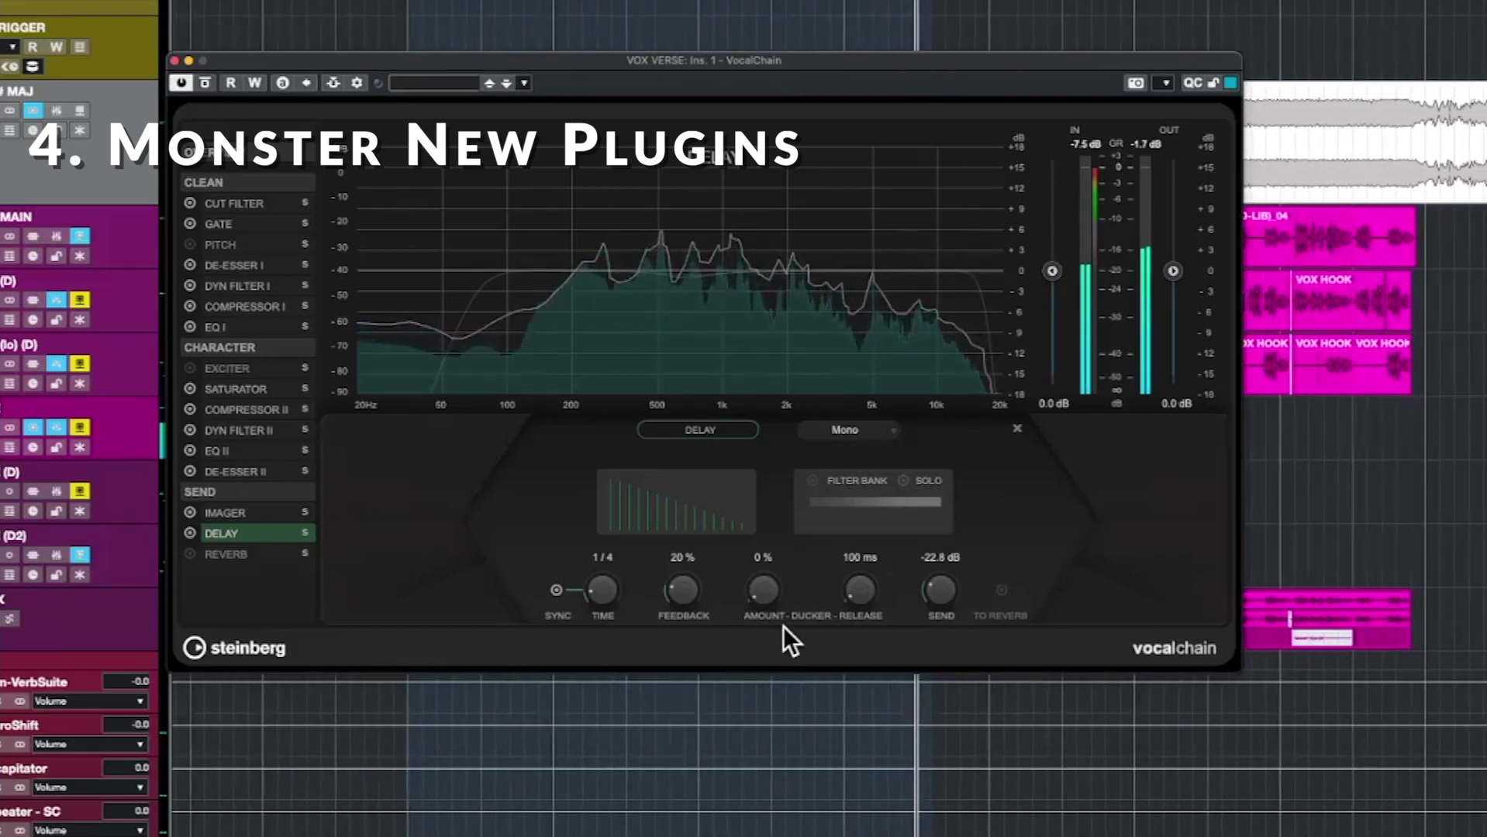
Set the delay ducker to 44% and its filter bank low cutoff to 336 Hz, checking it soloed.
drag(765, 597, 753, 507)
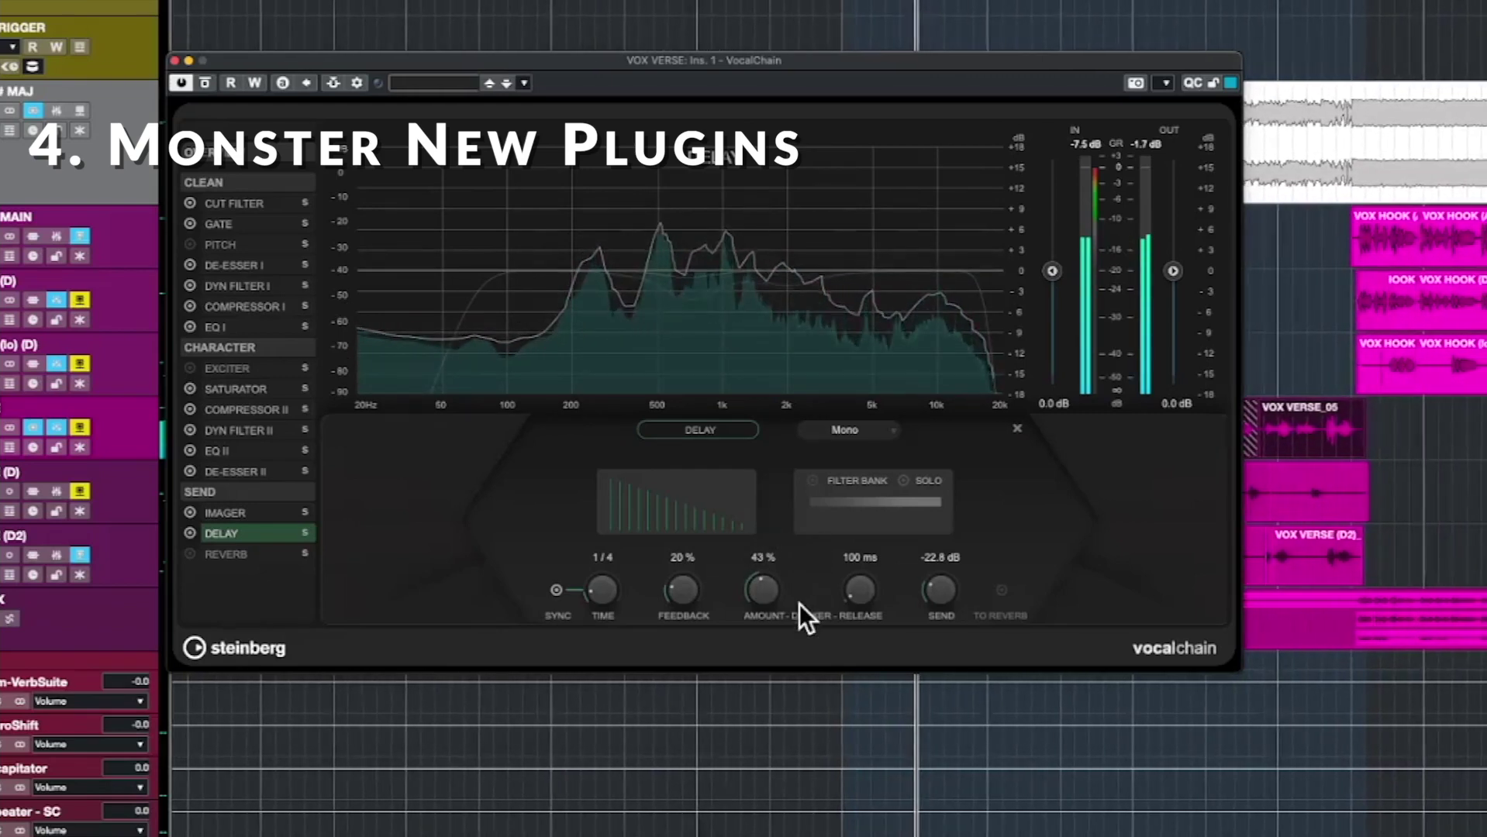
drag(764, 591, 764, 588)
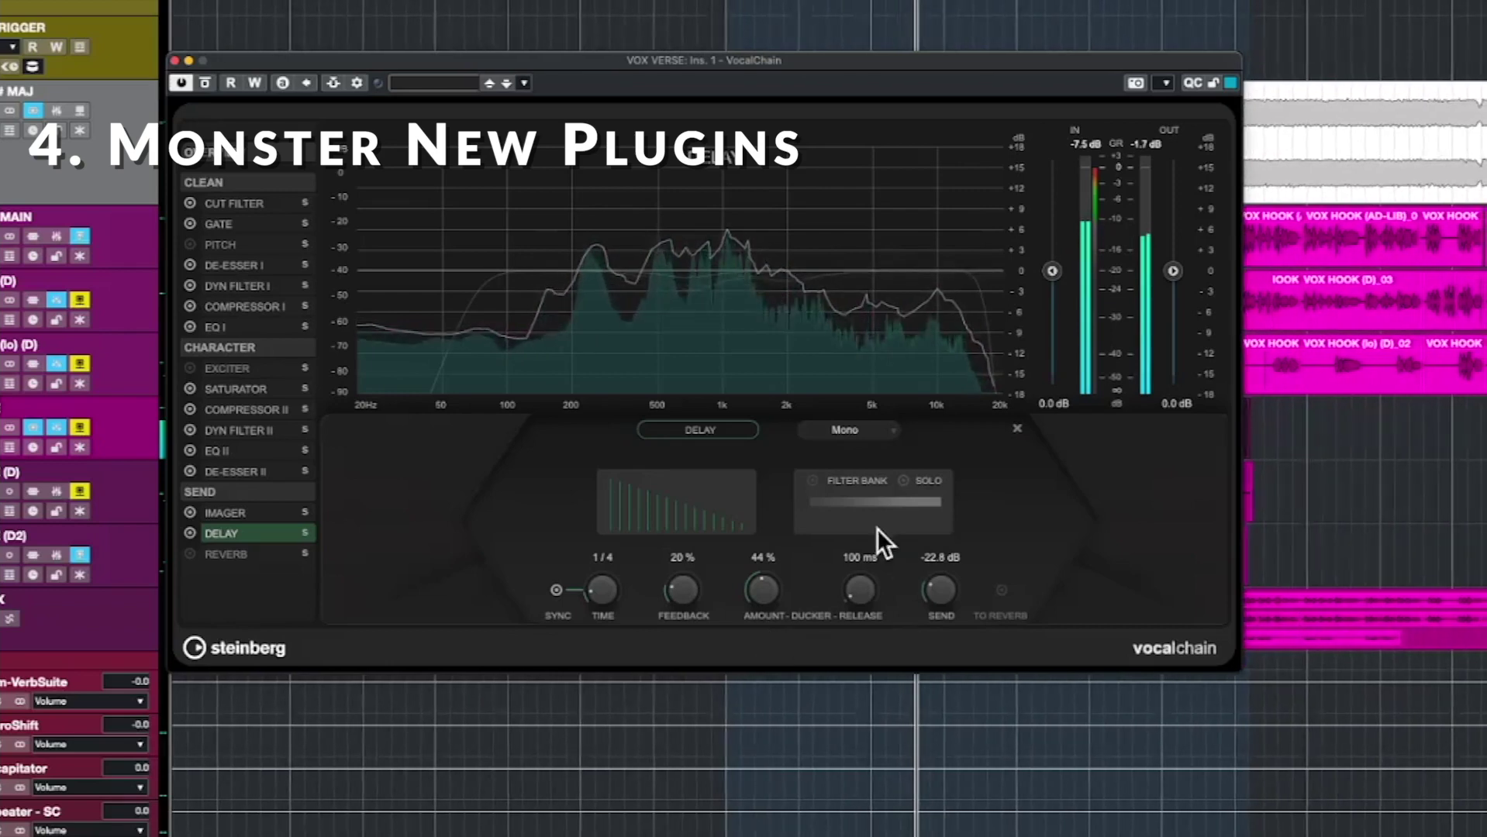
click(811, 480)
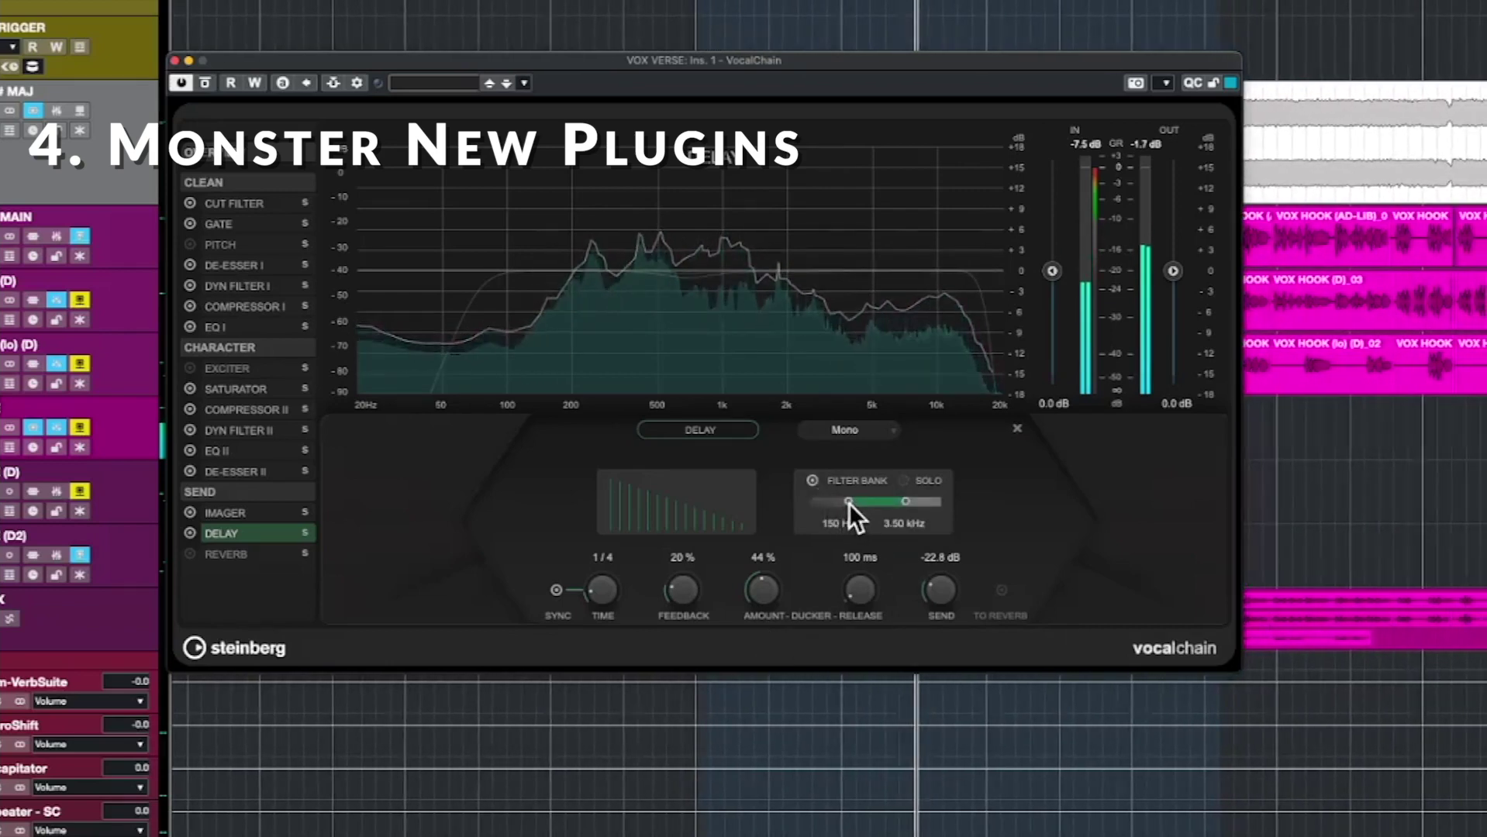
drag(849, 503, 910, 501)
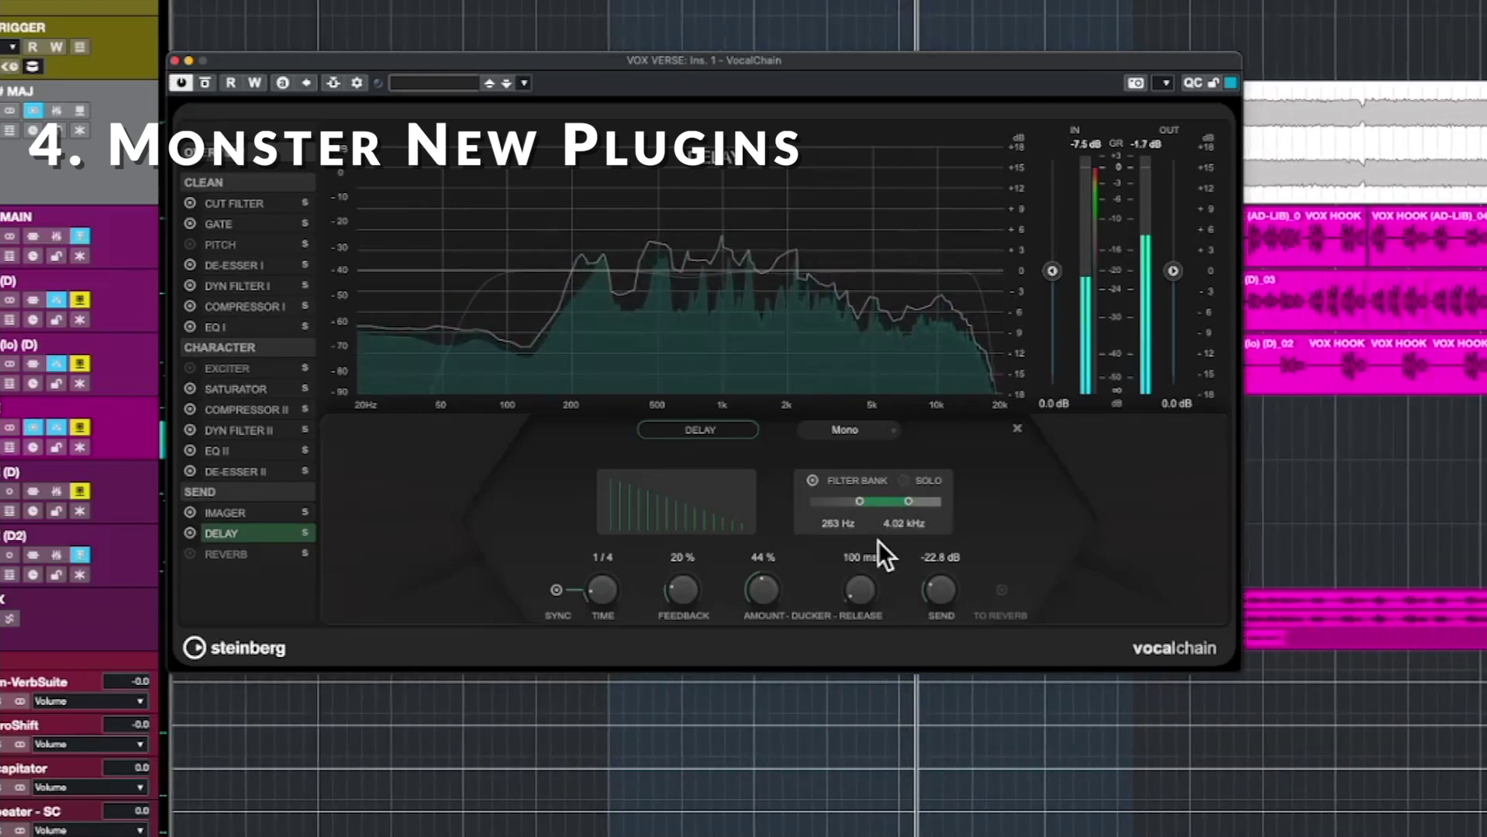
click(903, 479)
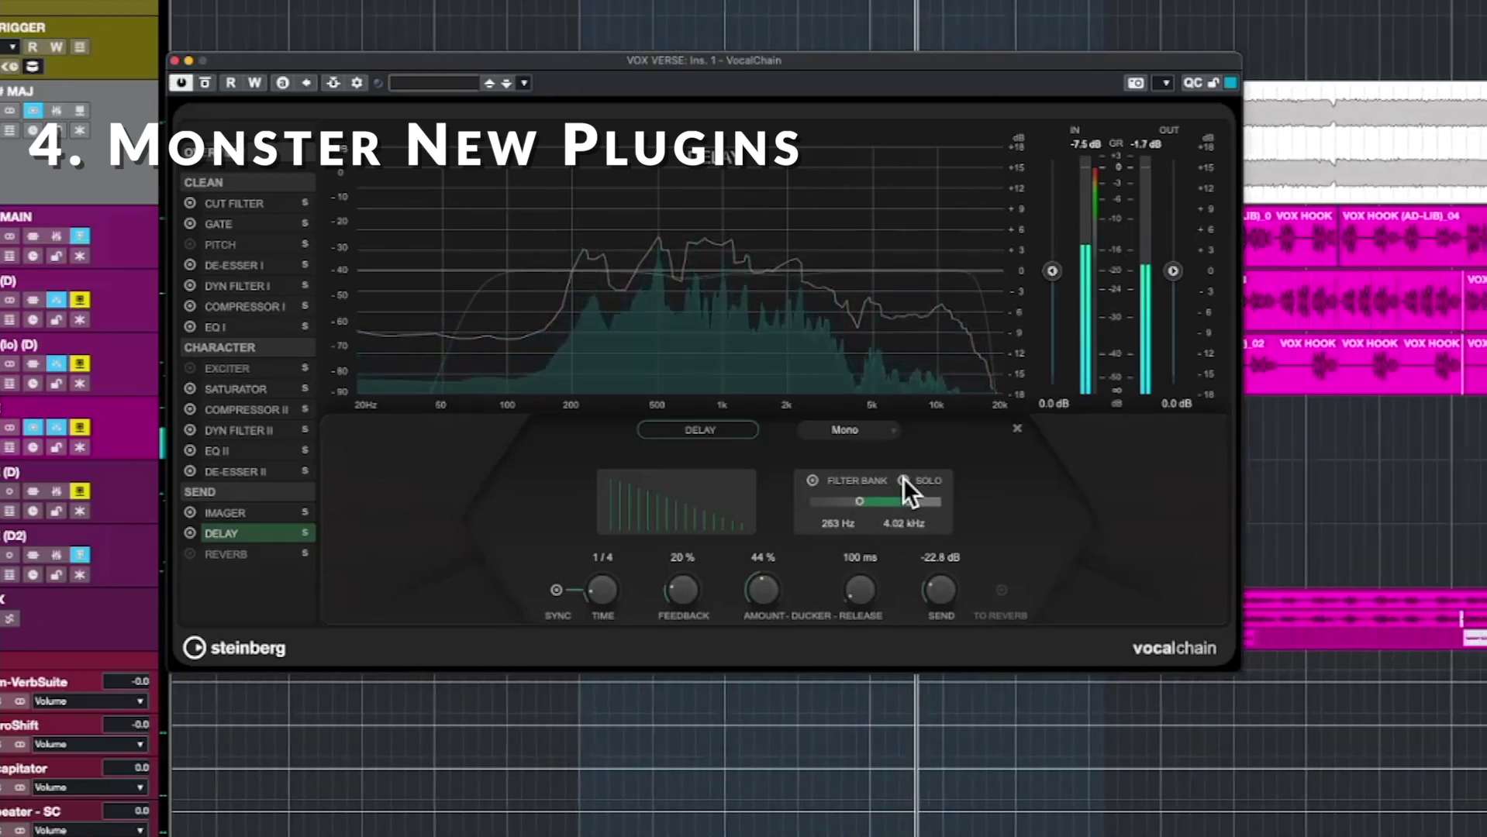
drag(859, 500, 863, 508)
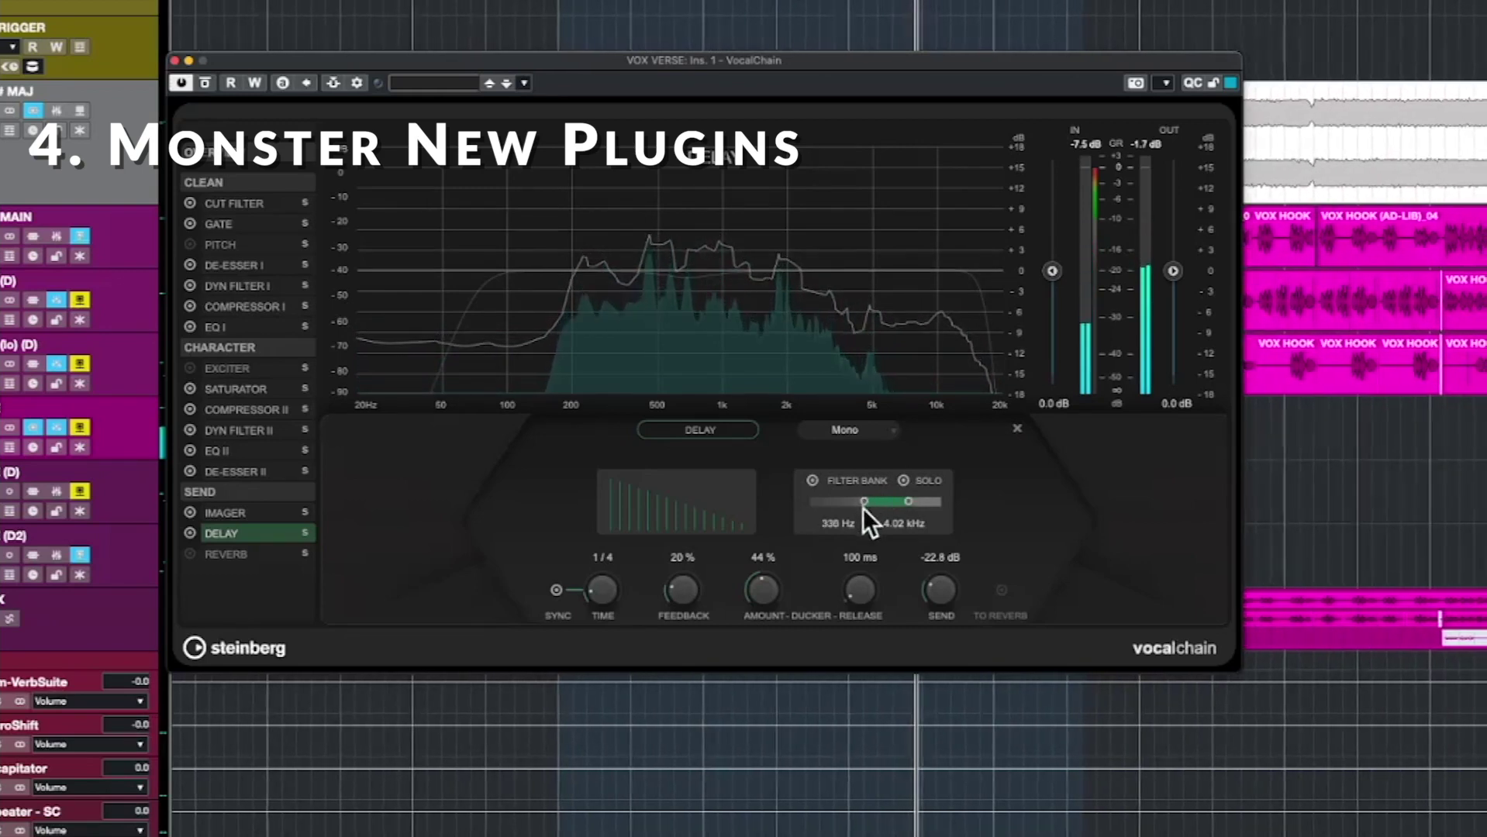
click(902, 482)
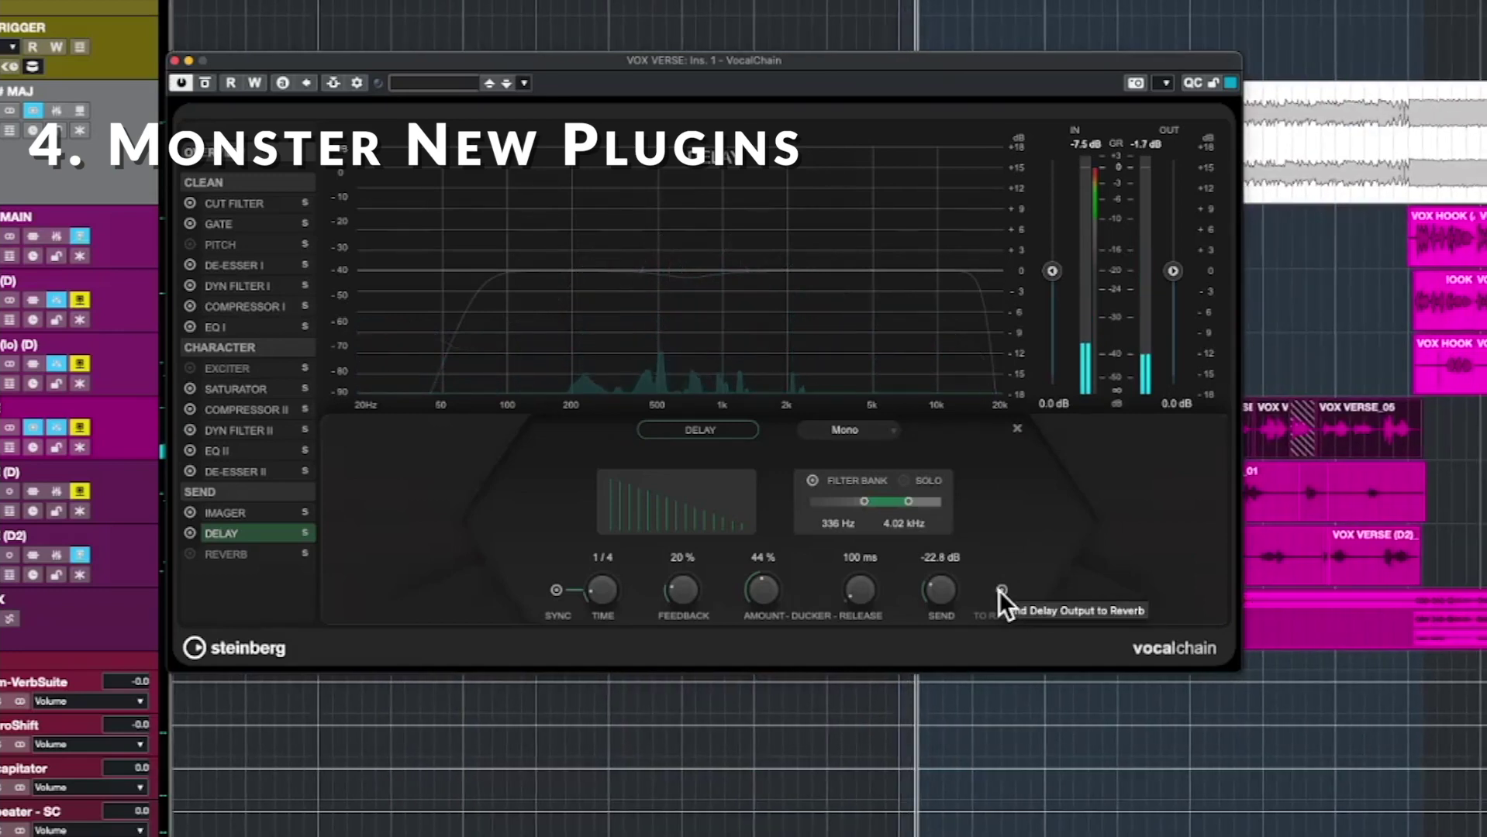
Switch off the Delay module and switch on the Reverb module.
click(189, 533)
click(225, 556)
click(192, 554)
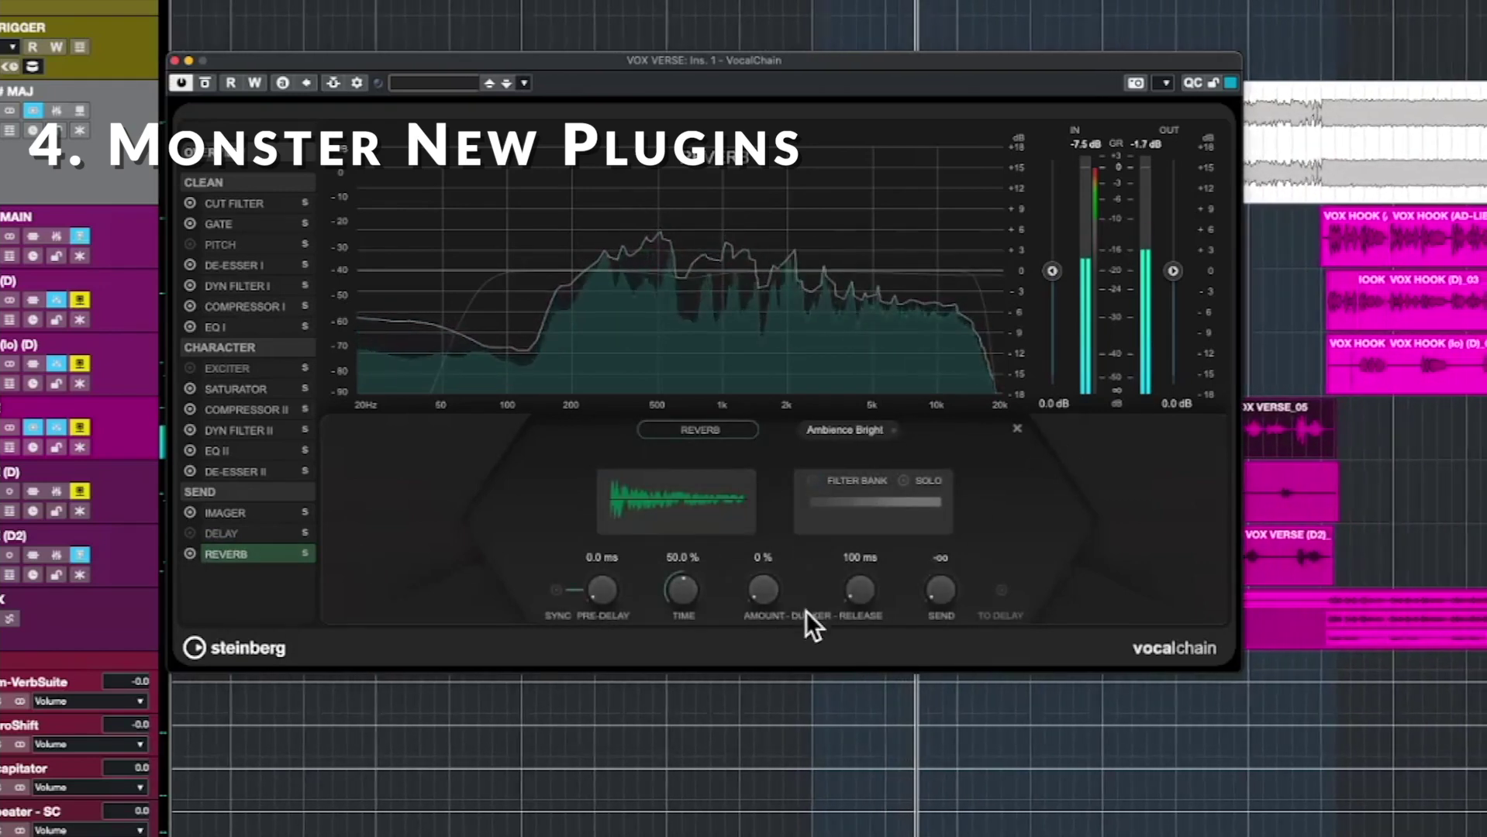
Raise the Reverb send to -15.0 dB and enable its filter bank with the upper cutoff at 18.15 kHz.
drag(937, 594, 937, 514)
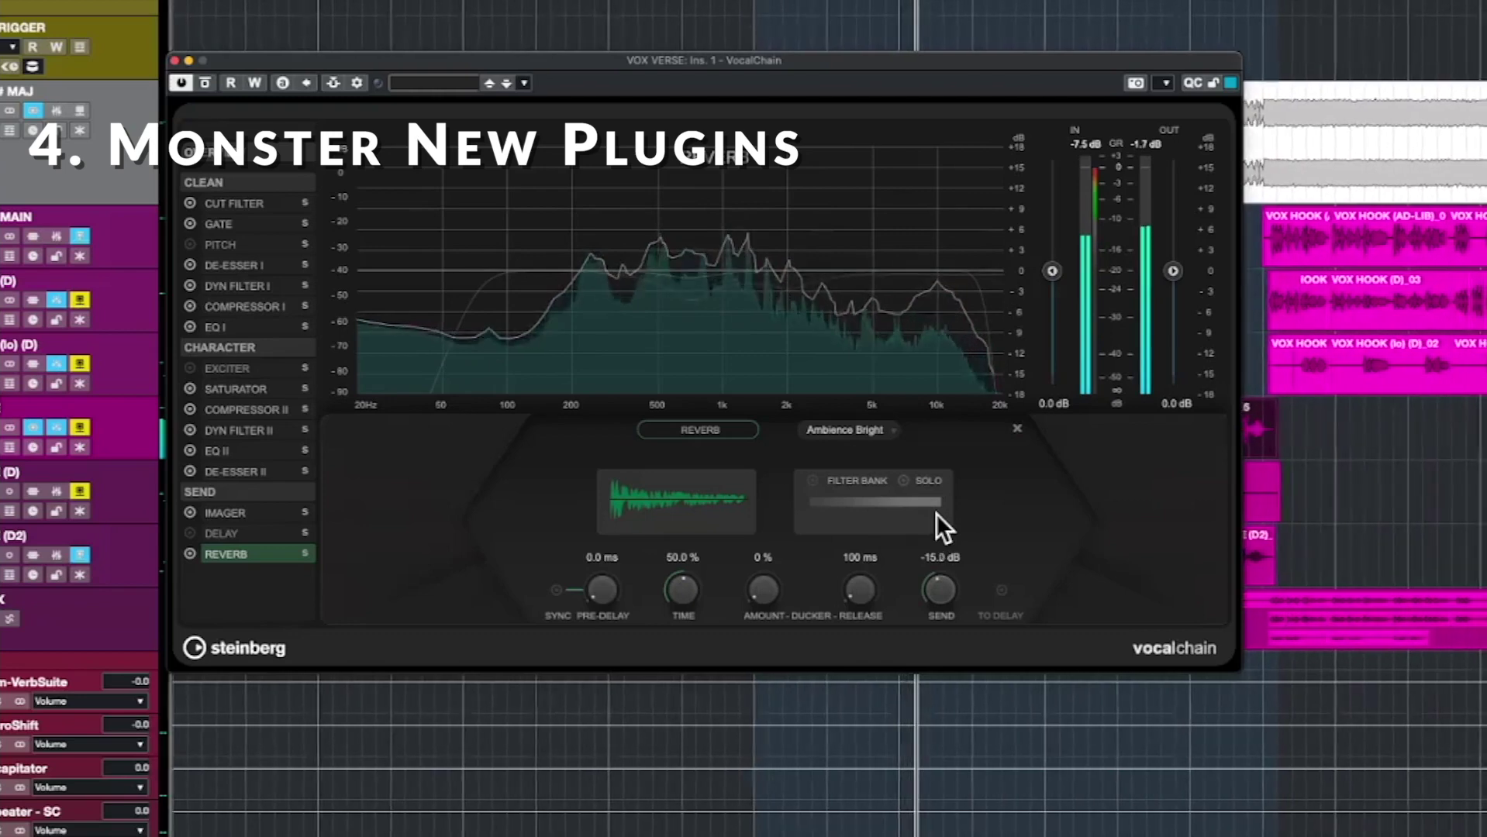
click(812, 481)
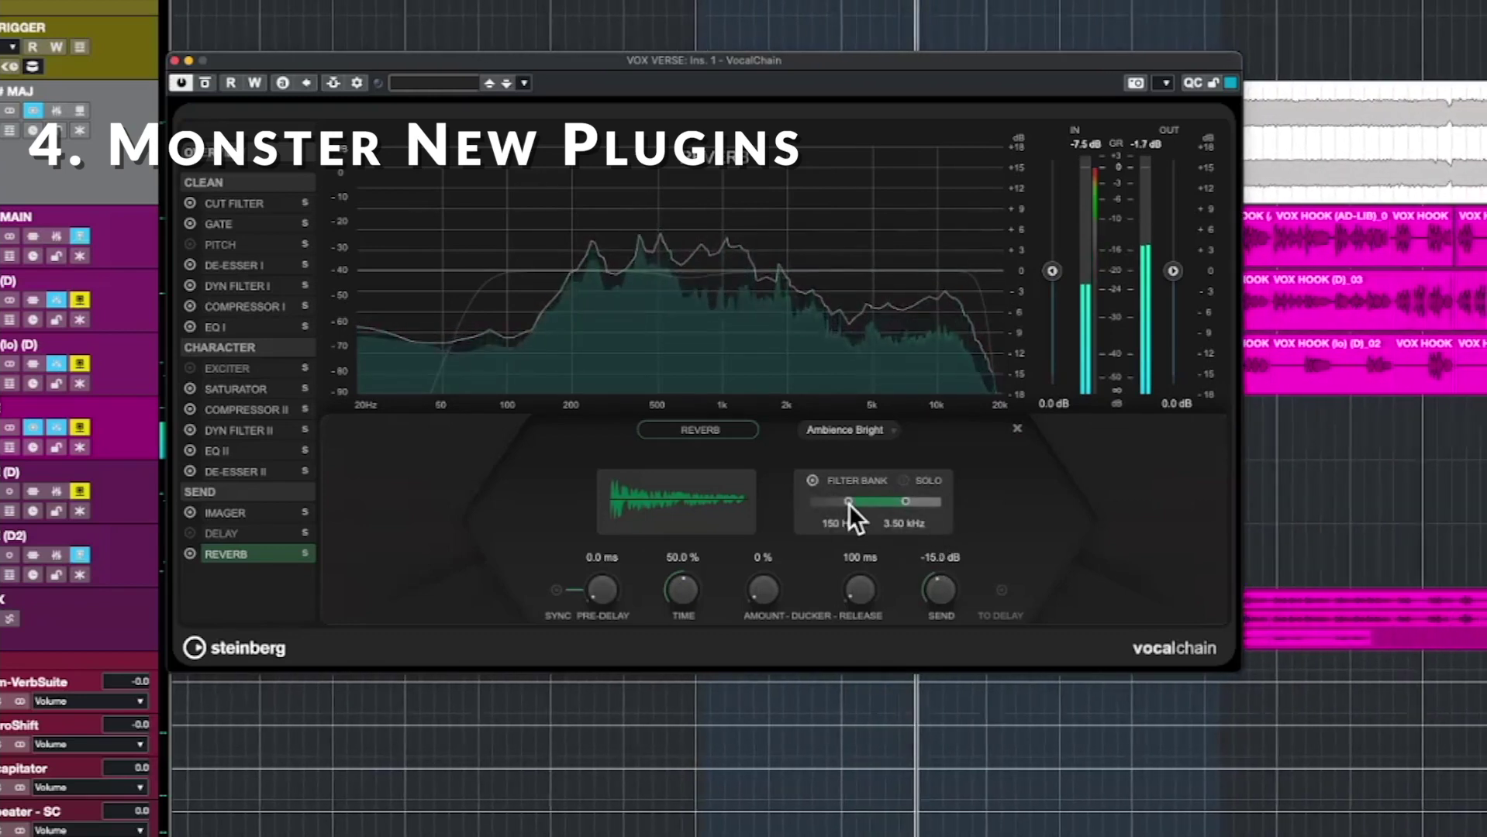
drag(898, 499, 846, 504)
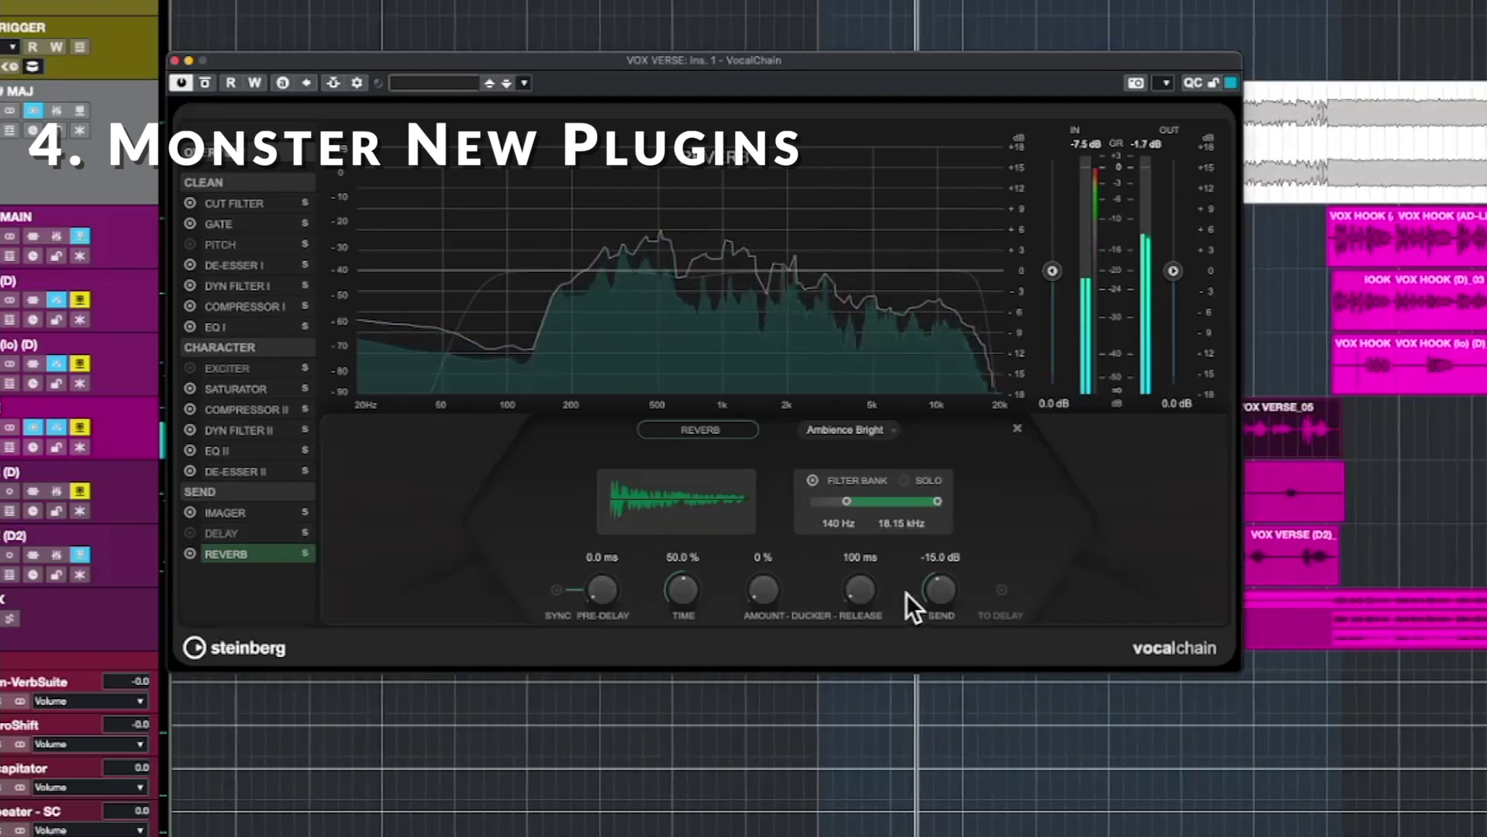
Switch the Delay module back on in Stereo mode with its send raised to -17.8 dB.
click(238, 534)
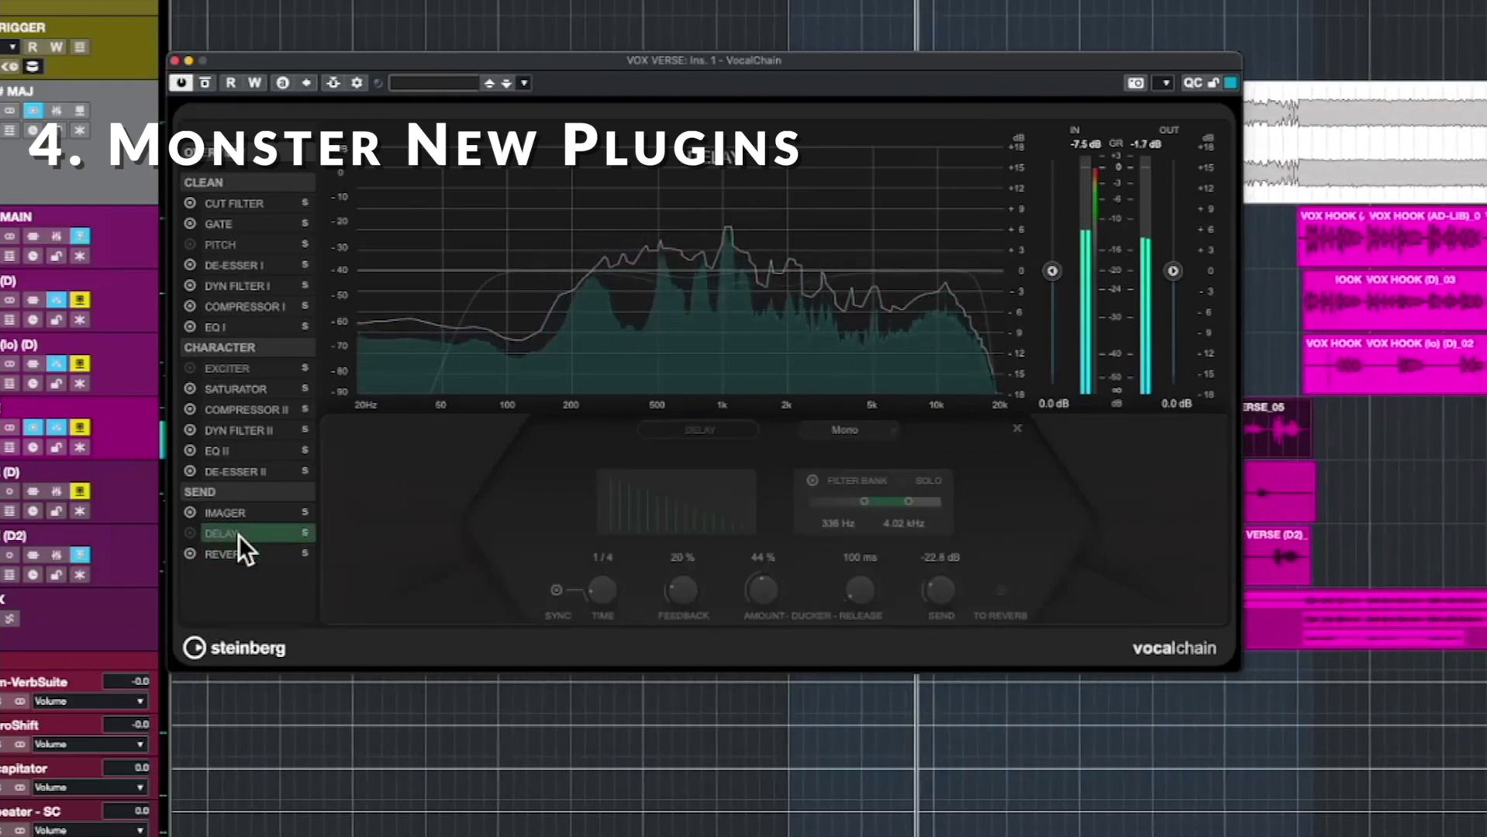
click(190, 534)
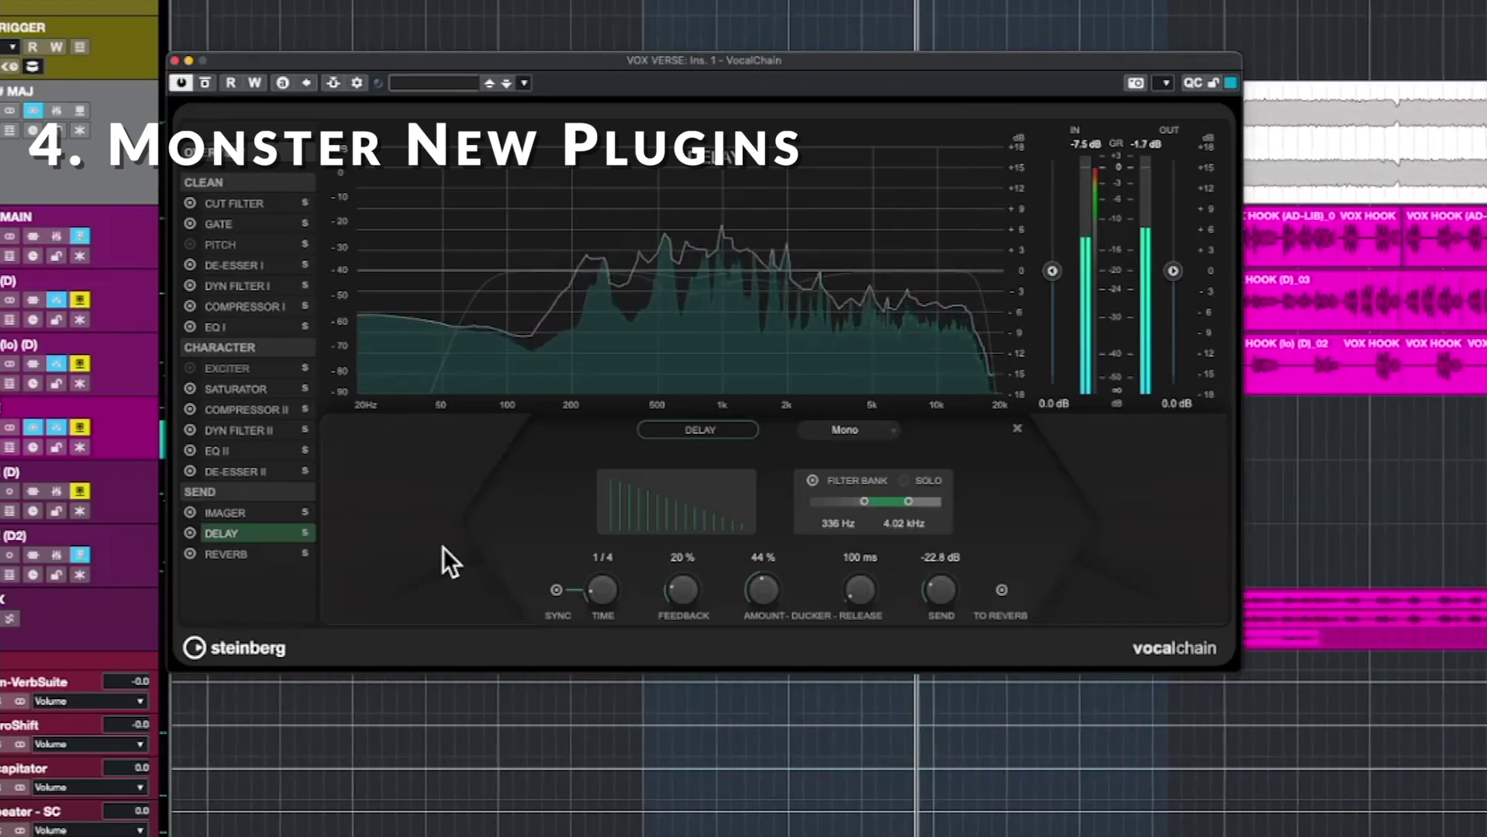
click(856, 432)
click(856, 465)
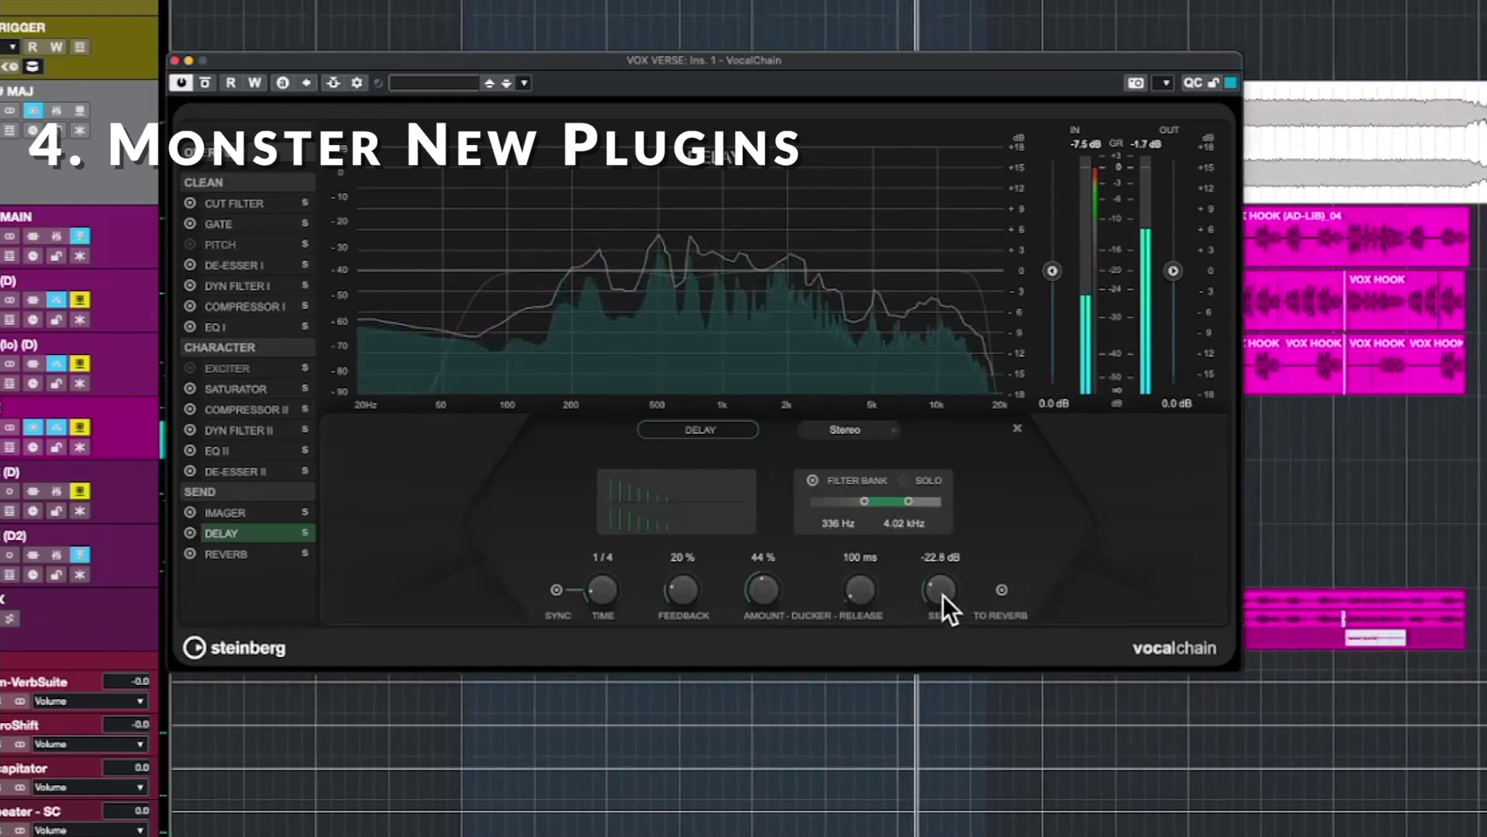
drag(943, 596, 937, 571)
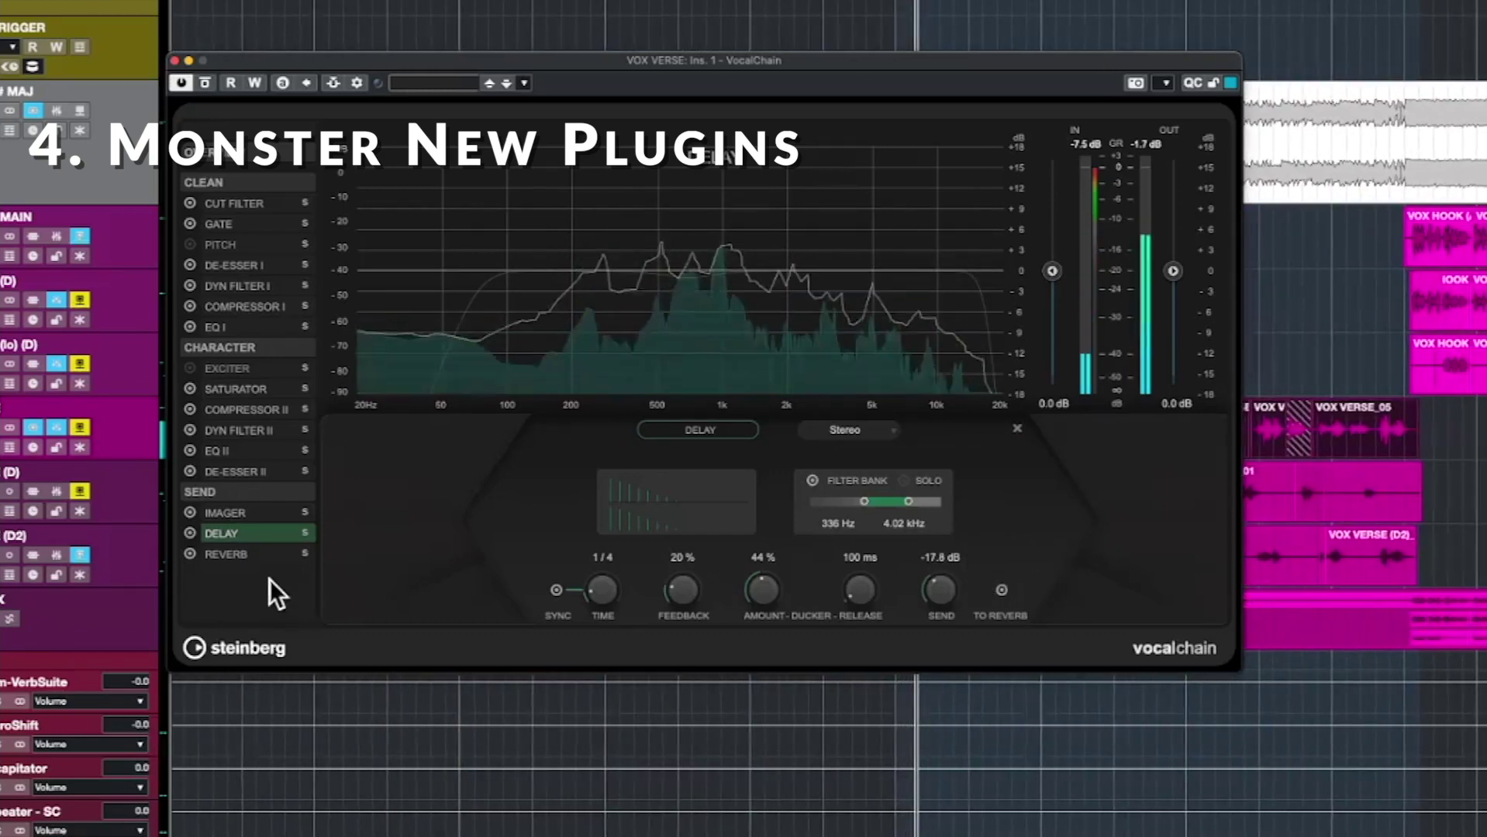
Turn off the Delay's To Reverb feed and the Reverb's To Delay feed.
click(1001, 591)
click(256, 555)
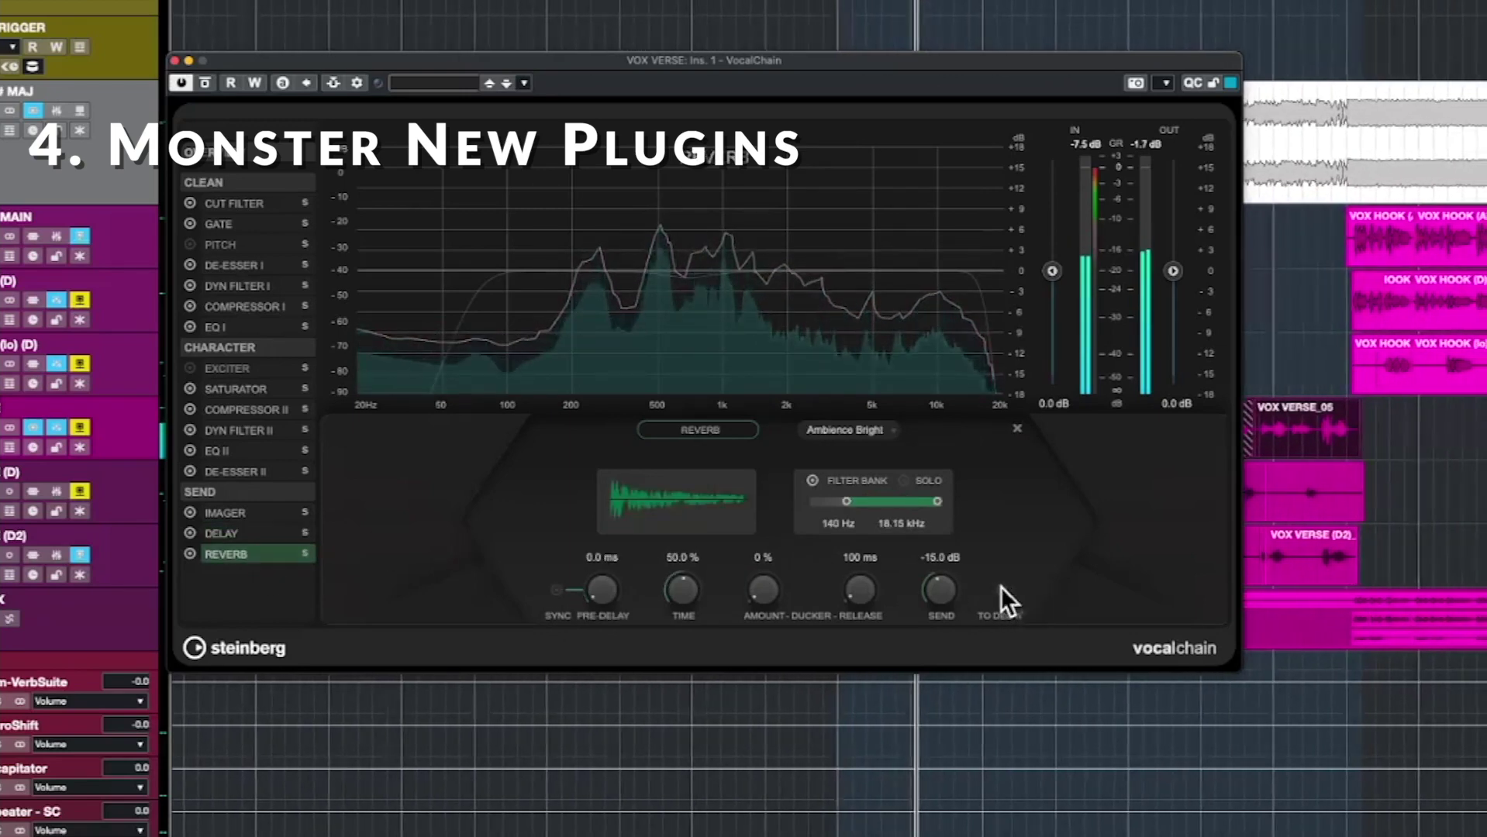
click(263, 533)
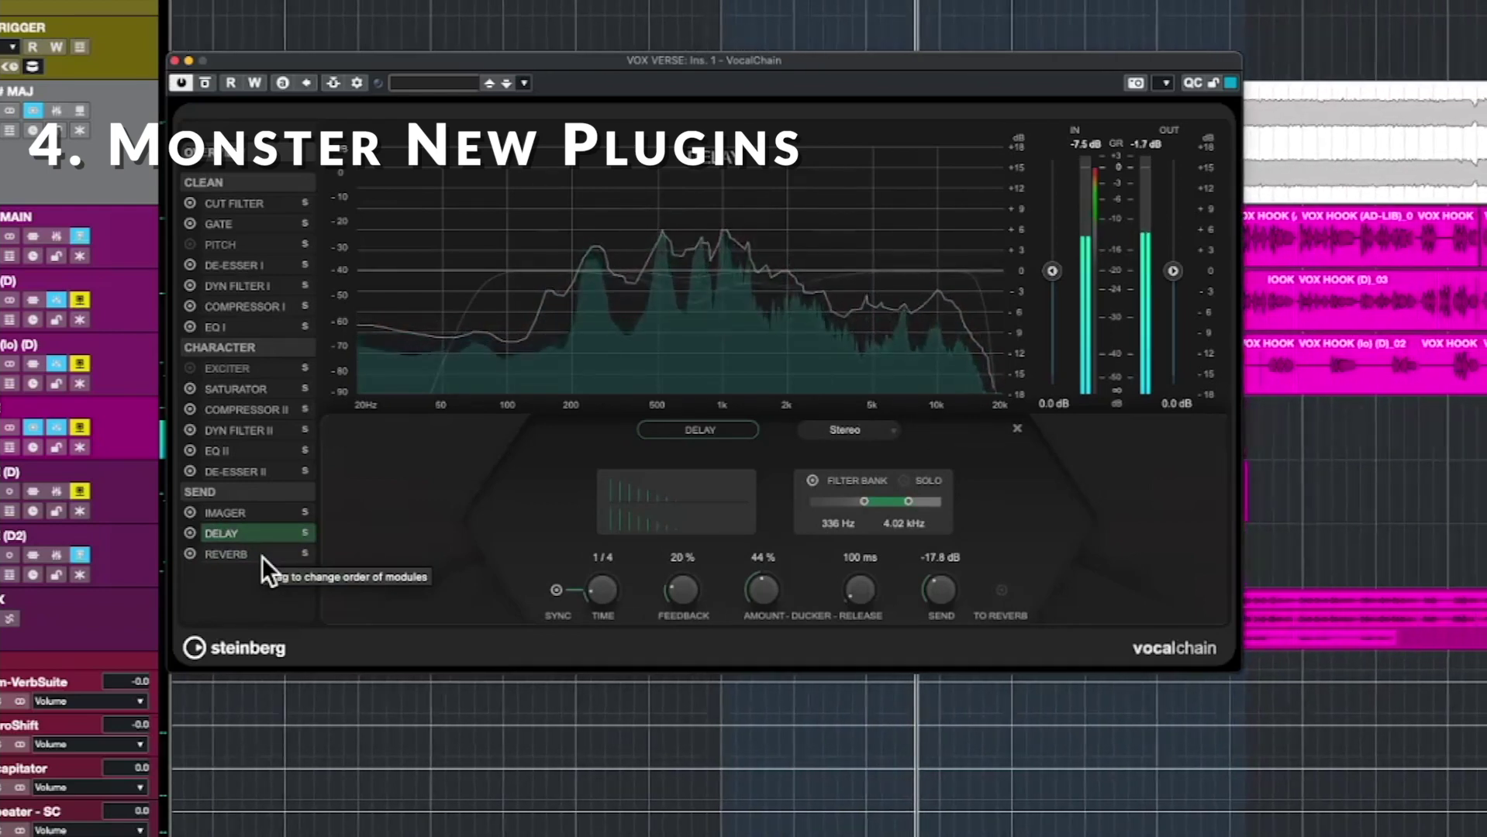
click(244, 555)
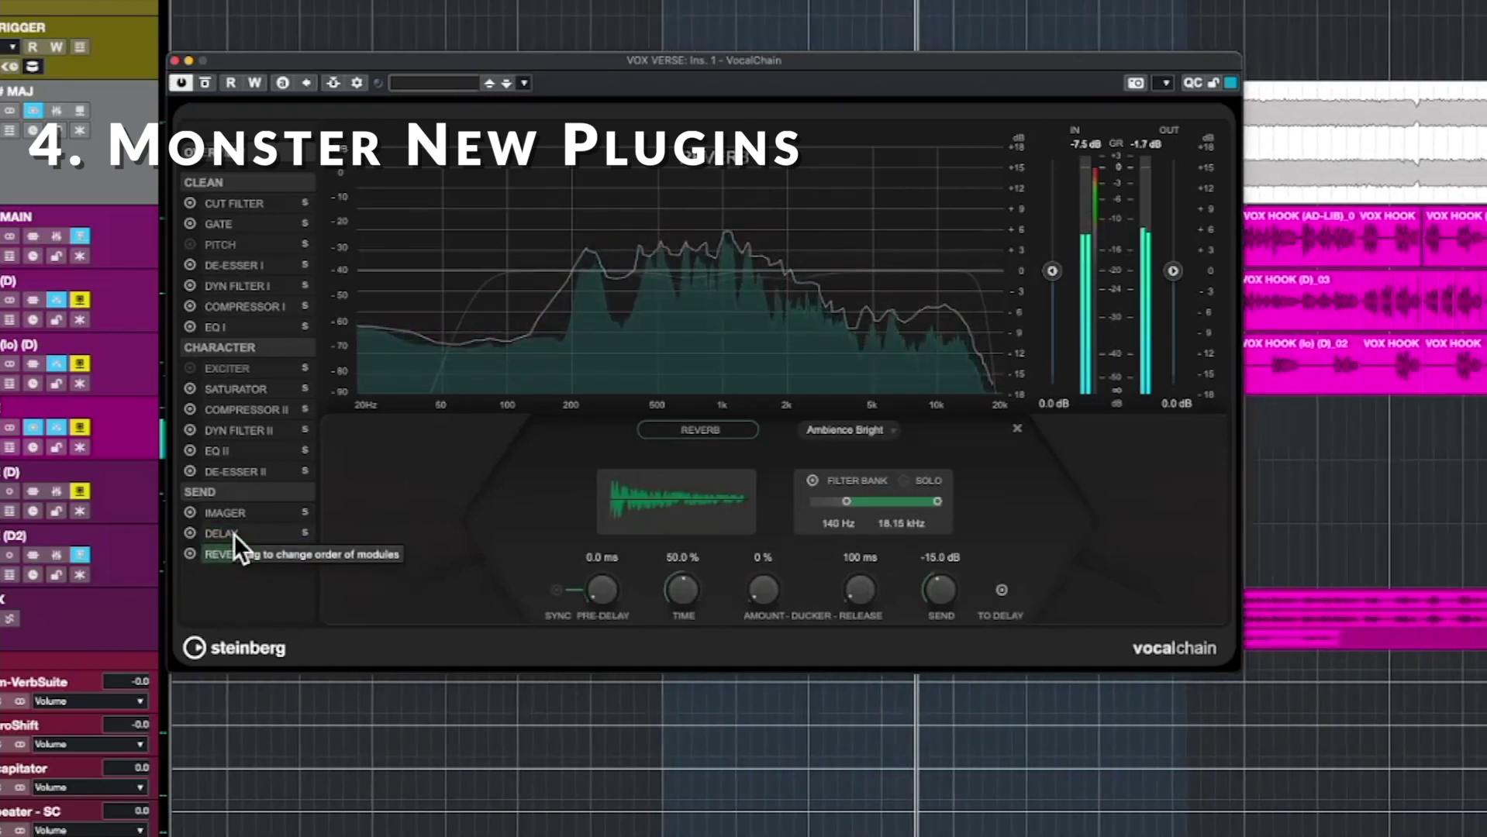
click(1001, 590)
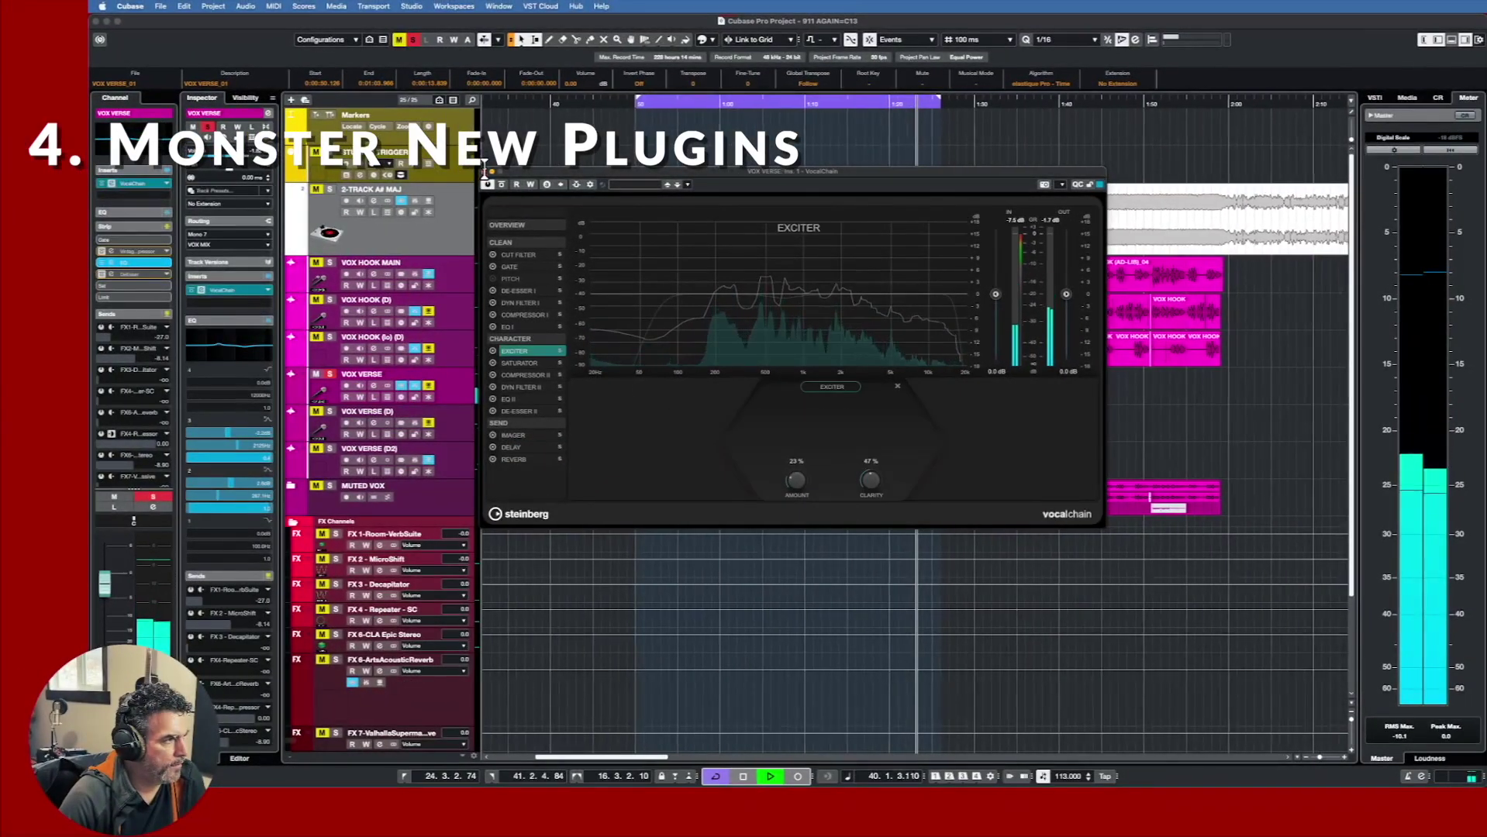
Close VocalChain, unsolo VOX VERSE, and restart playback of the song.
click(379, 138)
key(space)
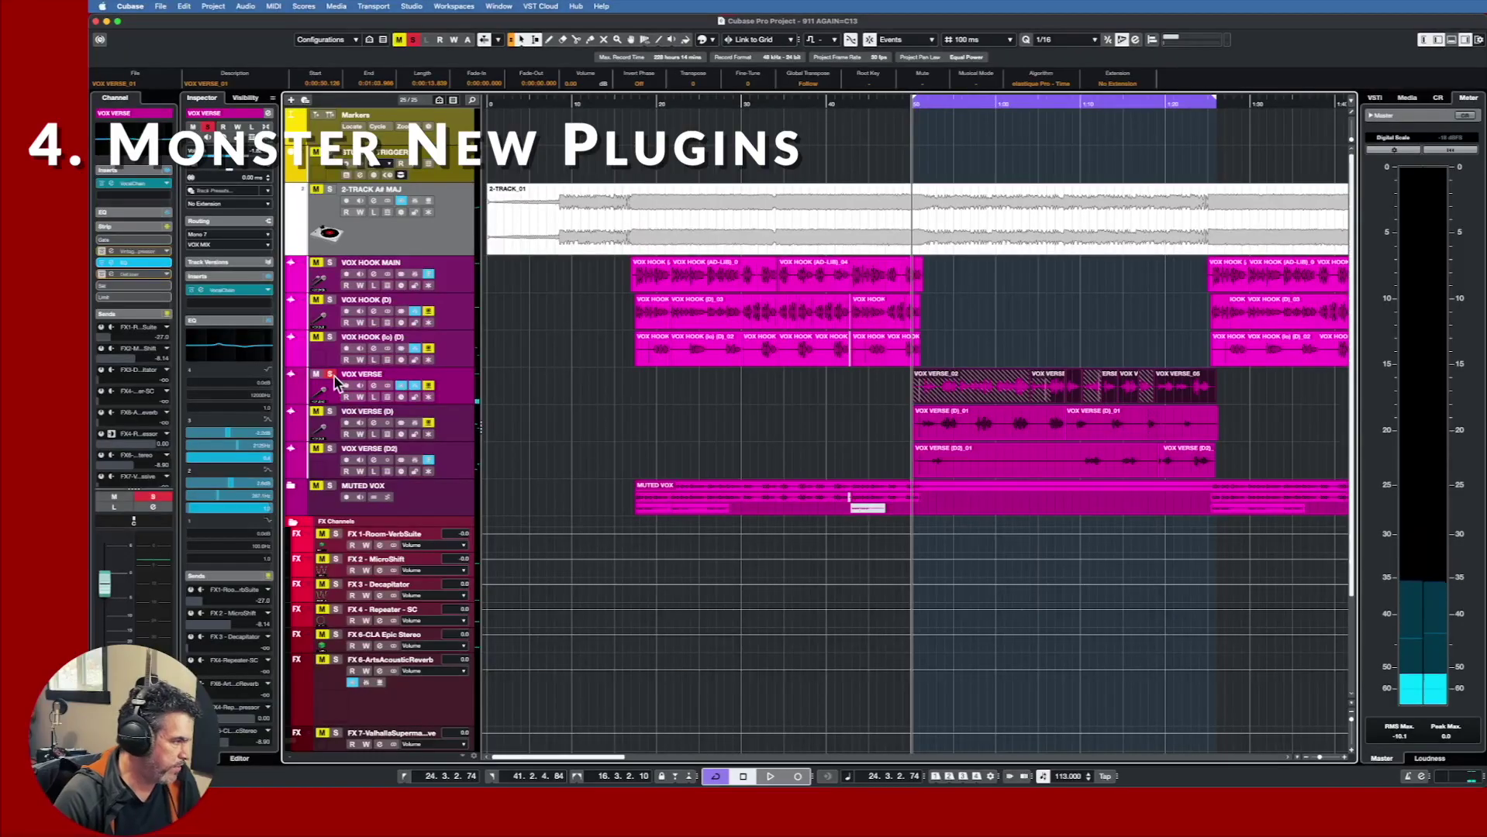
click(331, 375)
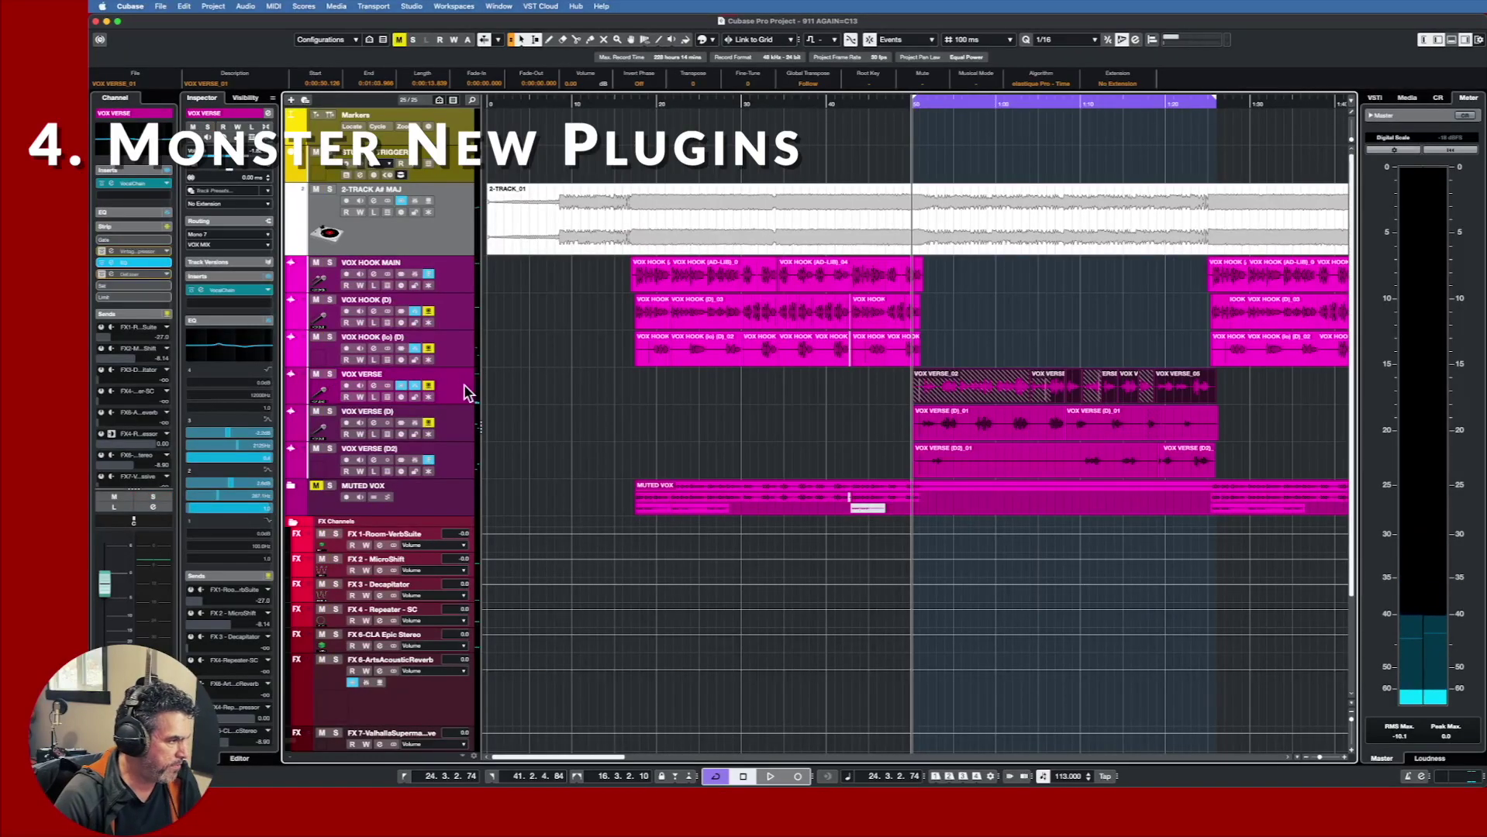
key(space)
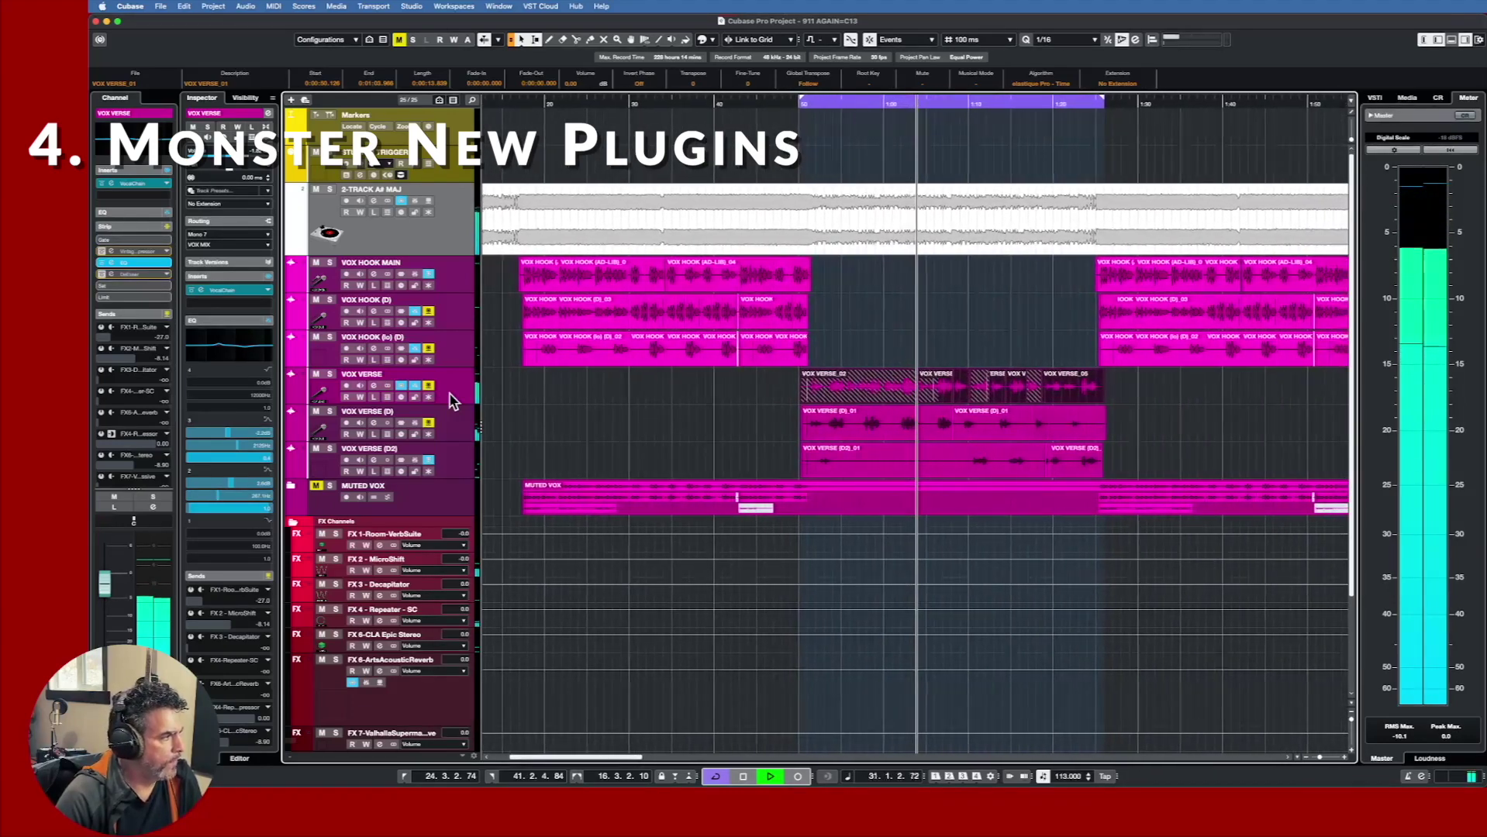
Compare VOX VERSE with its inserts bypassed and active during playback, then stop.
click(266, 276)
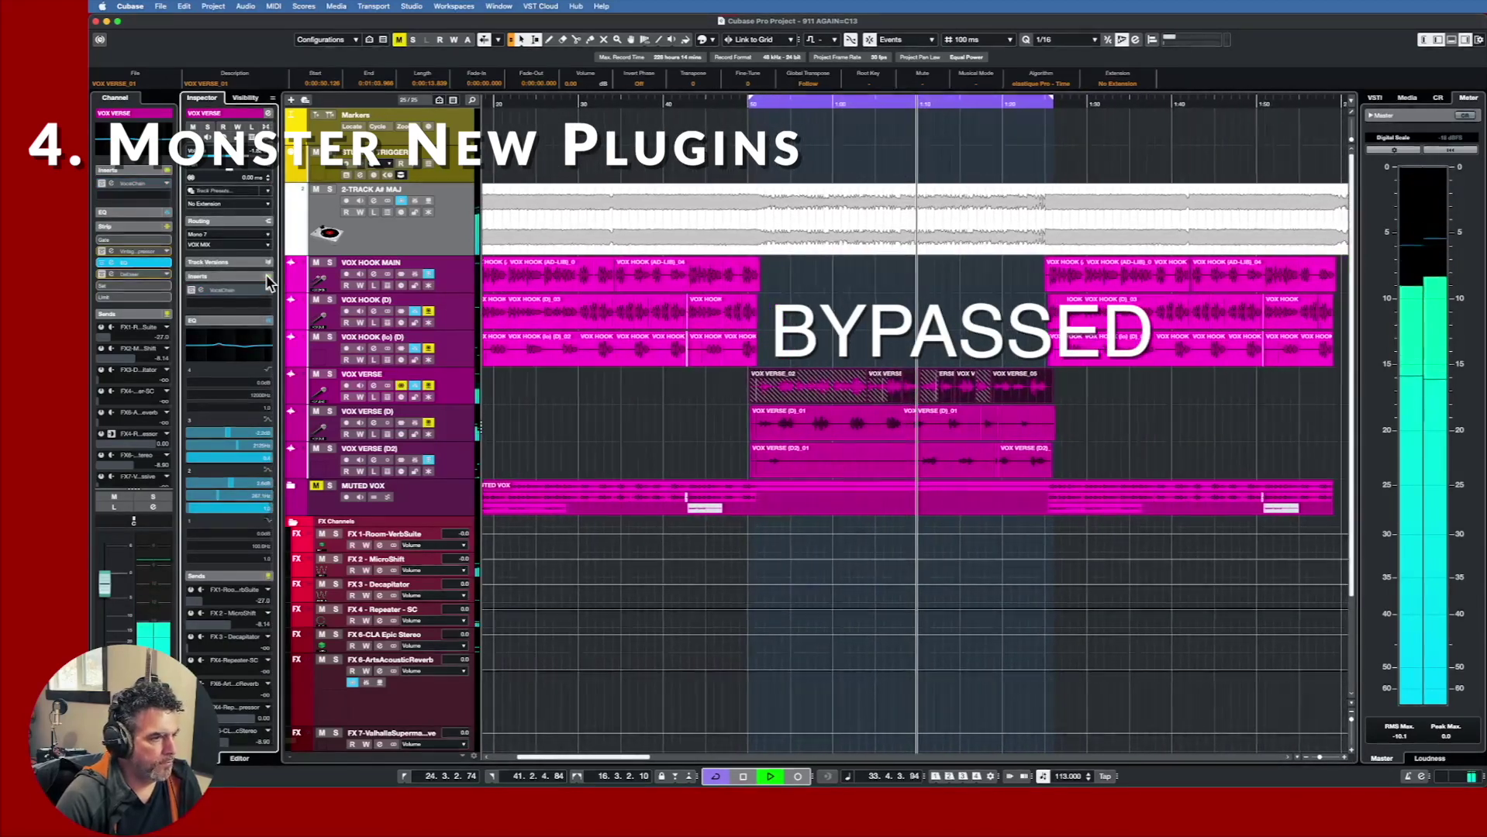
click(266, 276)
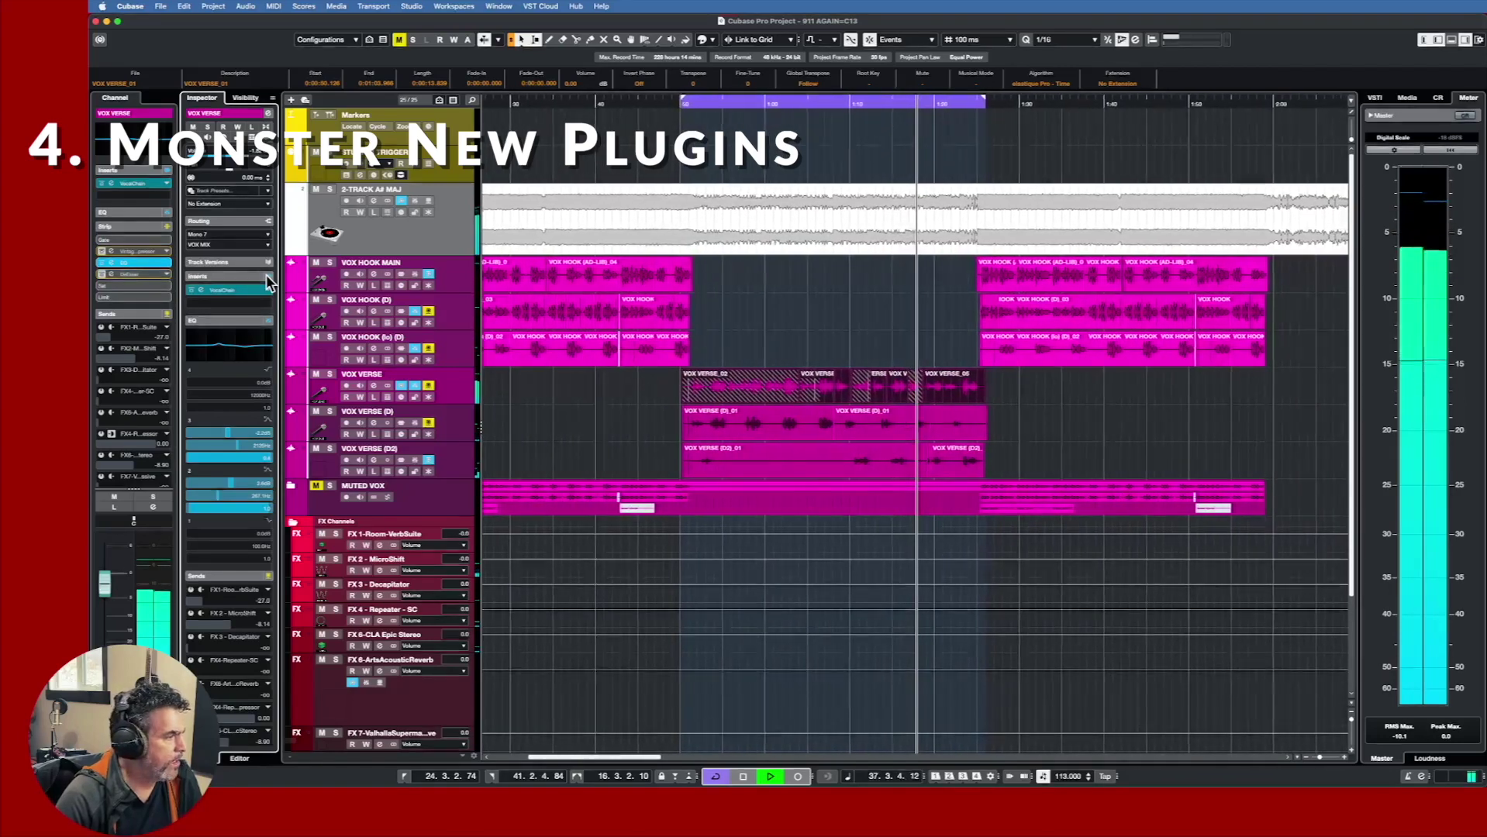
click(266, 276)
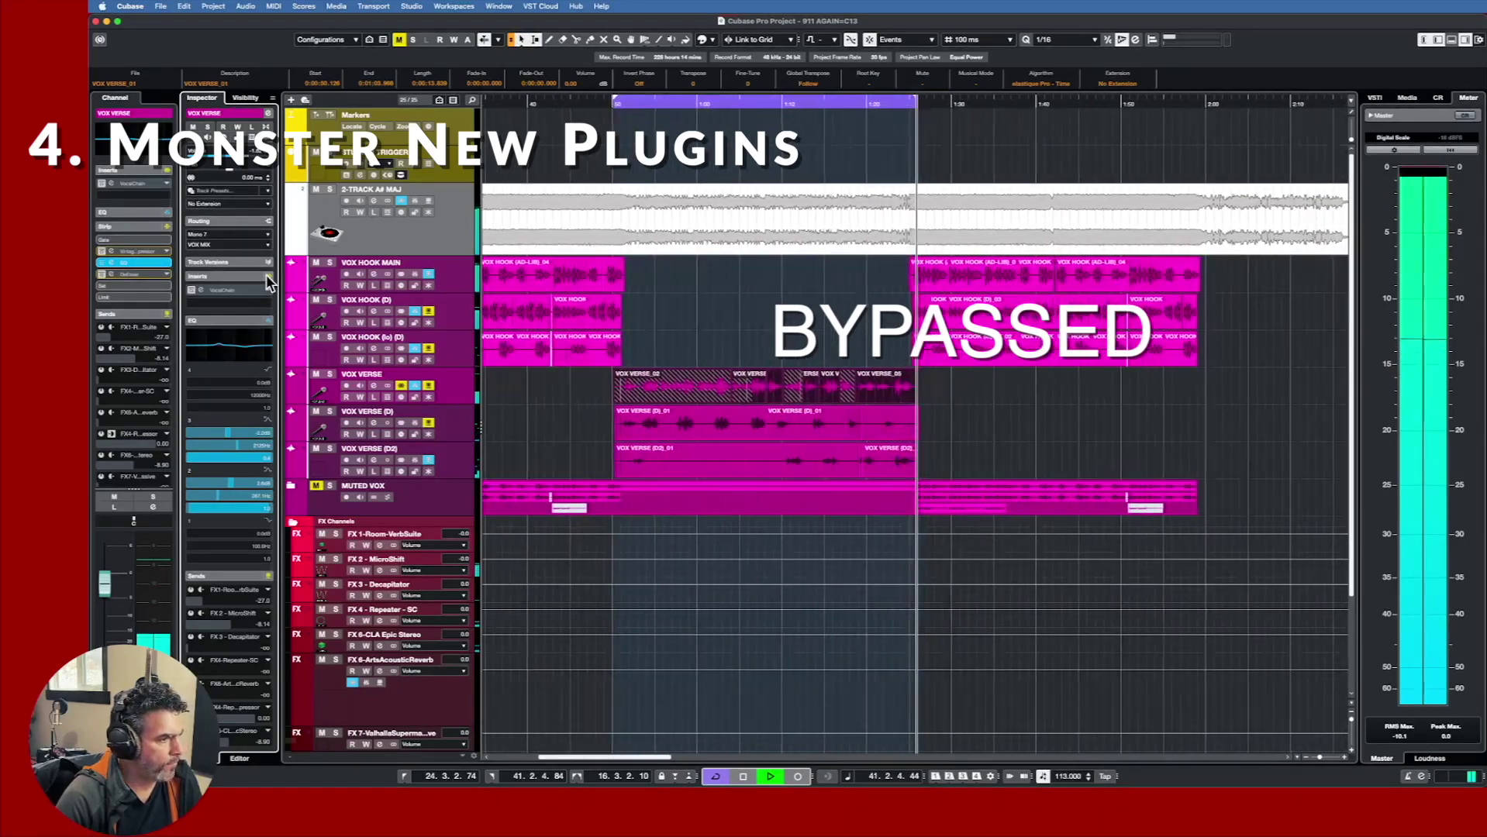
click(267, 277)
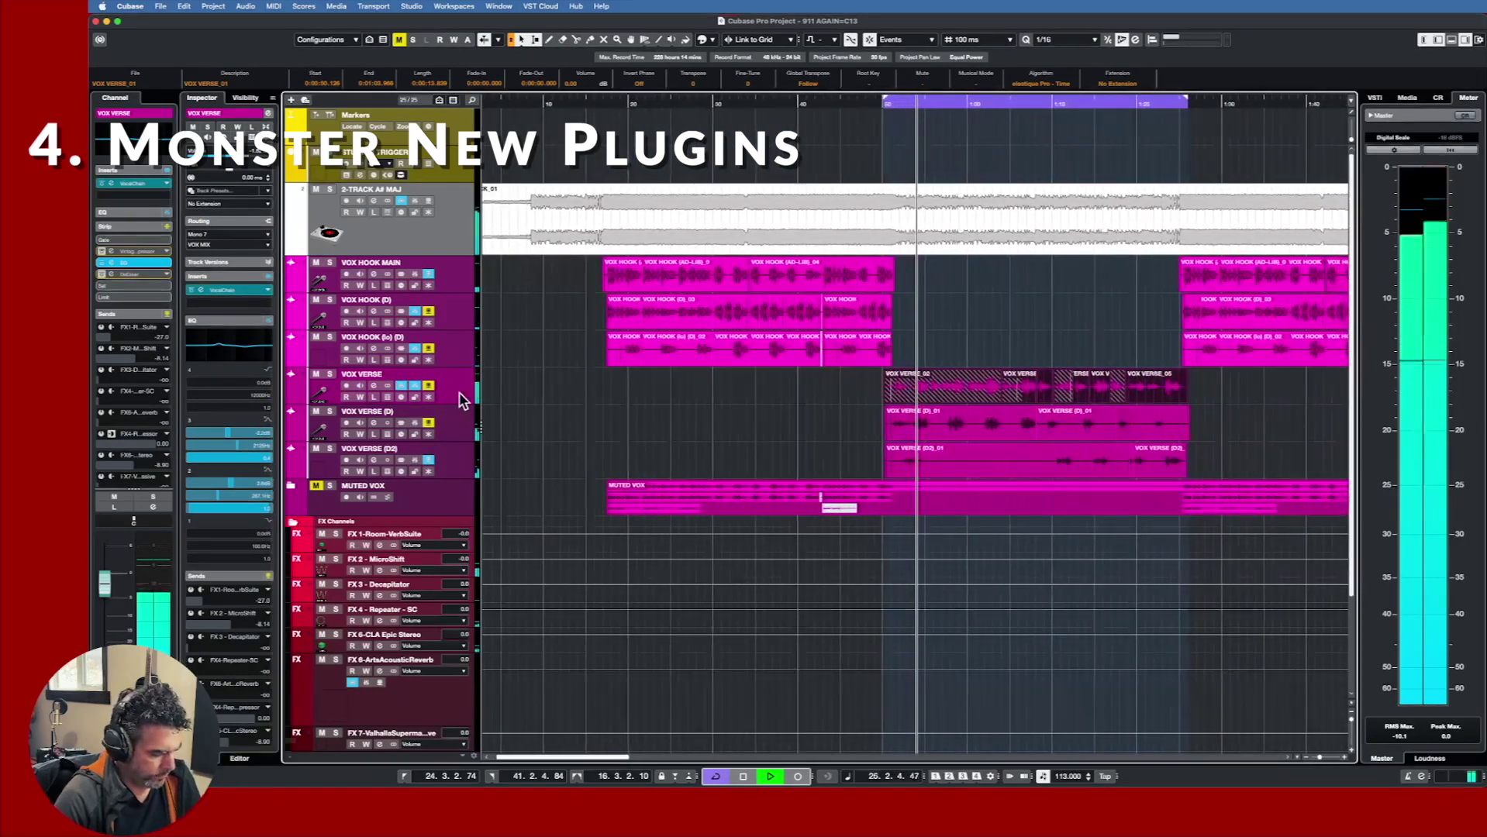
key(h)
key(space)
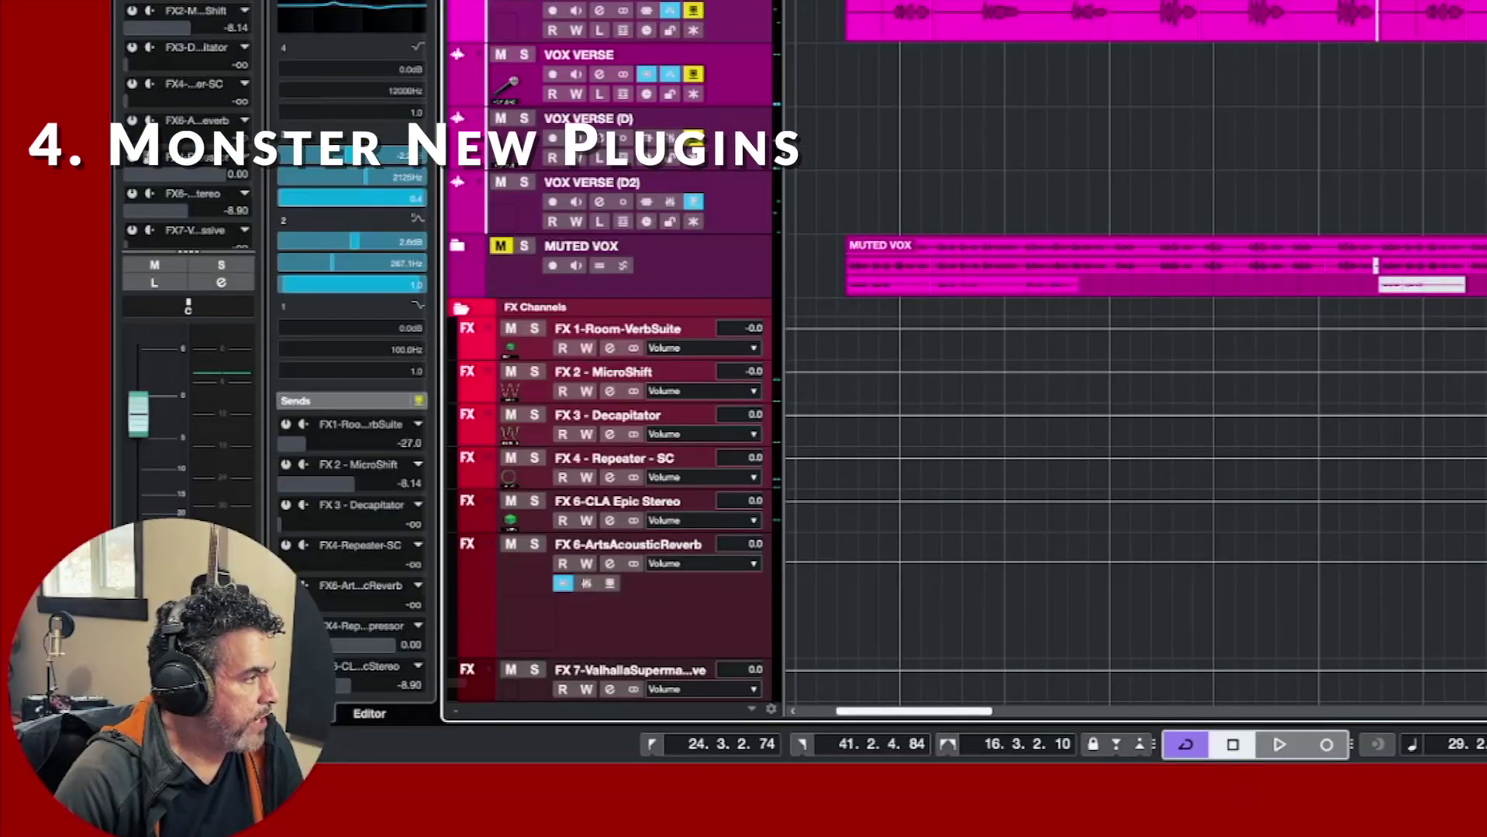
click(192, 290)
click(192, 291)
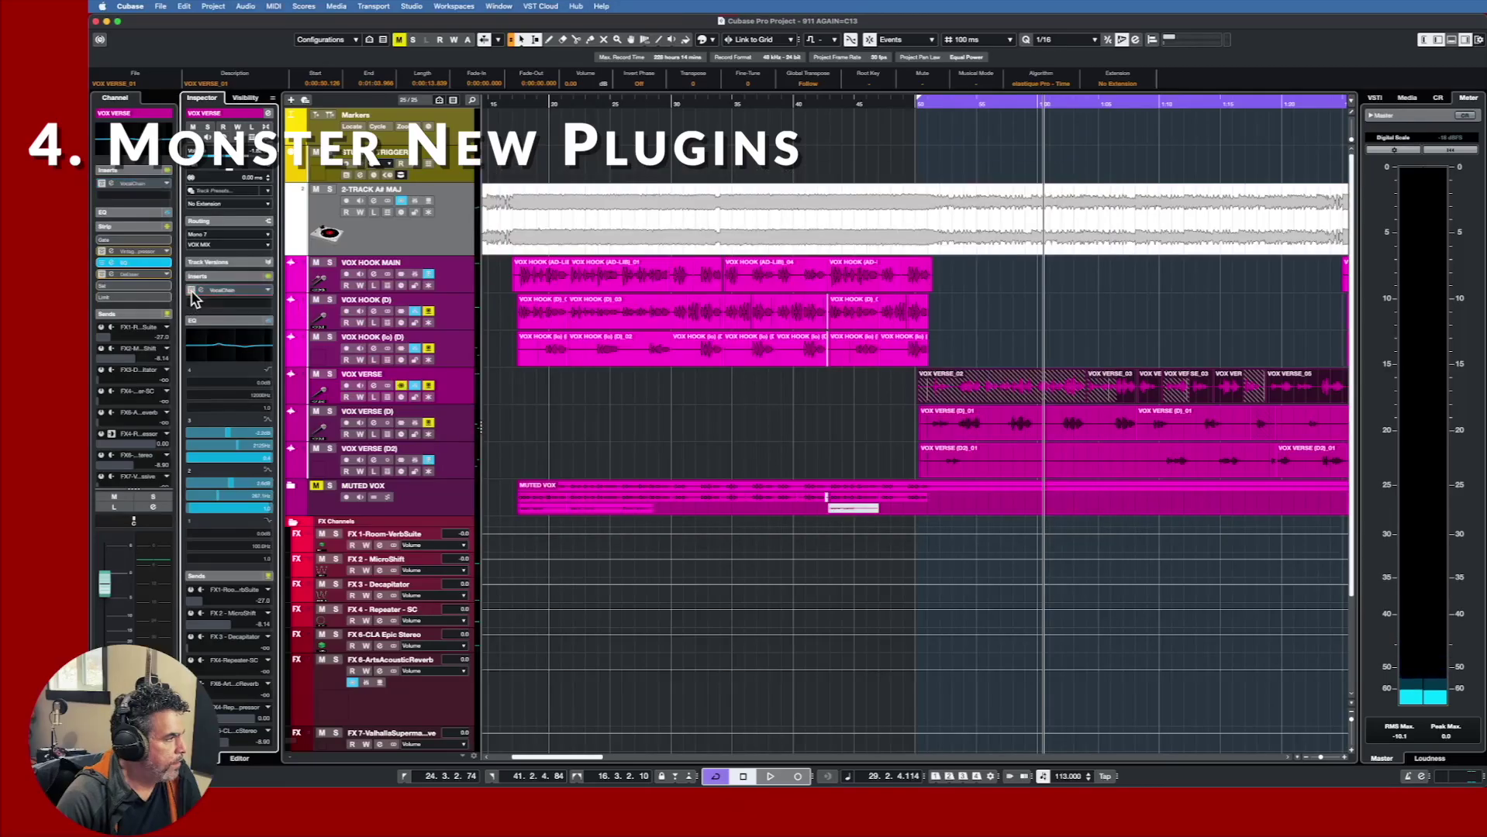
Load EQ-P1A in VOX VERSE insert slot 2 and EQ-M5 in slot 3, arranging both windows.
click(264, 304)
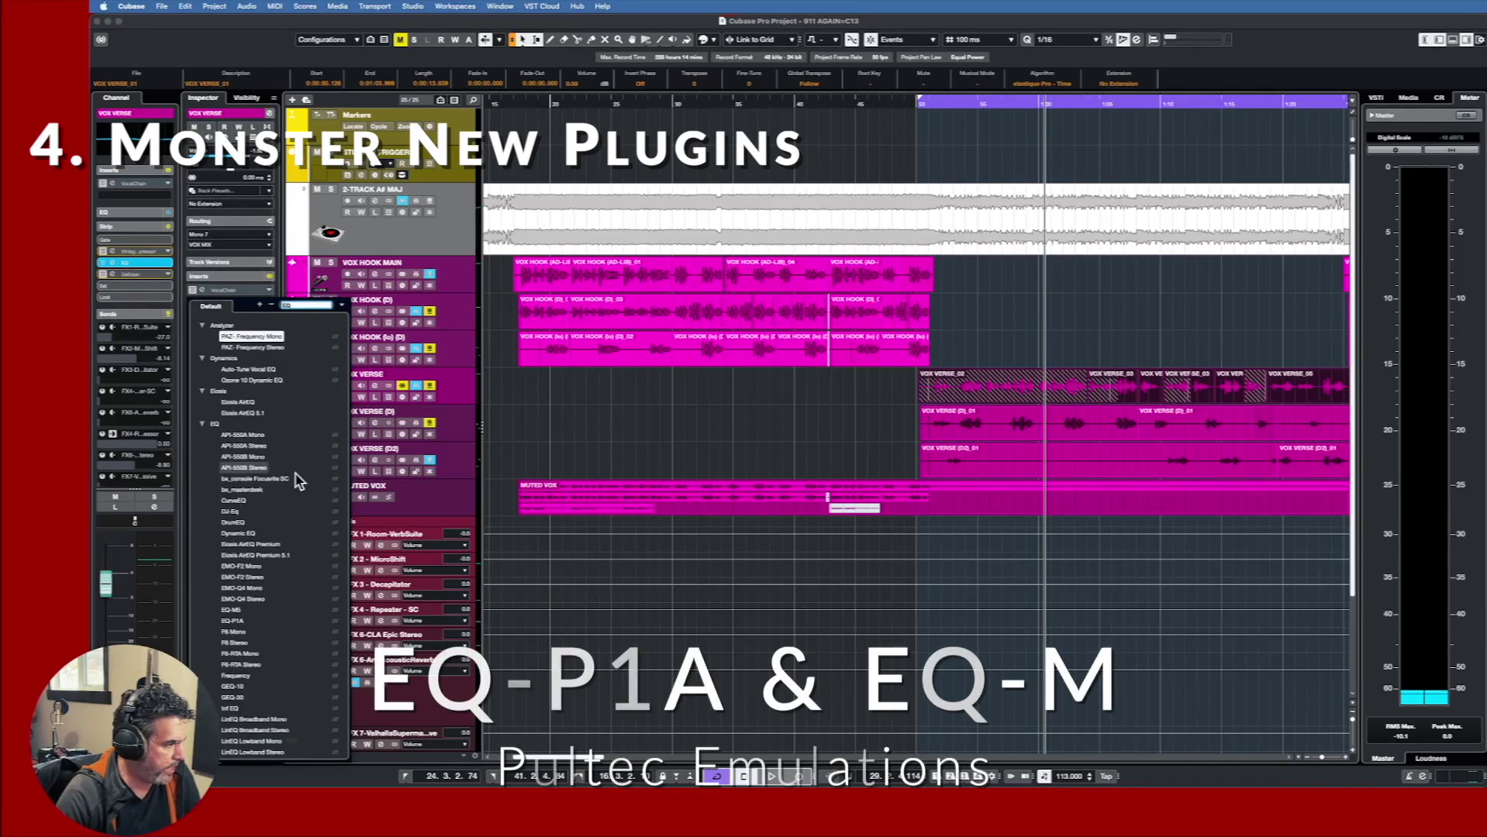
click(233, 621)
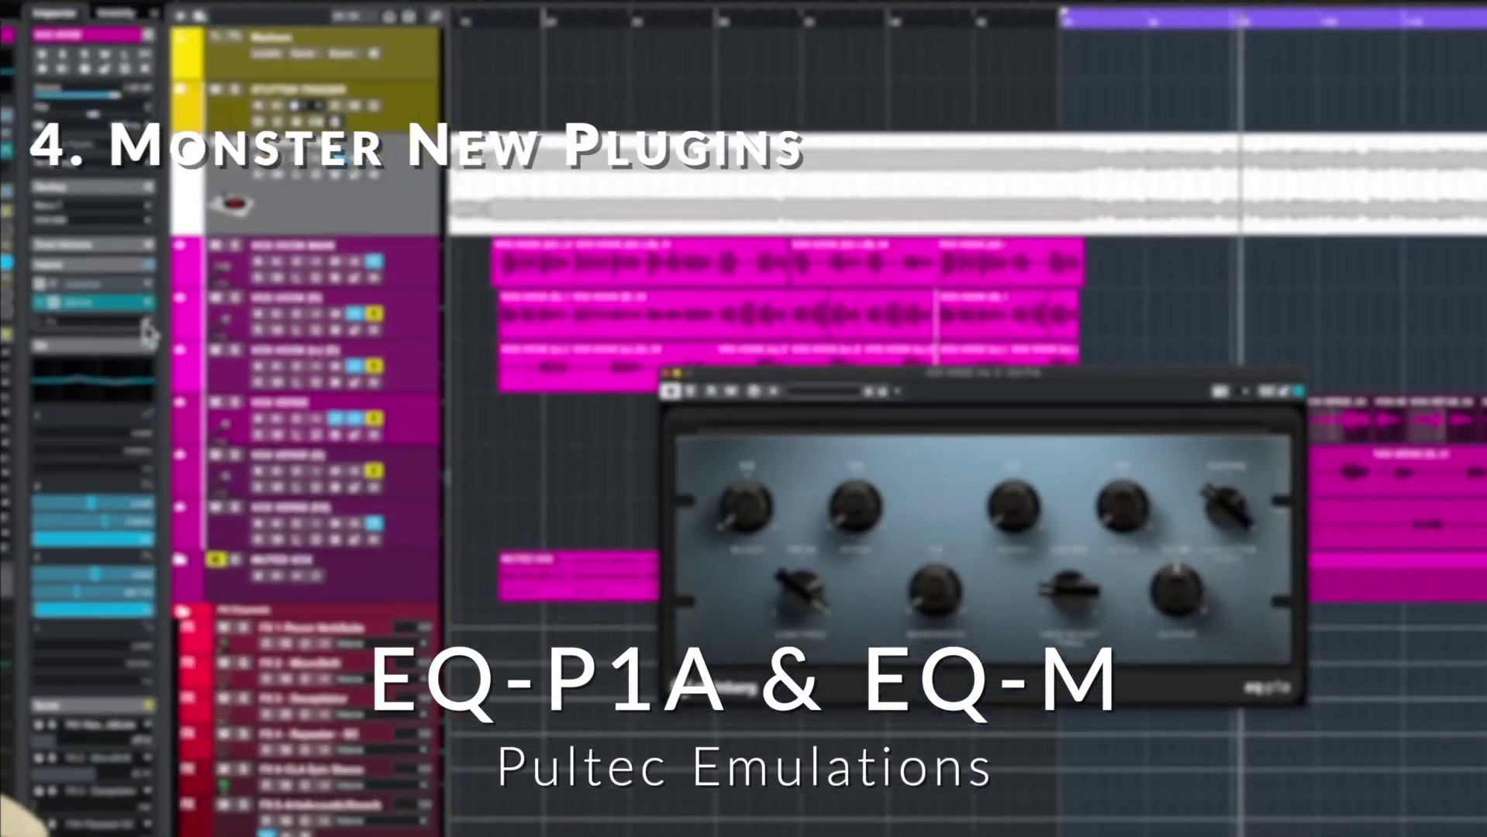
click(150, 334)
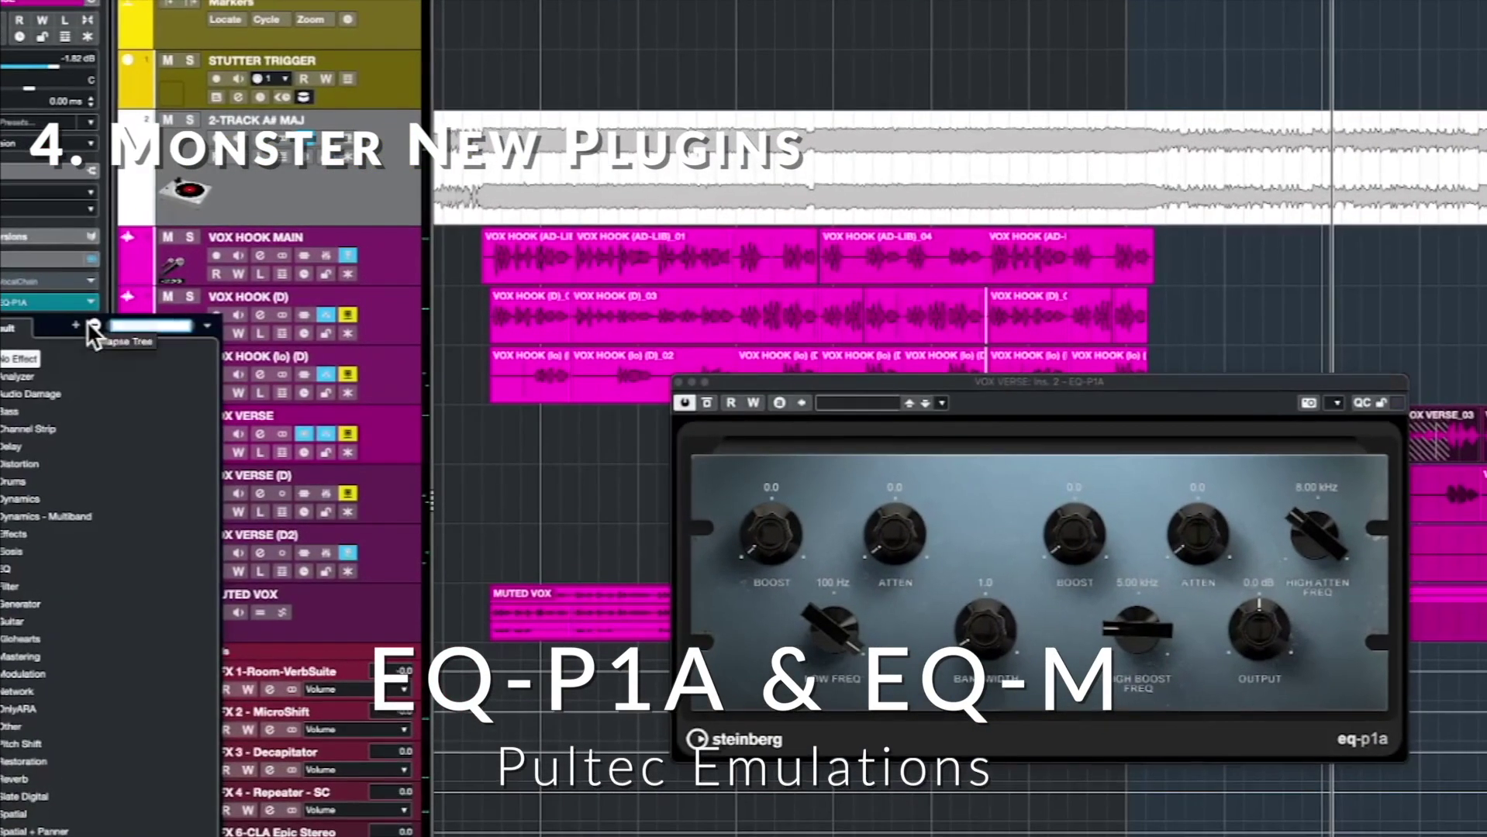
click(87, 321)
drag(1040, 82, 877, 29)
drag(1058, 381, 802, 484)
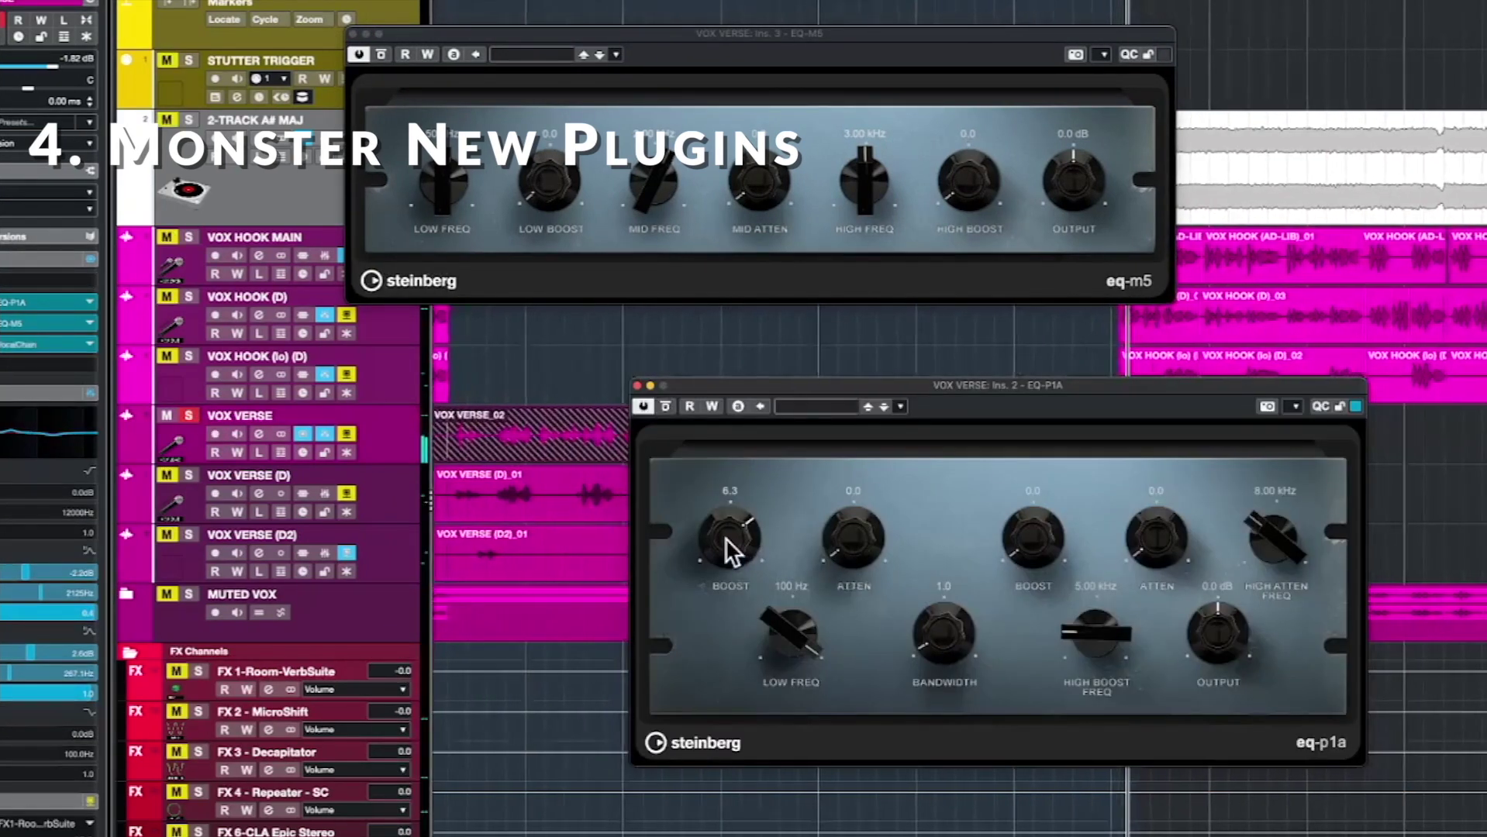
Set EQ-P1A low boost to 6.4 and attenuation to 7.0, comparing it bypassed and active.
drag(725, 537, 725, 535)
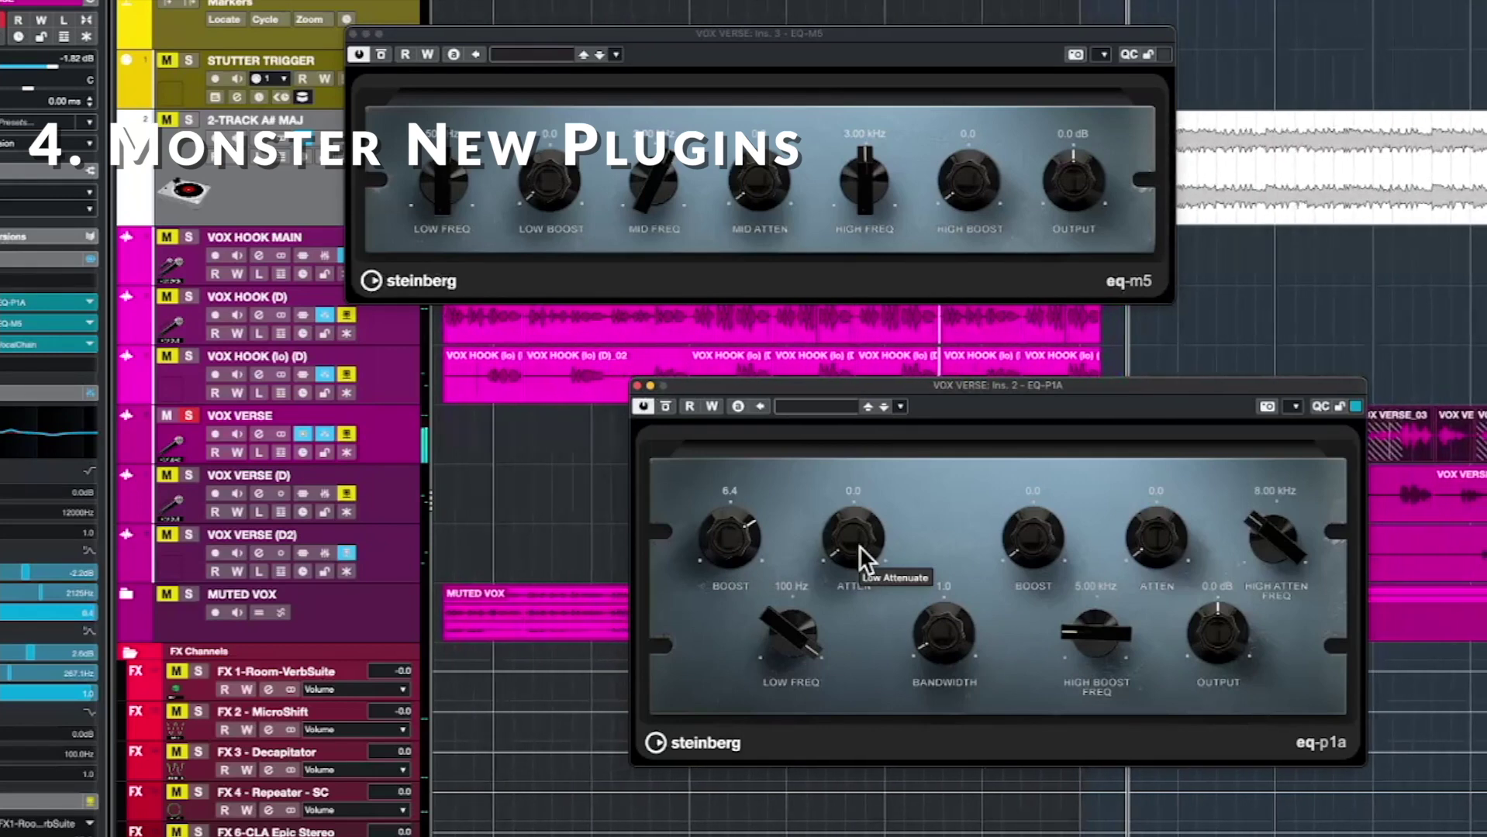
drag(858, 545, 850, 415)
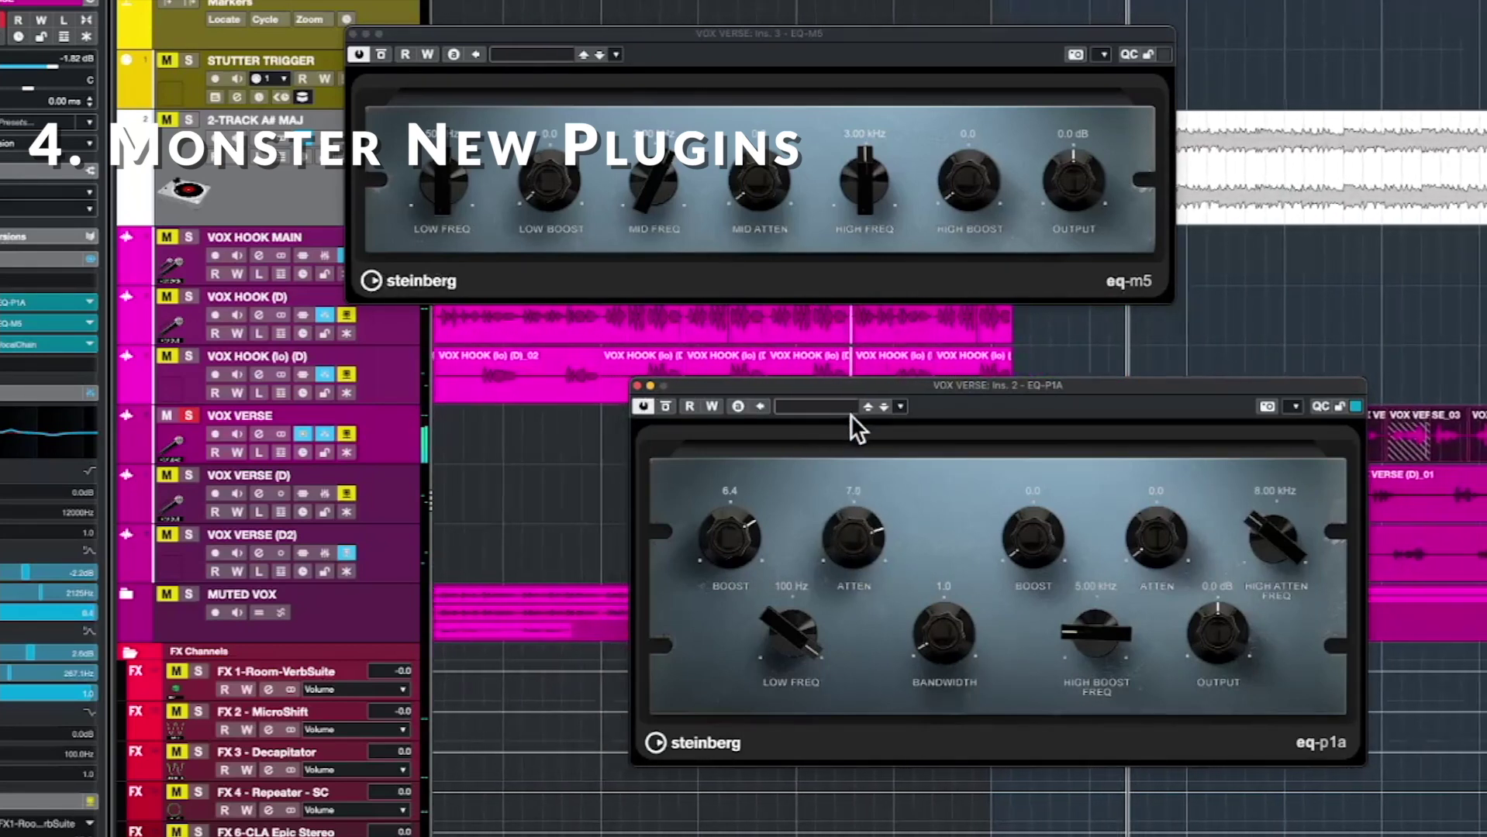
click(666, 405)
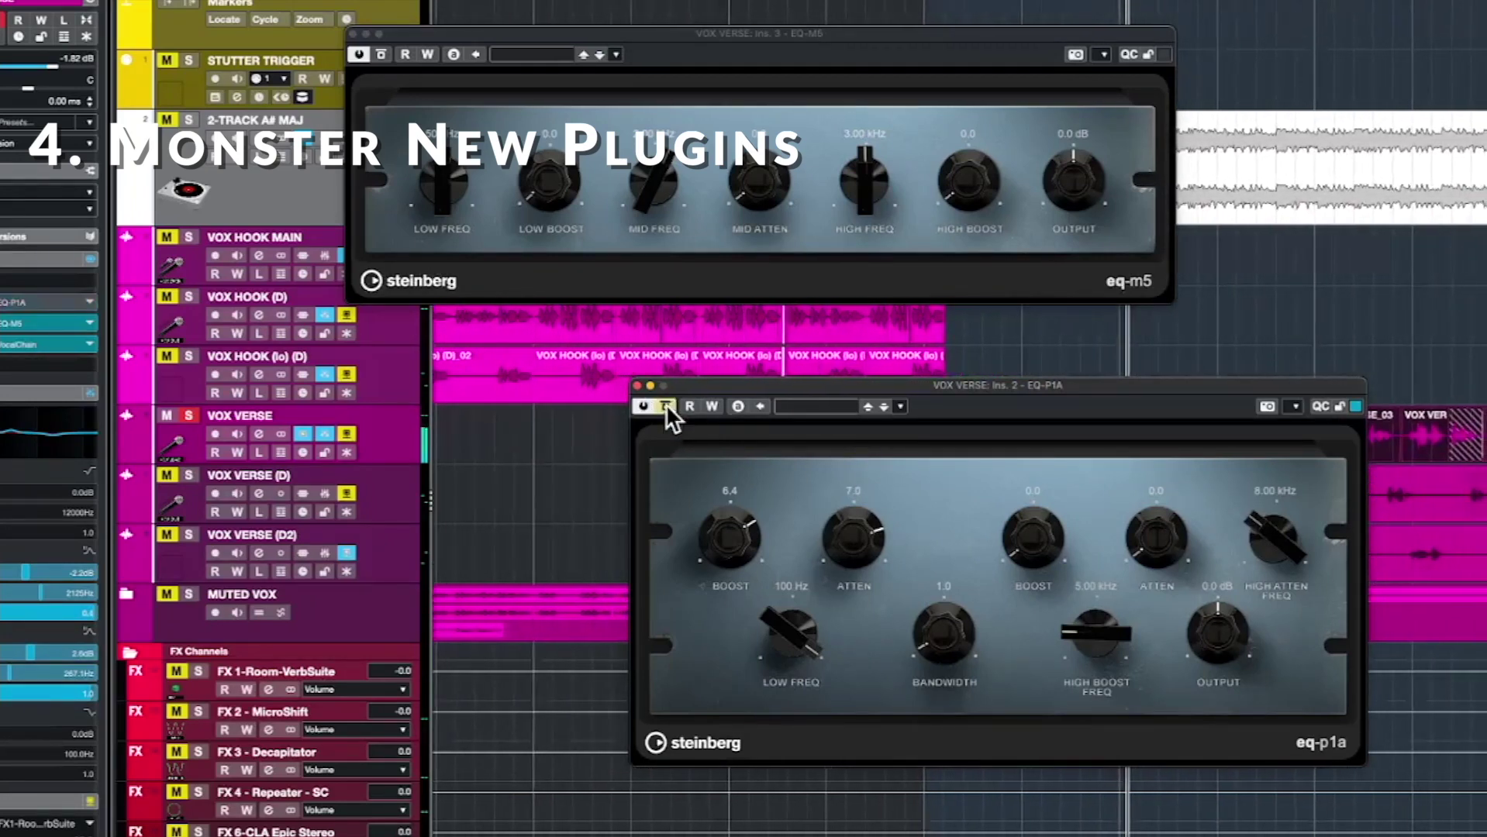
click(666, 405)
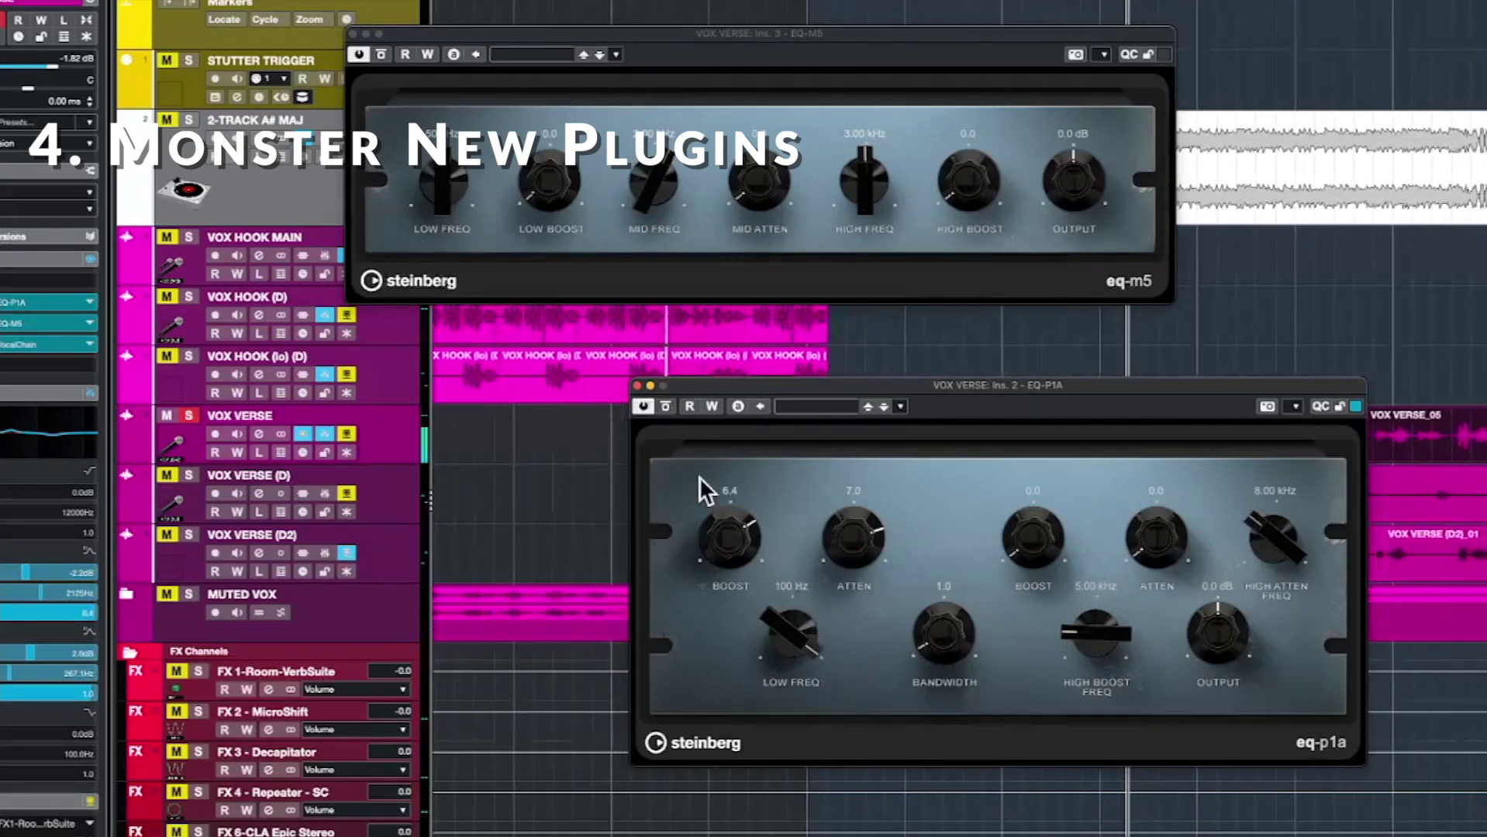
Open the VOX VERSE VocalChain editor and switch its EQ II module to the P1A model.
click(518, 376)
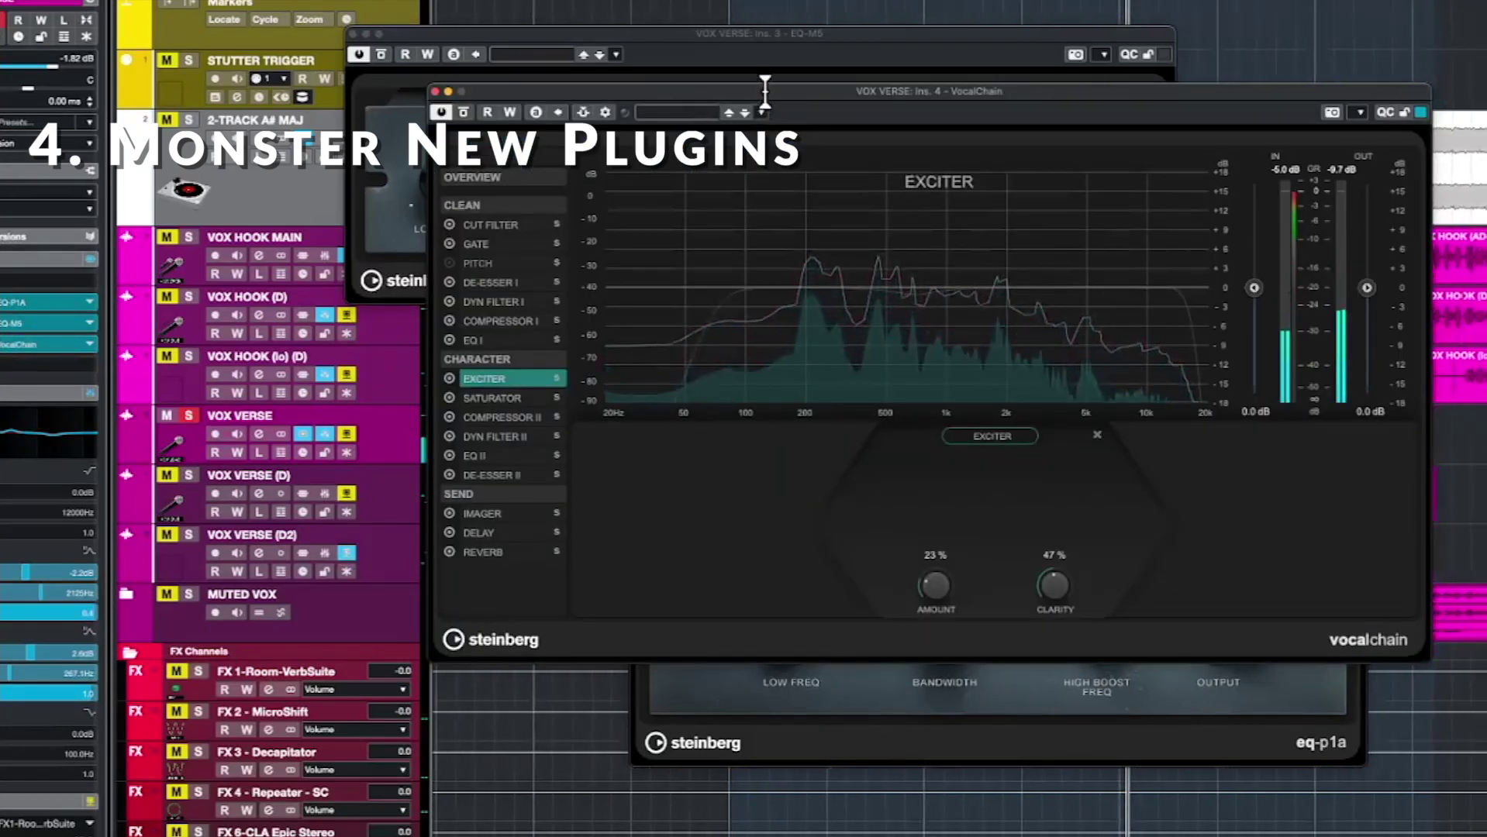
drag(829, 93, 910, 221)
click(568, 585)
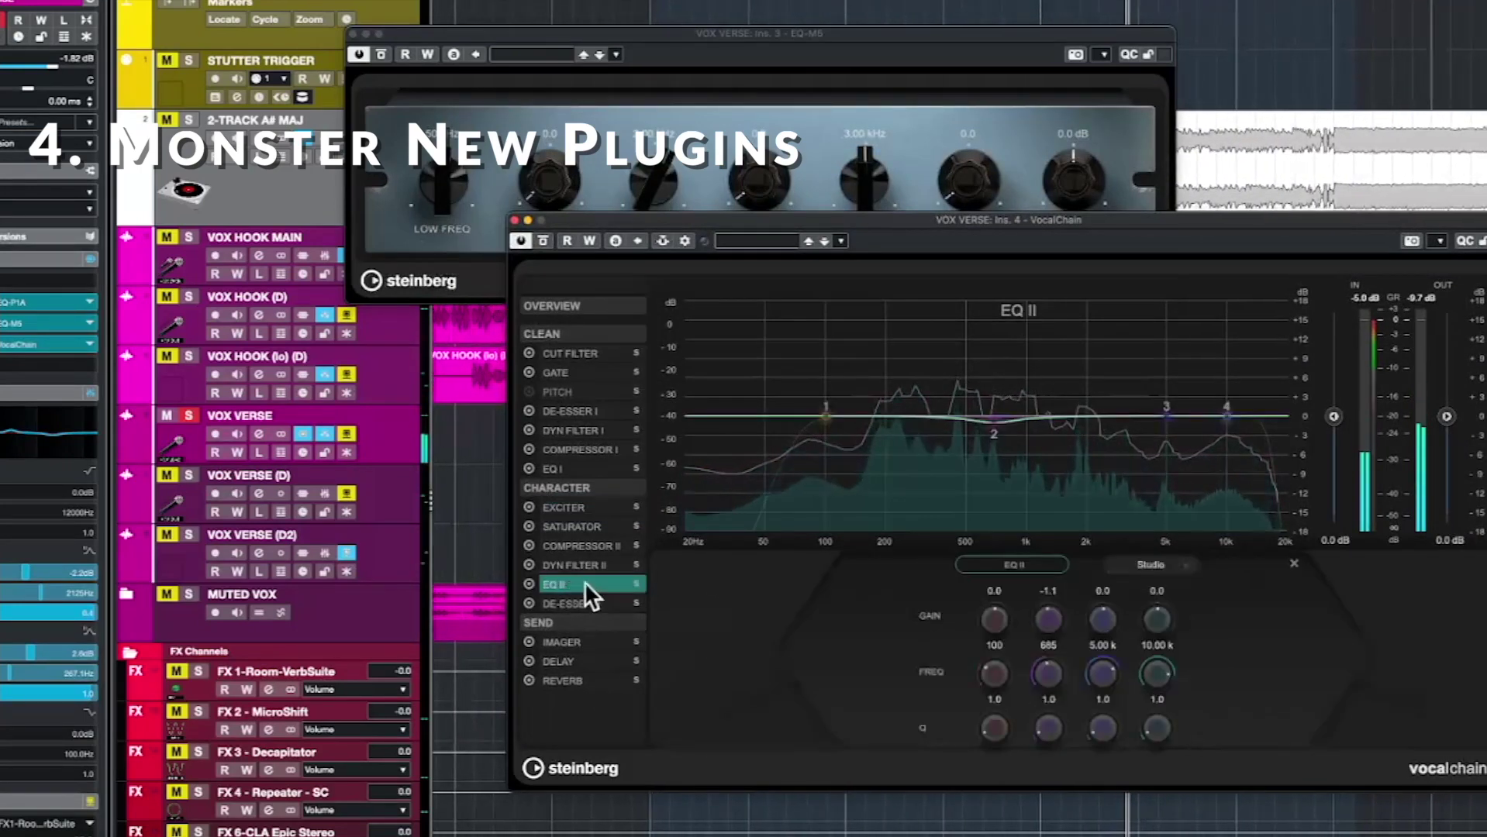
click(1173, 566)
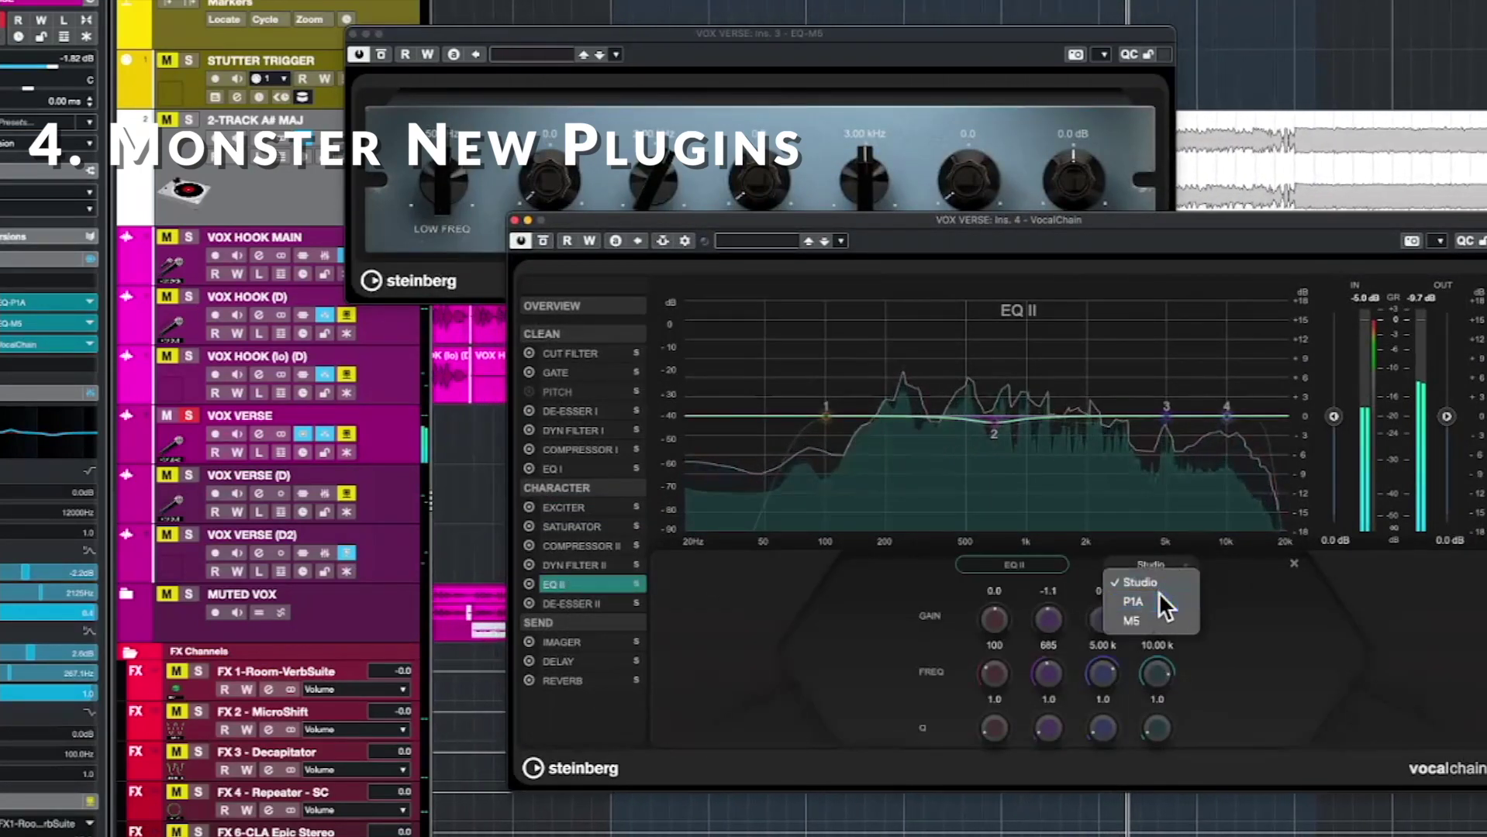
click(1158, 593)
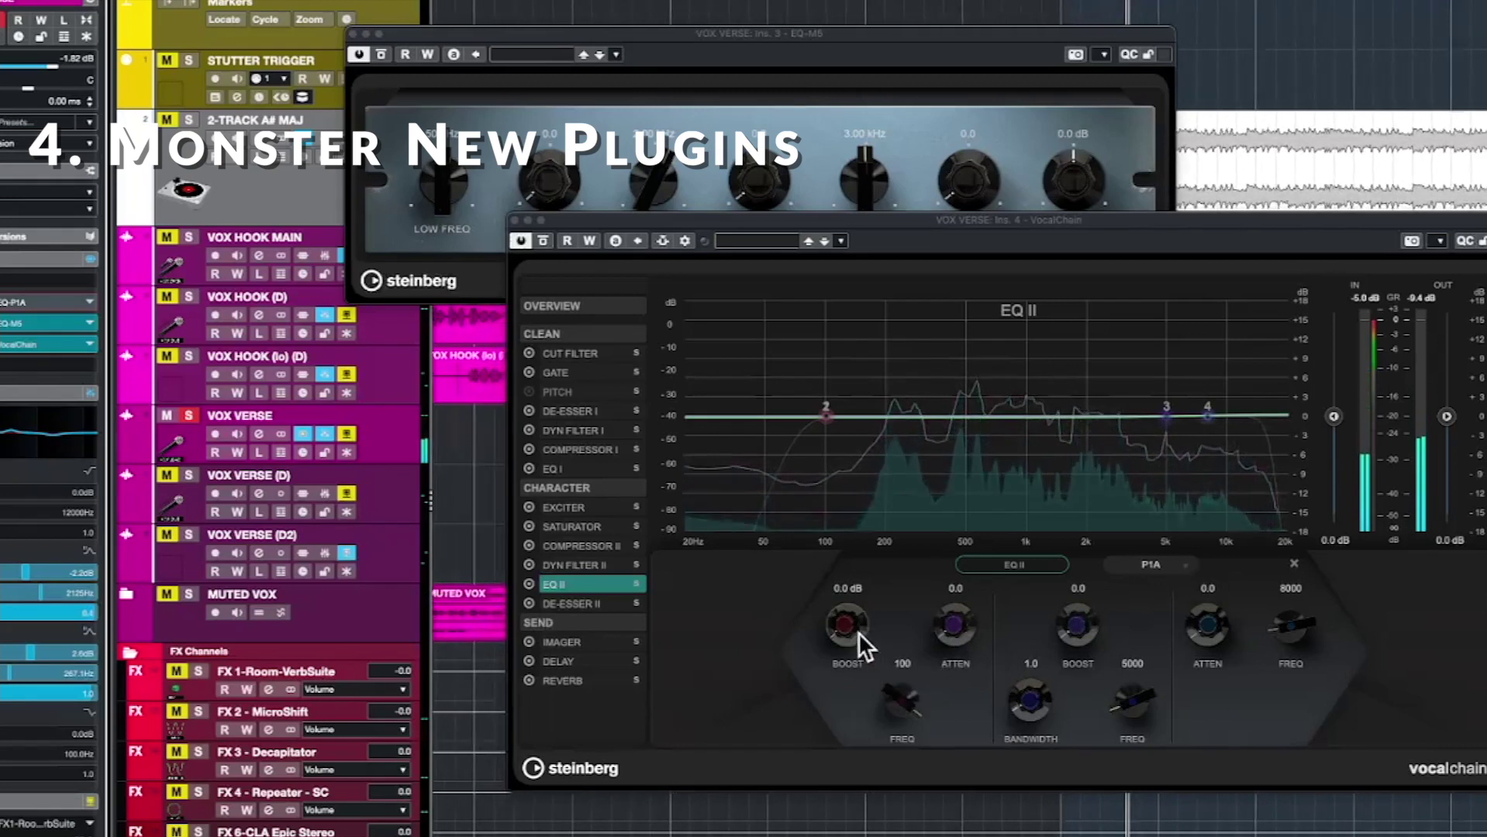
Dial in a 4.9 dB low boost, 5.1 cut, and a narrowed 6.5 high boost at 3000.
drag(851, 629, 842, 533)
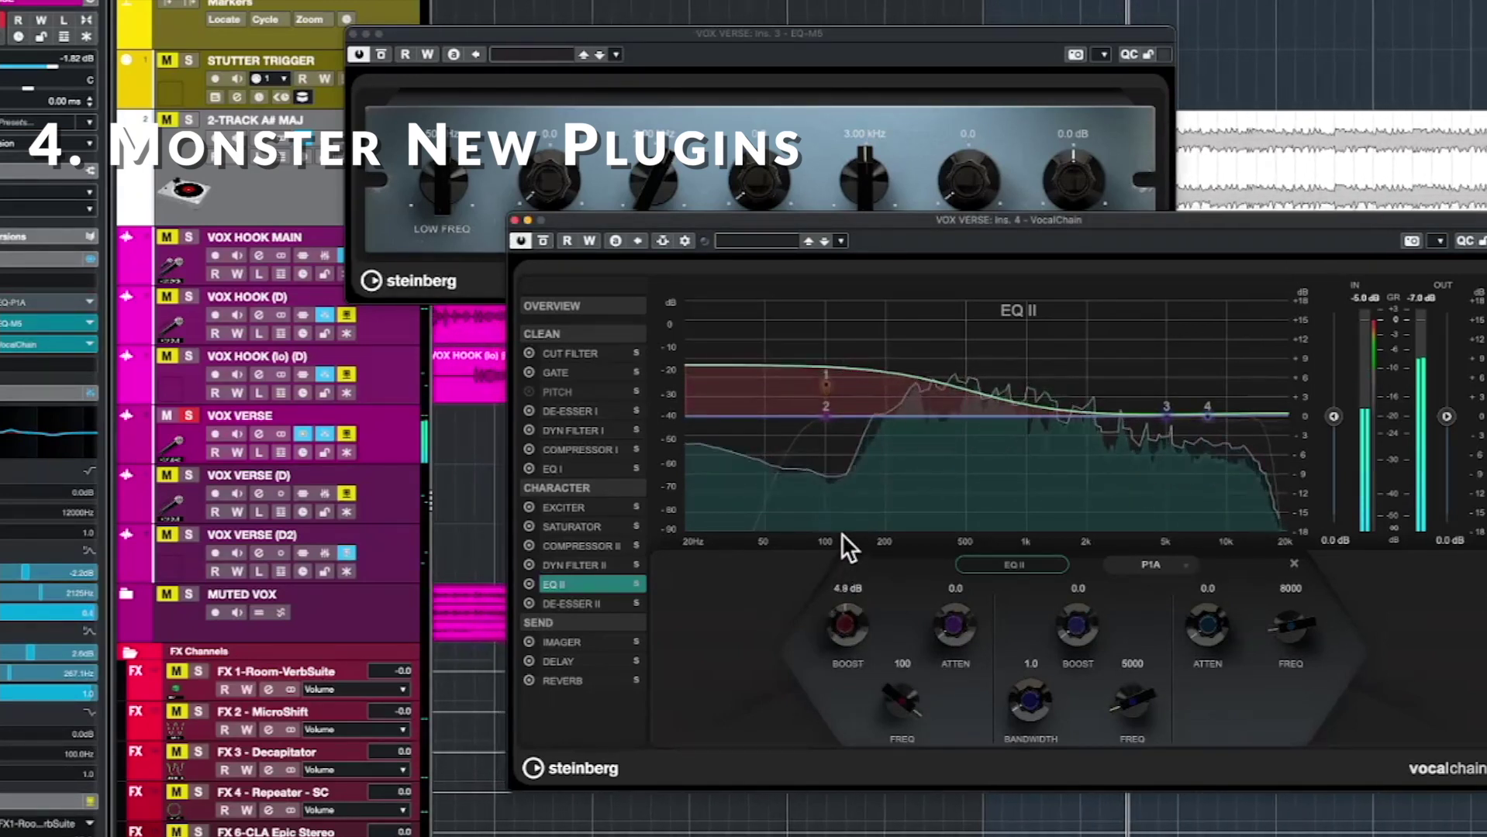
drag(954, 628, 971, 555)
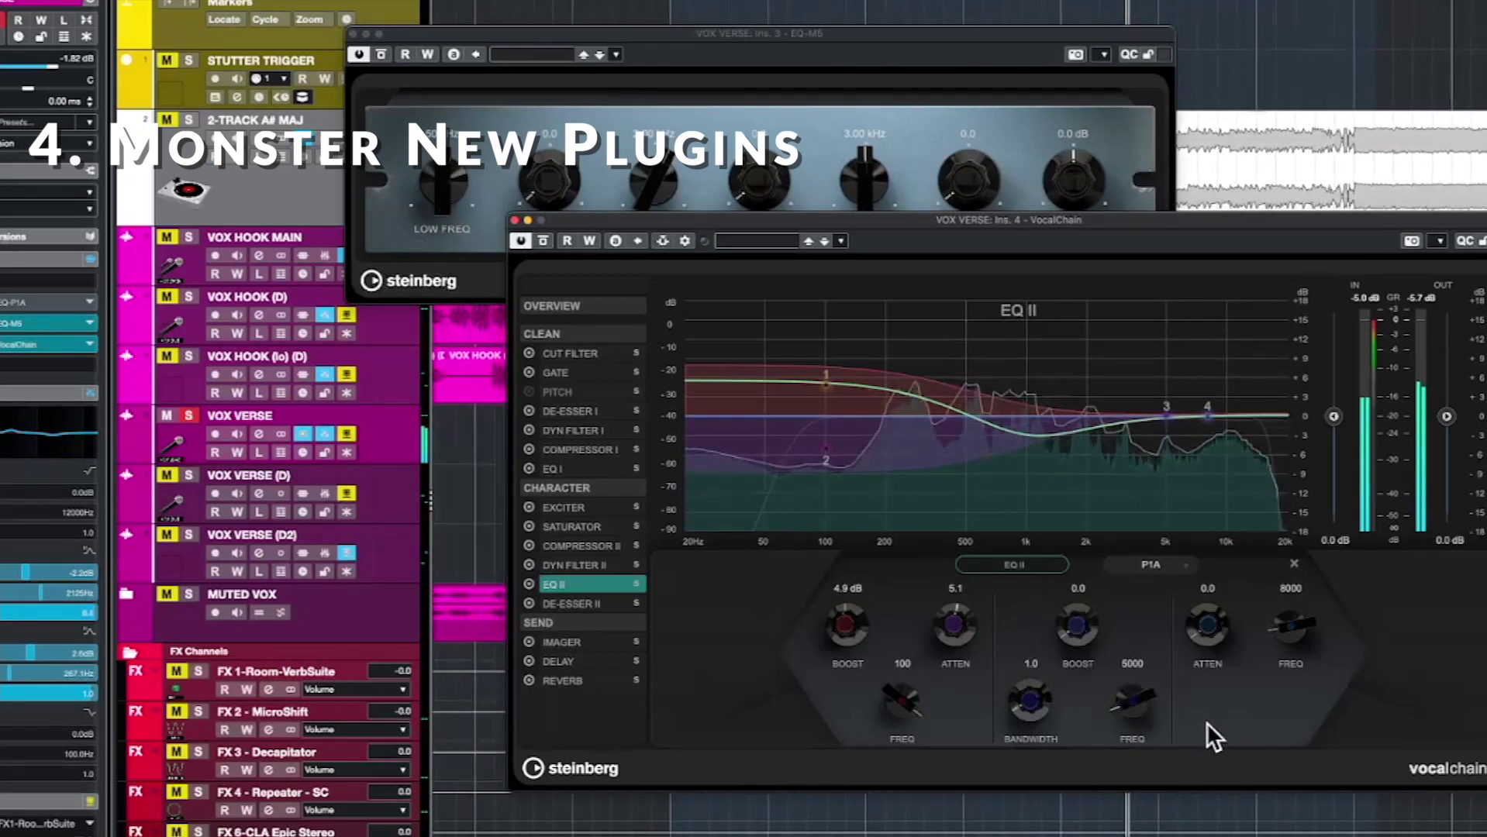
drag(1073, 629, 1074, 599)
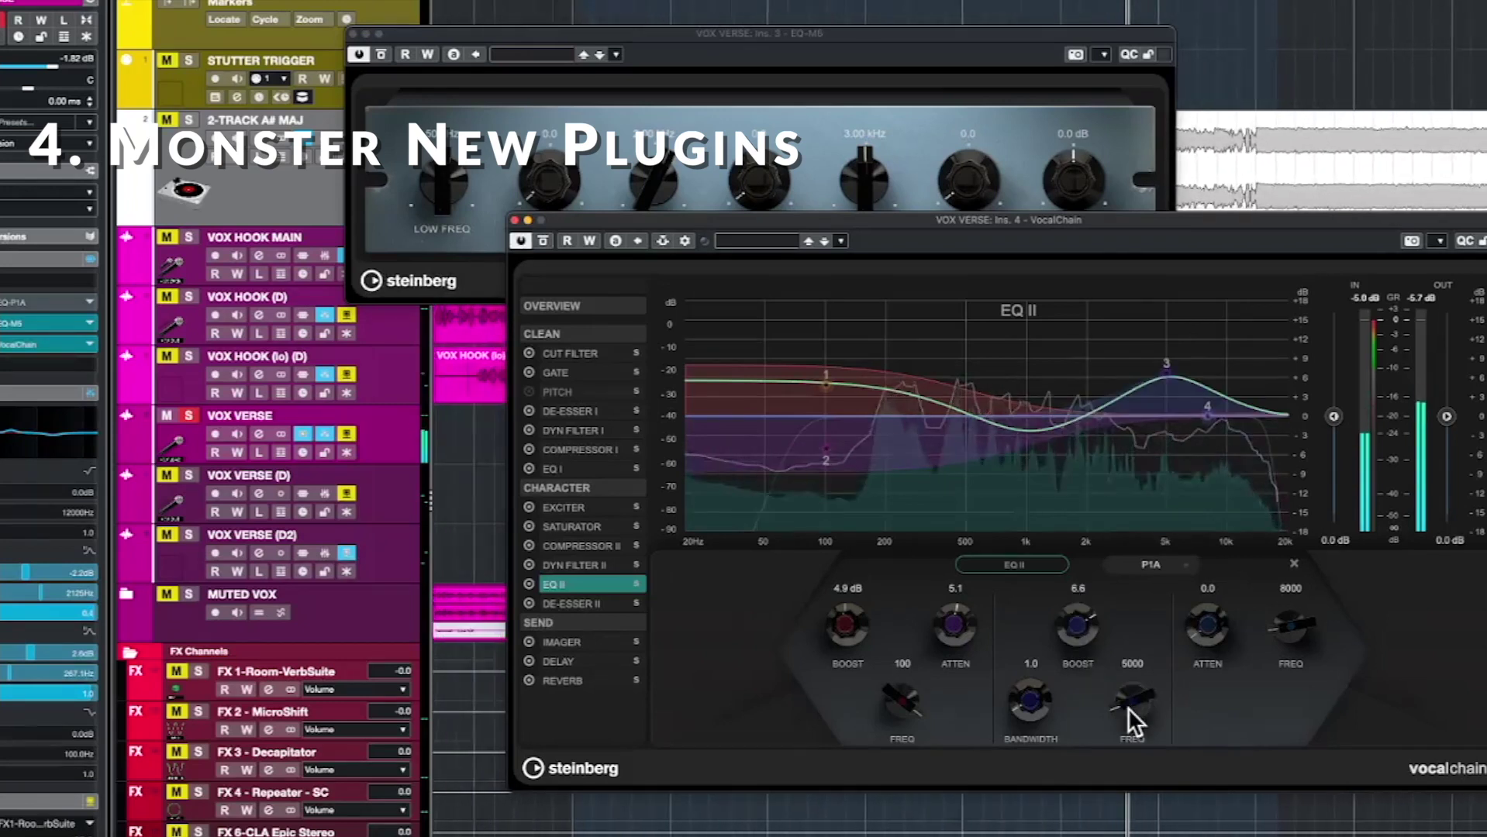
drag(1124, 711, 1149, 762)
drag(1029, 705, 1035, 745)
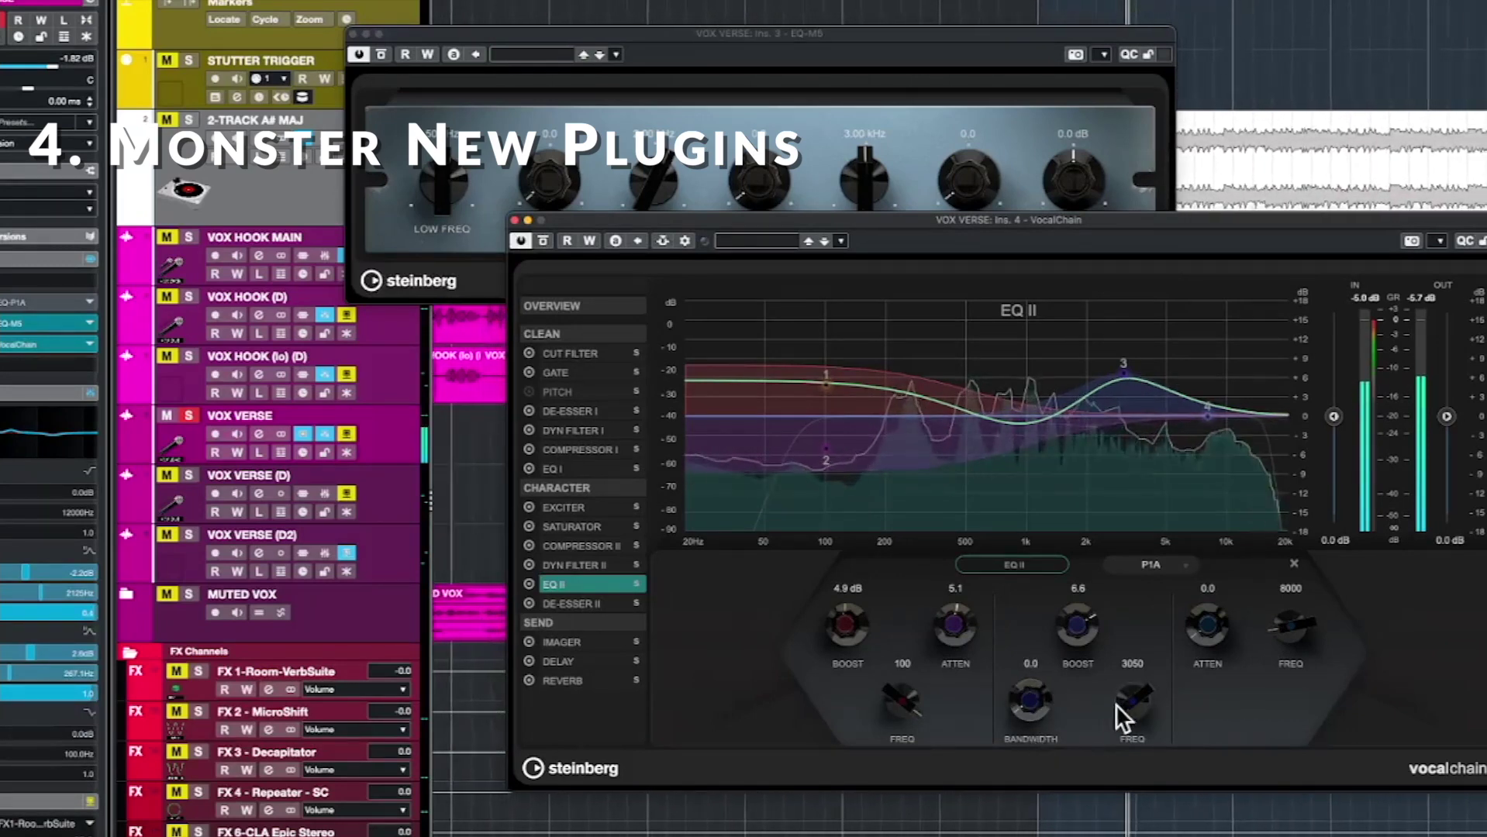
drag(1213, 627, 1215, 543)
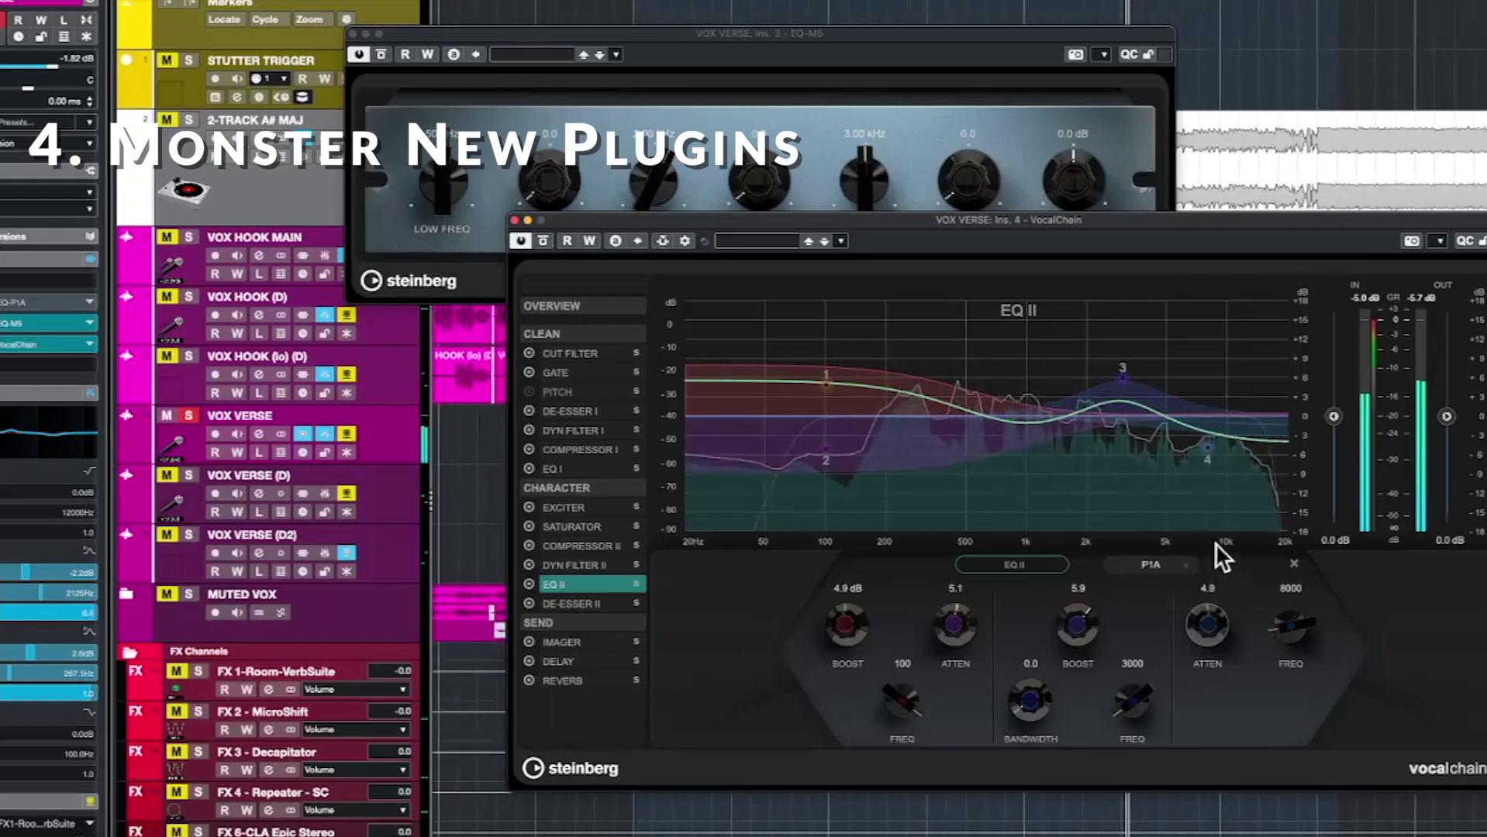
drag(1278, 624, 1280, 543)
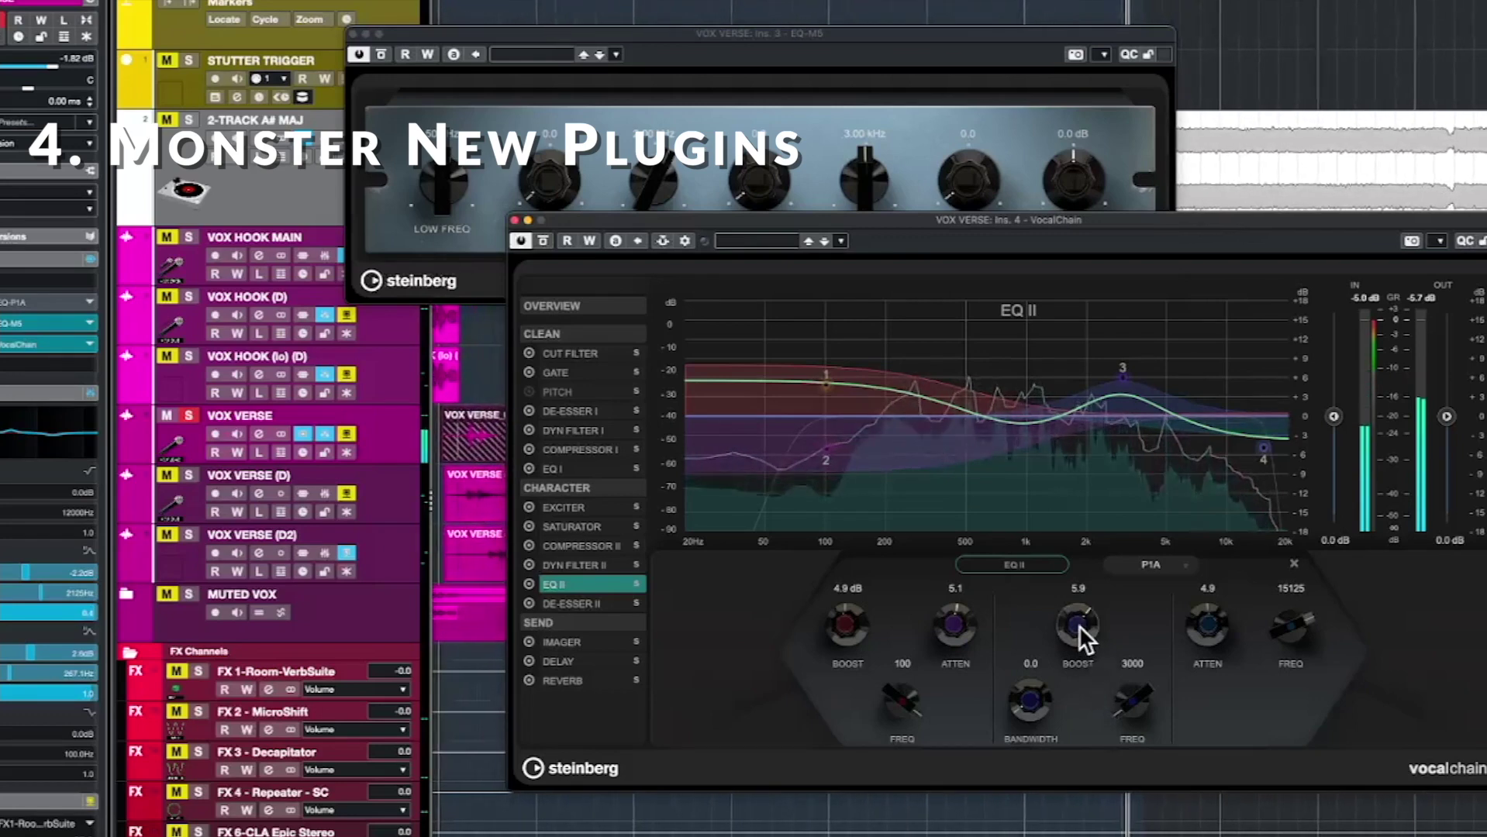
mouse_move(1079, 625)
mouse_down()
mouse_move(1081, 592)
mouse_move(1082, 618)
mouse_up()
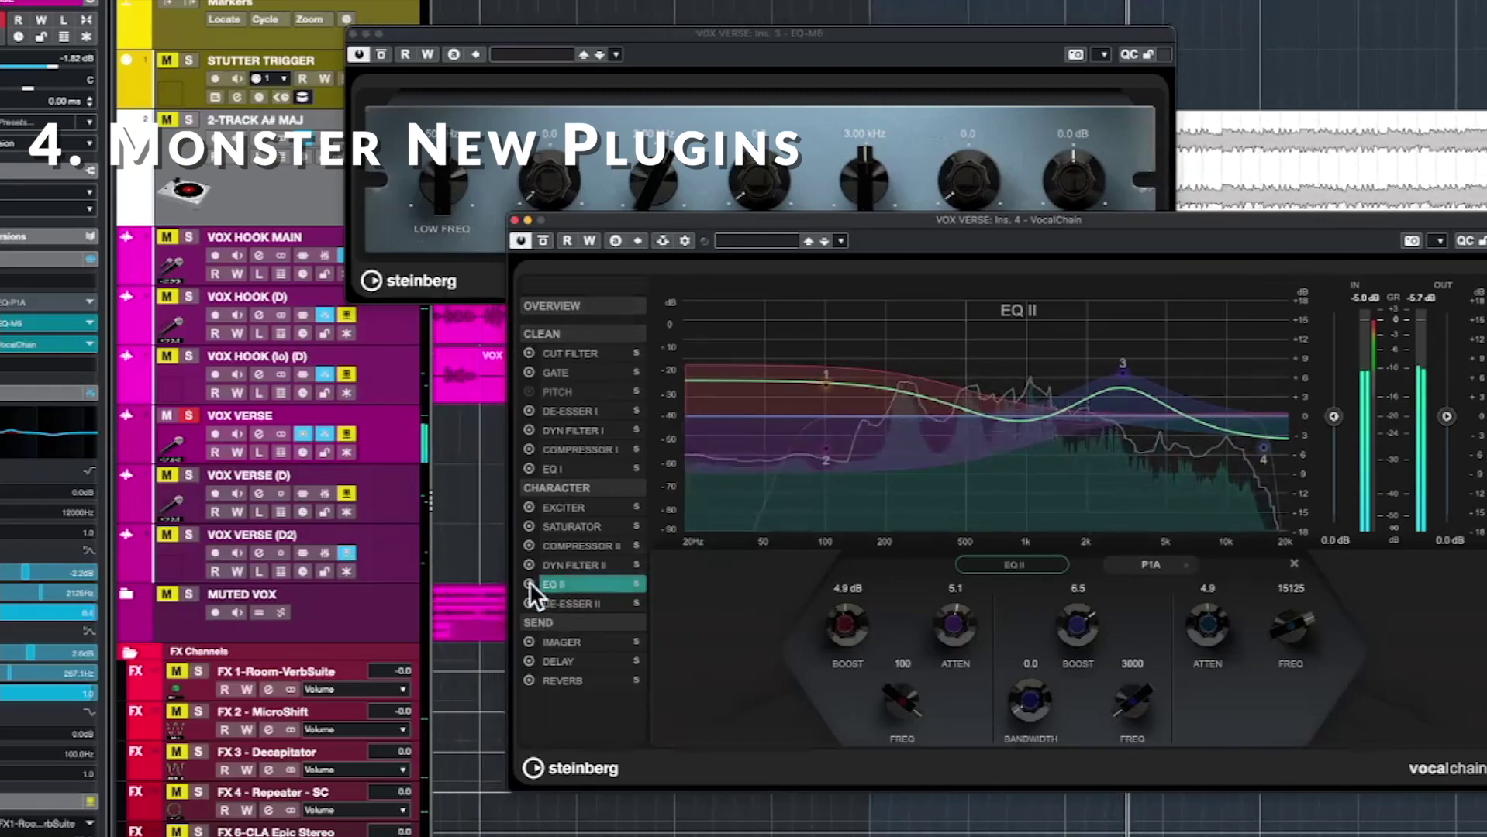
Set EQ-M5 low boost to 4.1 after an A/B check, and VocalChain EQ attenuation to 4.5.
click(514, 220)
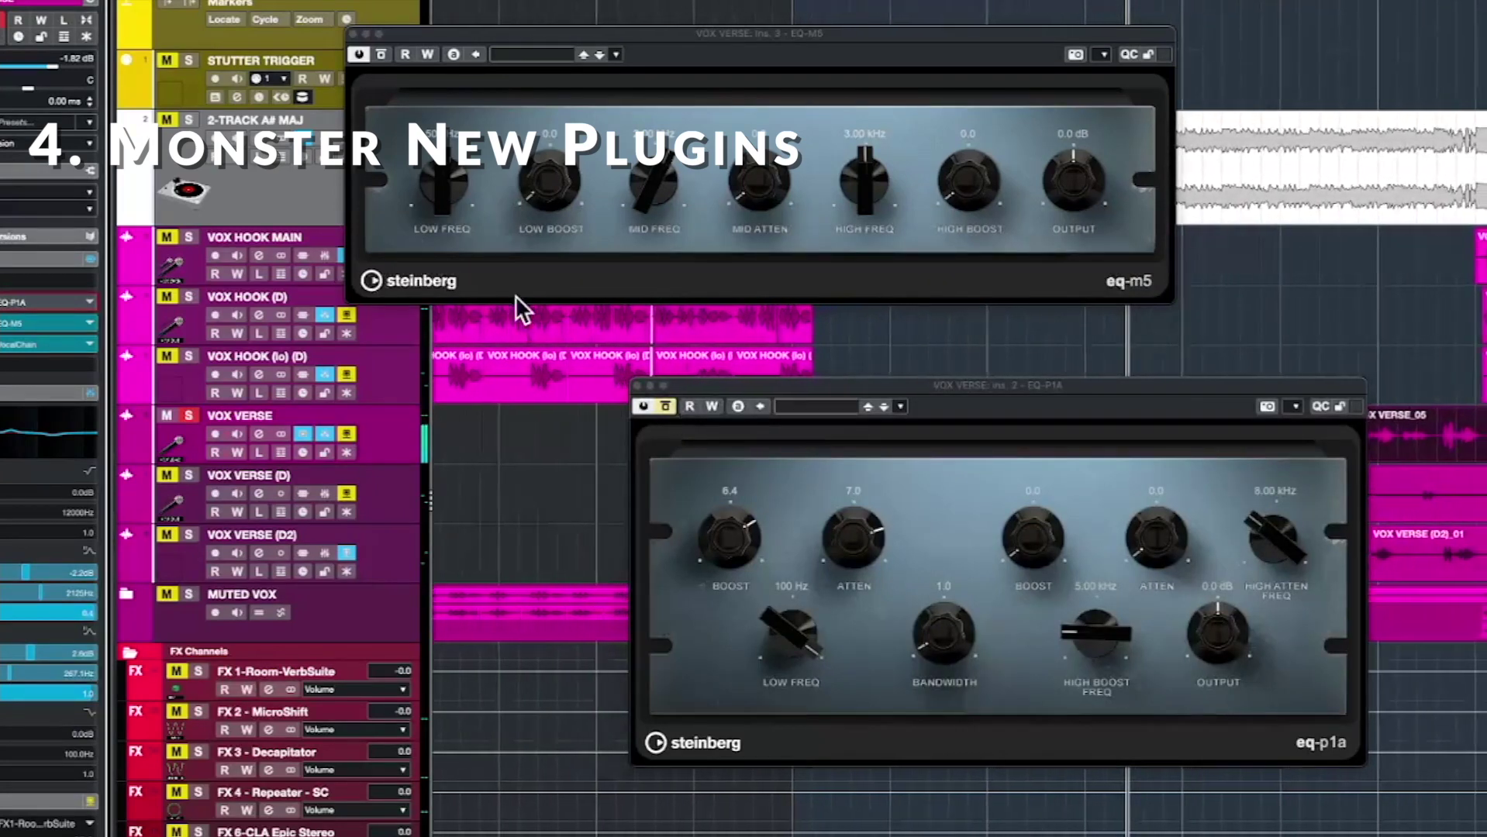
click(640, 385)
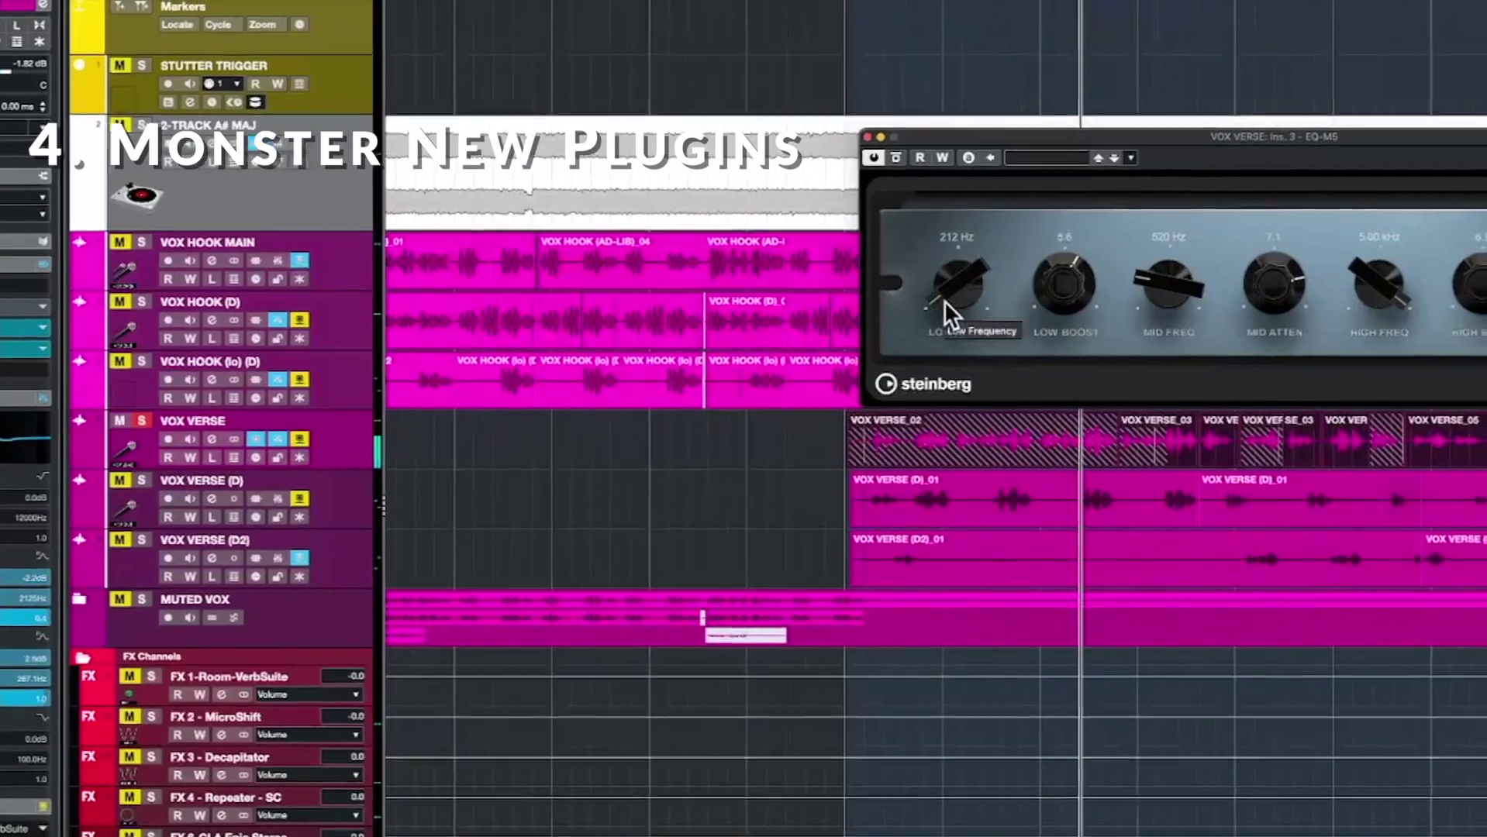
drag(1064, 284, 1065, 314)
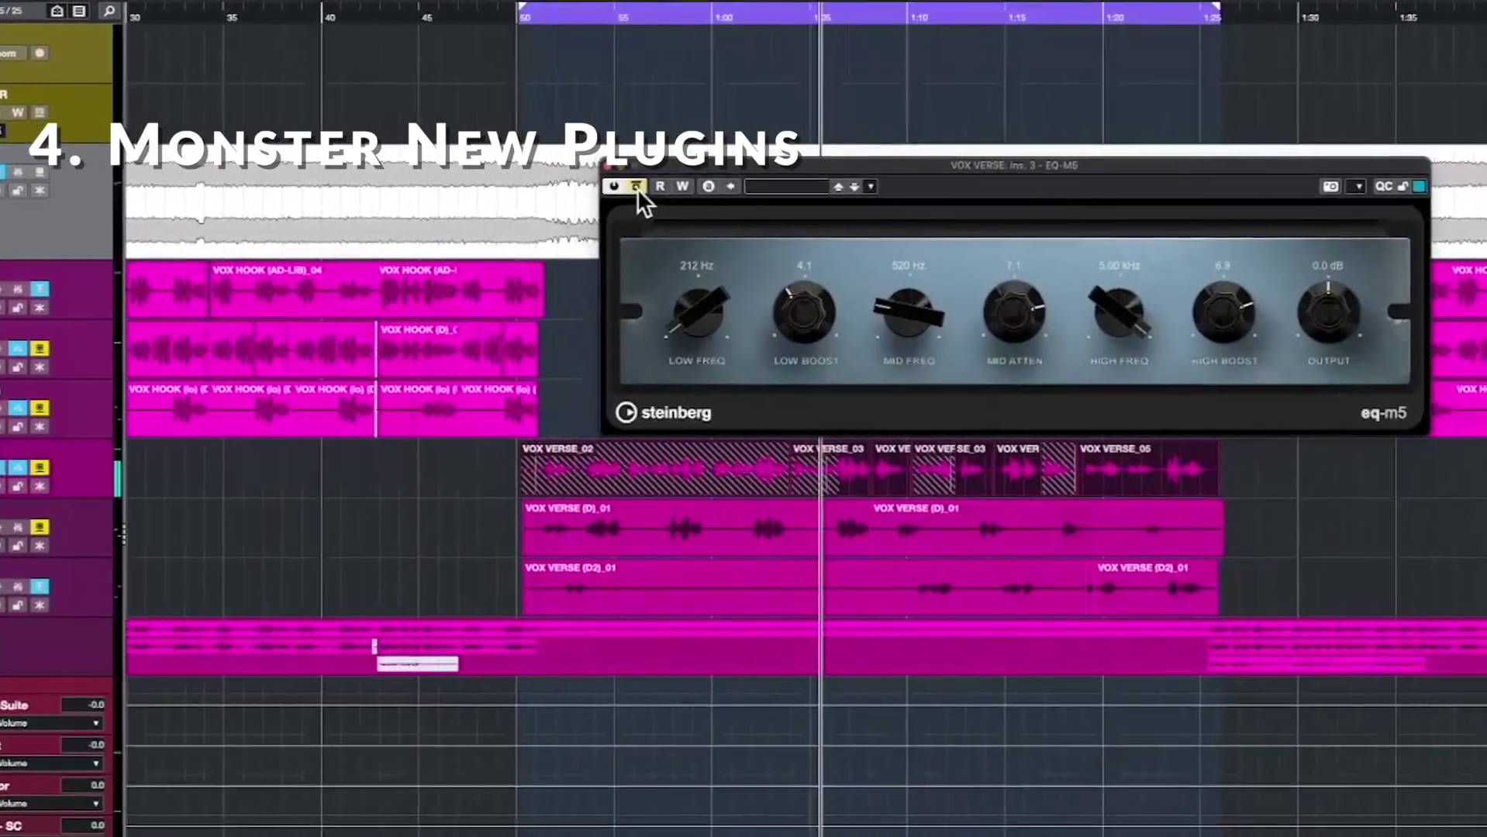
click(747, 174)
click(601, 193)
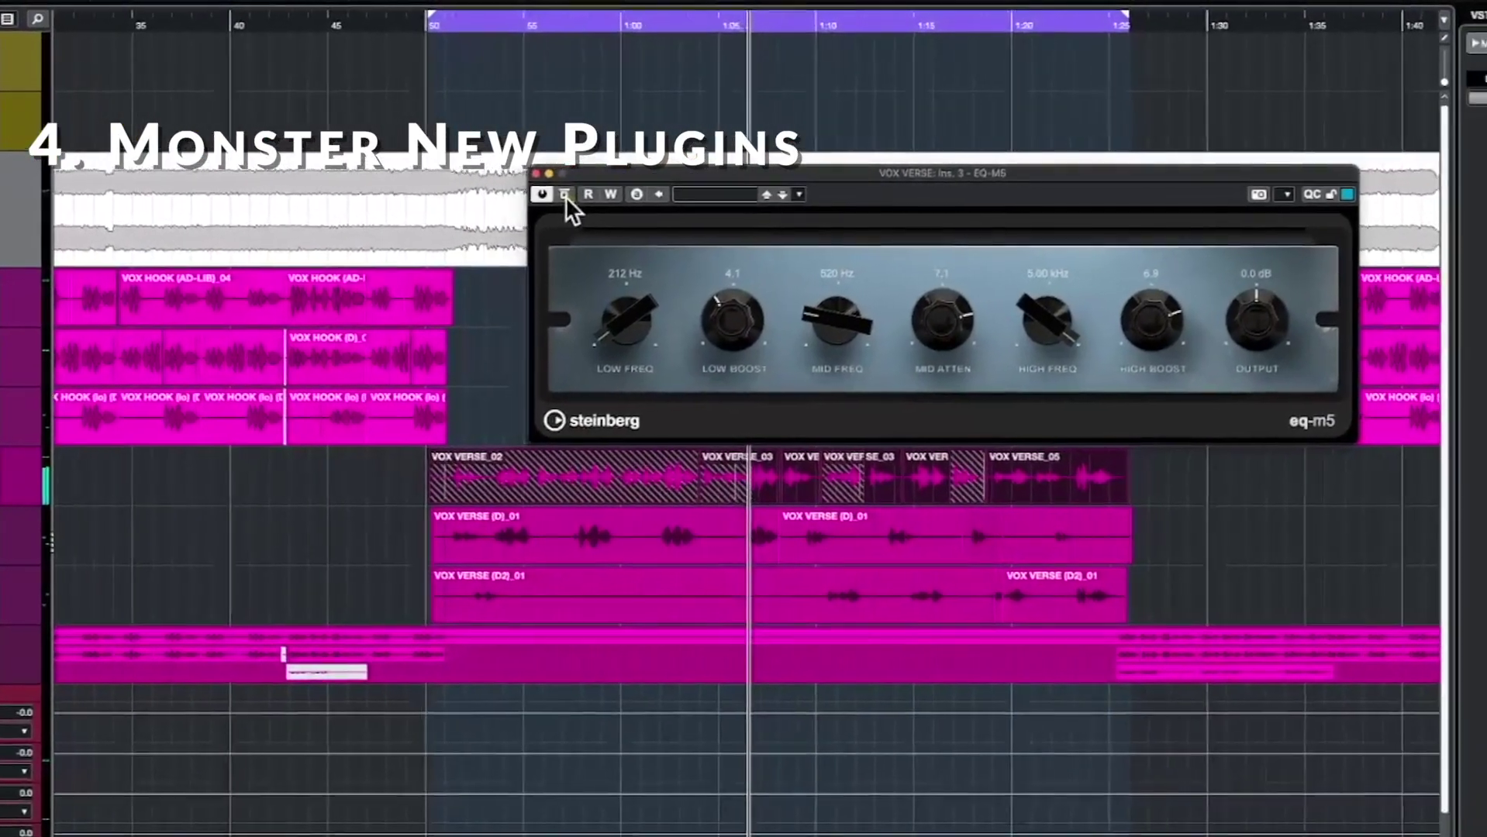
click(481, 180)
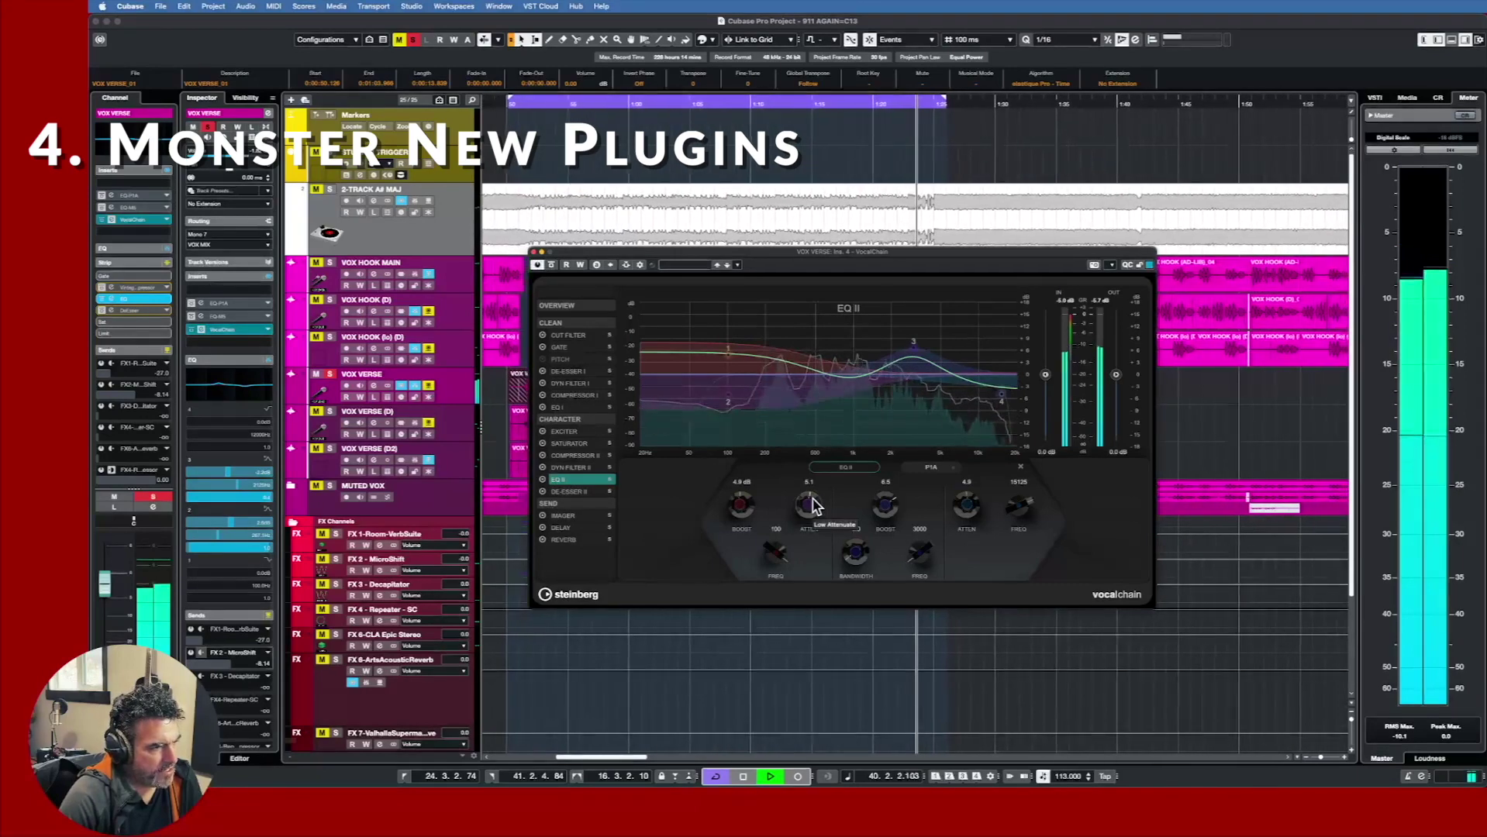
drag(808, 504, 800, 505)
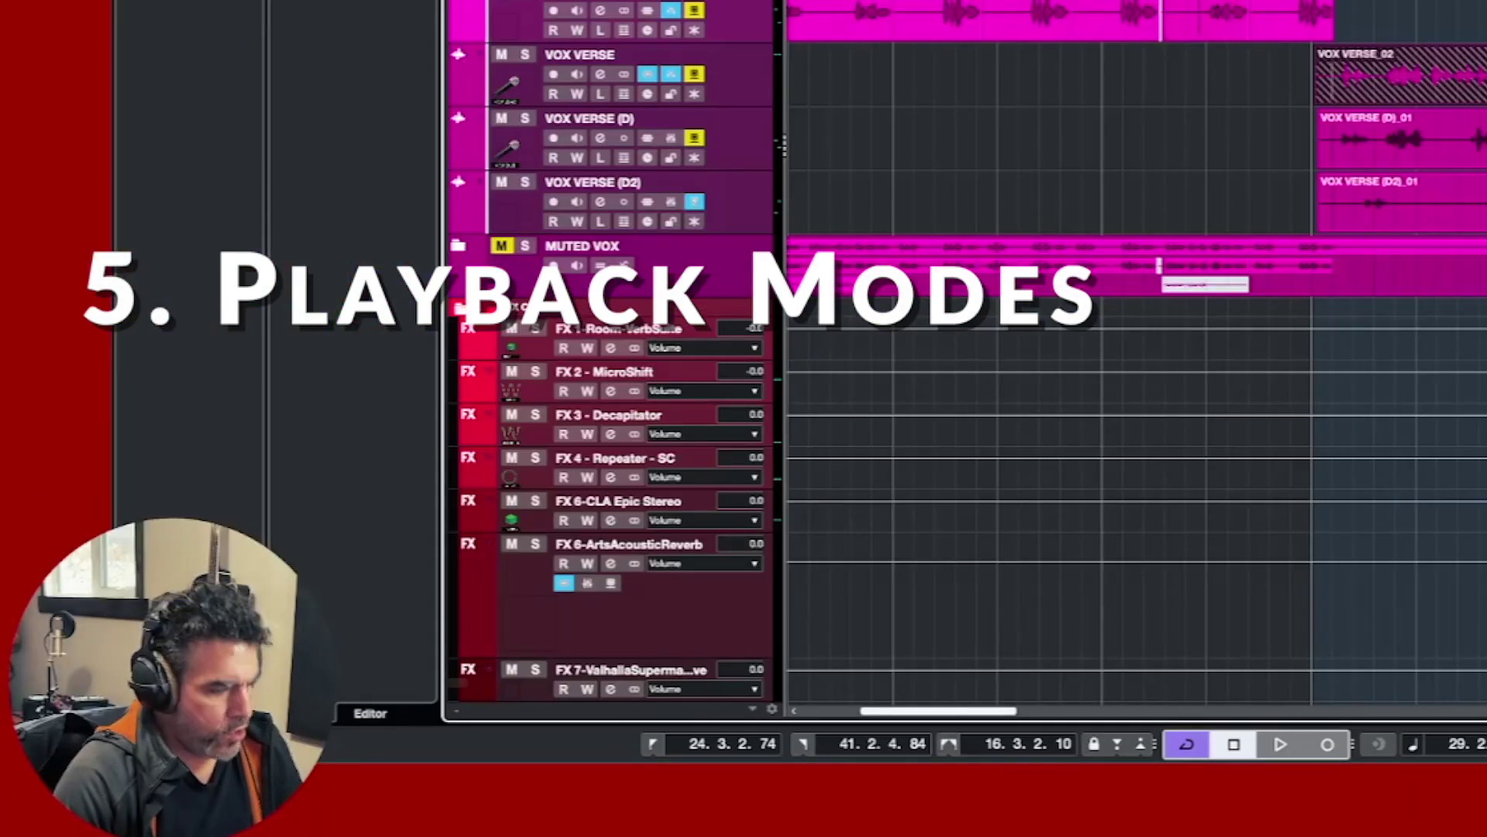
Set the Start Mode to Start from Cycle Start and test playback with no part selected.
key(space)
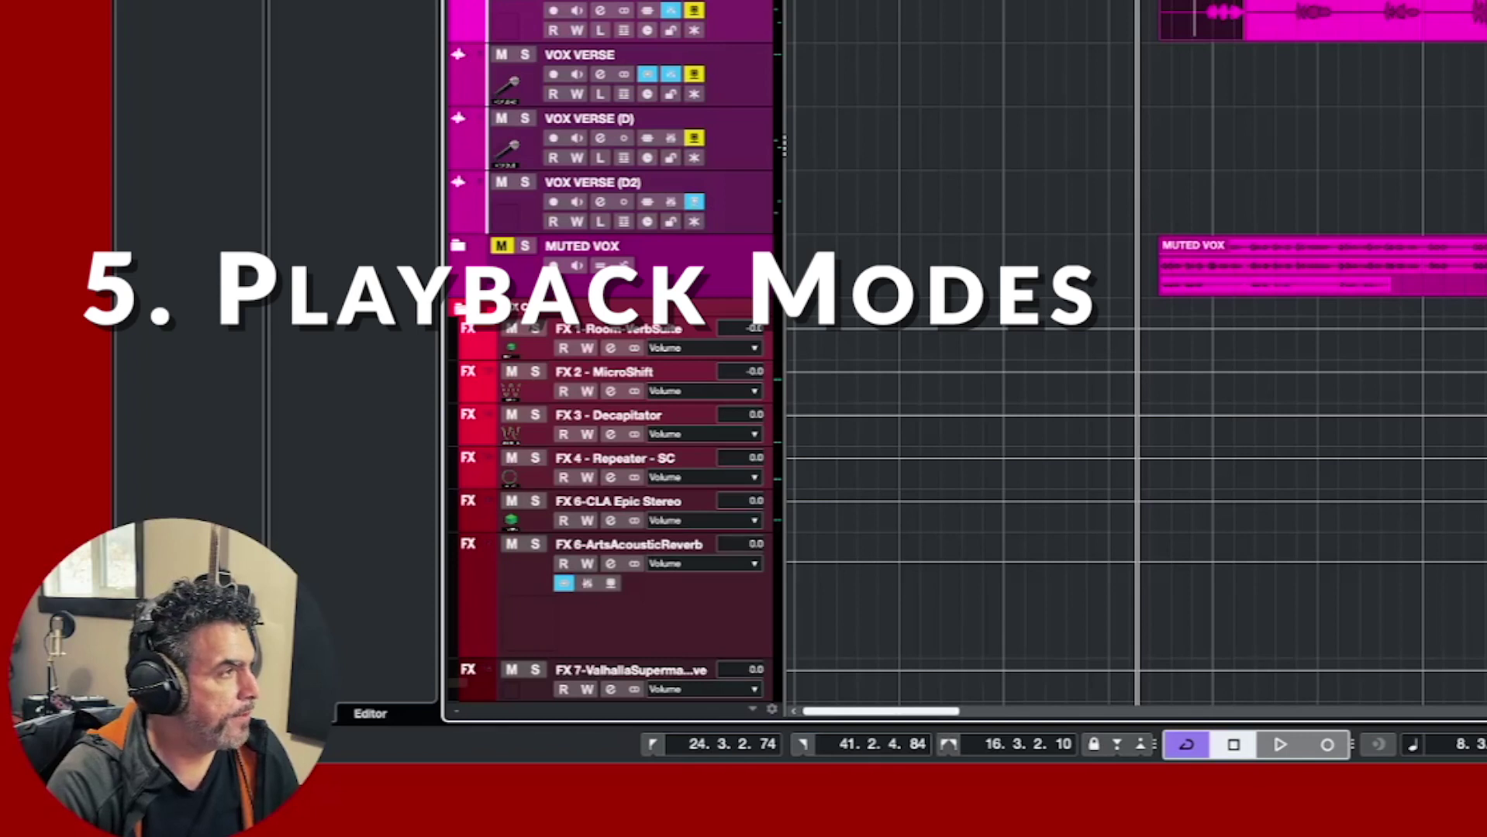
click(422, 10)
mouse_move(737, 96)
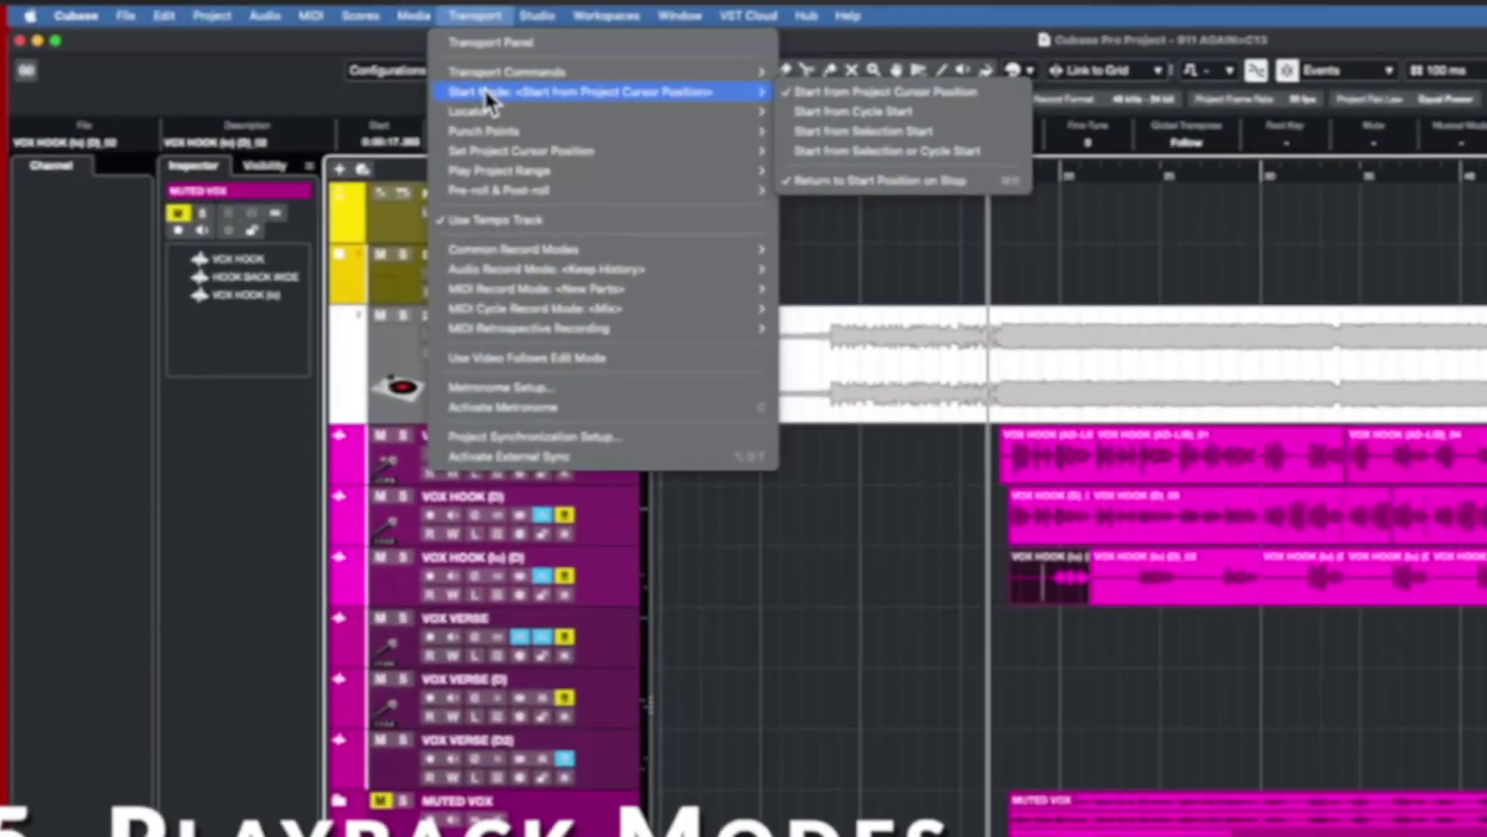
click(868, 114)
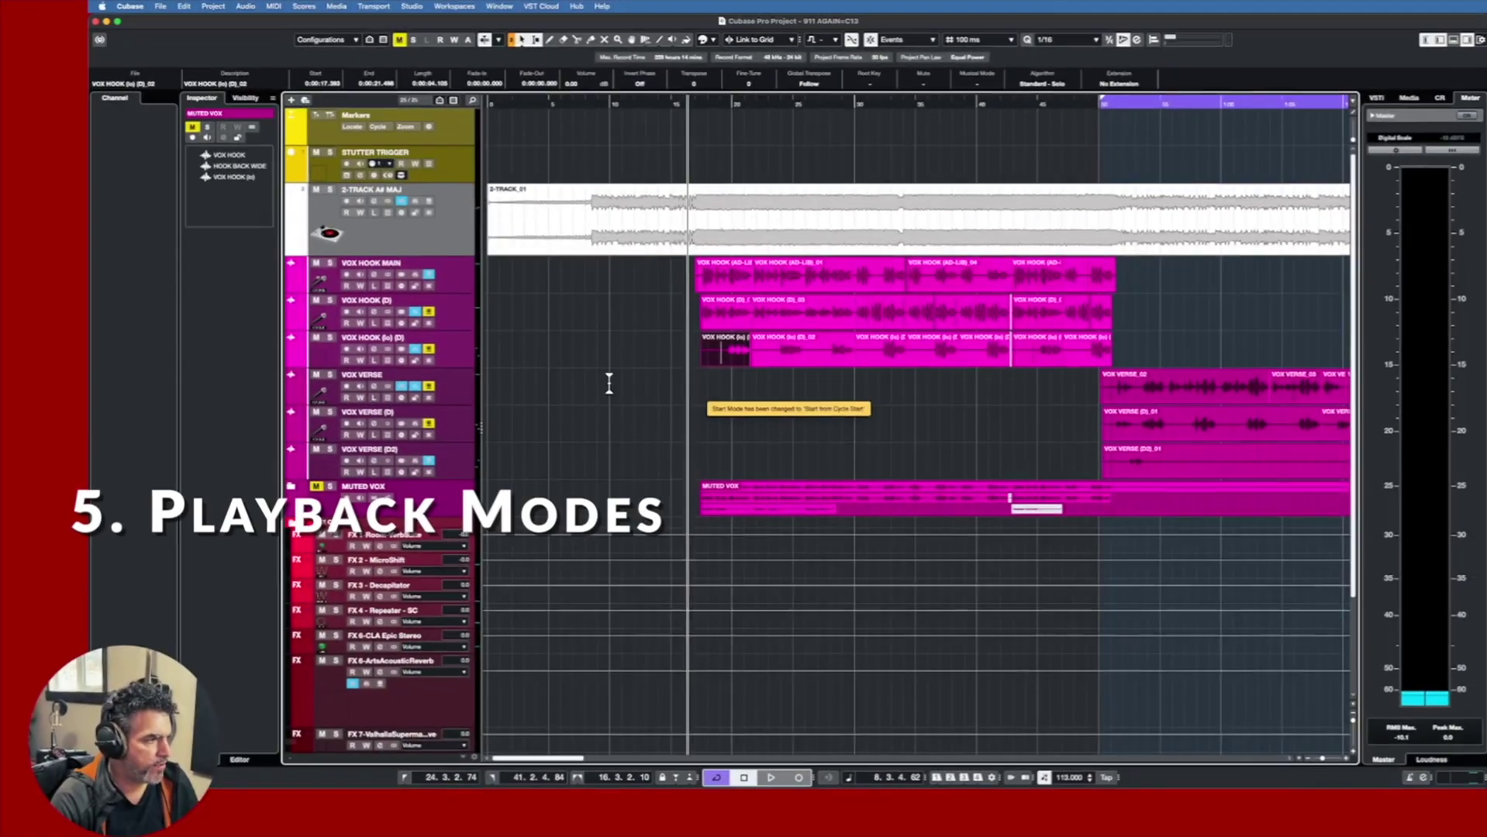
click(607, 388)
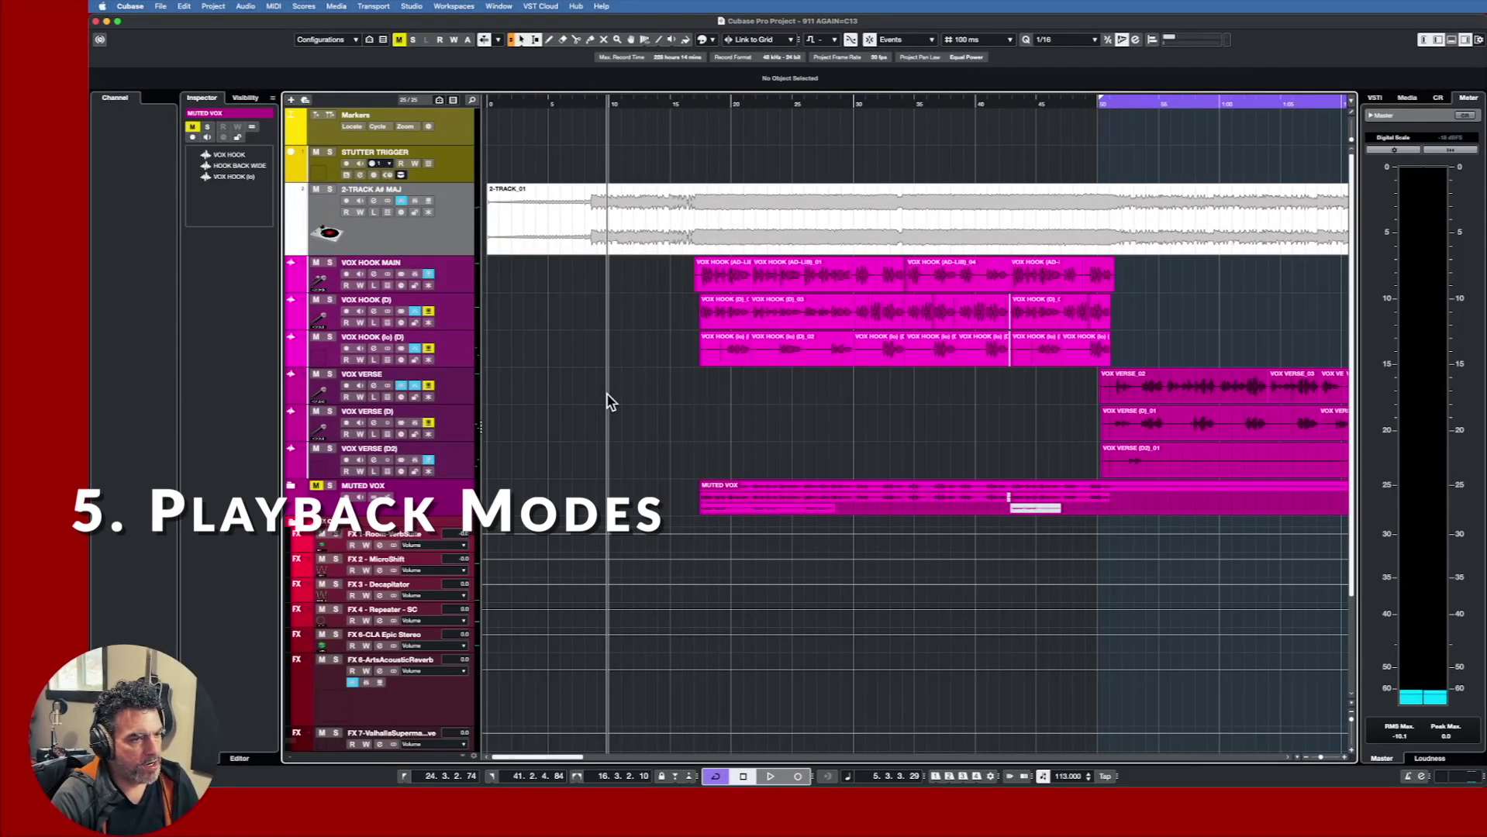
key(space)
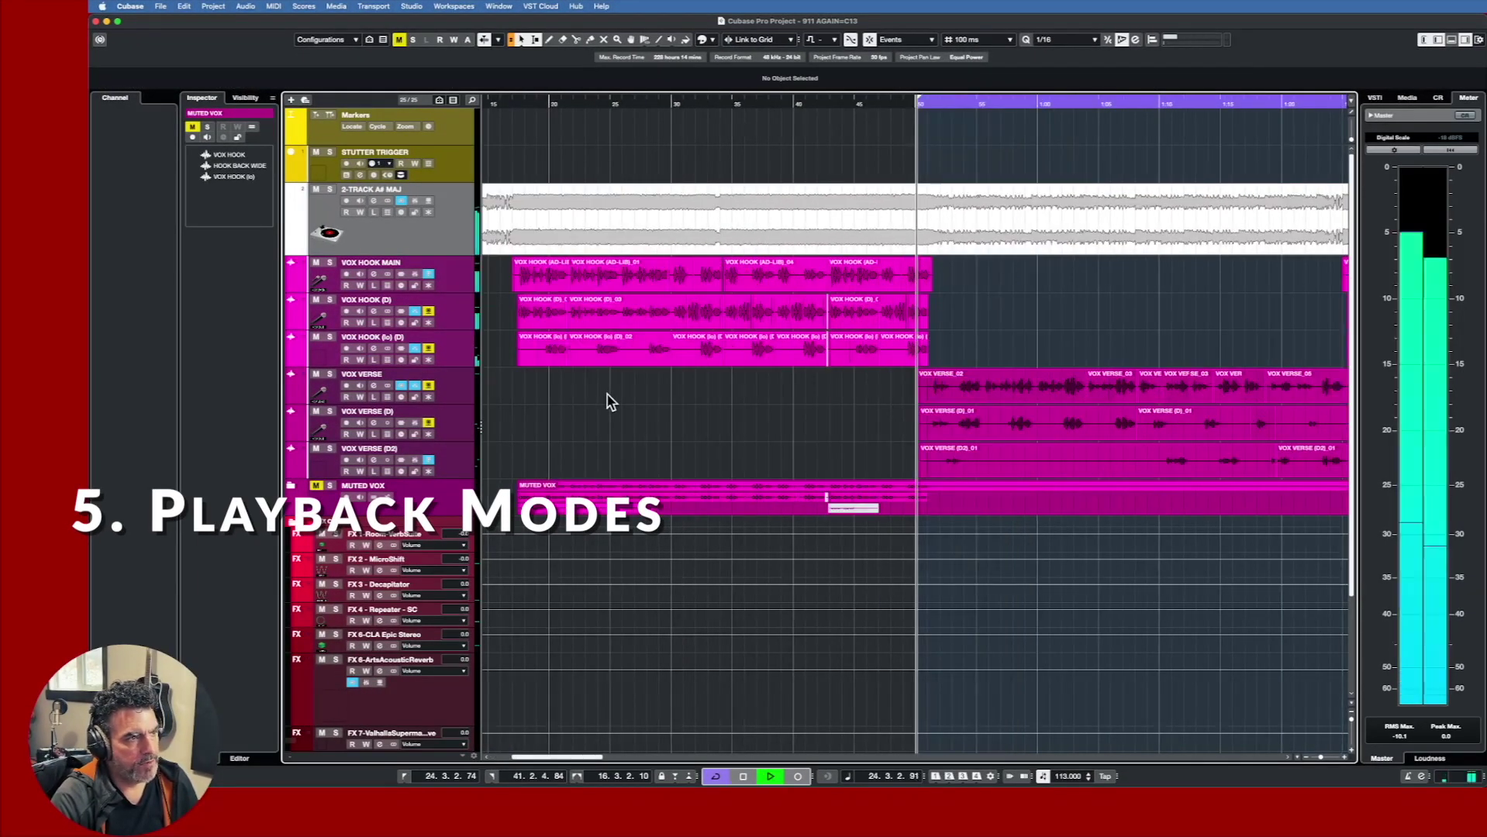
key(space)
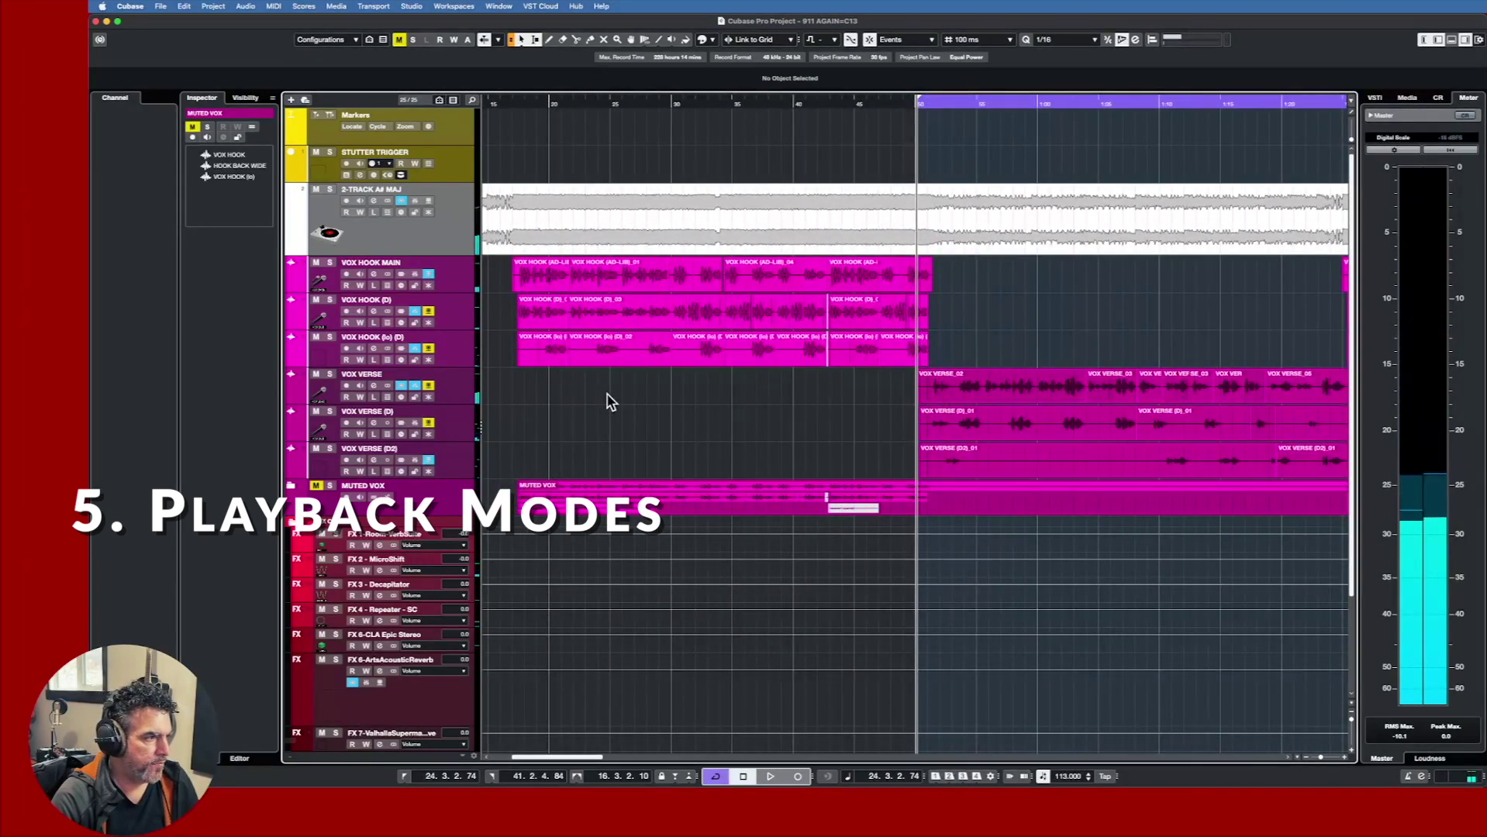
Switch to Start from Selection or Cycle Start, testing with the VOX HOOK (lo) event selected, then unselected.
scroll(608, 401, left, 3)
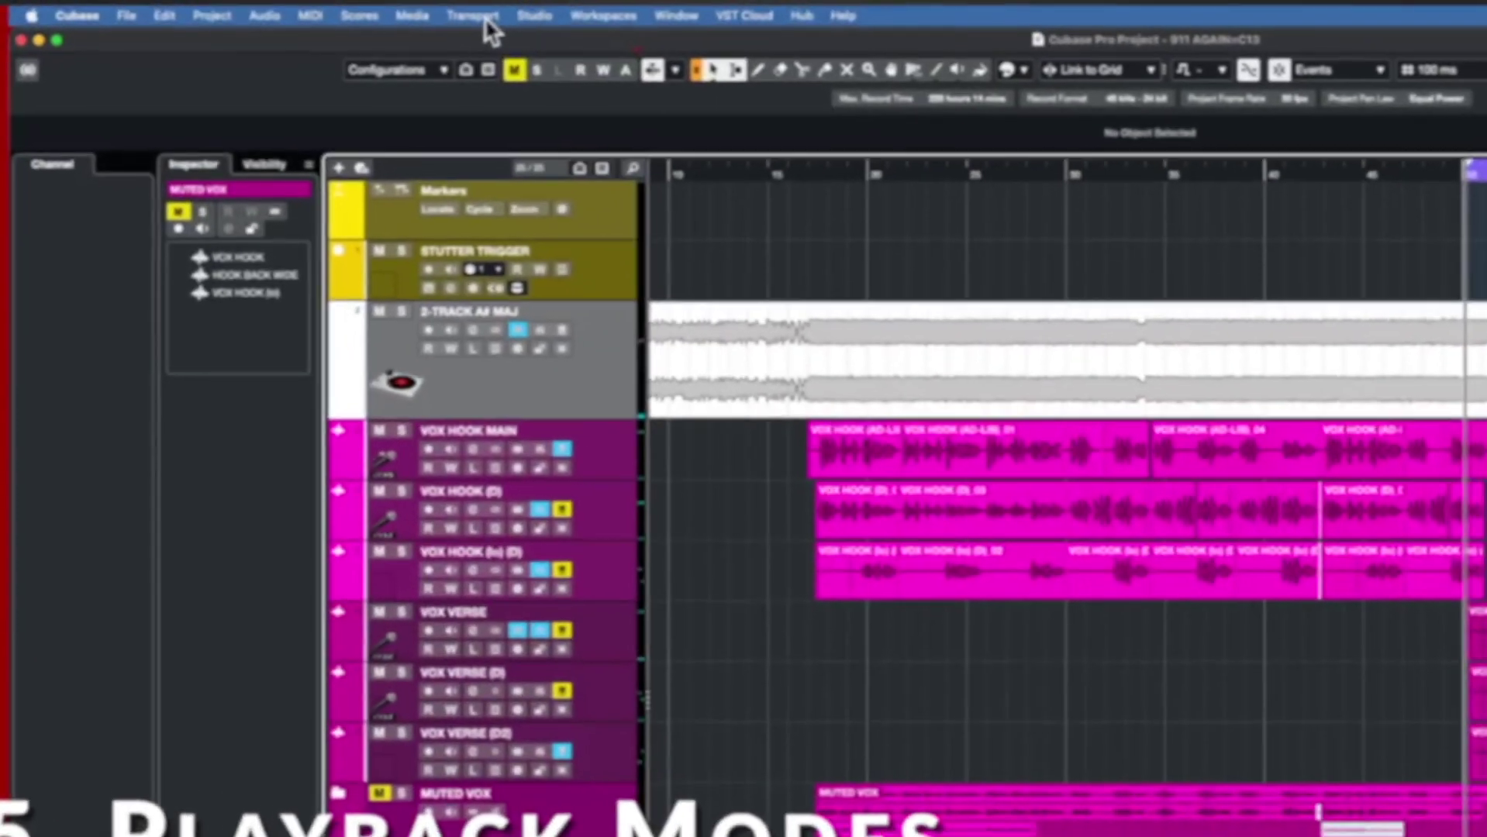
click(484, 17)
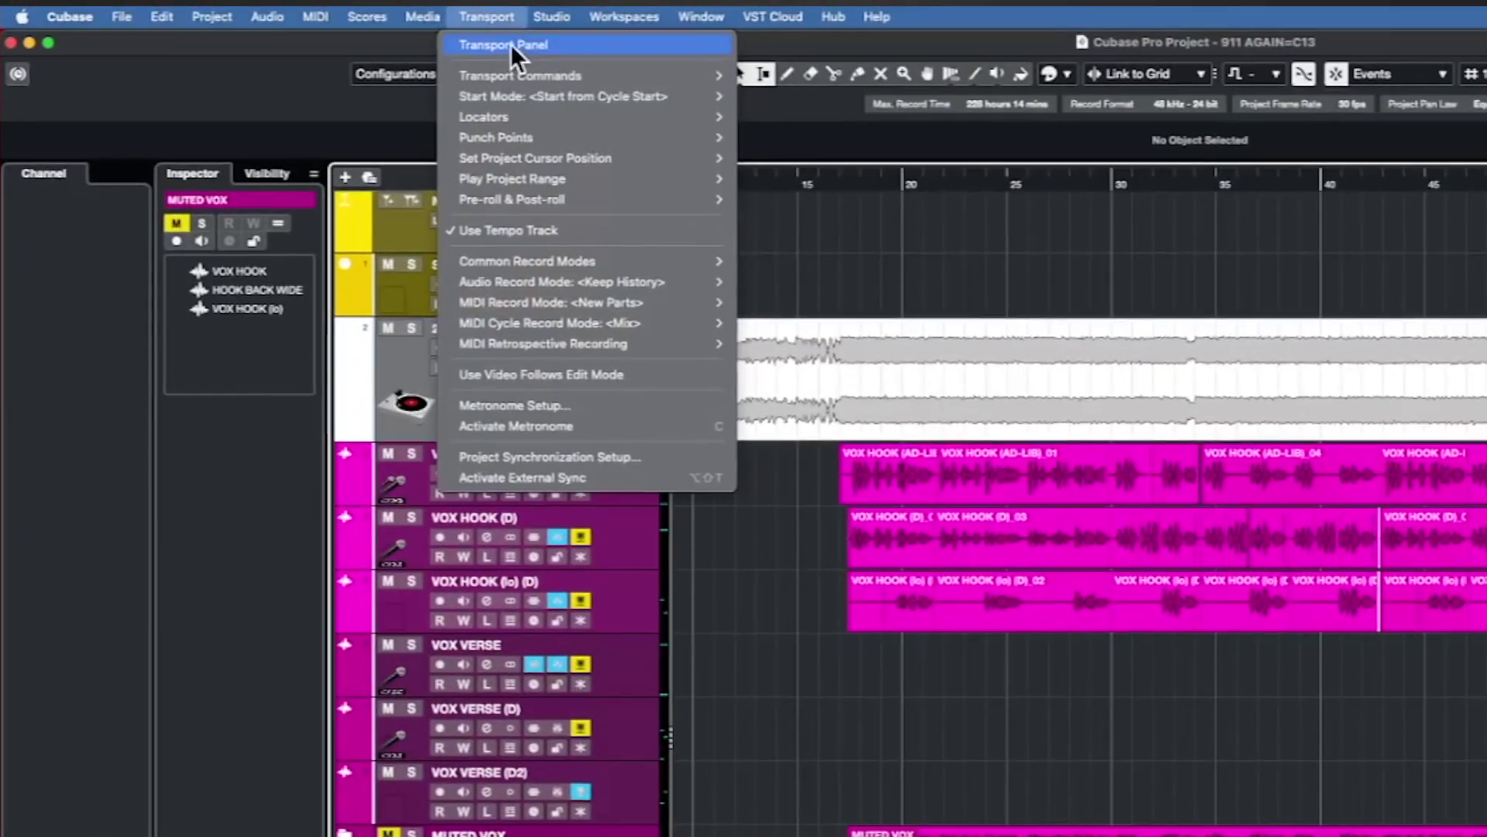
mouse_move(511, 87)
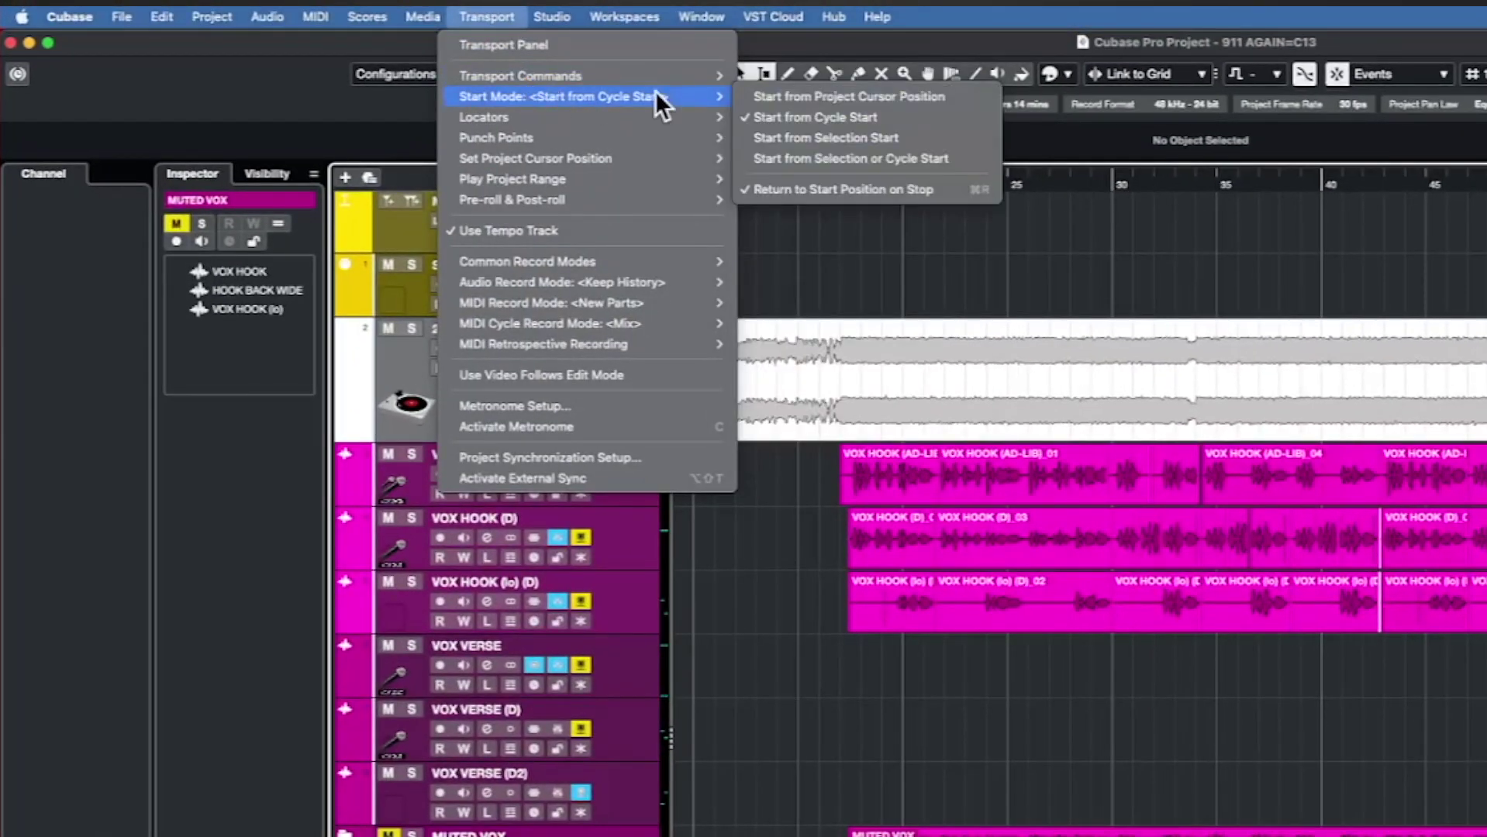
click(882, 157)
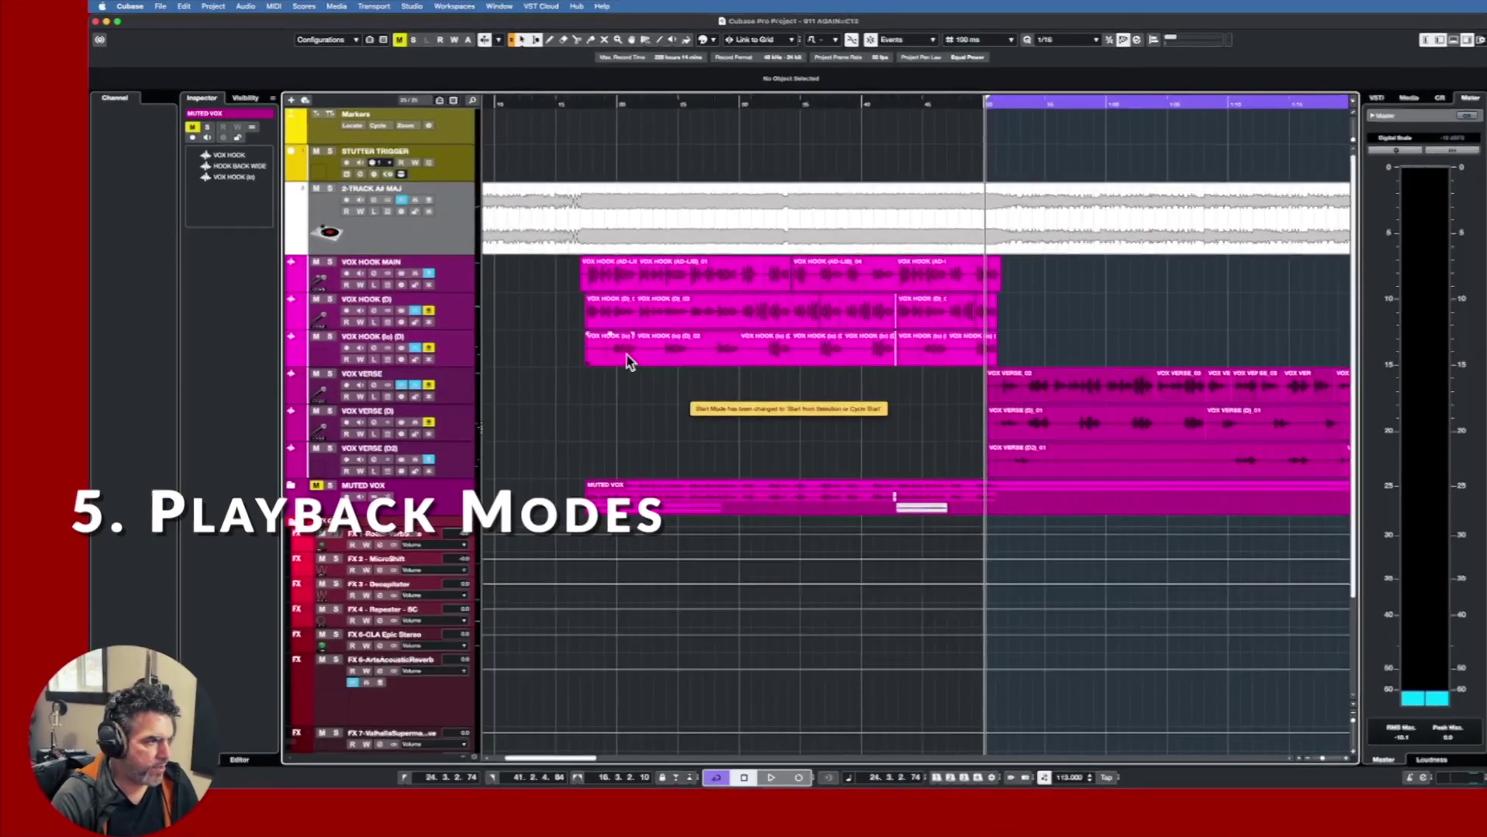
click(805, 516)
key(space)
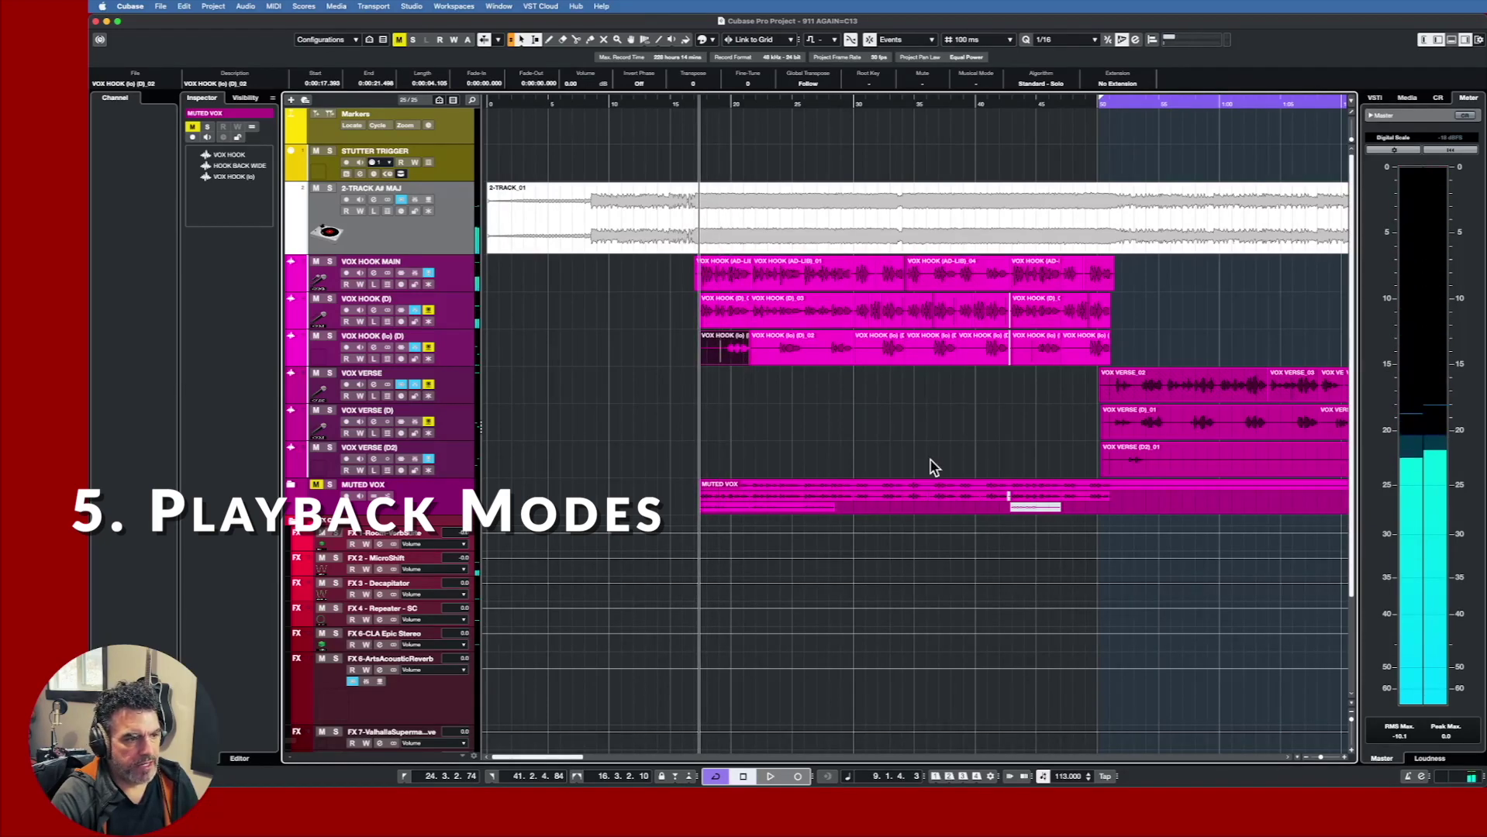
click(801, 433)
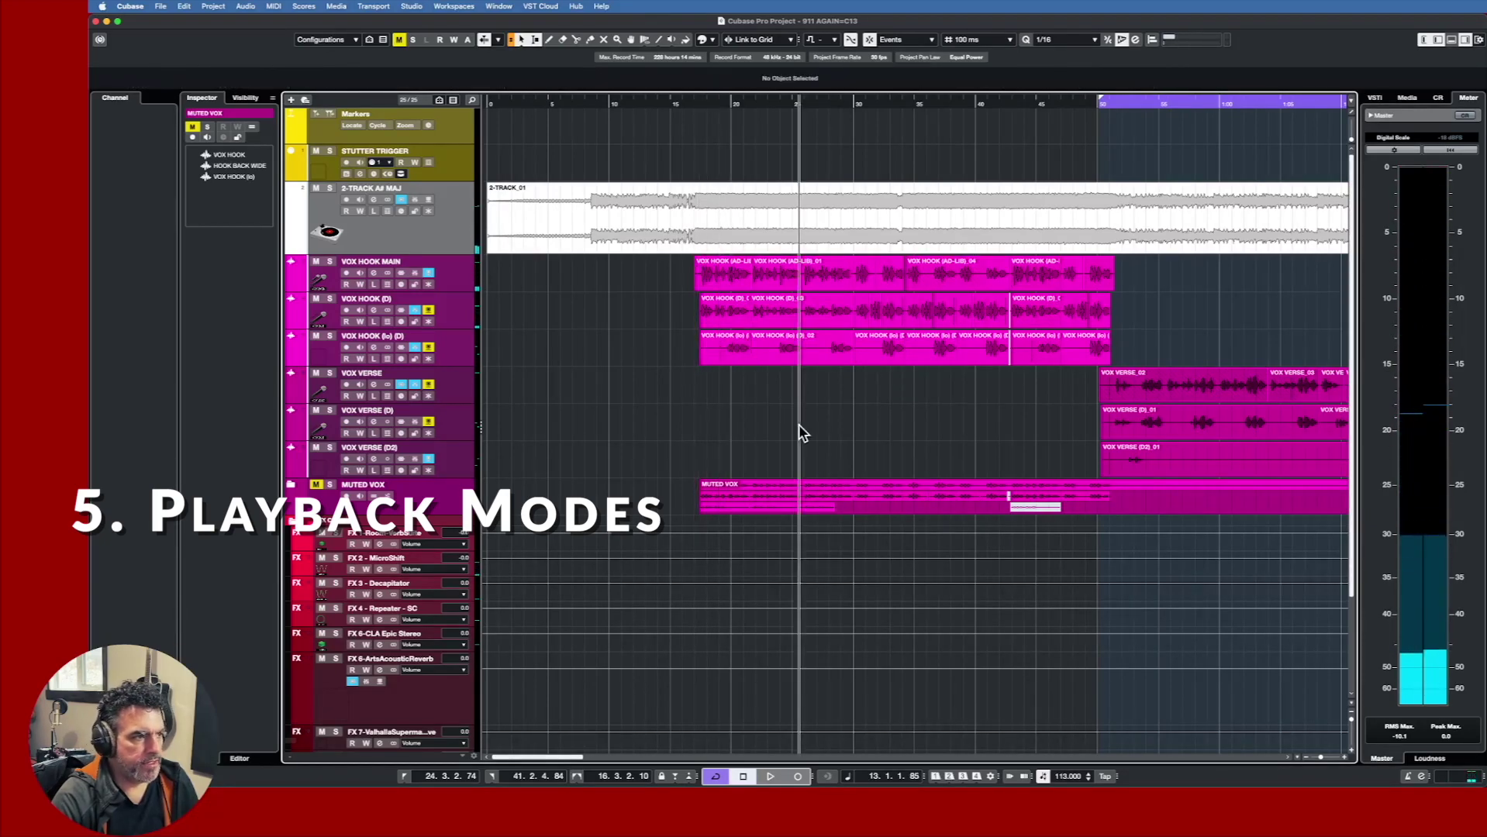
key(space)
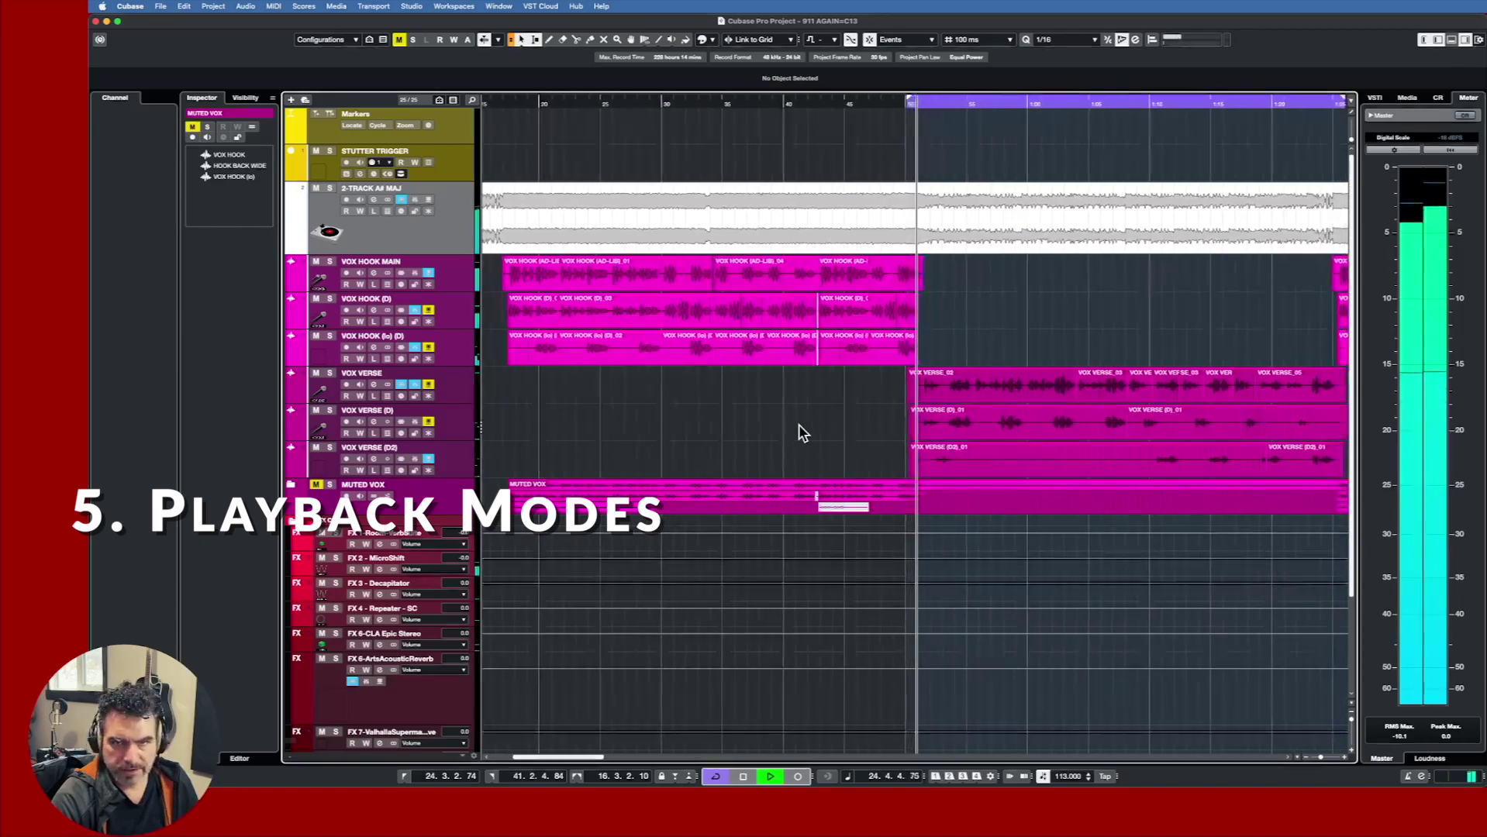
key(space)
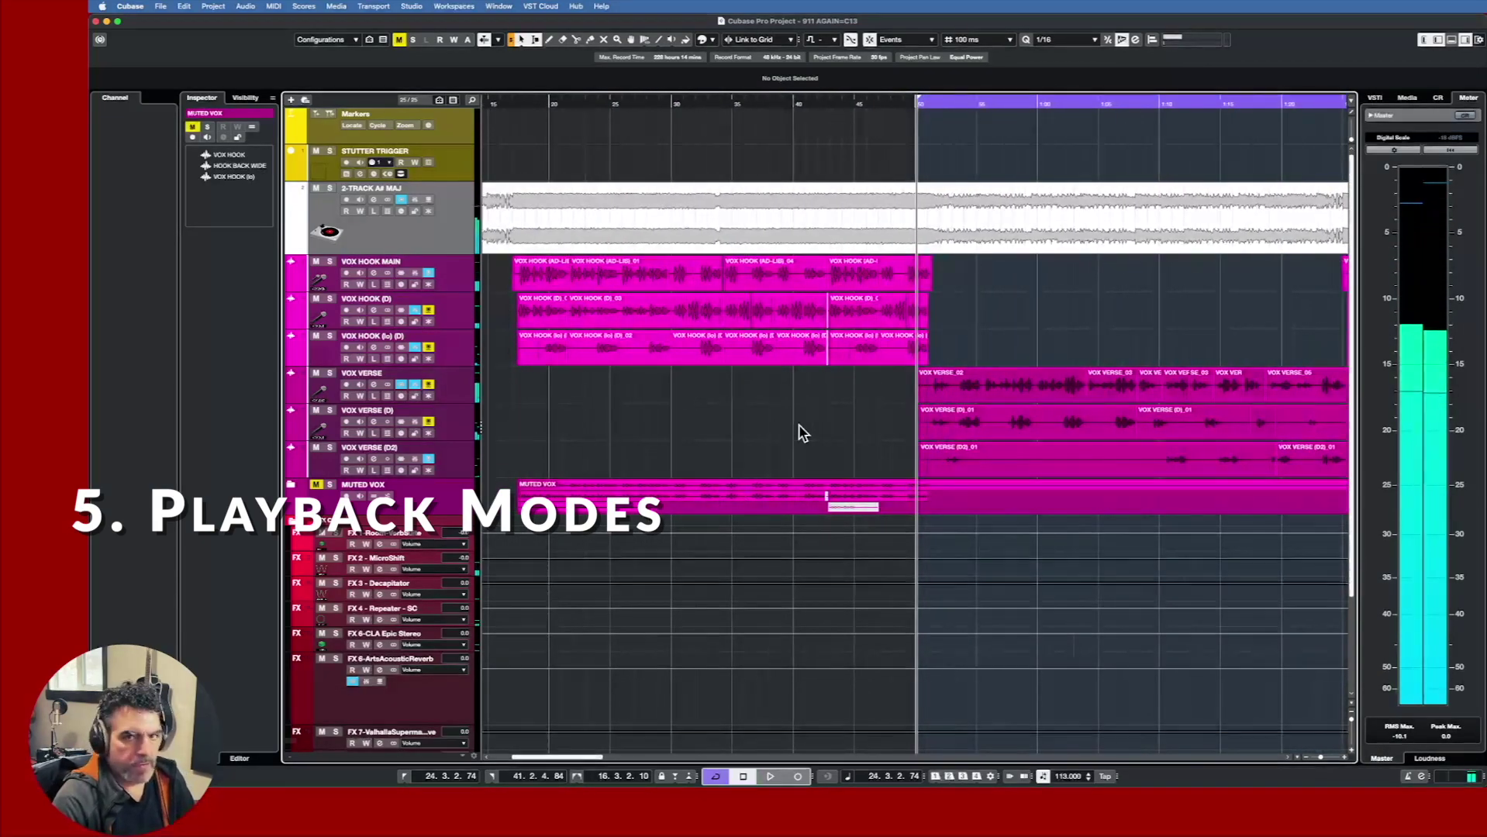
Review the transport start mode options, then close the menu.
scroll(798, 424, left, 2)
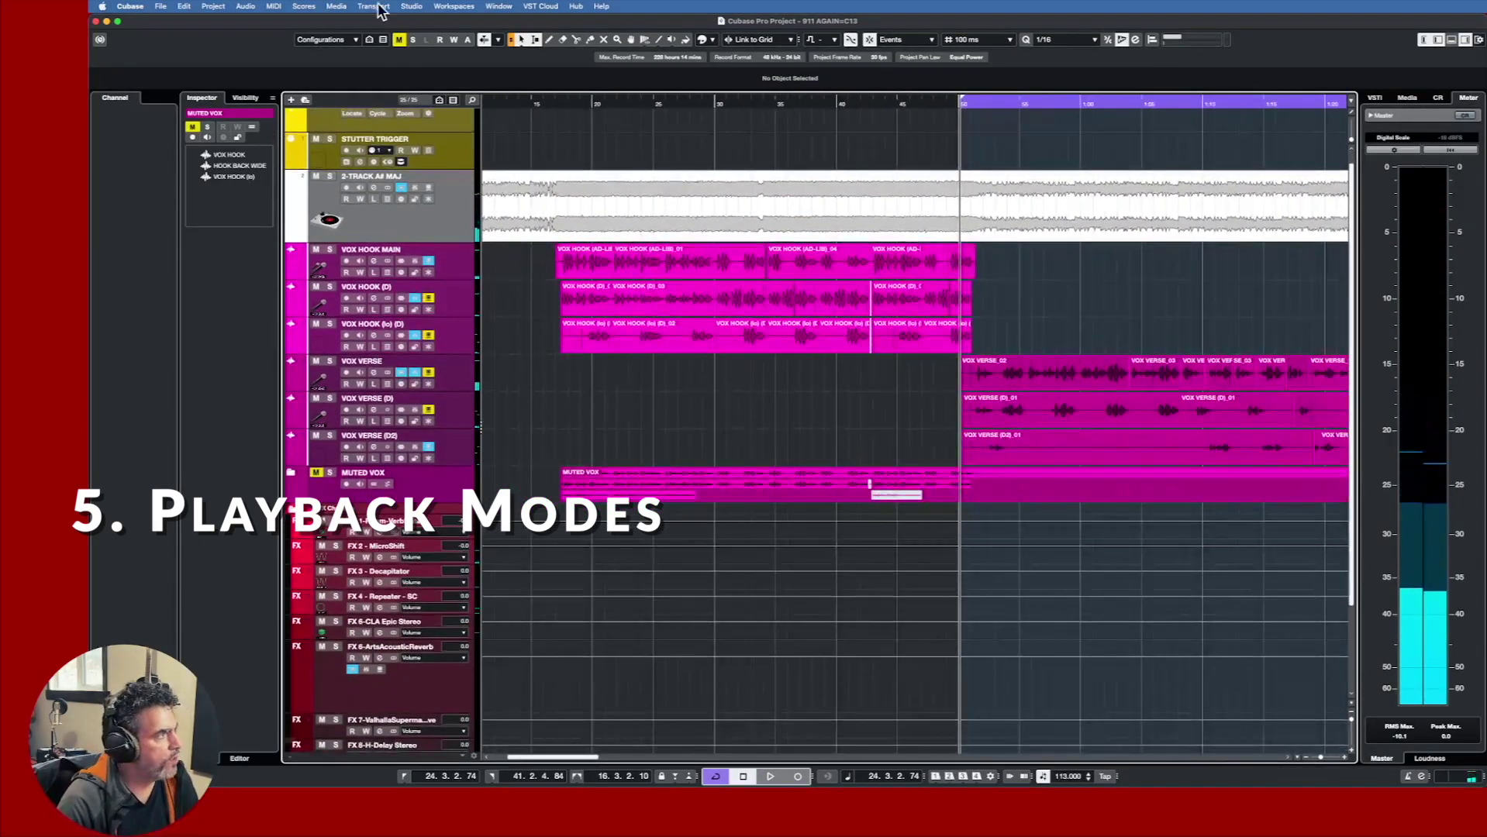
click(373, 6)
mouse_move(394, 77)
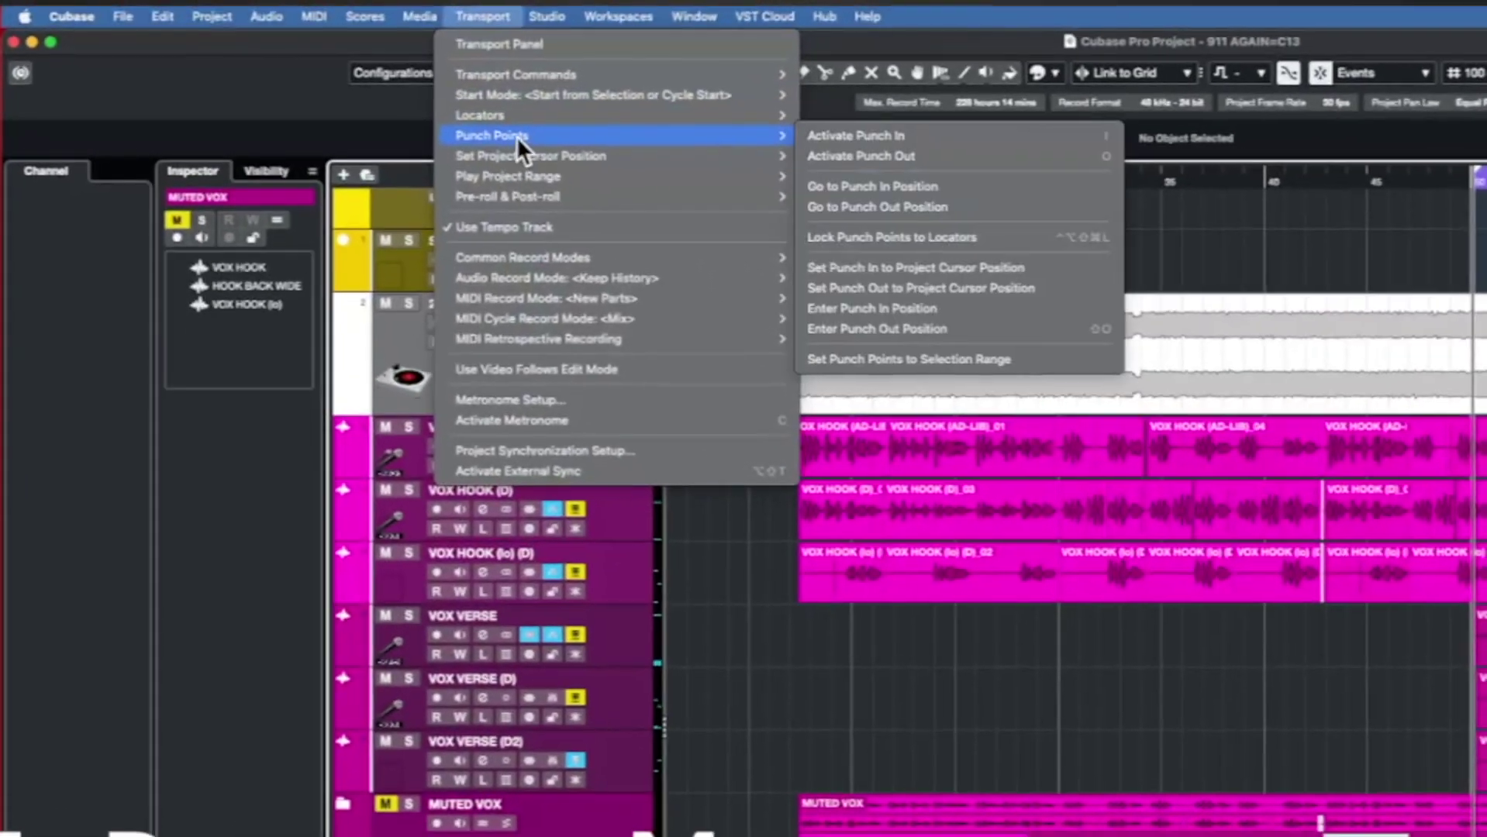
mouse_move(539, 96)
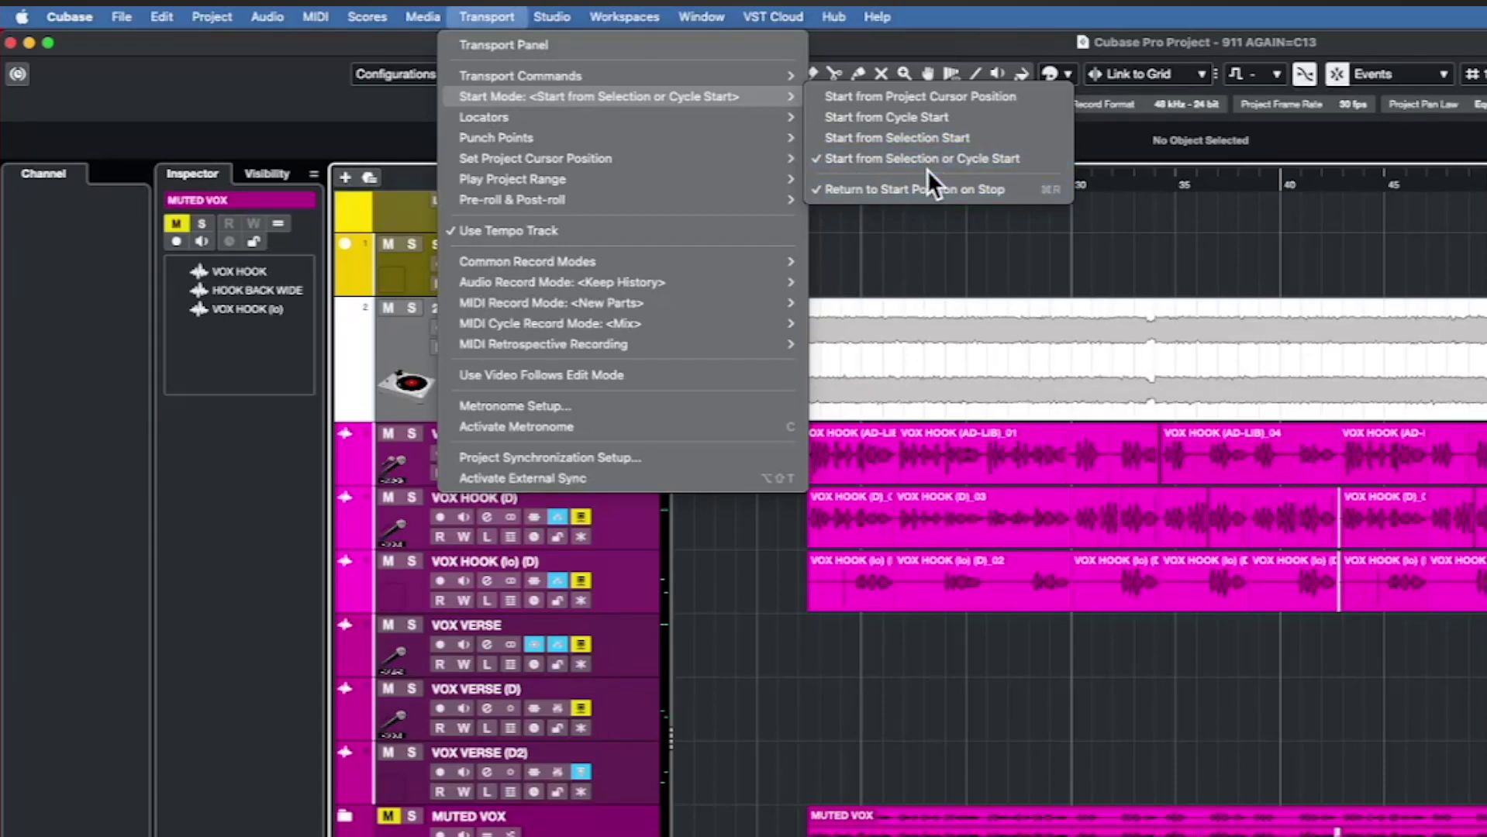
click(904, 727)
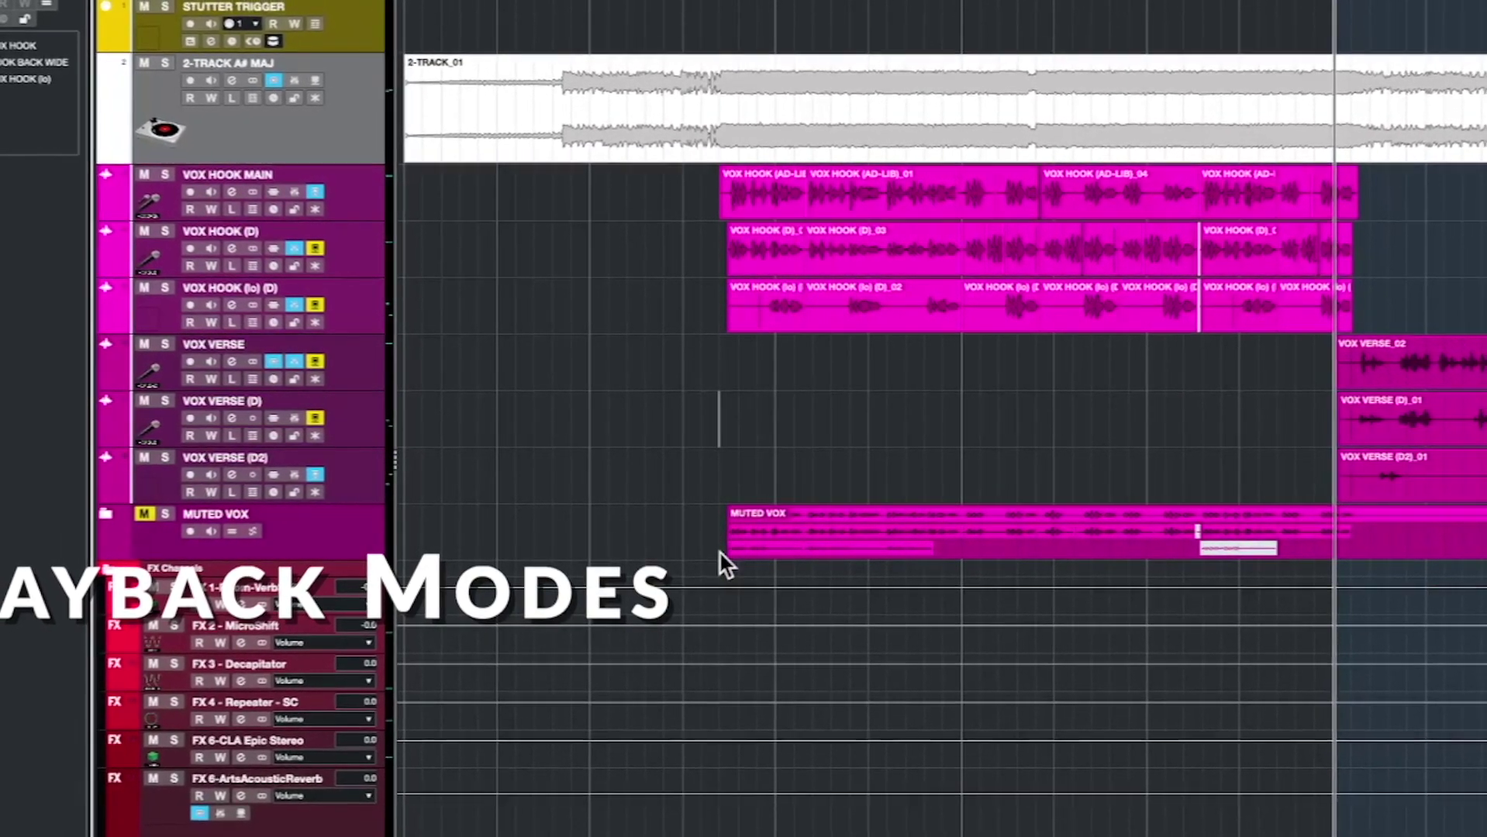
Place the playhead at the VOX VERSE start and play from earlier bars.
click(721, 553)
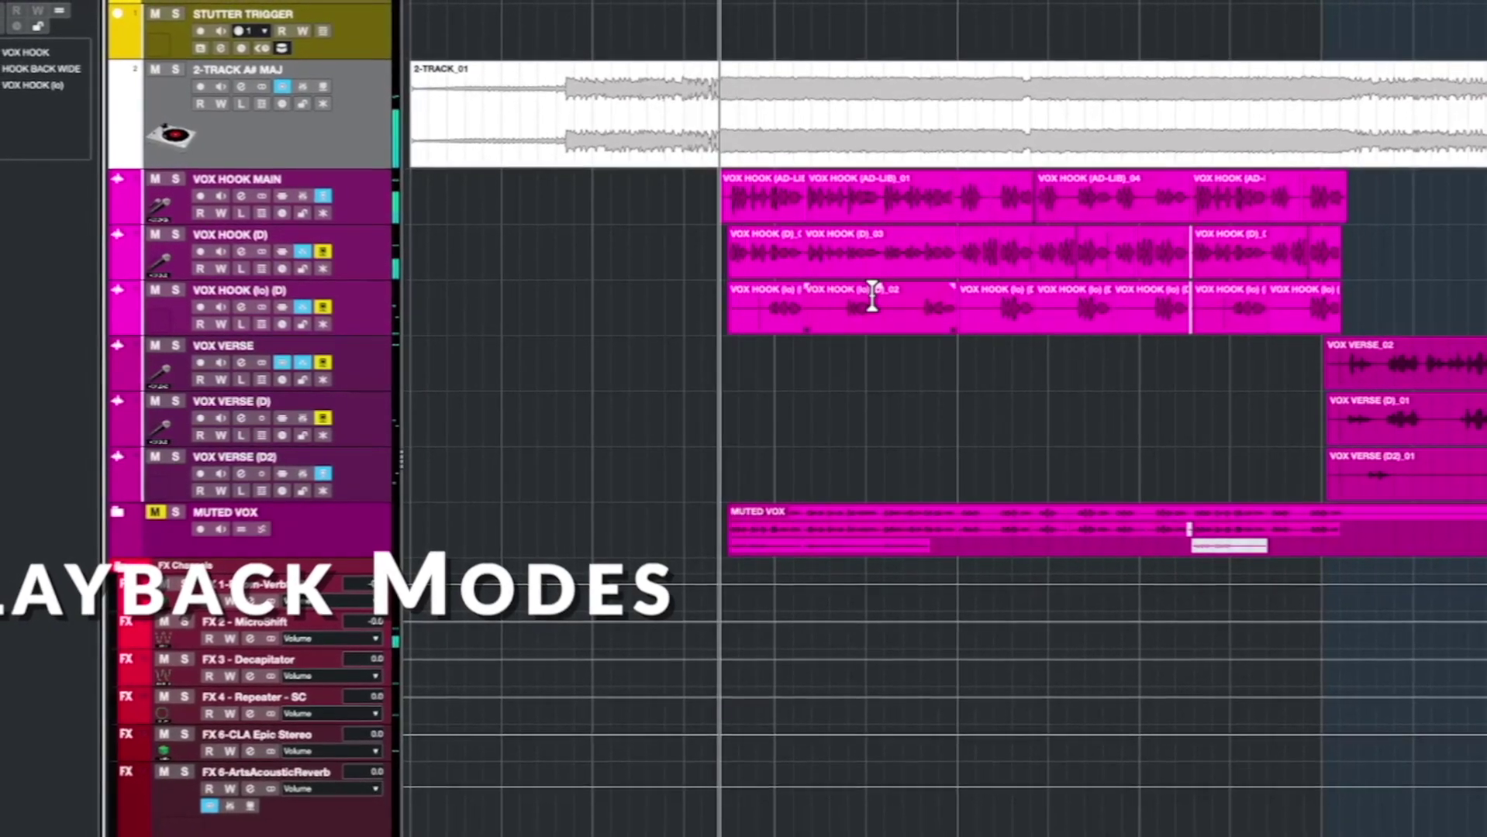
click(873, 296)
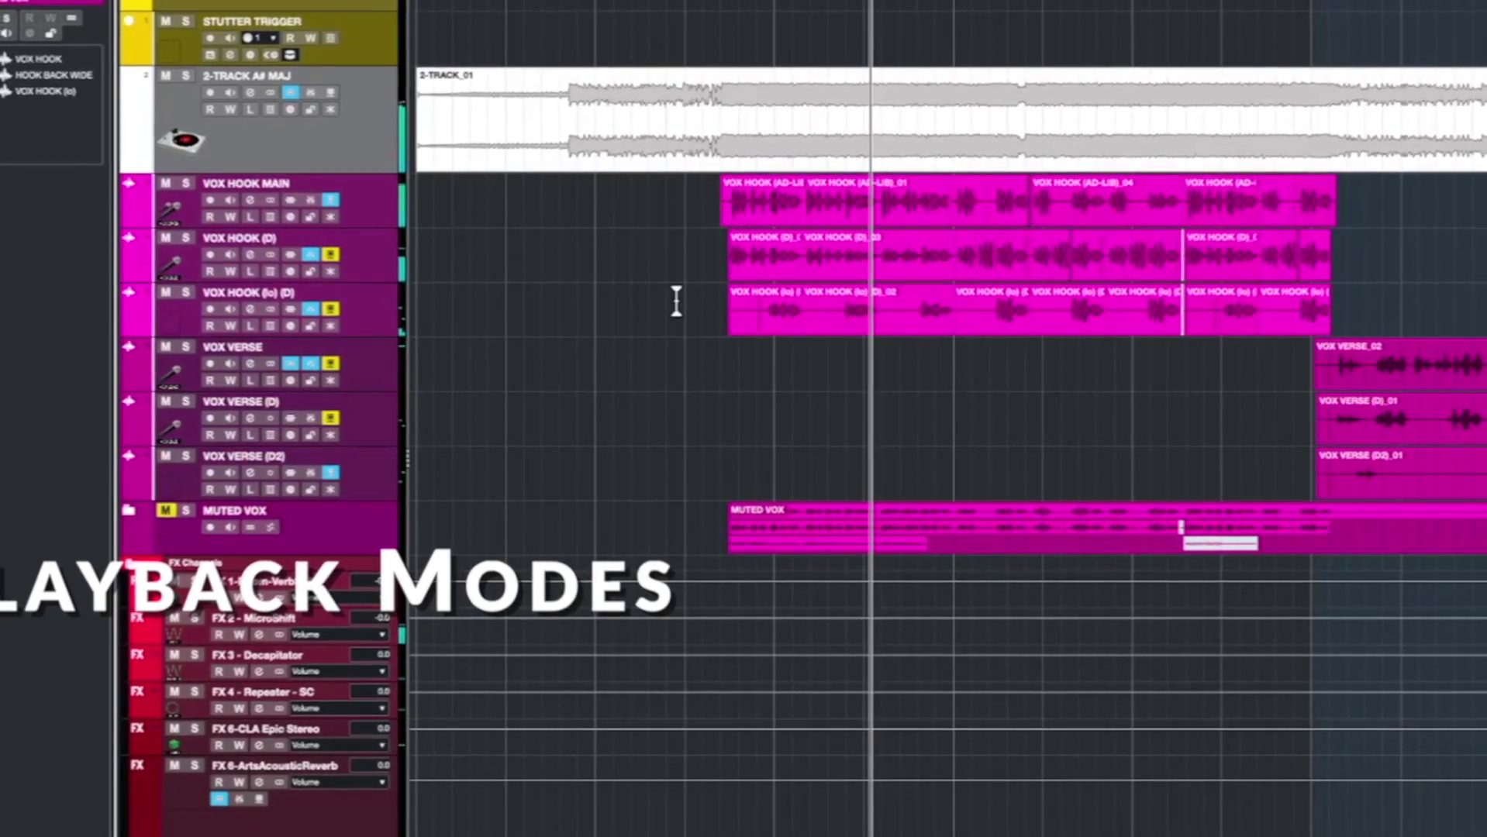
click(673, 261)
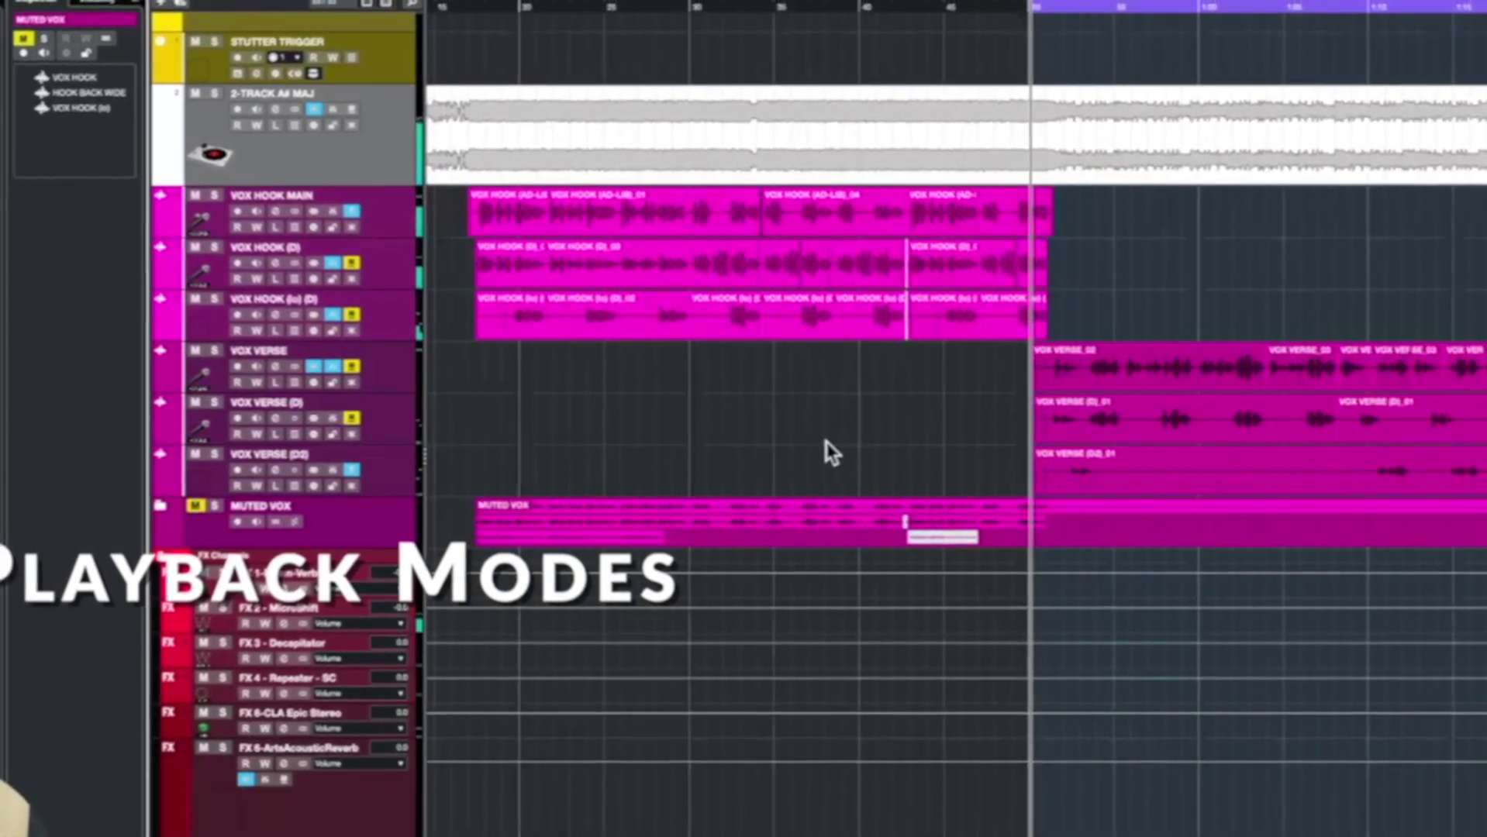
key(space)
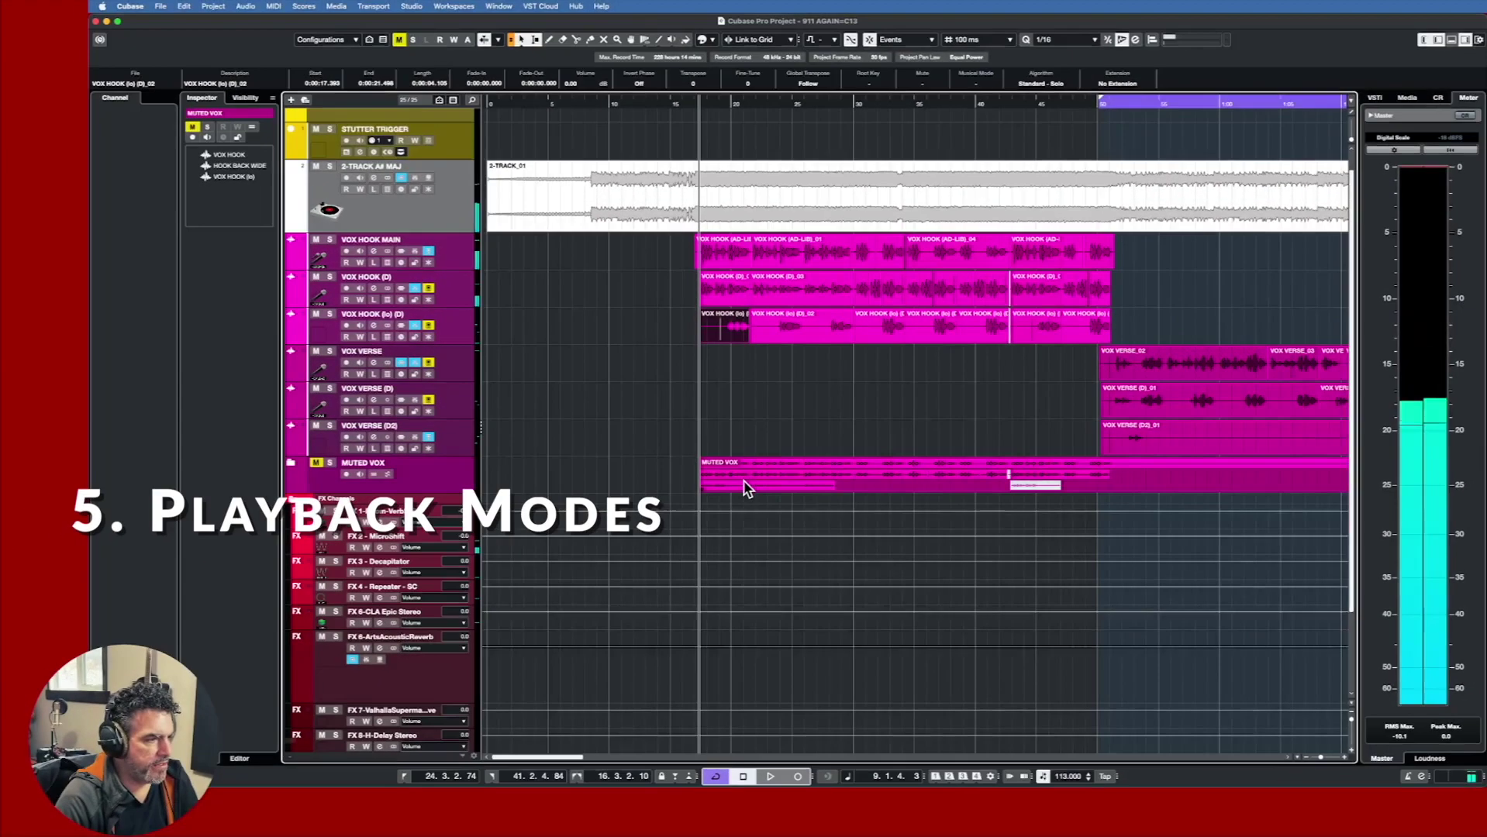
Play from the selected VOX VERSE (D)_01 clip, then clear the selection and play again.
click(745, 489)
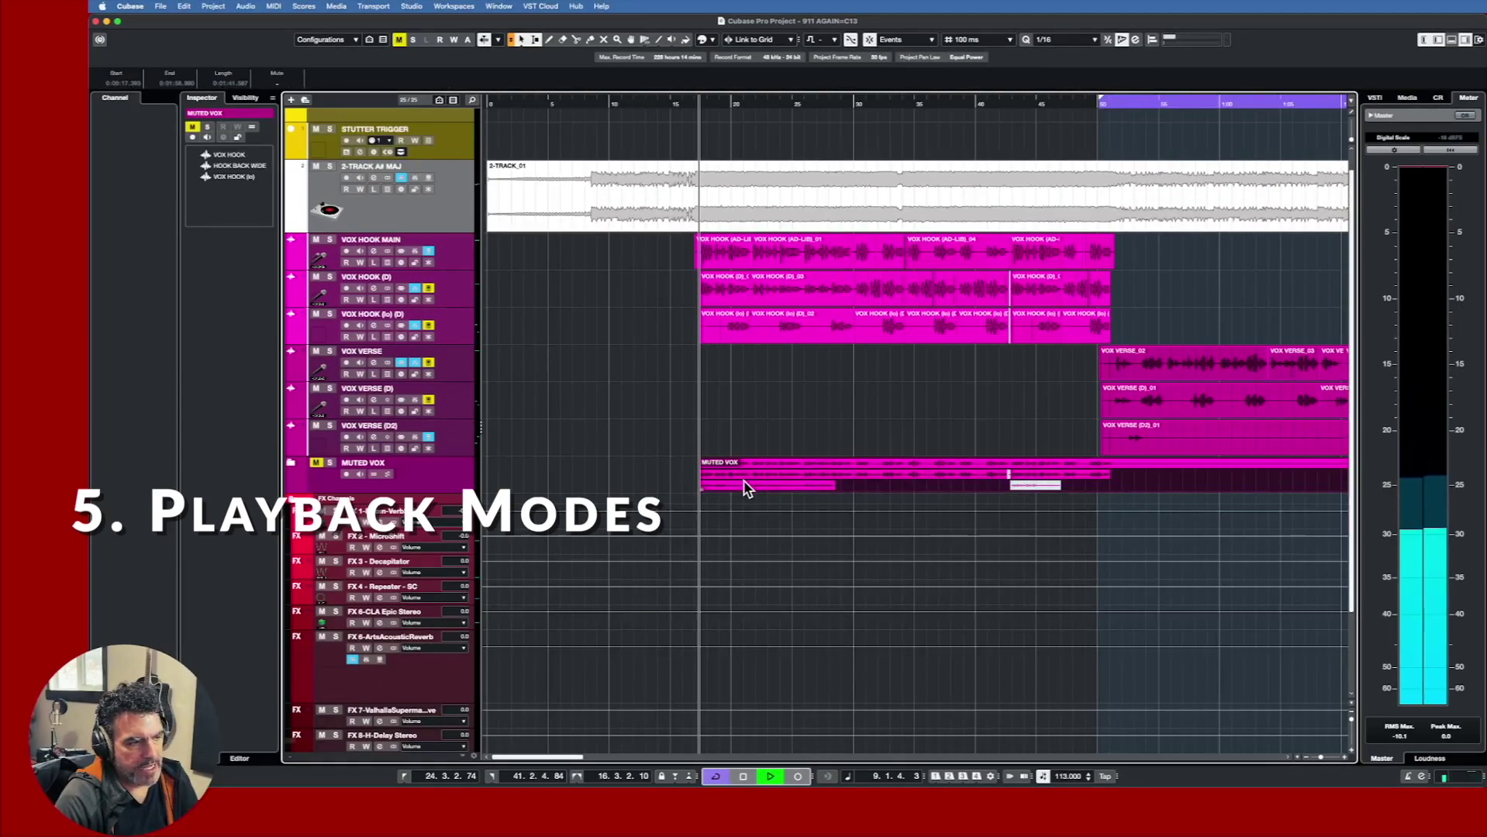
click(1126, 407)
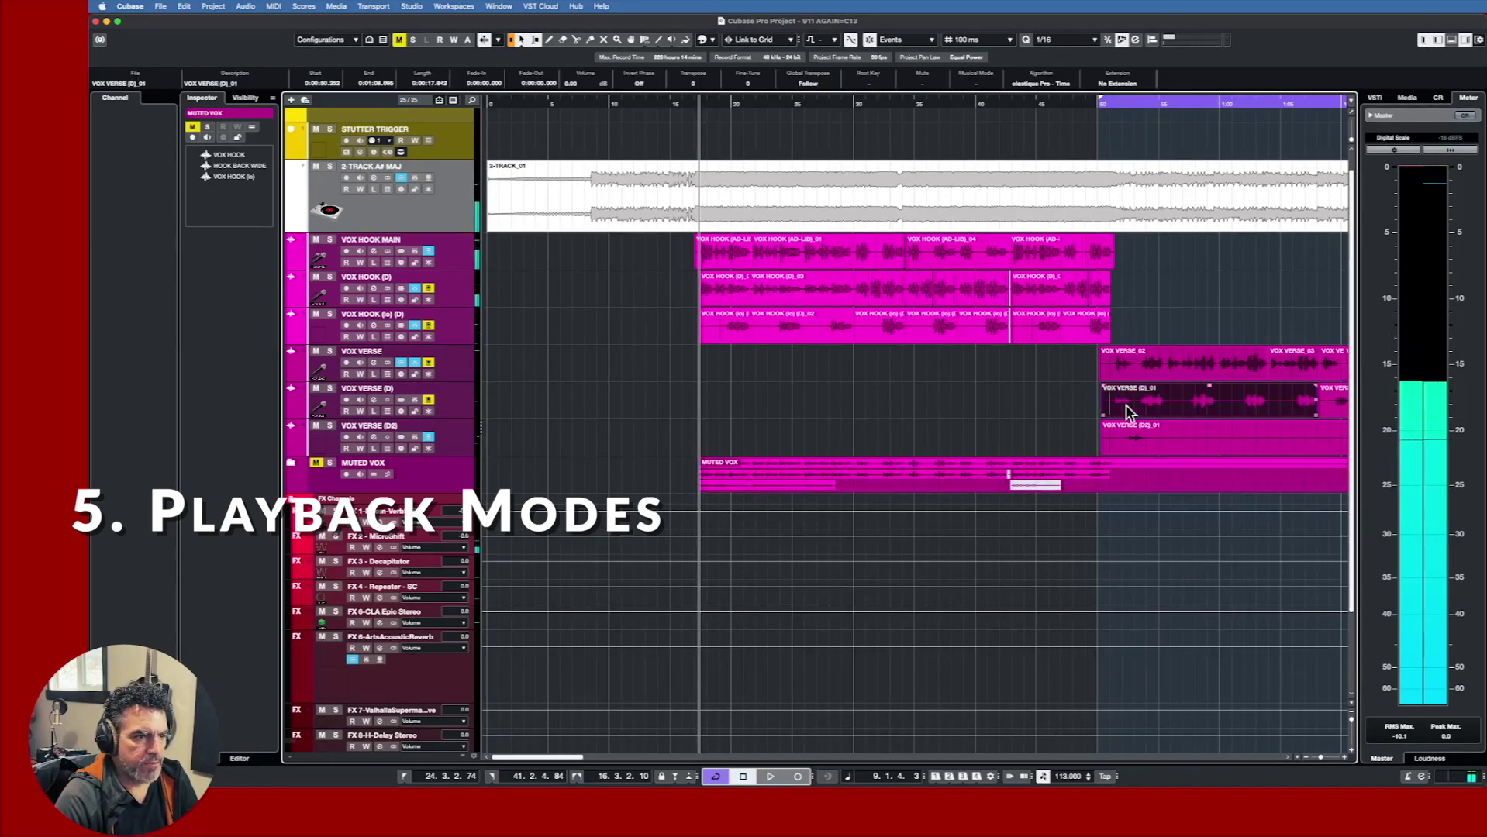
key(space)
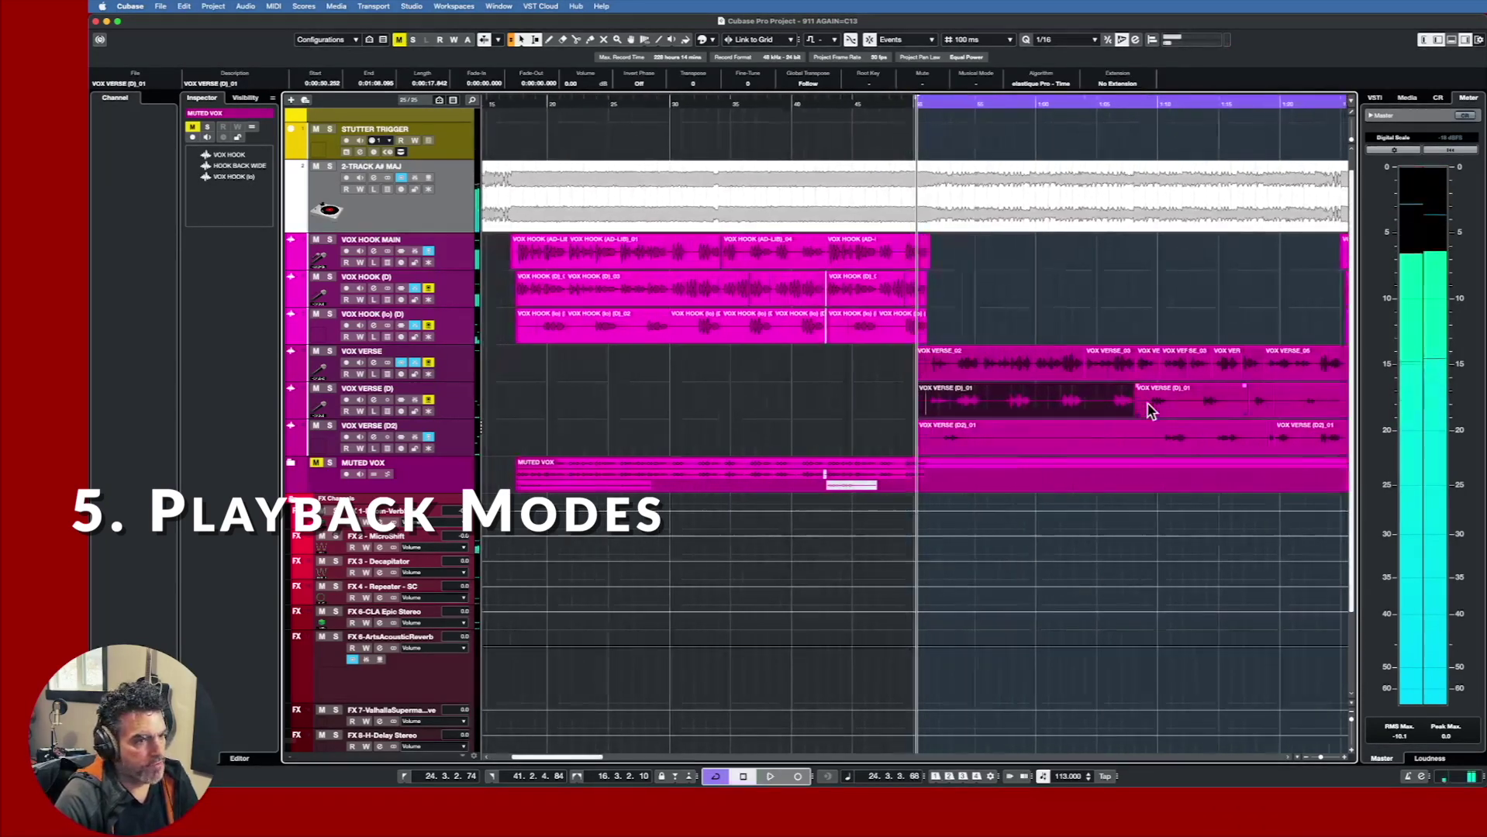
key(space)
click(1180, 398)
key(space)
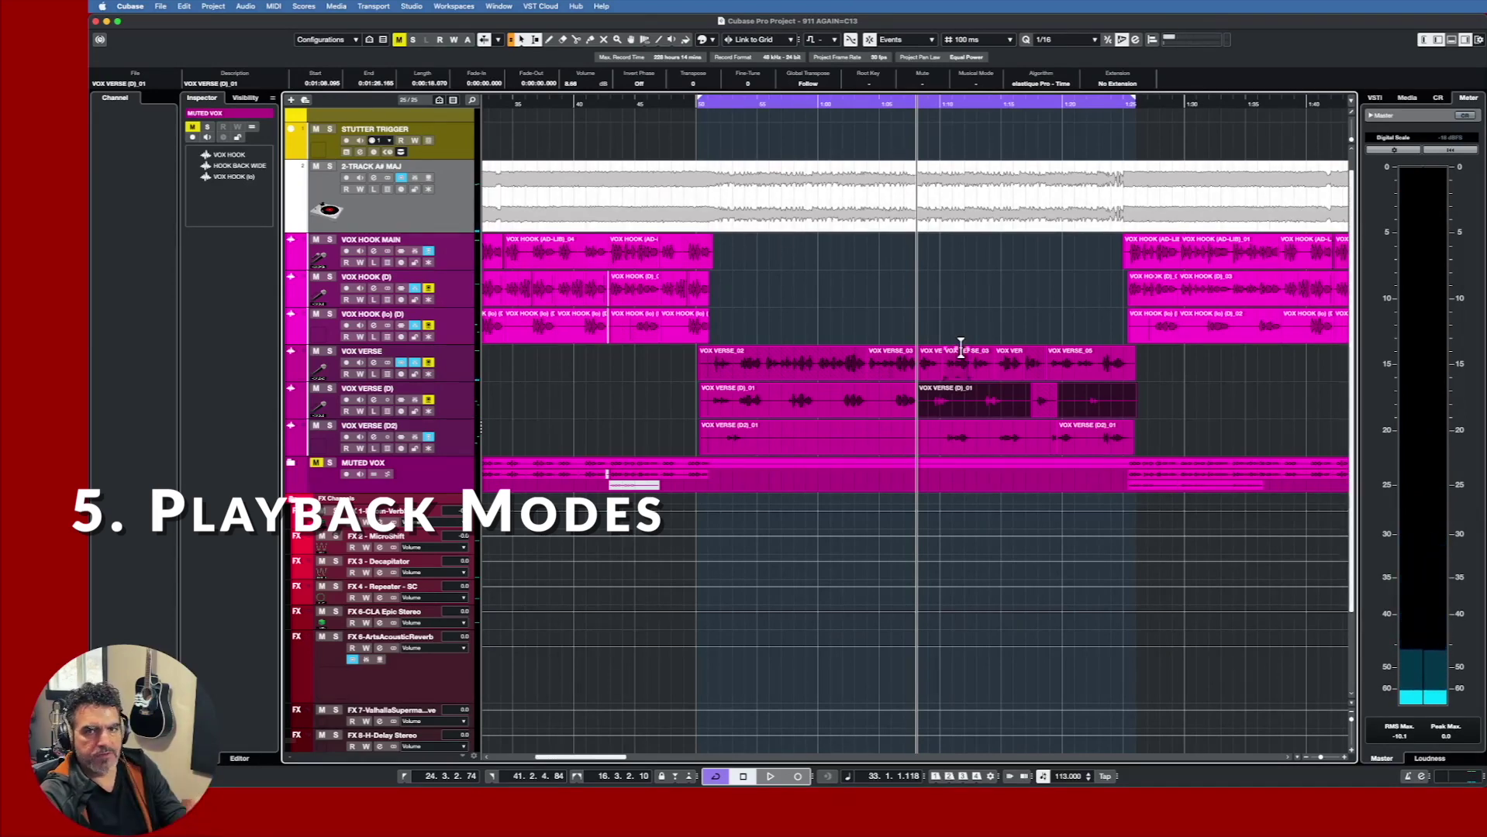
Set a start point inside the VOX VERSE_02 event and play from before it.
key(space)
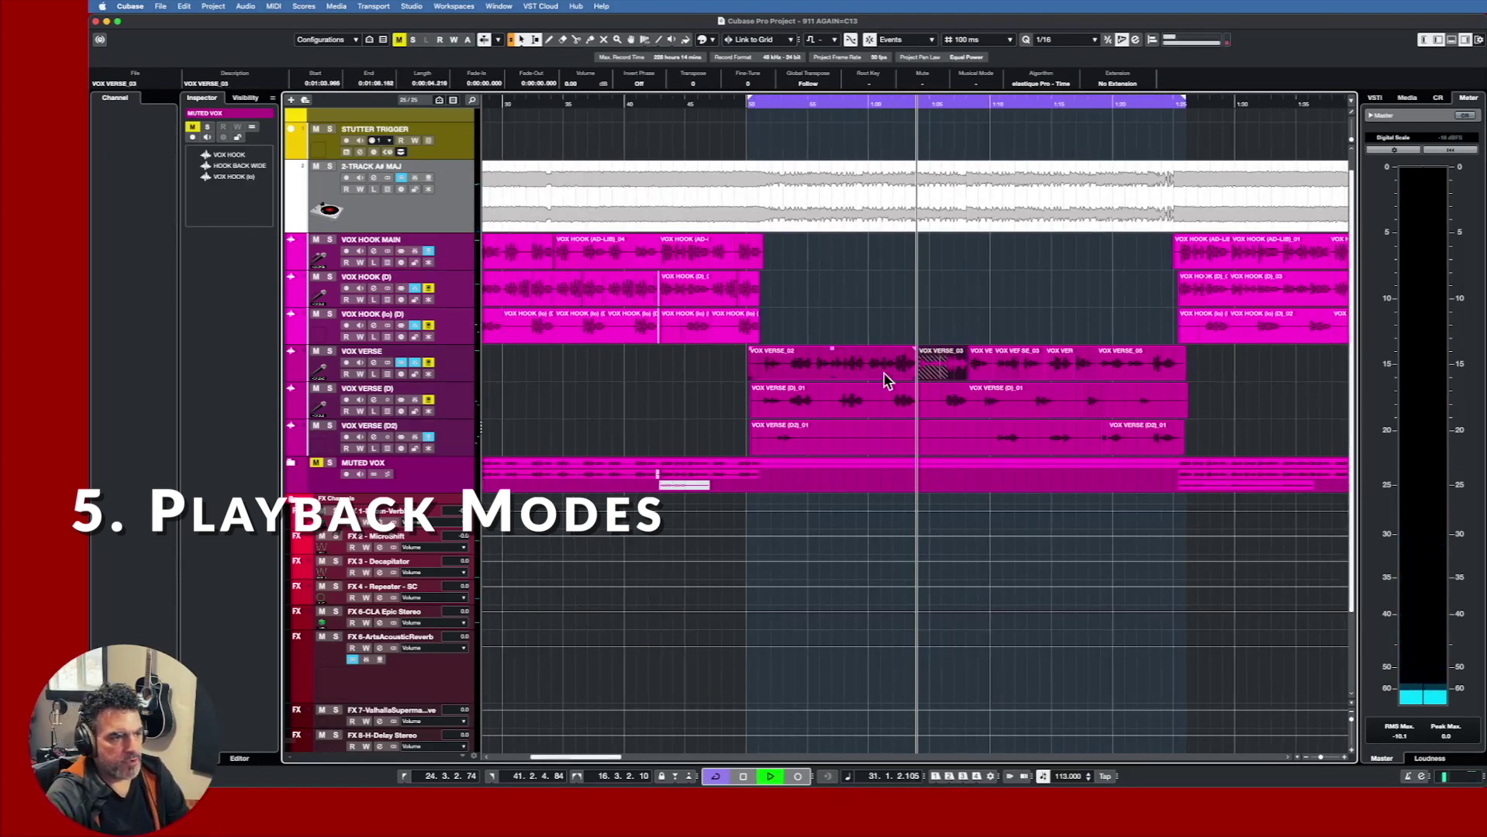
click(811, 358)
key(space)
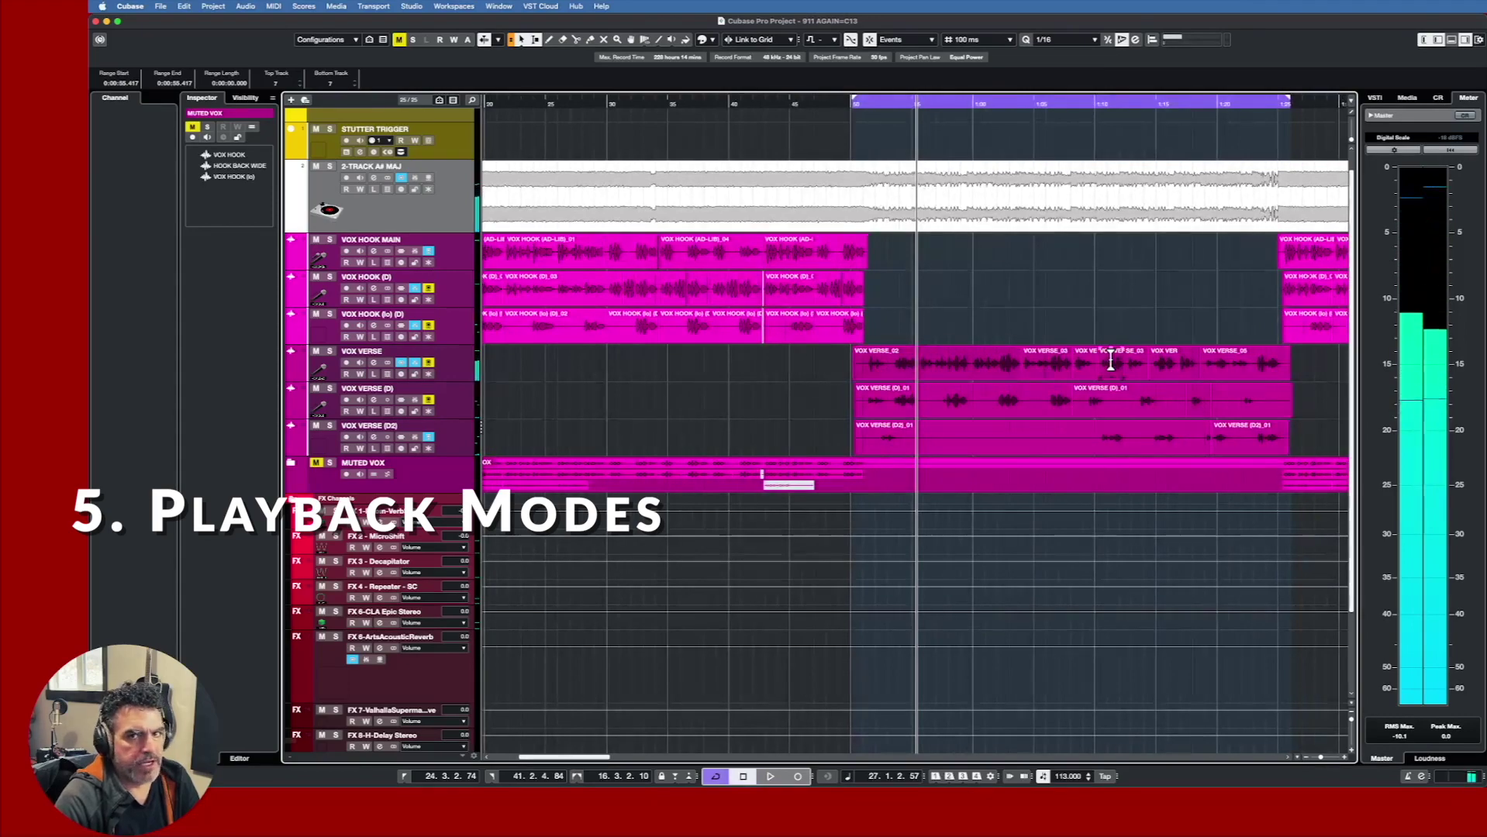
Check the Transport Start Mode options and bring up the Key Commands window.
click(375, 7)
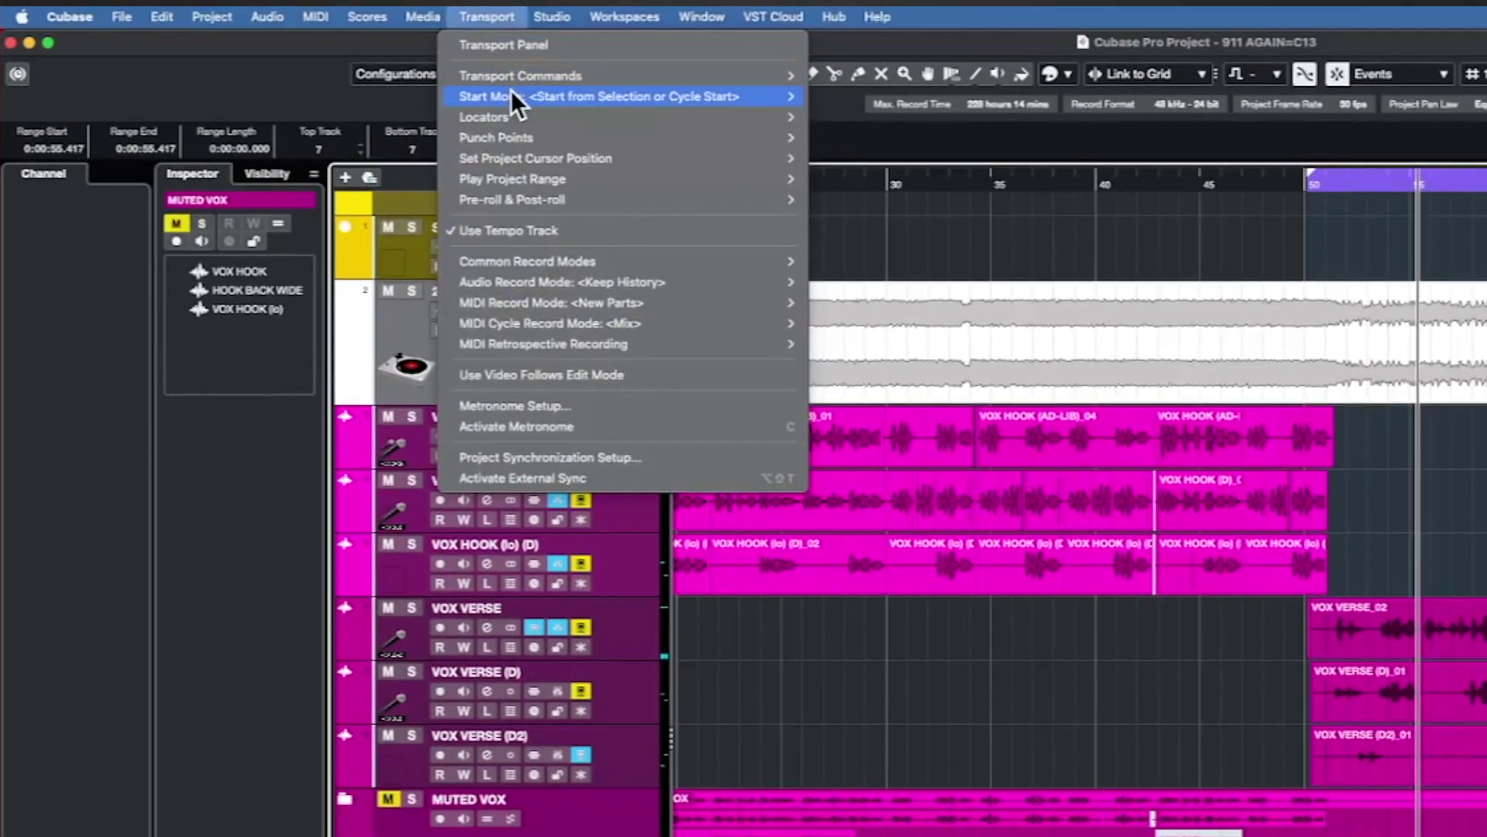
mouse_move(388, 49)
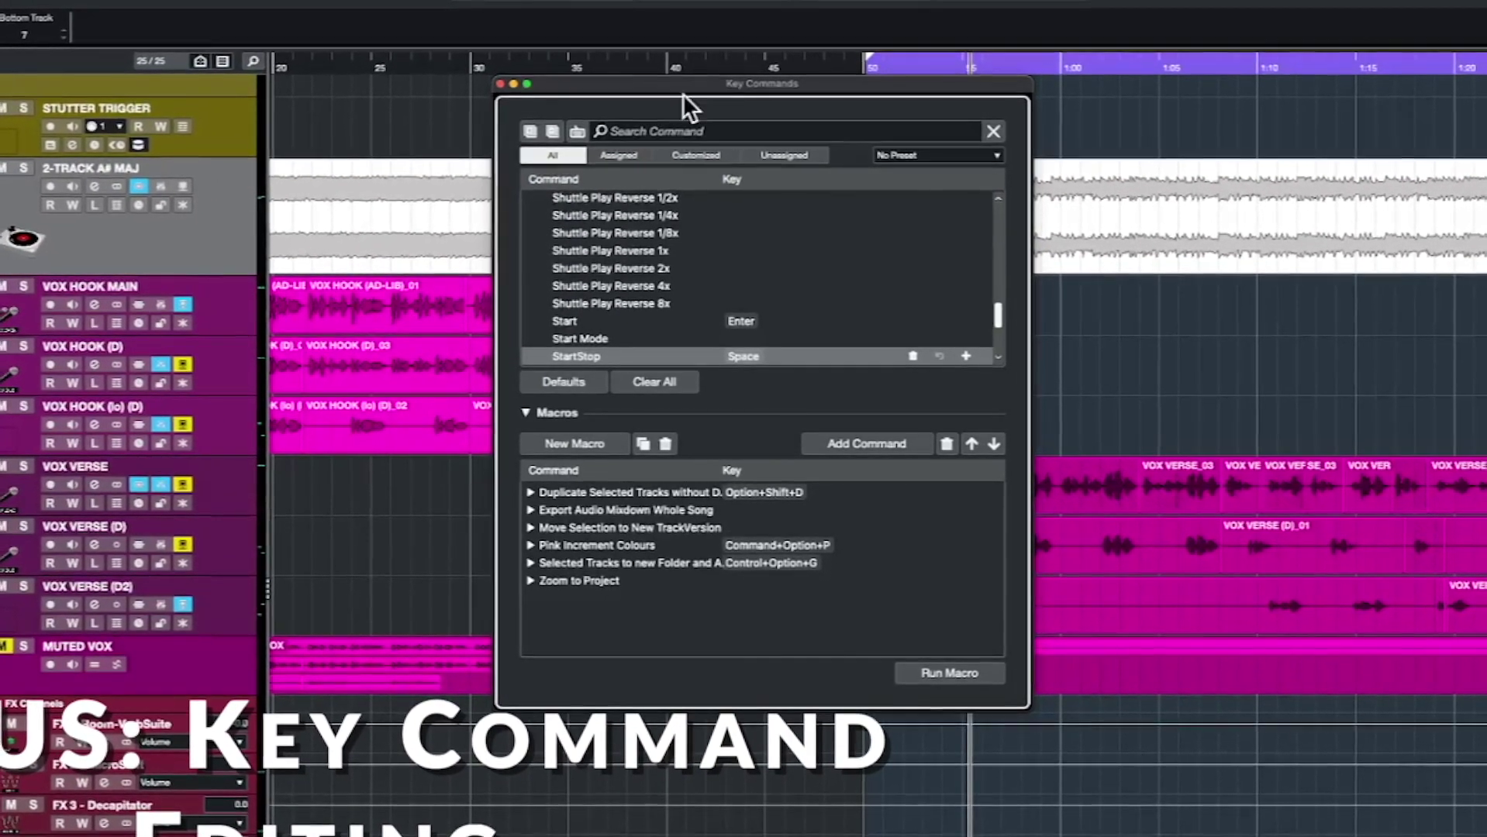
drag(683, 81, 785, 145)
scroll(879, 334, up, 5)
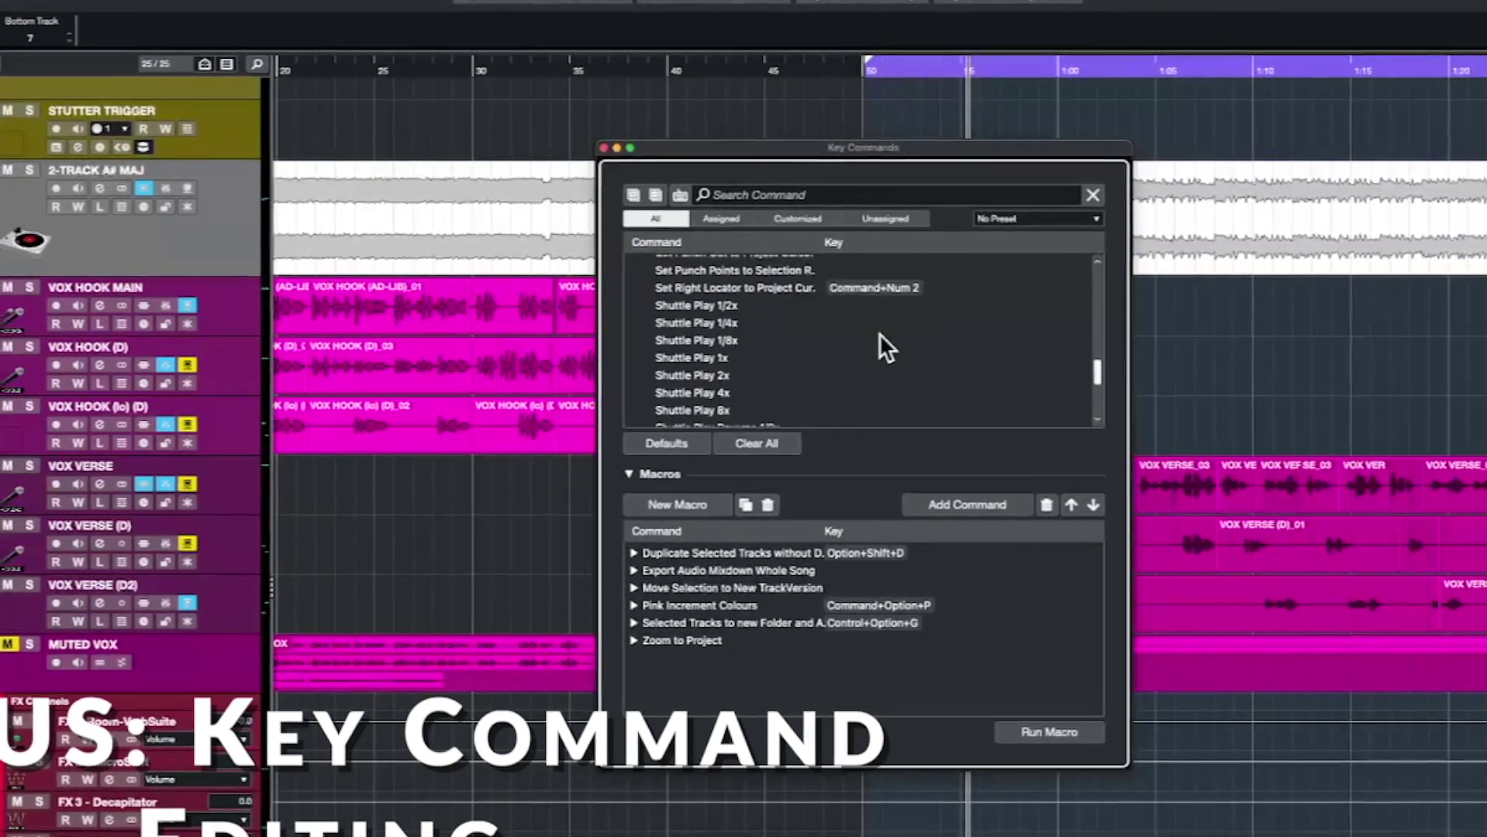
scroll(880, 333, down, 5)
Filter the command list by searching for 'MARKER'.
click(793, 195)
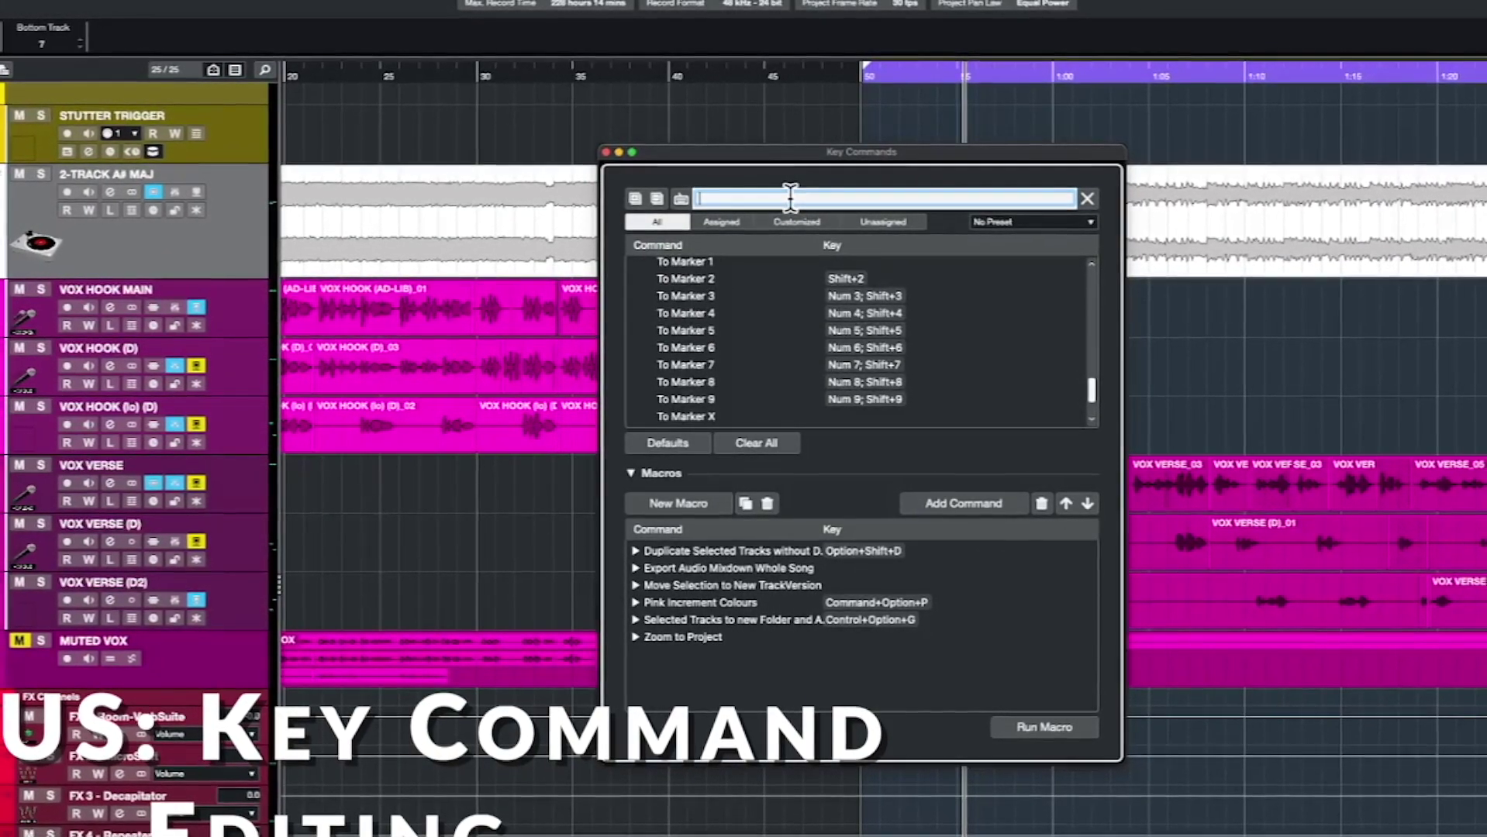
text(MARKER)
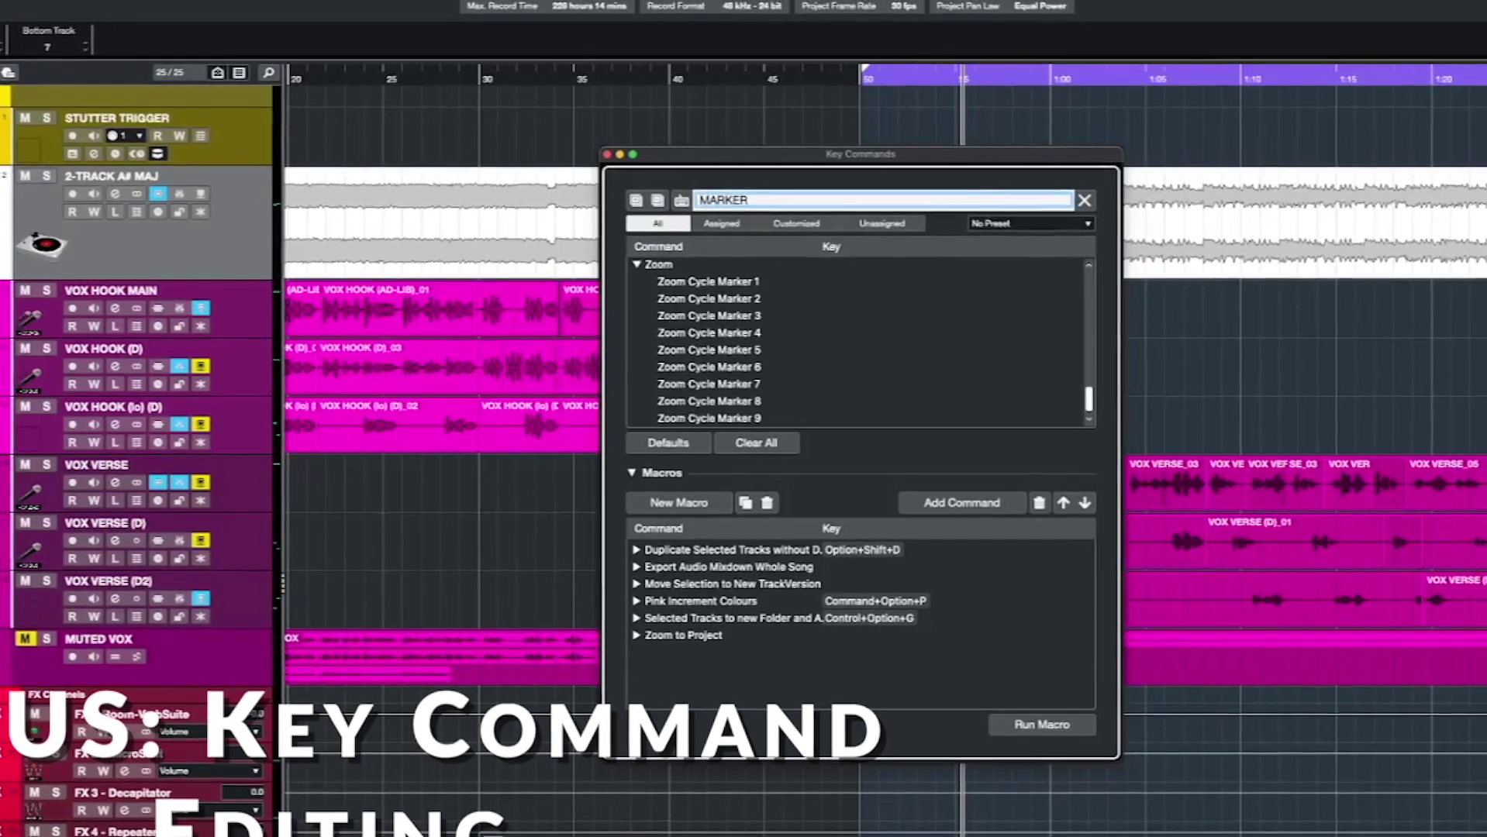
click(75, 72)
click(73, 69)
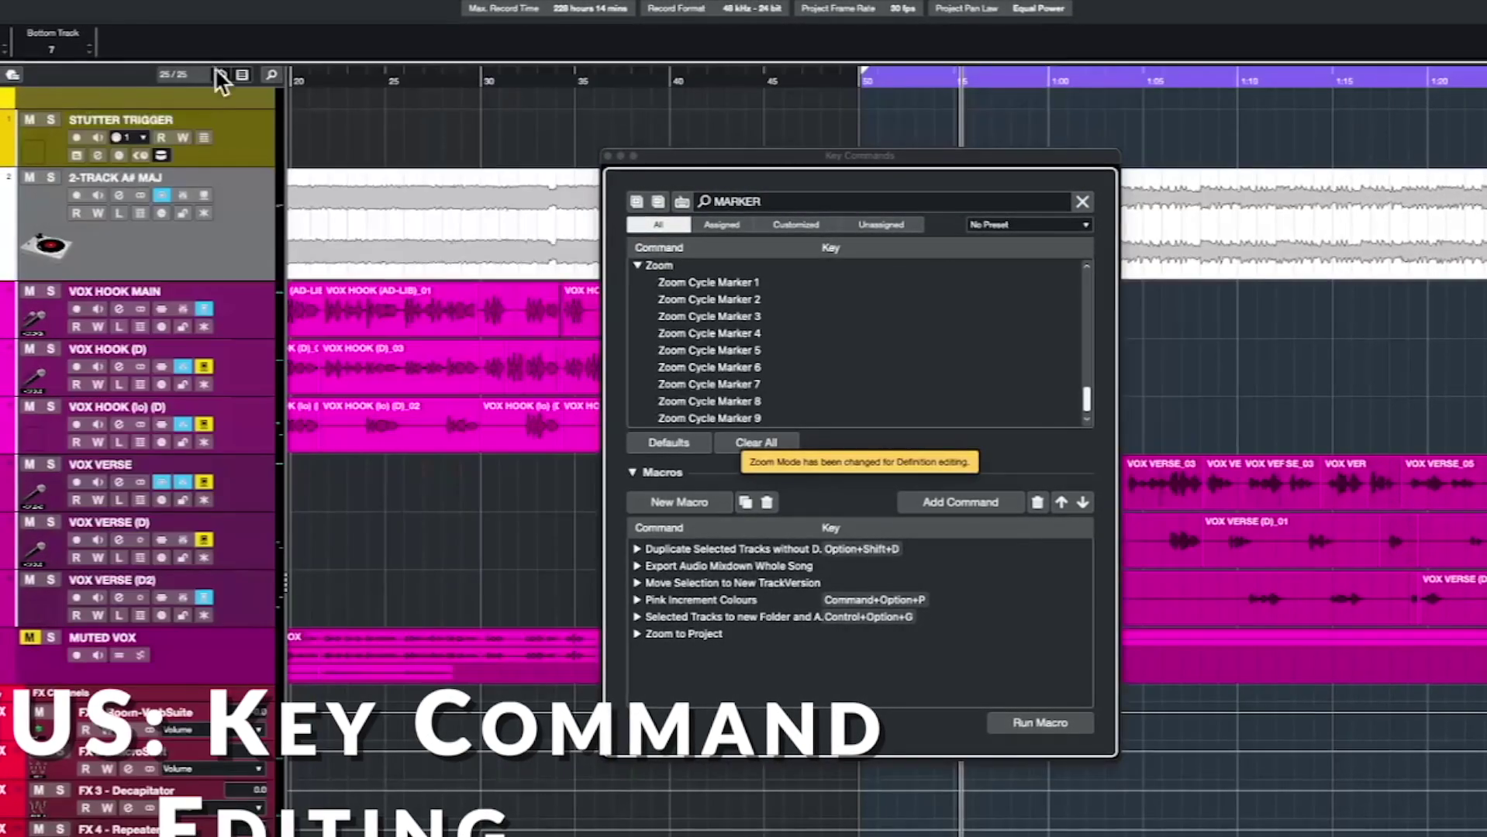
click(811, 200)
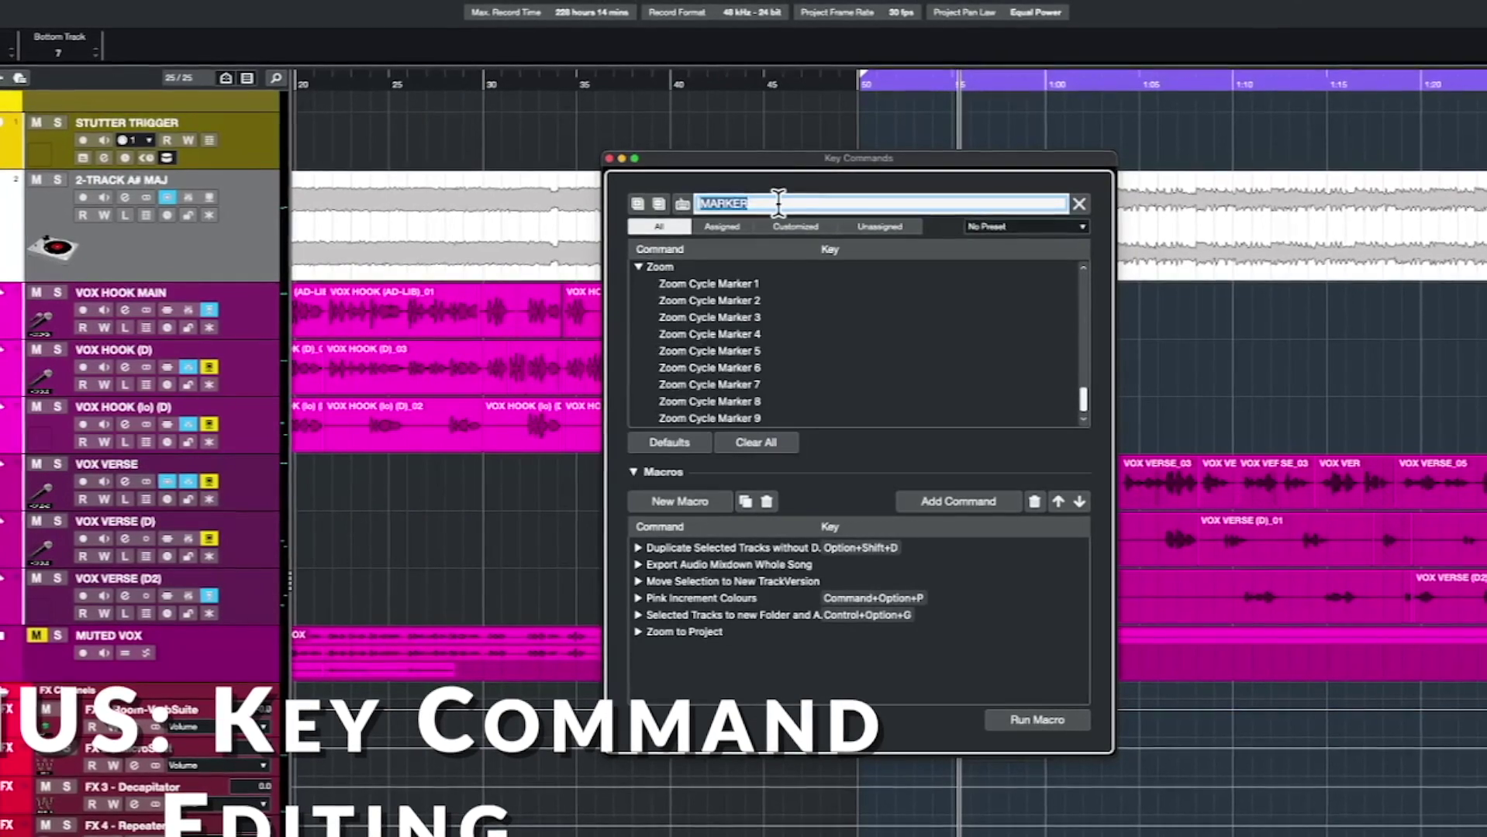
key(Return)
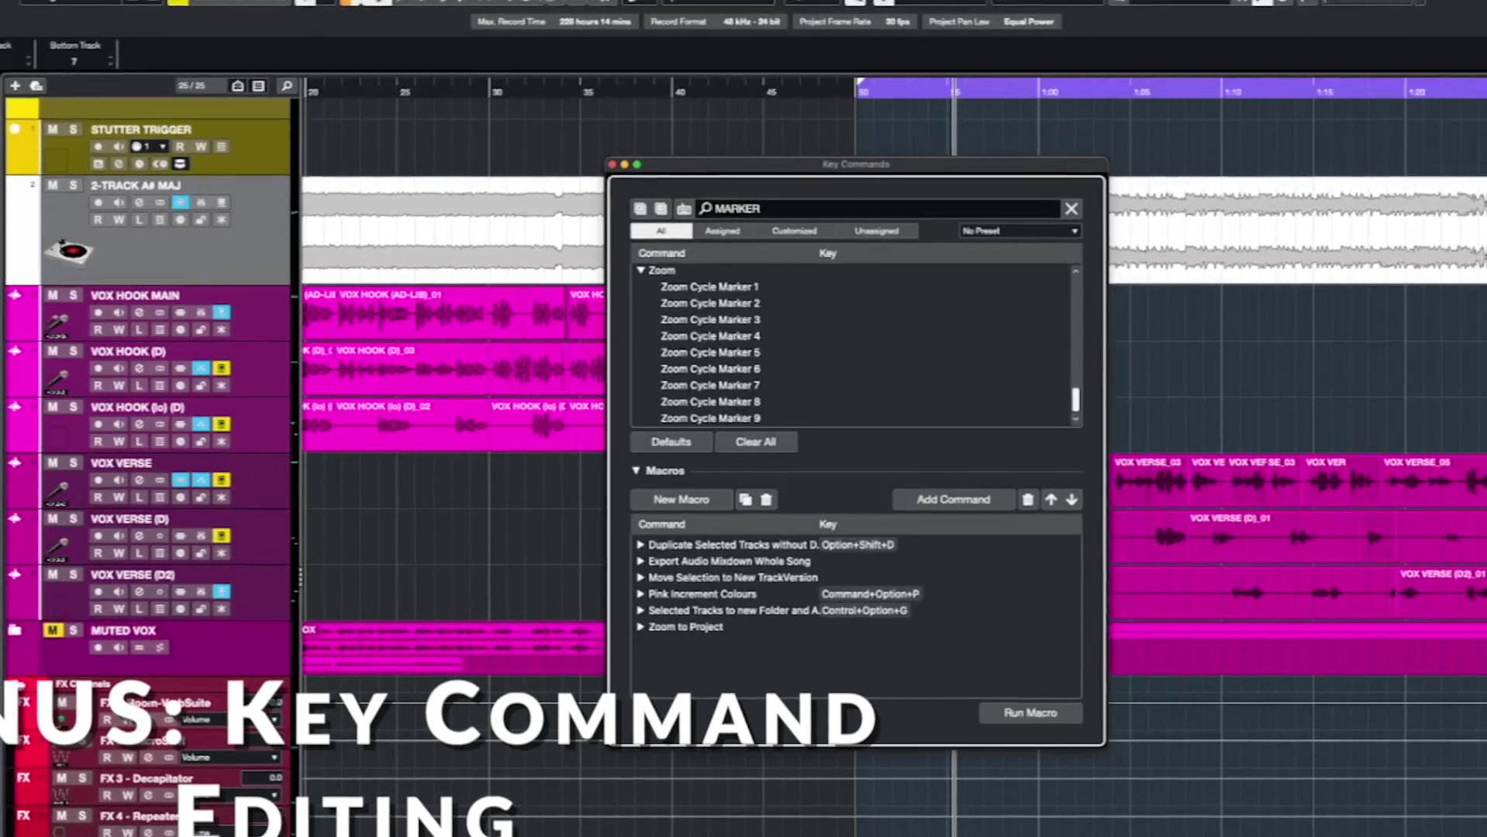
Look up Alt+S by key, then browse the Assigned, Customized, Unassigned and All command lists.
click(685, 209)
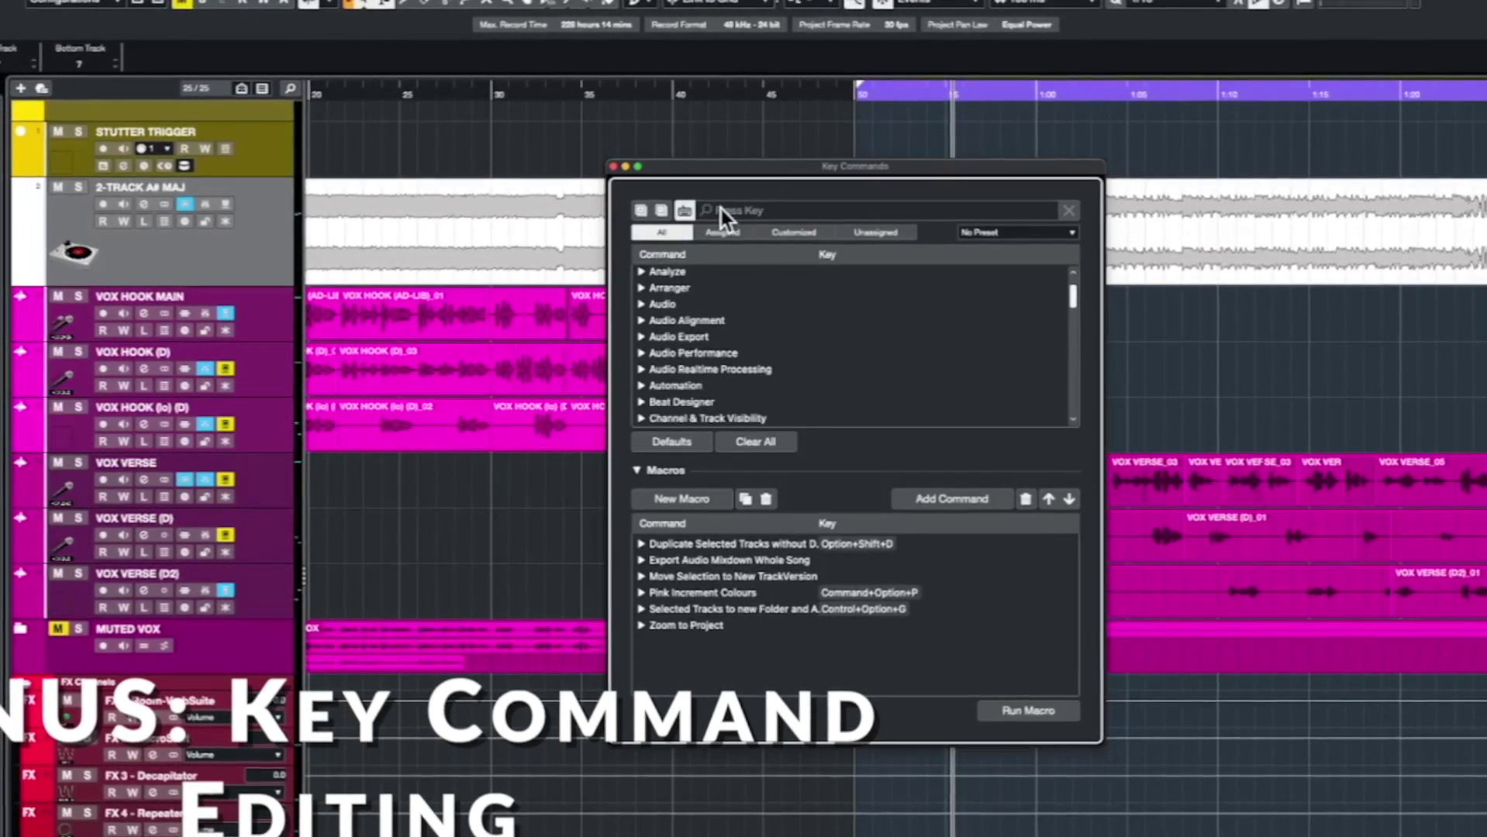
key(alt+s)
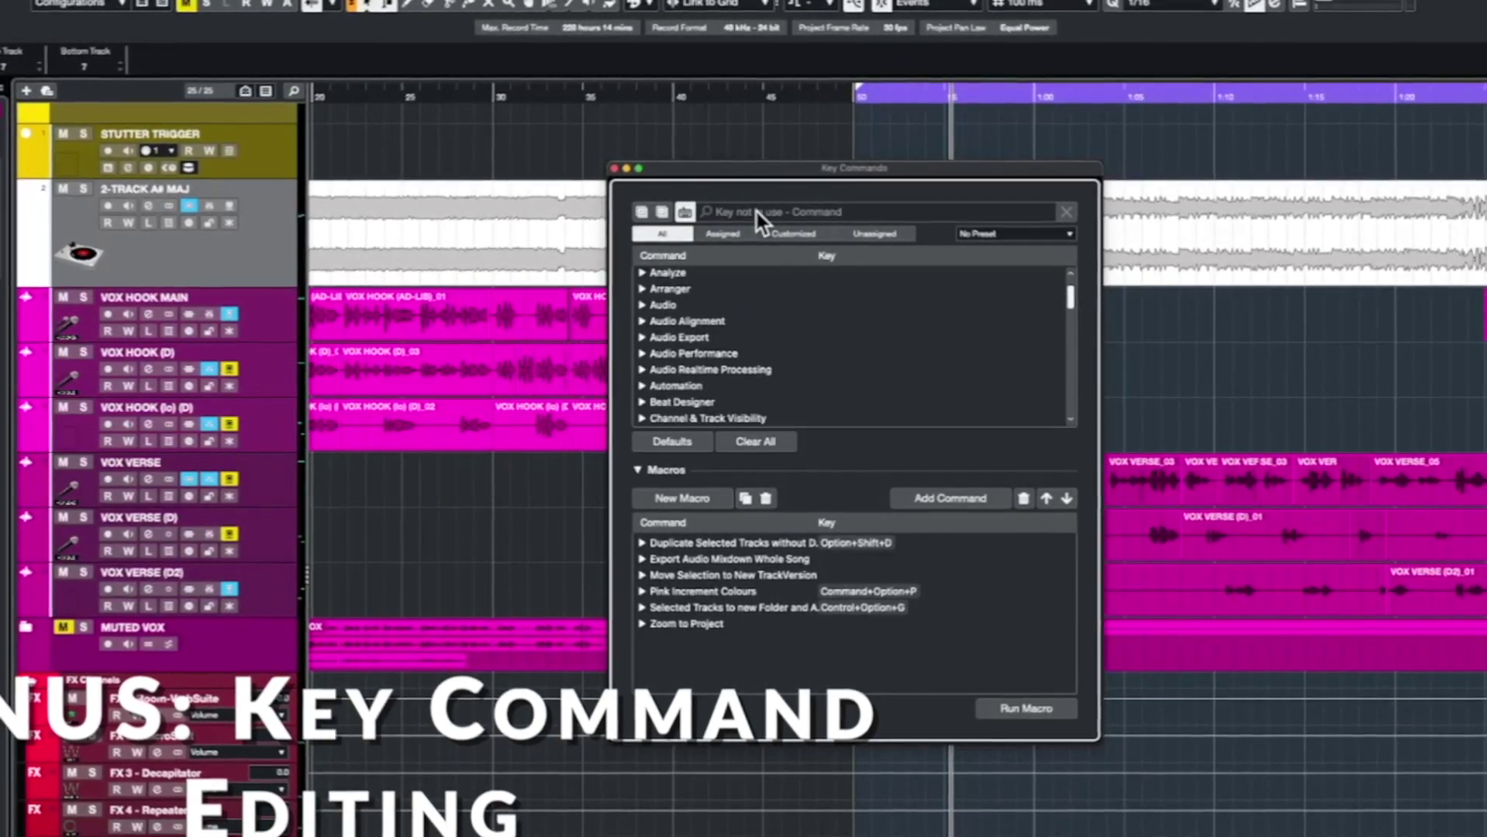
click(725, 234)
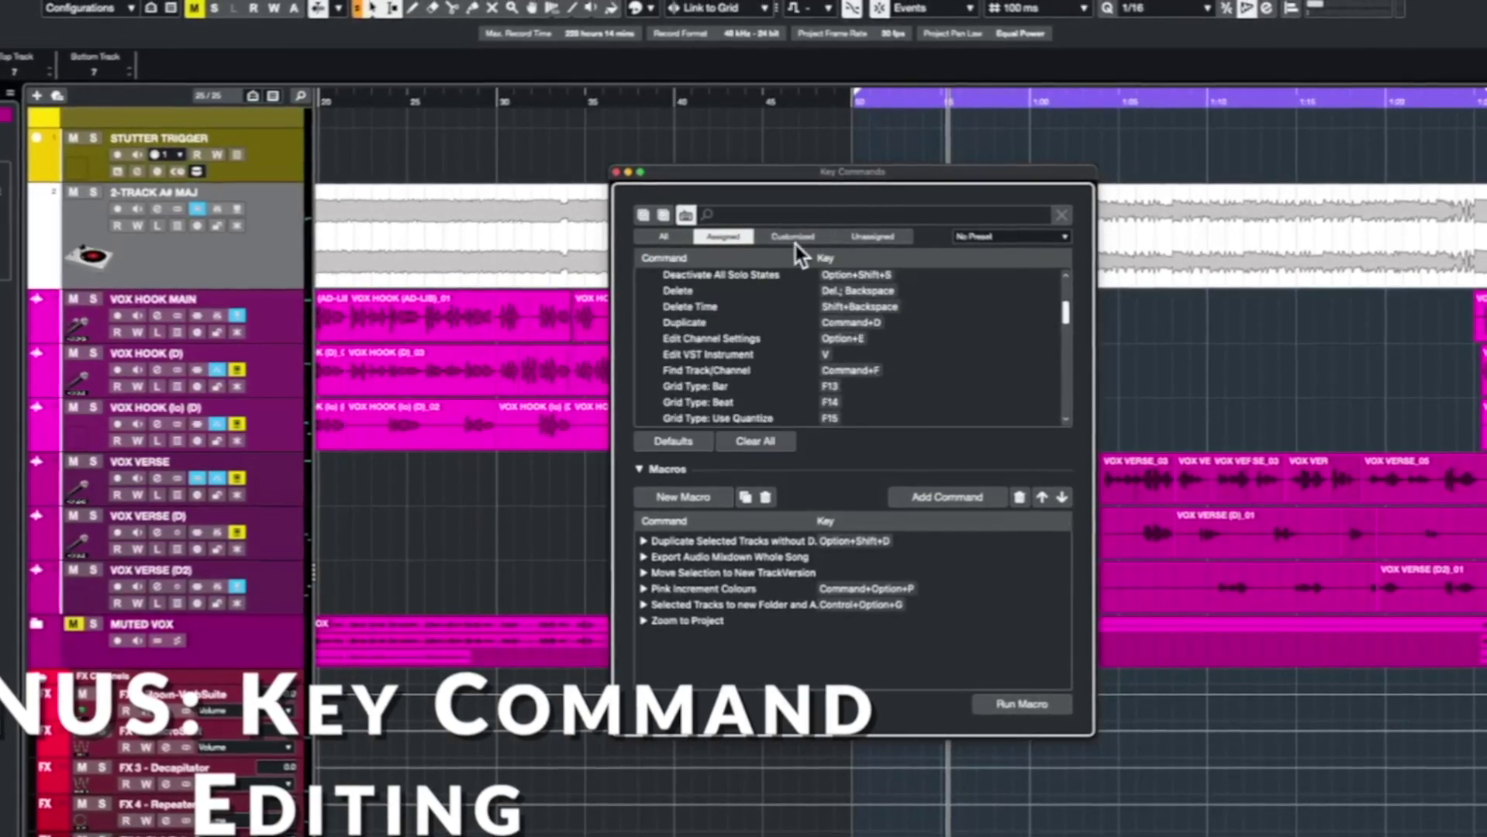
click(794, 237)
scroll(851, 338, up, 3)
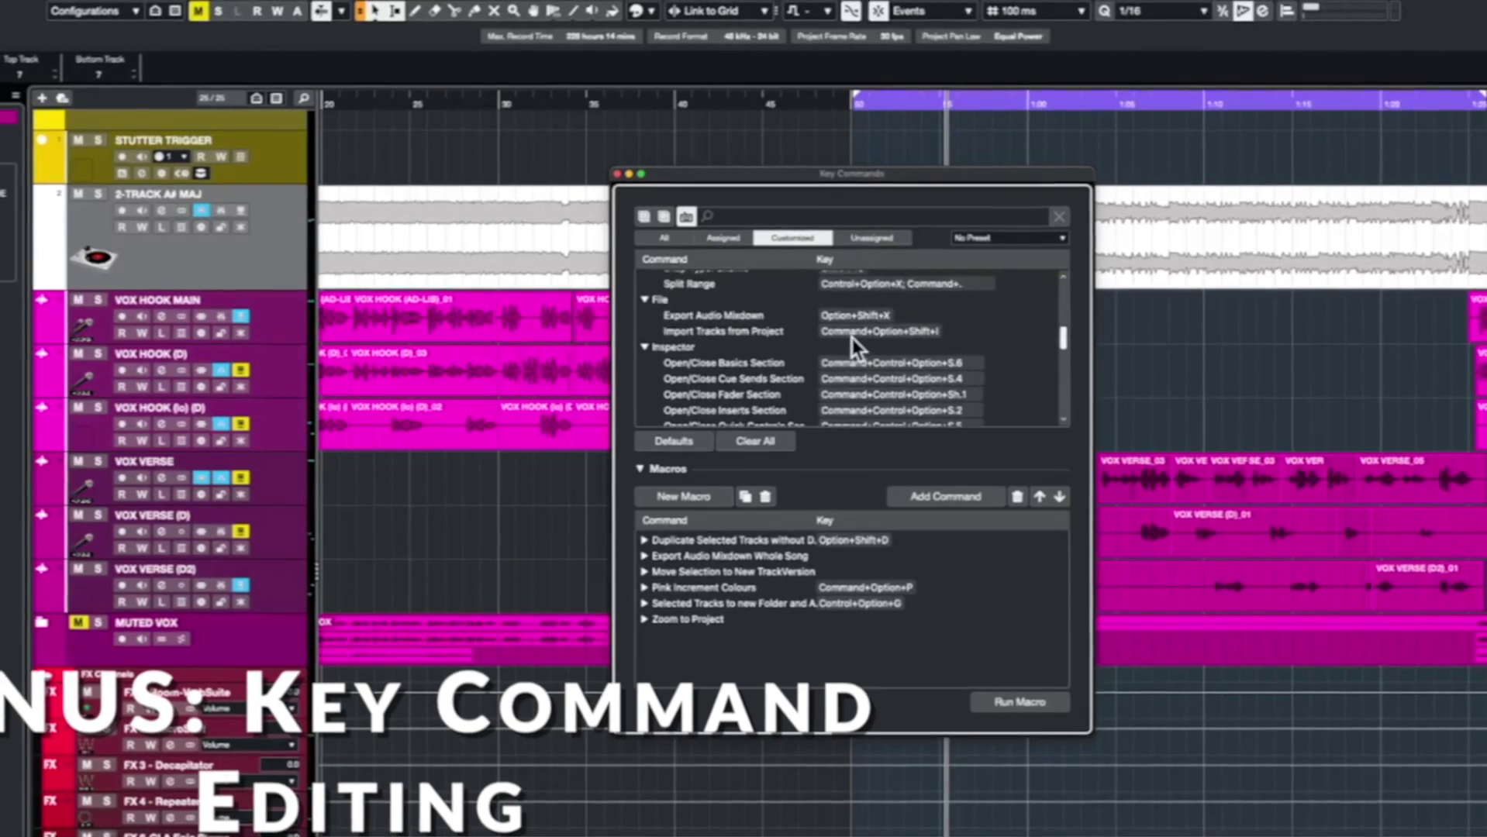
click(870, 238)
scroll(779, 410, up, 10)
scroll(778, 410, down, 2)
click(665, 240)
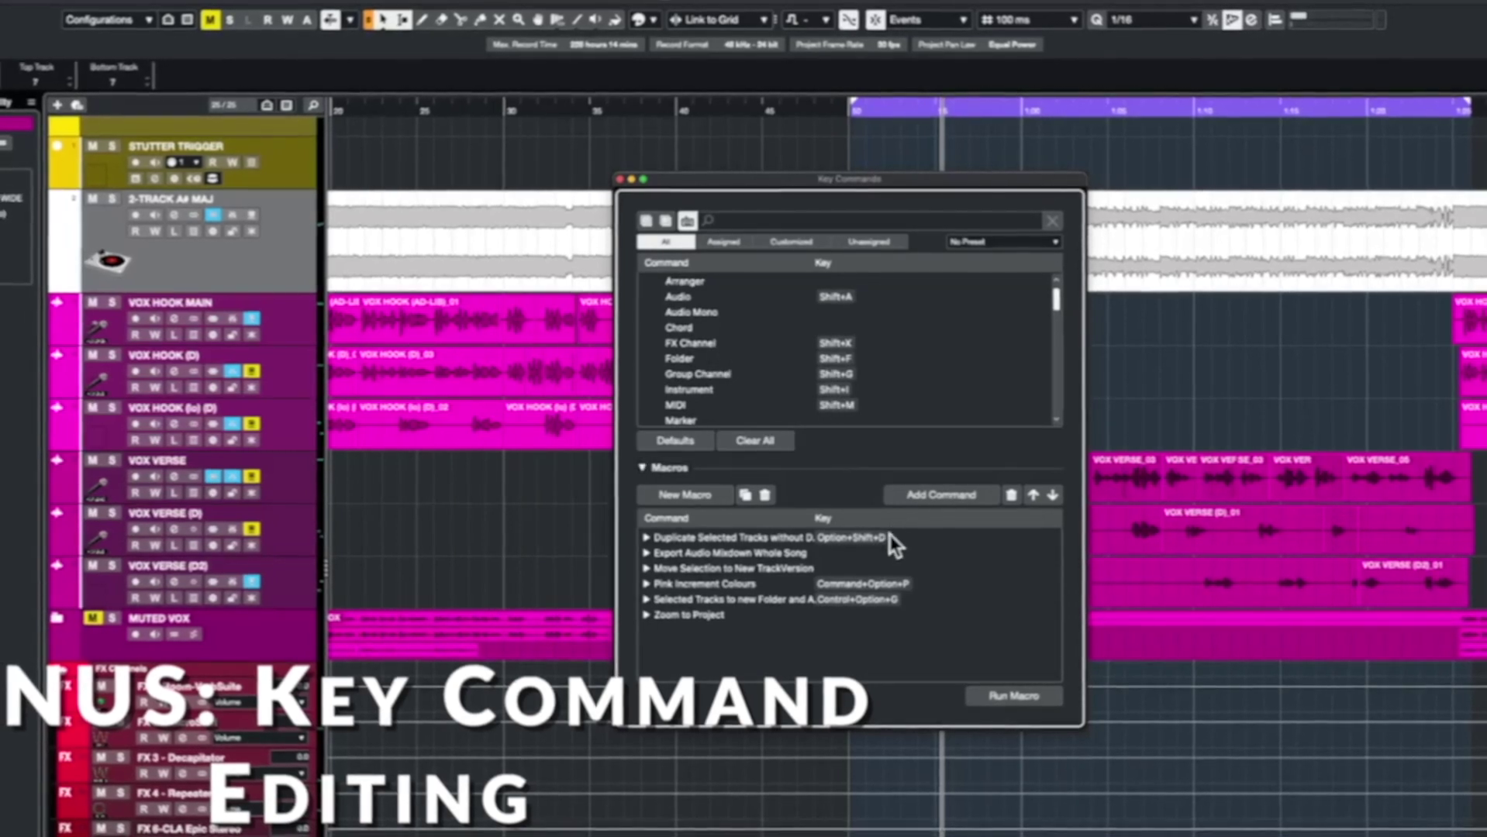
Select the Key field of the Move Selection to New TrackVersion macro for a new shortcut.
click(854, 552)
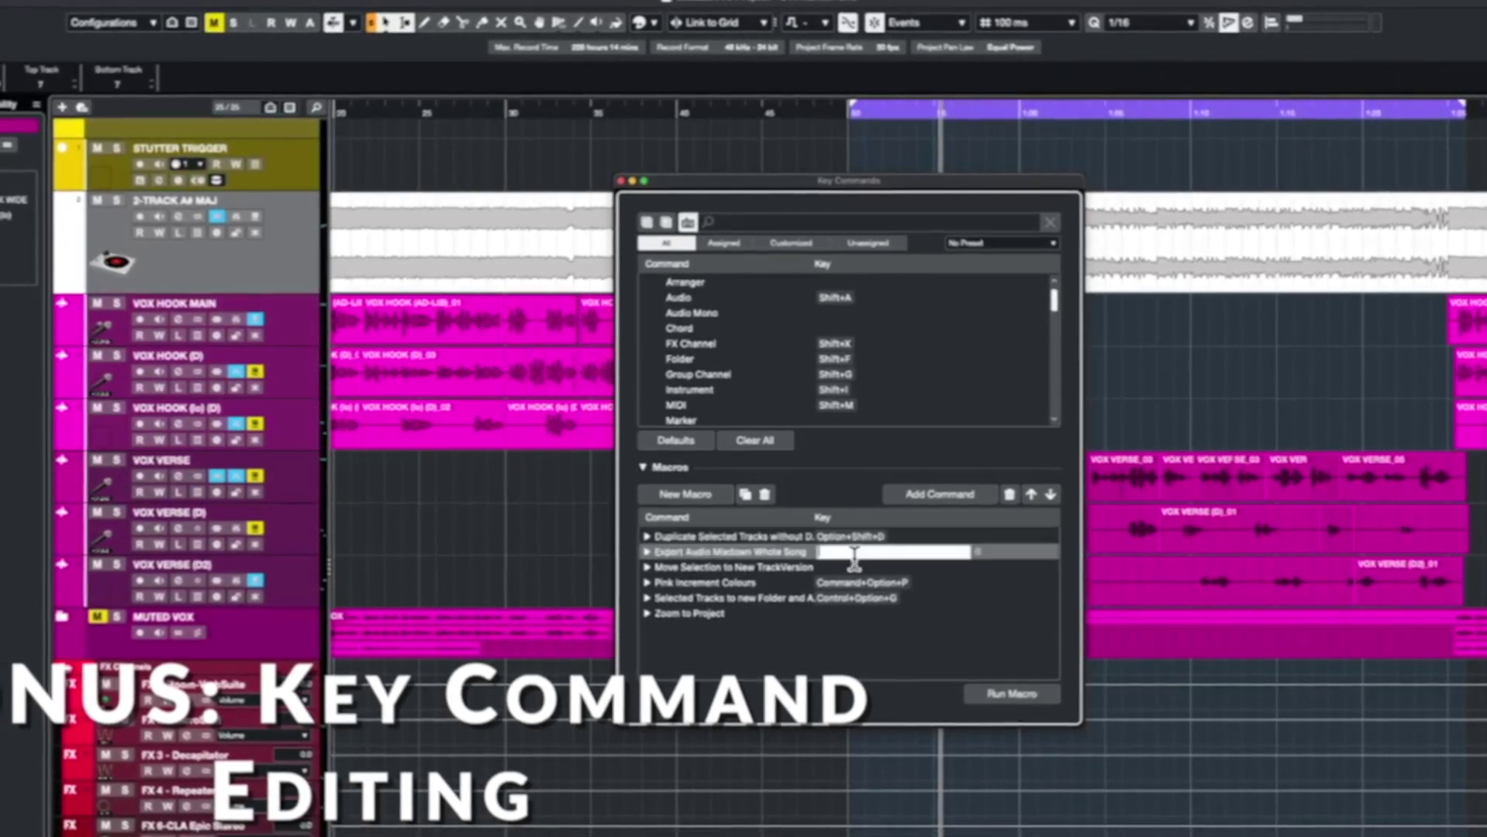
click(779, 567)
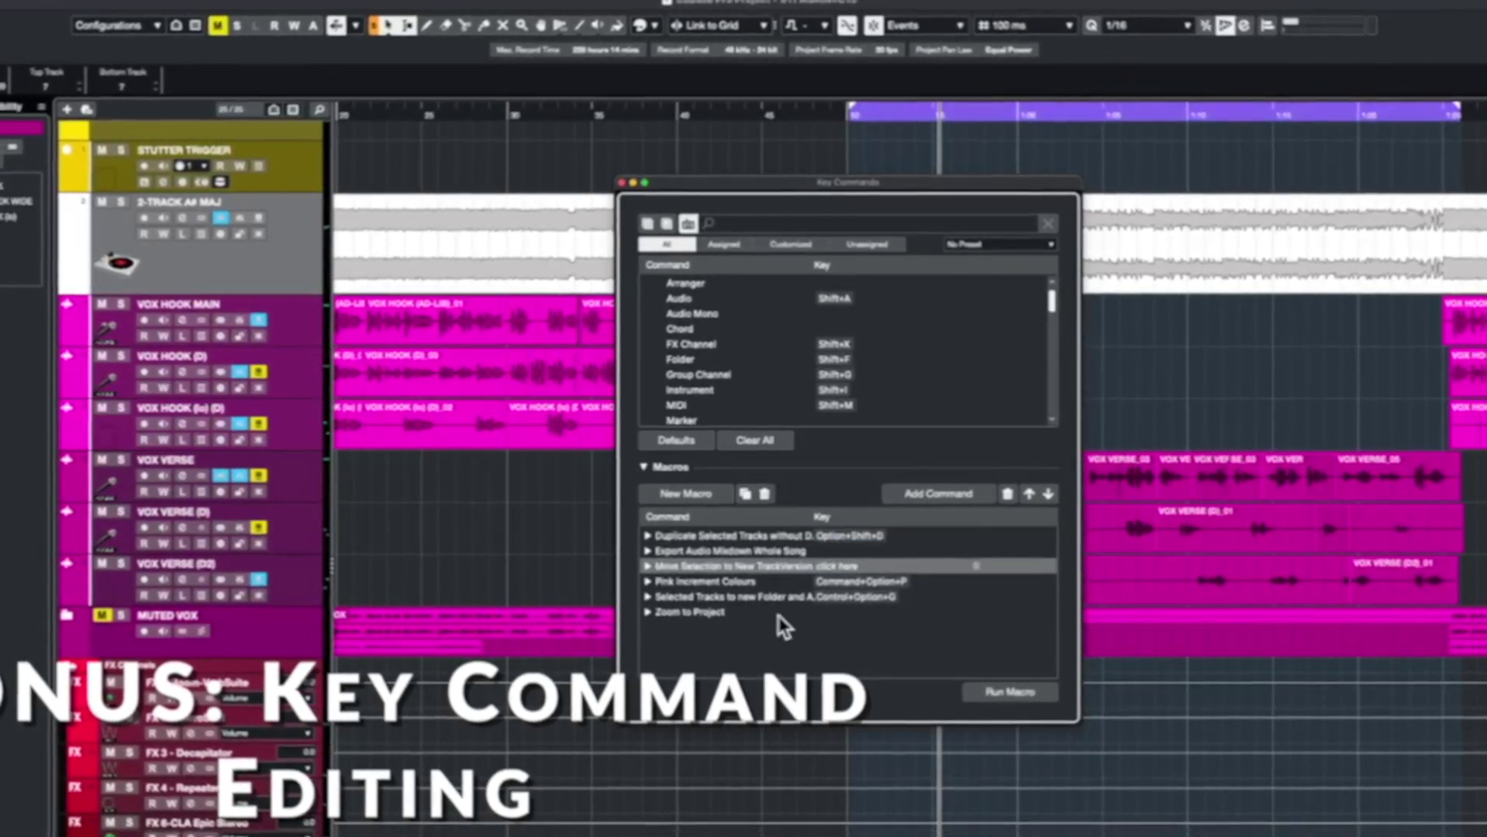
scroll(746, 332, down, 10)
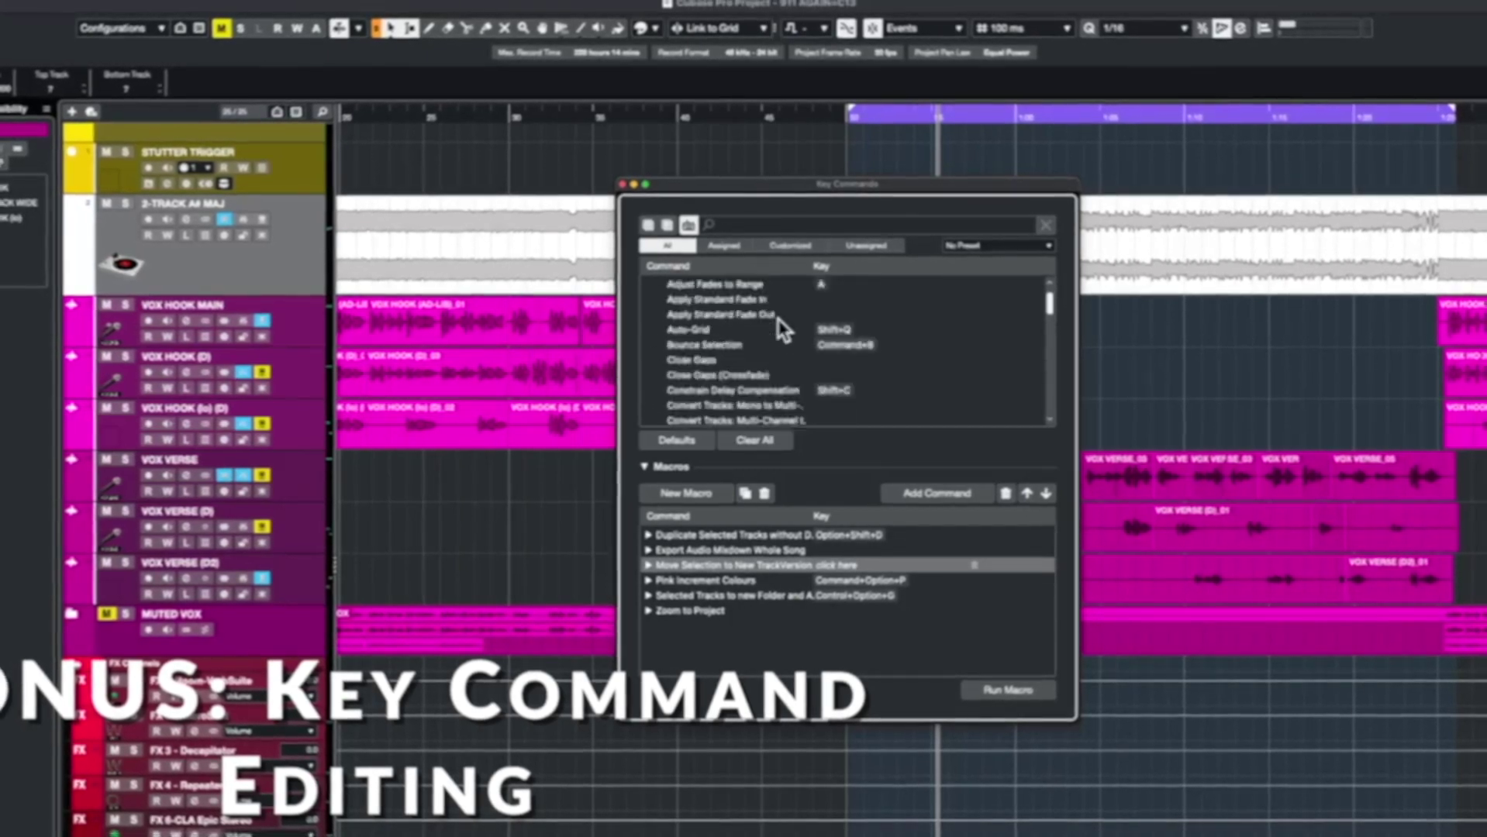
scroll(783, 329, down, 5)
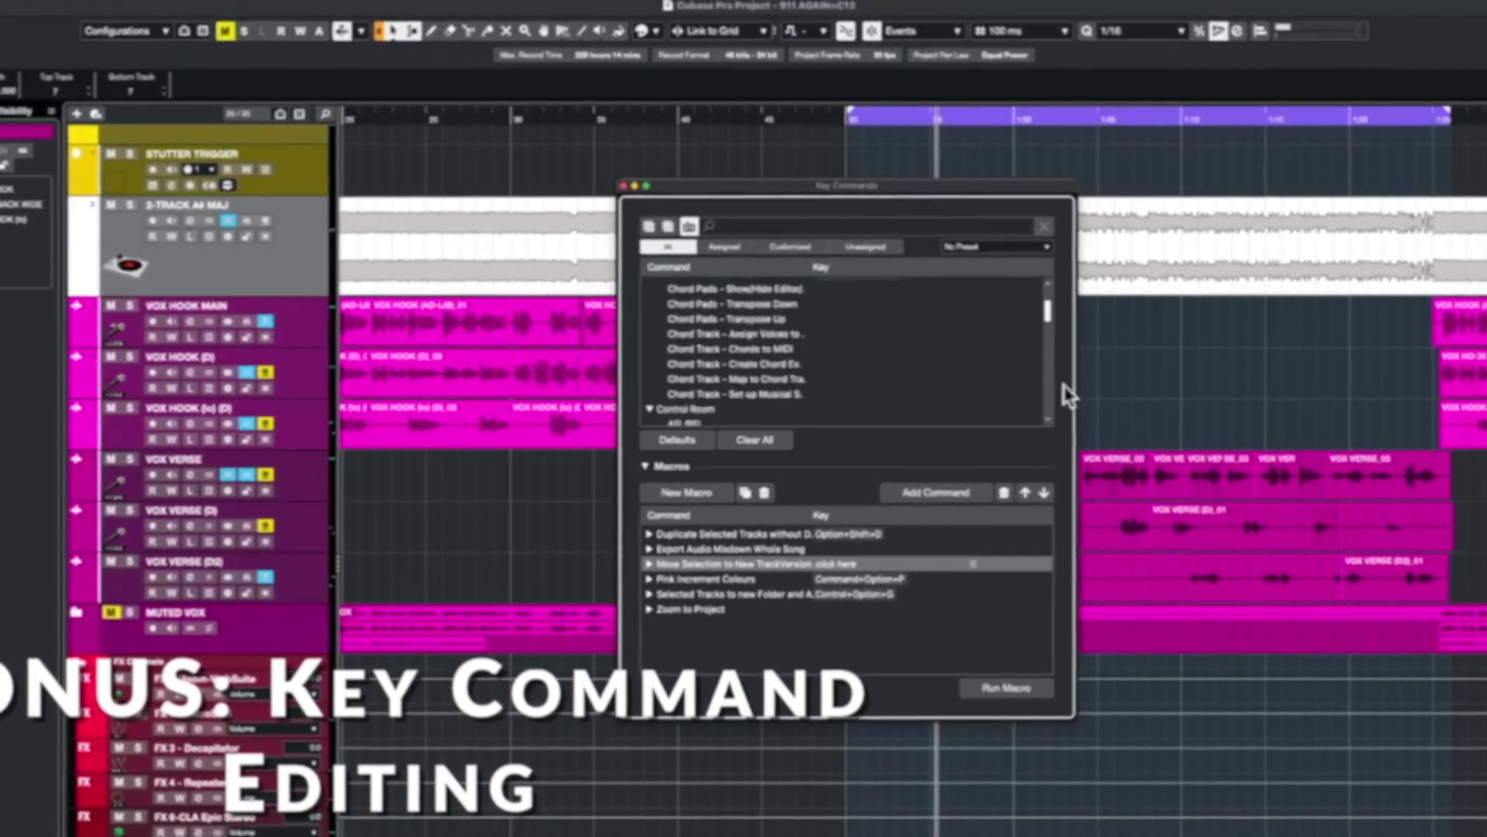
Browse the Editing, Editing > Audio and VST preference pages, ending back on Editing.
drag(1047, 321, 1046, 398)
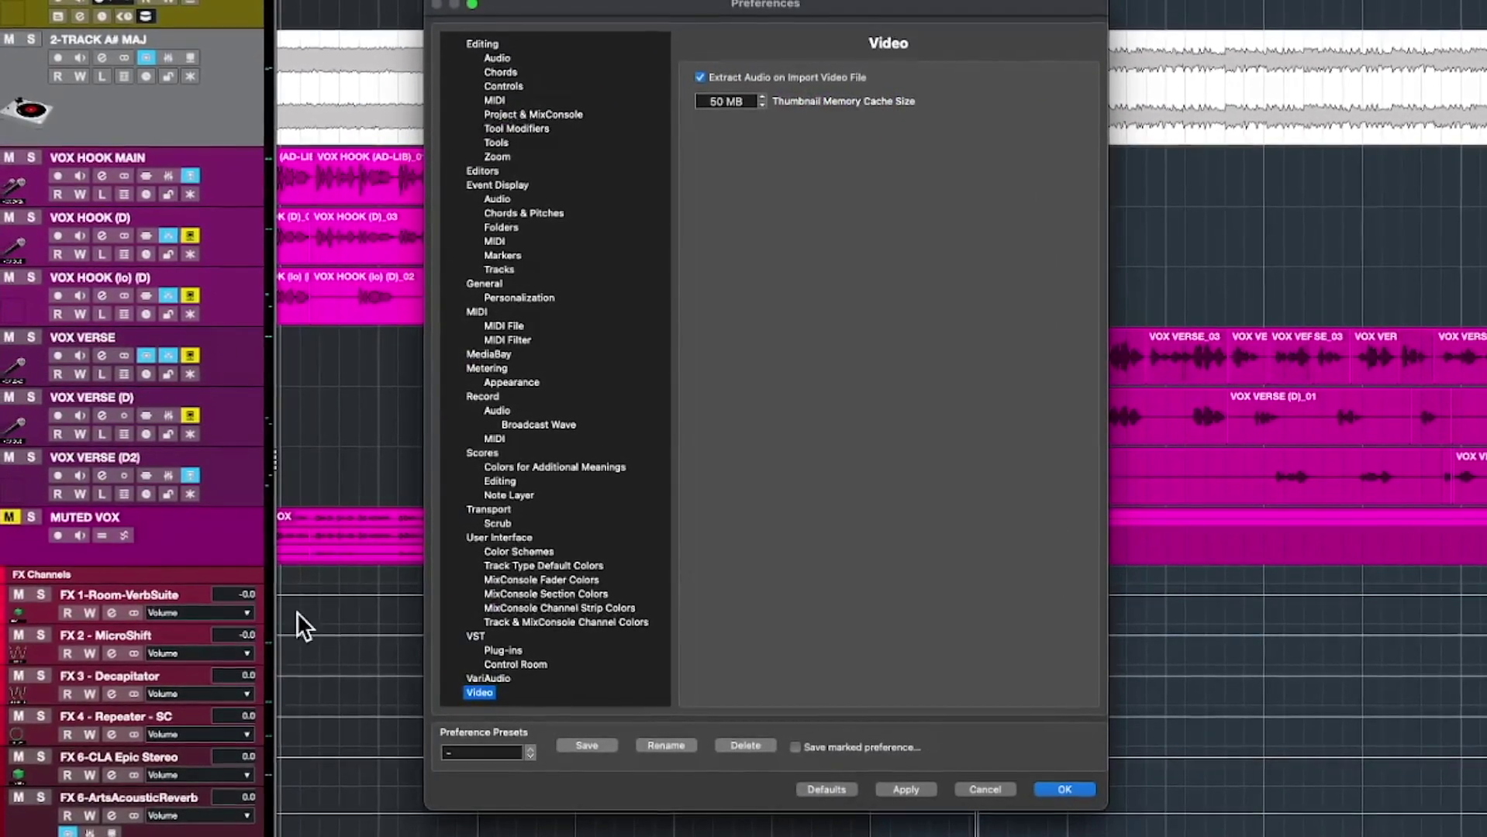
click(485, 48)
click(502, 65)
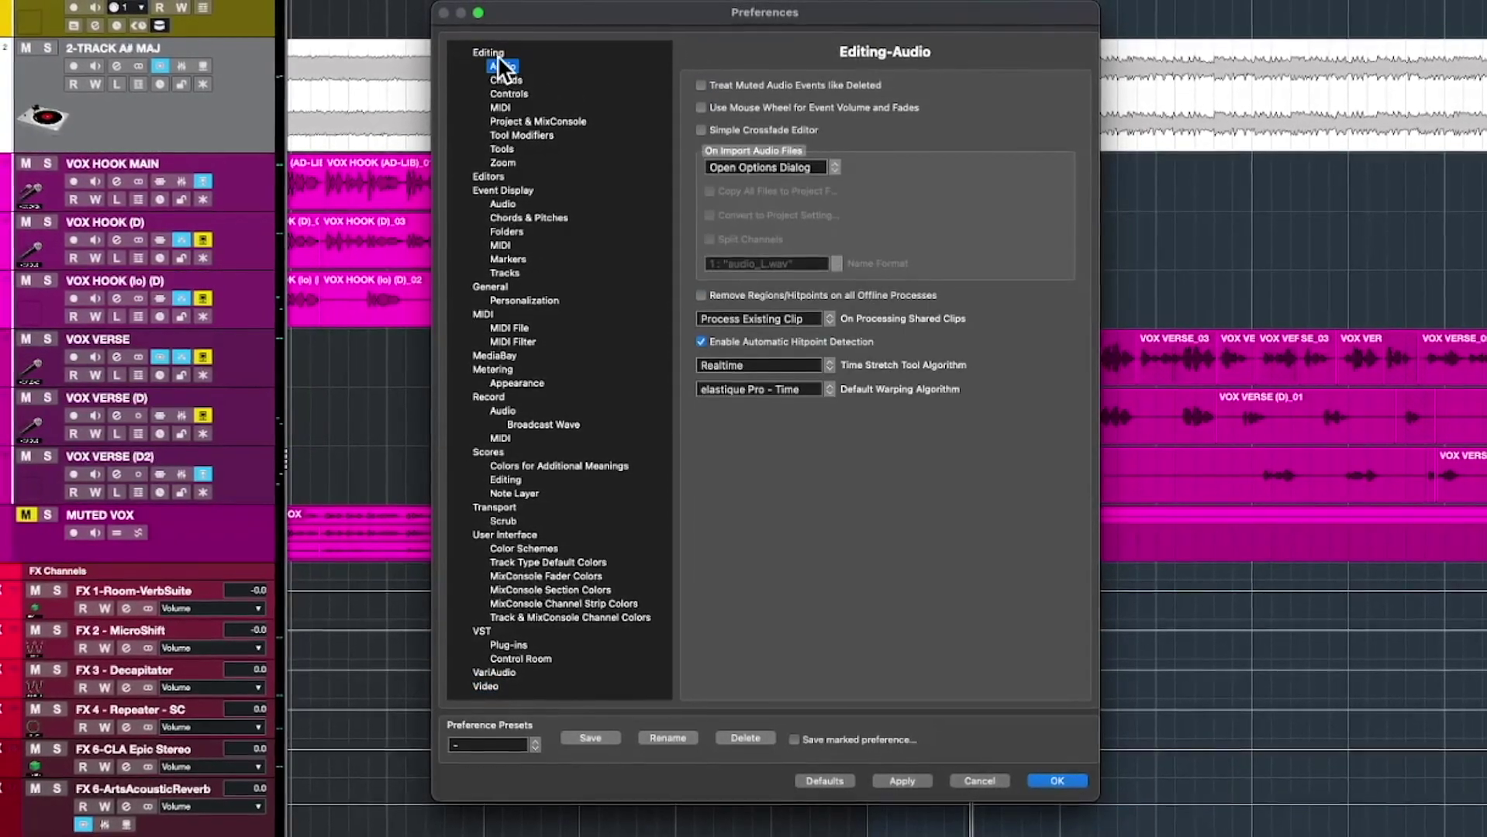
click(493, 53)
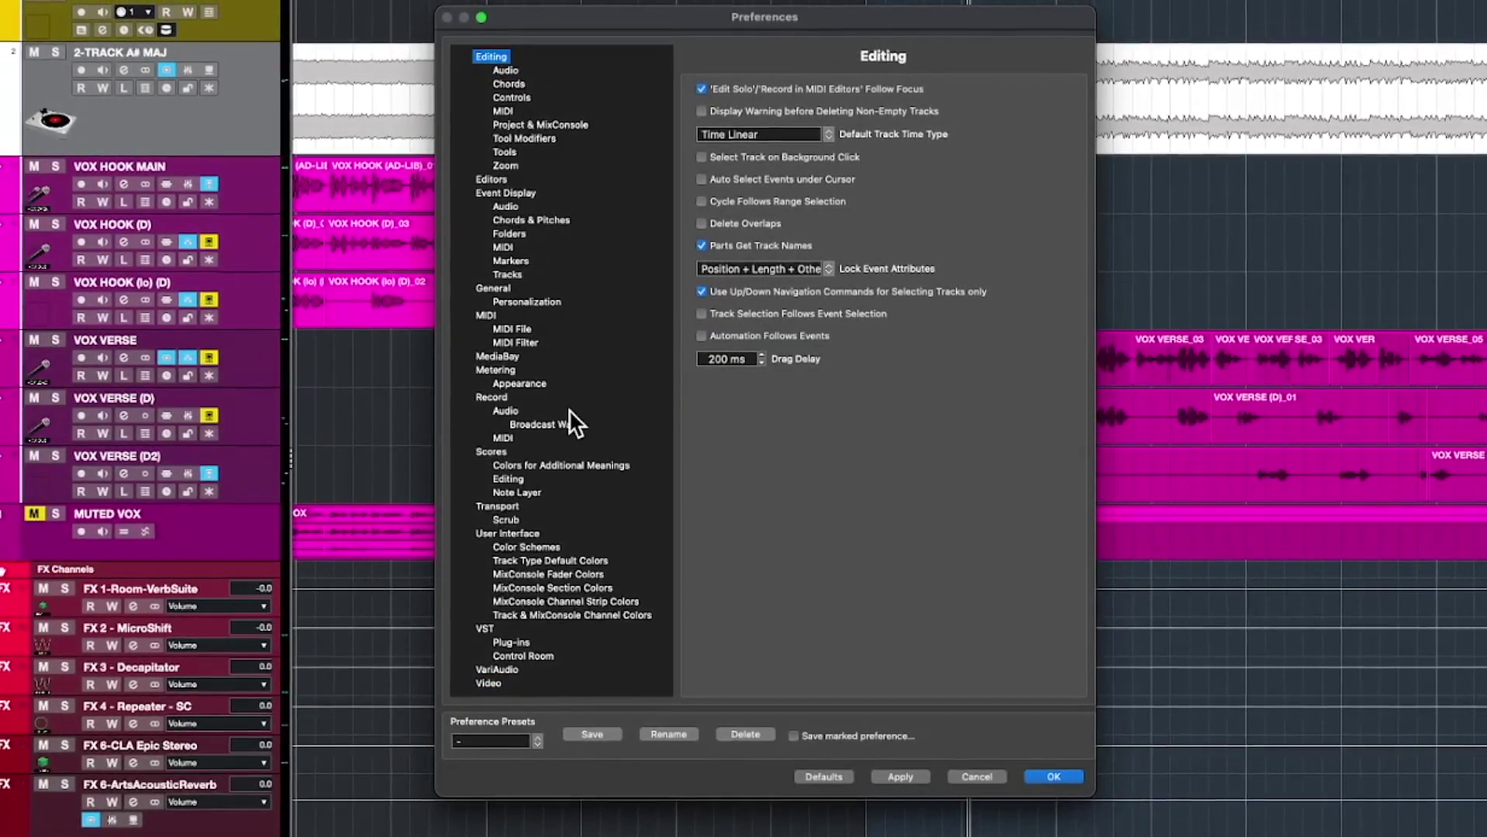
click(488, 626)
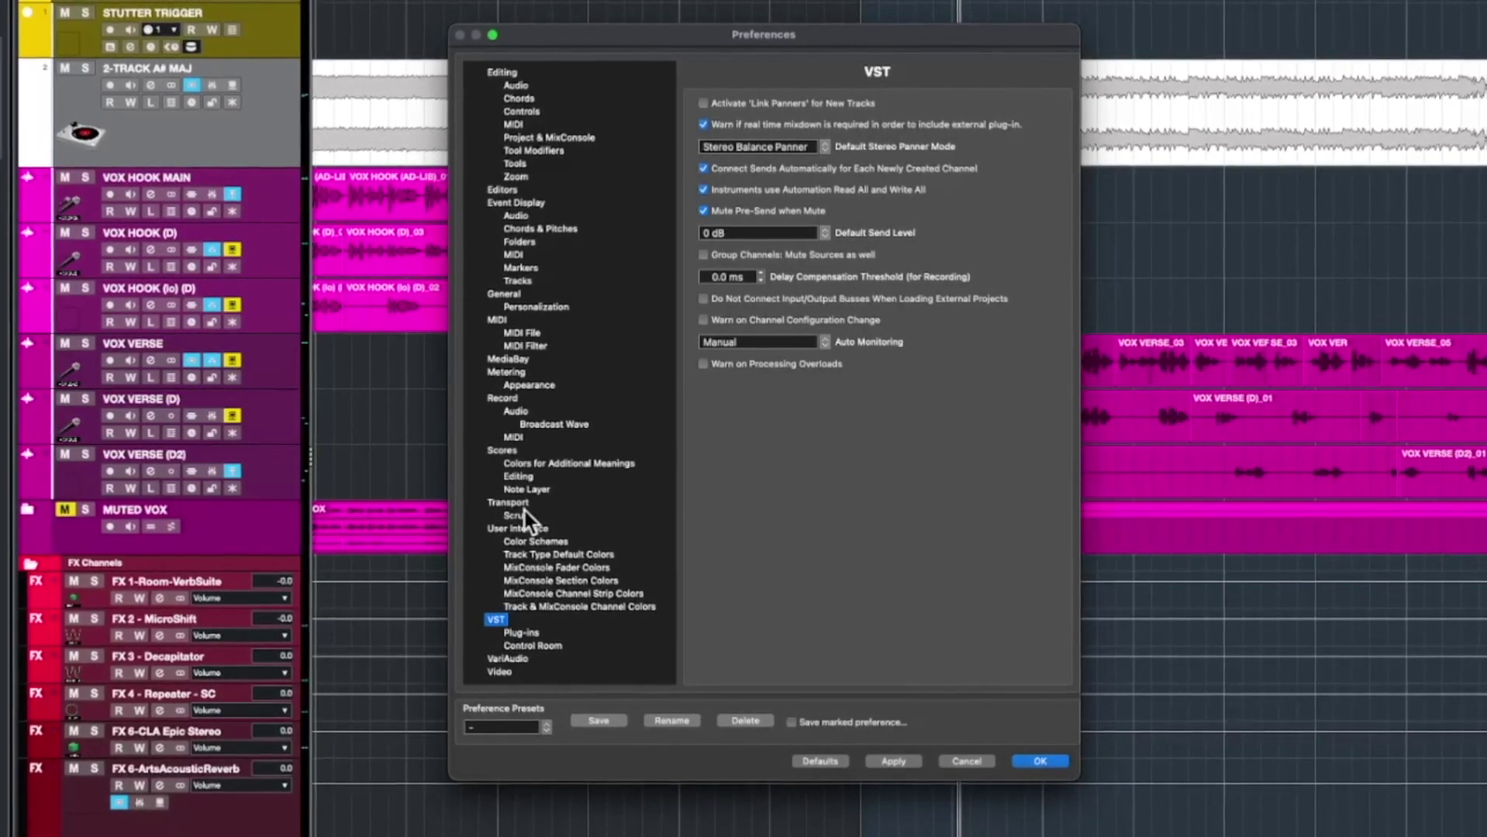
click(504, 76)
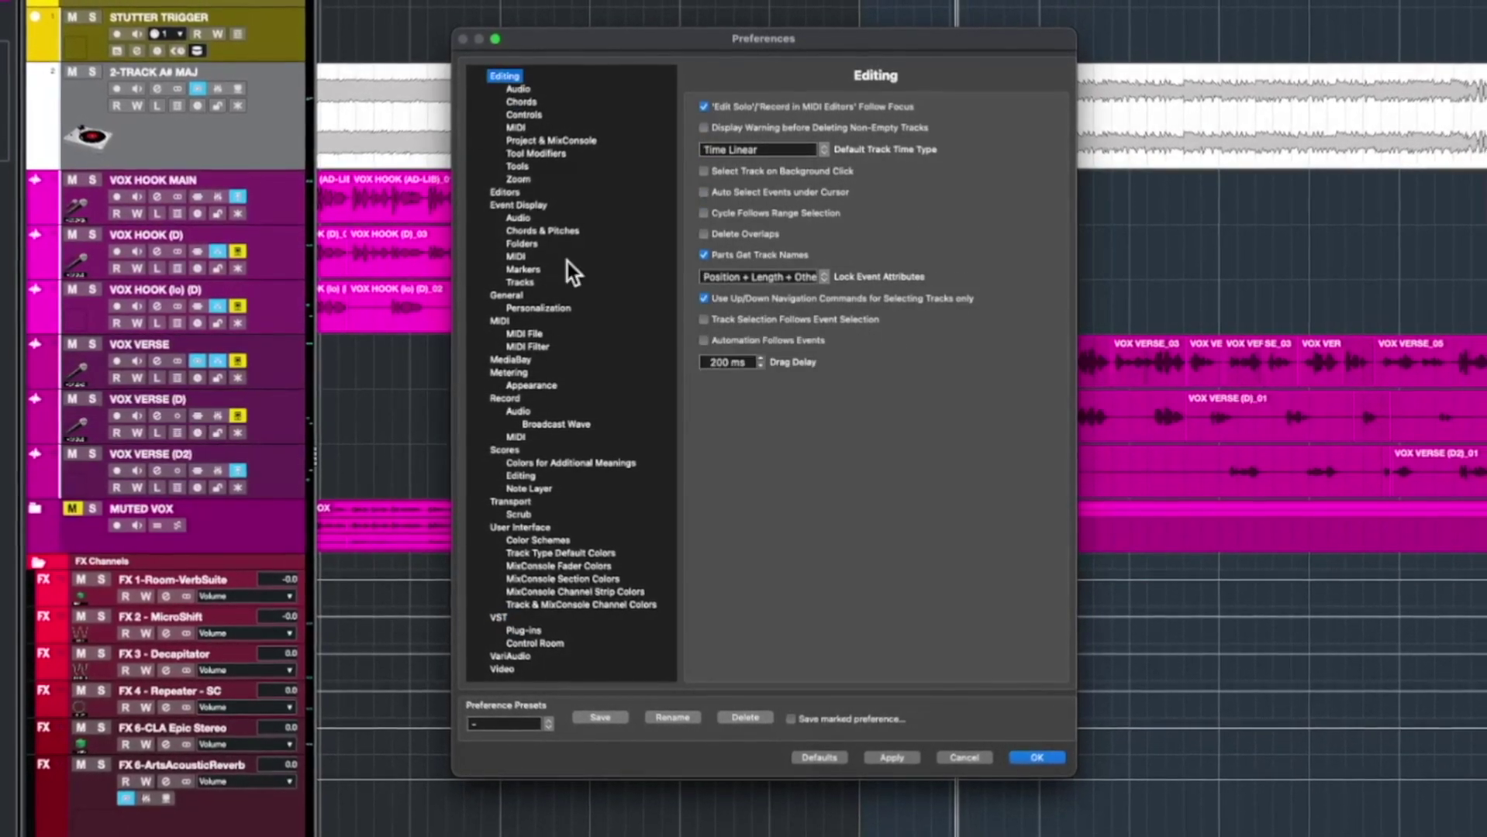